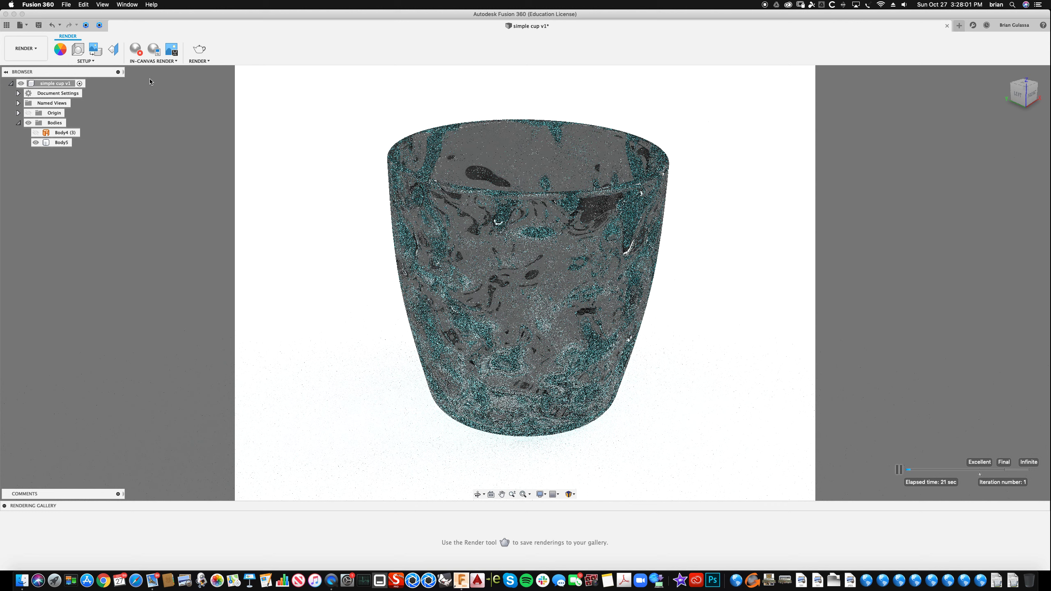
# Step: Set the render scene's background to Environment in the Scene Settings
pyautogui.click(78, 50)
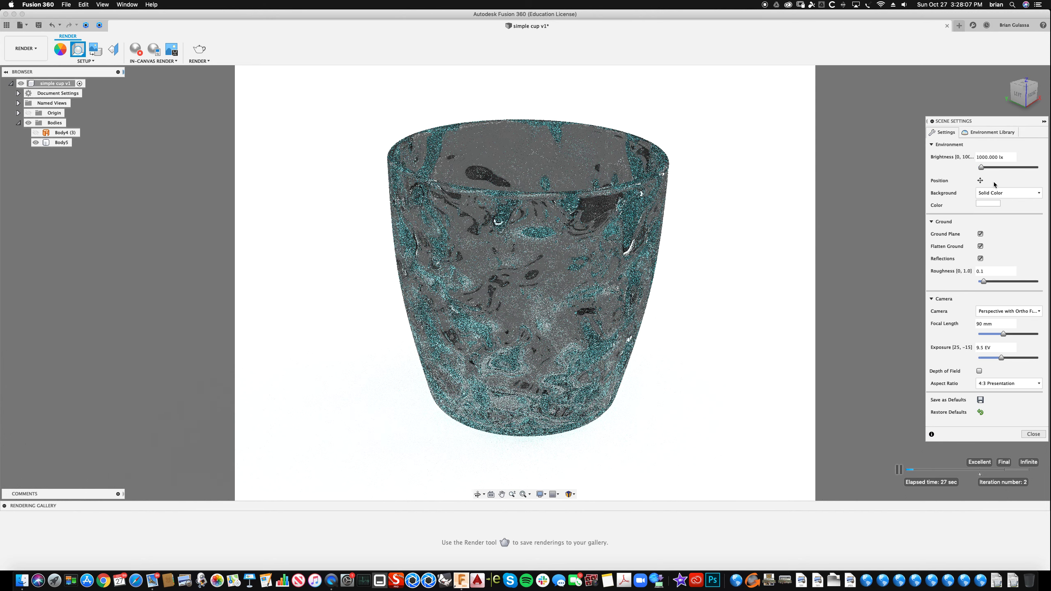
pyautogui.moveTo(973, 126); pyautogui.dragTo(740, 136)
pyautogui.click(776, 203)
pyautogui.click(766, 211)
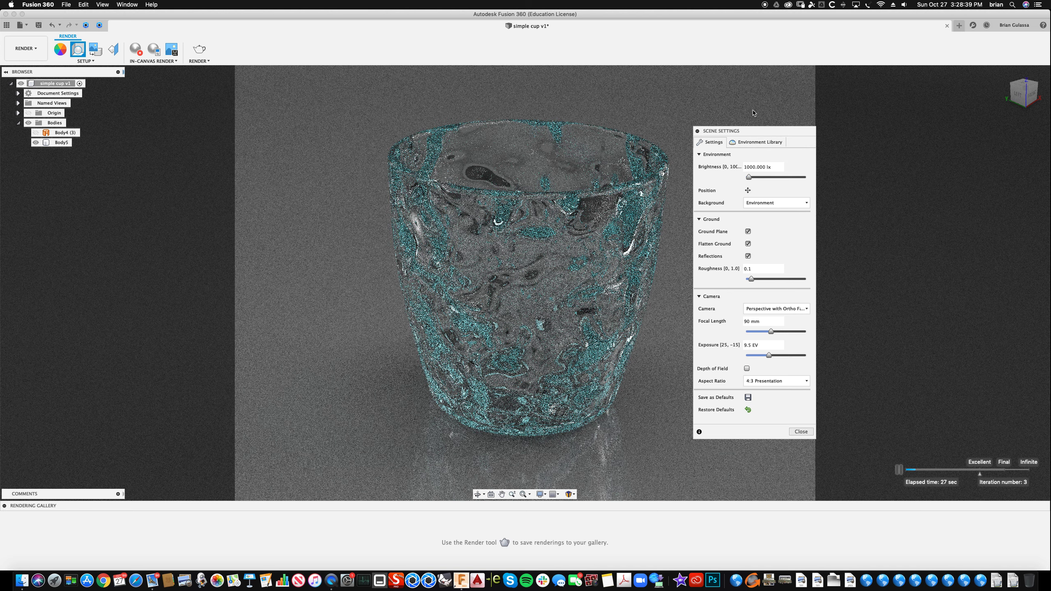
# Step: Apply the Glass - Lines appearance to the cup body
pyautogui.rightClick(740, 111)
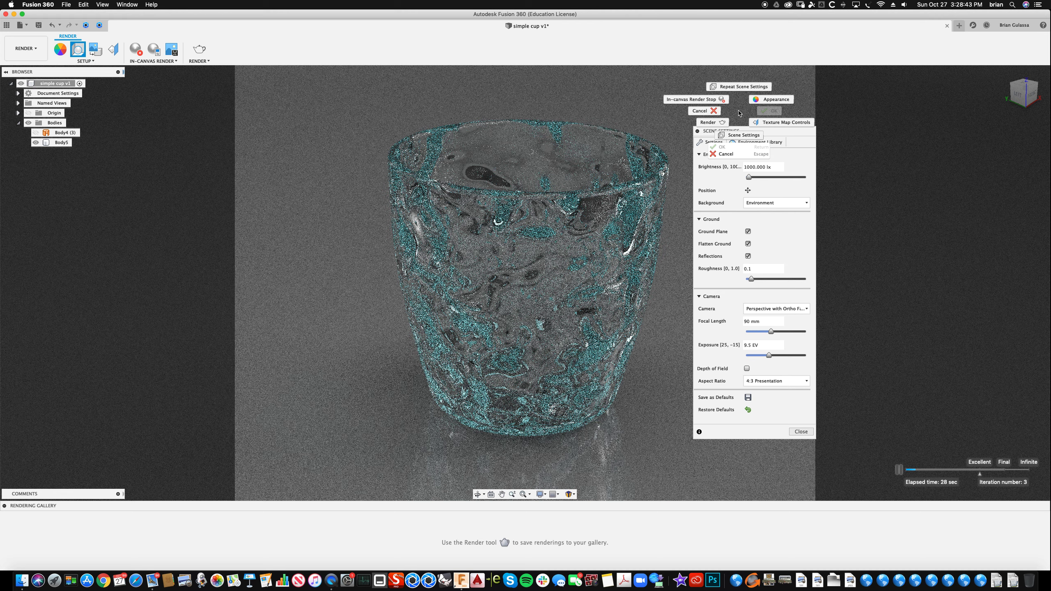
pyautogui.click(757, 101)
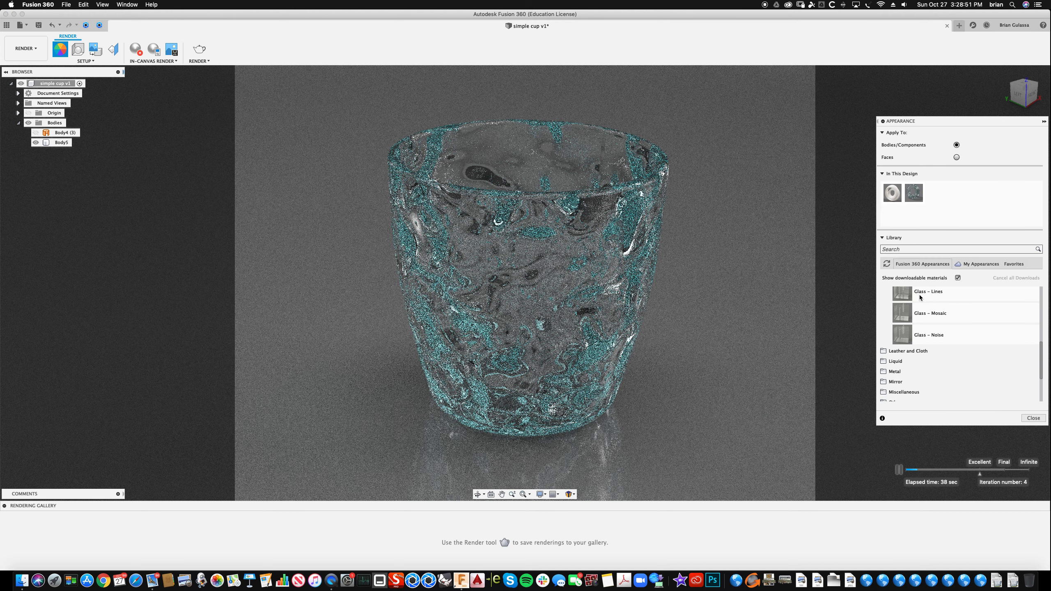
pyautogui.click(905, 294)
pyautogui.moveTo(905, 294); pyautogui.dragTo(610, 333)
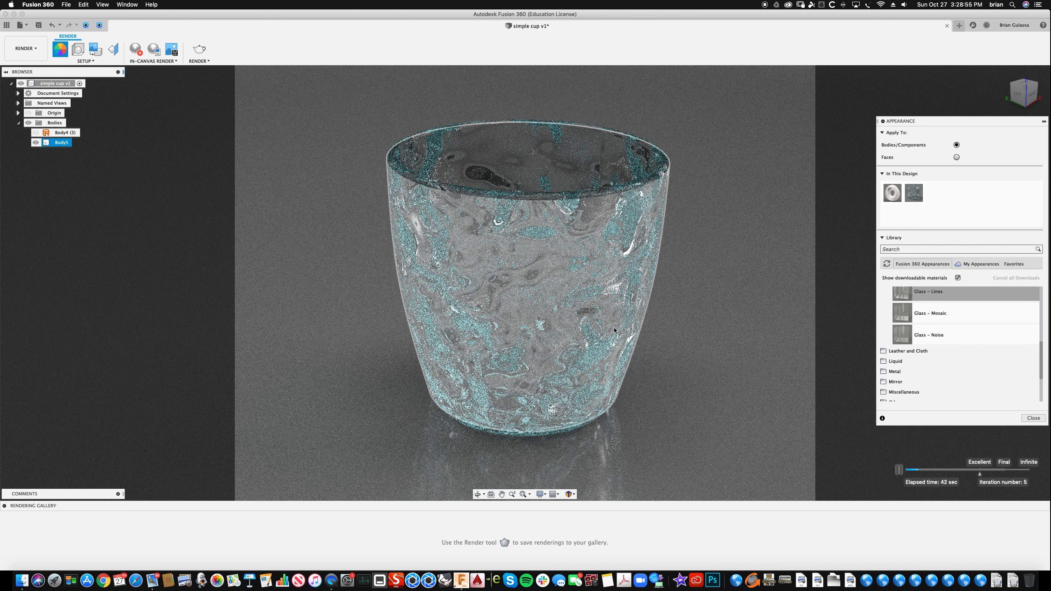
pyautogui.moveTo(902, 298); pyautogui.dragTo(593, 286)
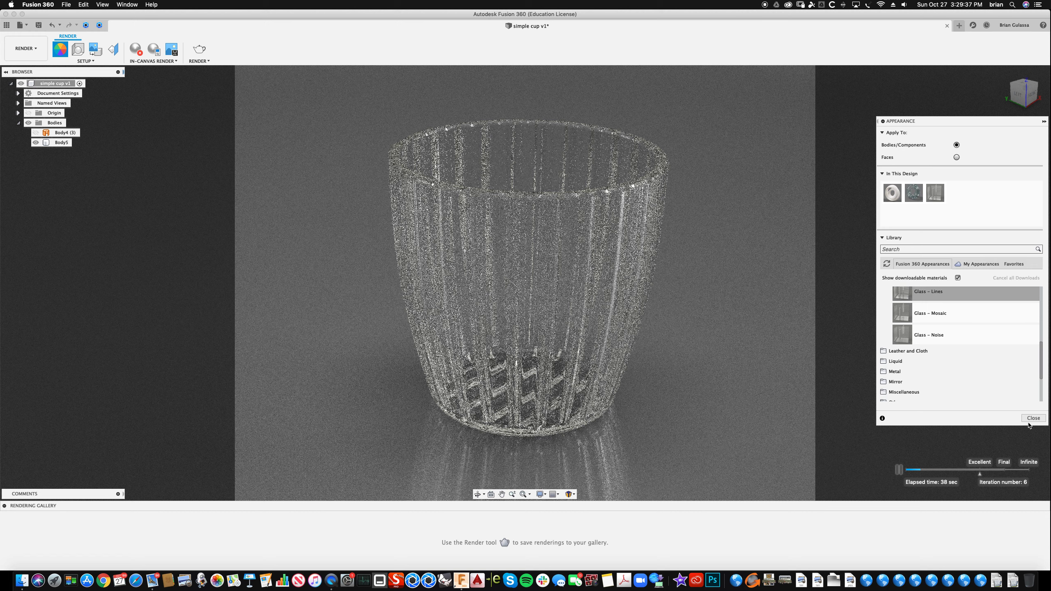
pyautogui.click(1029, 417)
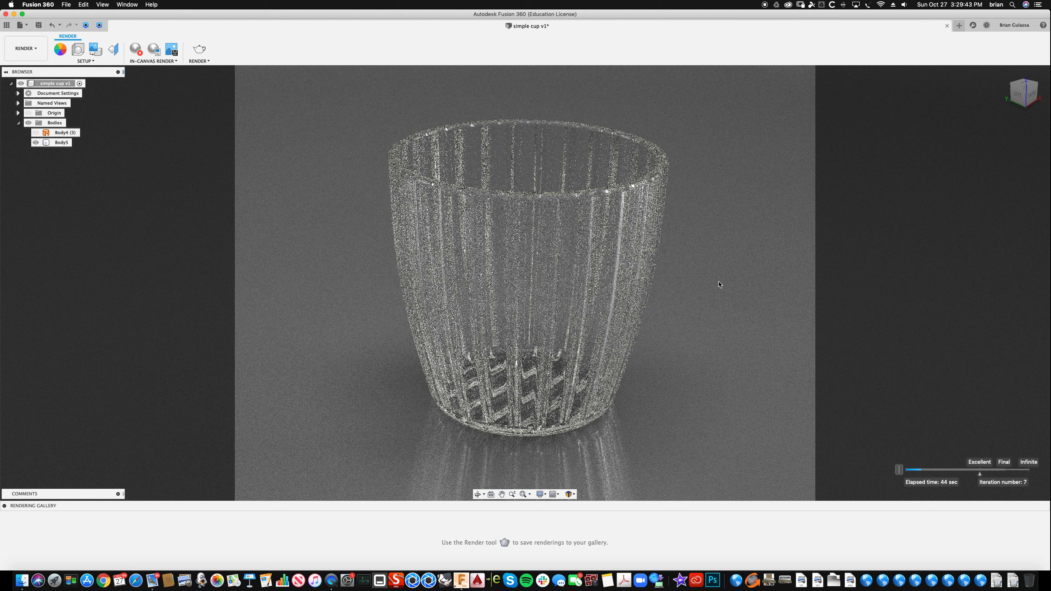
# Step: Stop the in-canvas render and return to the Design workspace
pyautogui.click(138, 51)
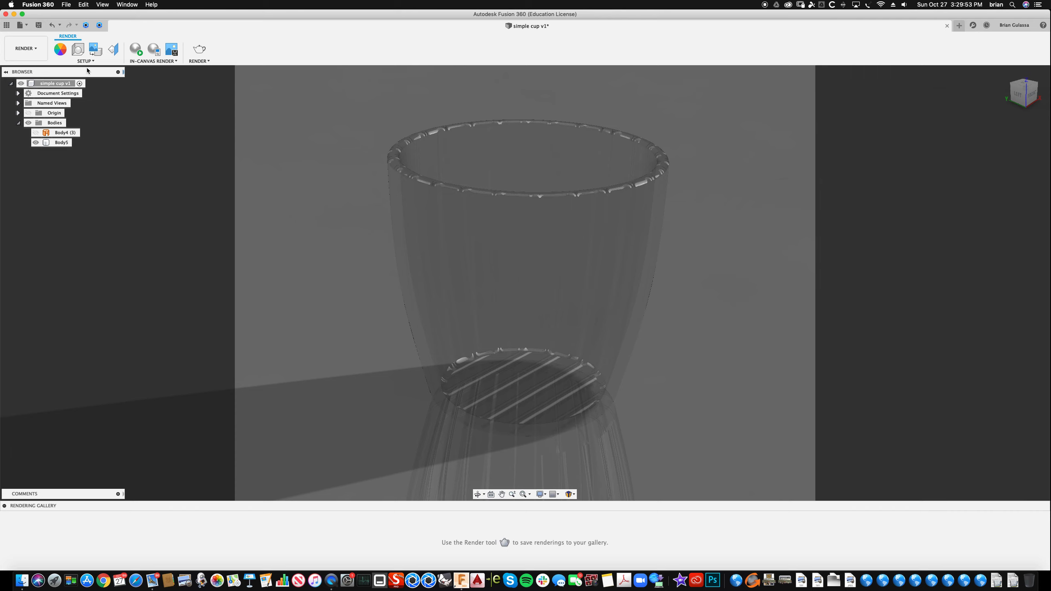
pyautogui.click(26, 49)
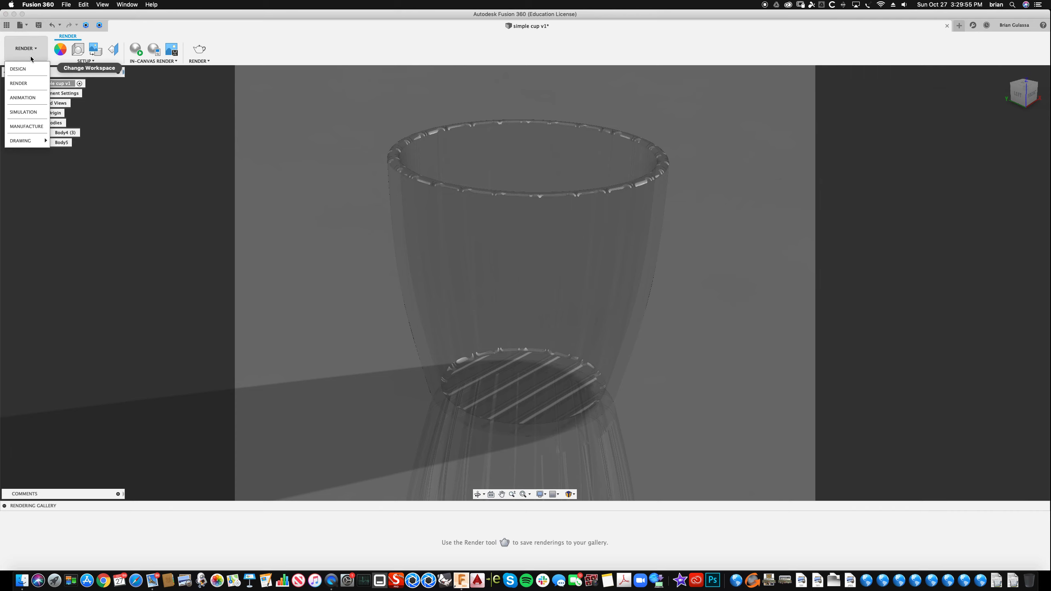
pyautogui.click(17, 68)
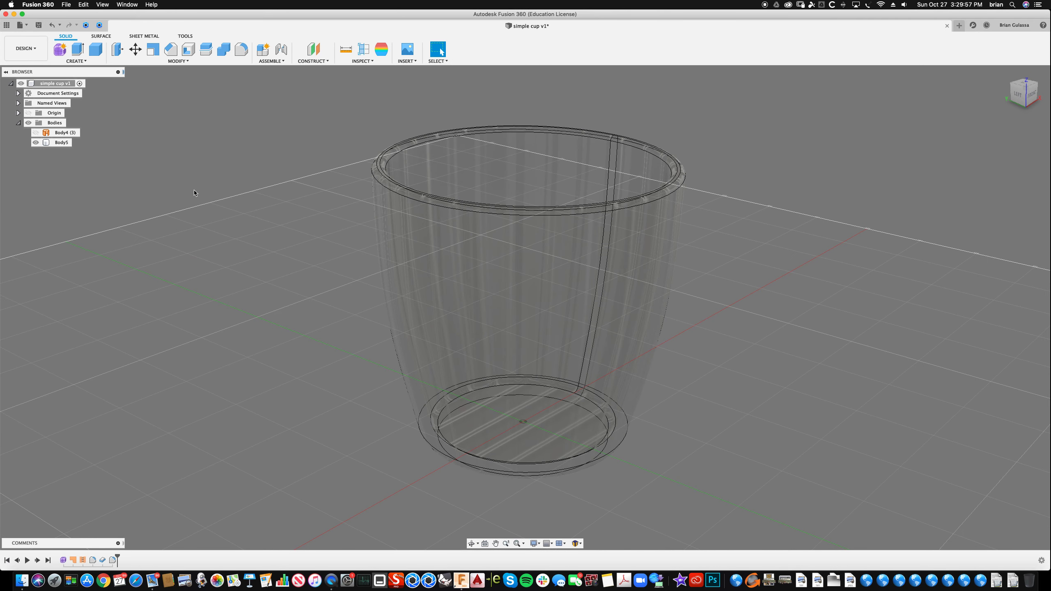
# Step: Examine the cup's base and wall thickness from low and high viewing angles
pyautogui.scroll(-3, 234, 218)
pyautogui.keyDown('shift'); pyautogui.scroll(-5, 232, 217); pyautogui.keyUp('shift')
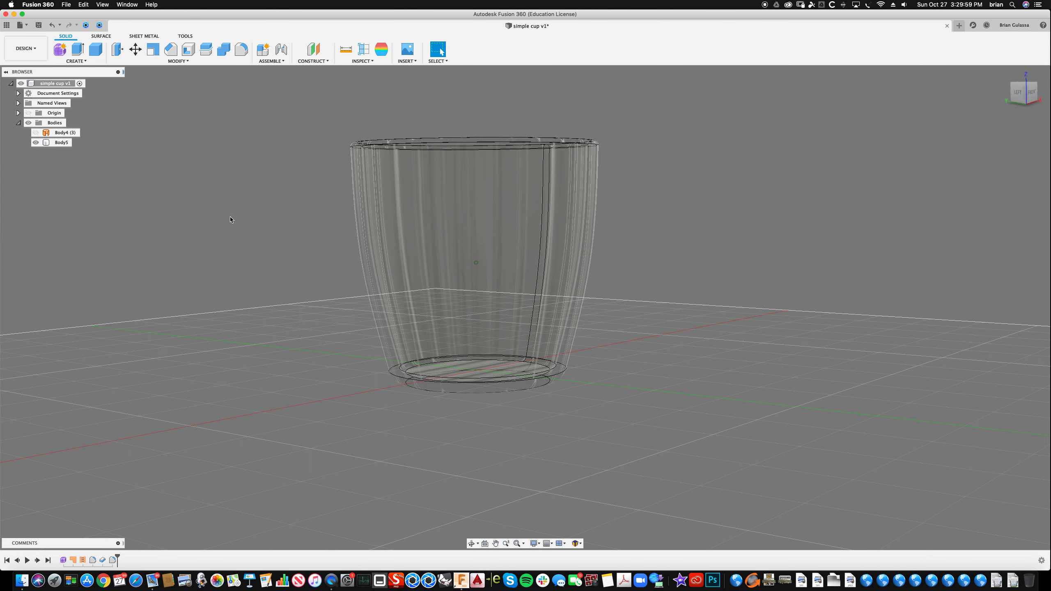
pyautogui.keyDown('shift'); pyautogui.scroll(5, 231, 219); pyautogui.keyUp('shift')
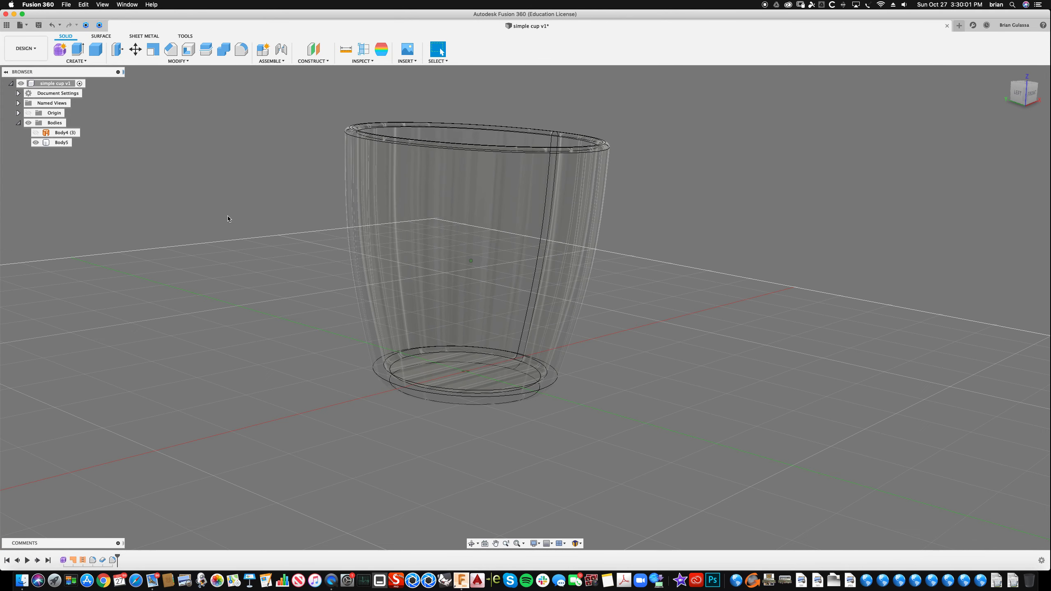
pyautogui.keyDown('shift'); pyautogui.scroll(-5, 227, 218); pyautogui.keyUp('shift')
pyautogui.keyDown('shift'); pyautogui.scroll(-3, 219, 229); pyautogui.keyUp('shift')
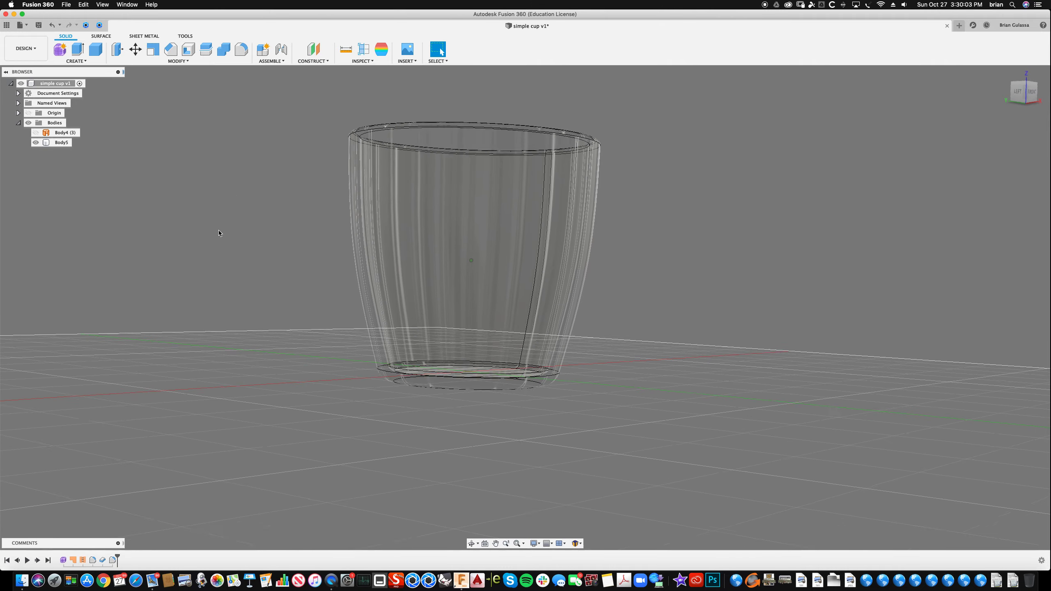
pyautogui.keyDown('shift'); pyautogui.scroll(-3, 219, 232); pyautogui.keyUp('shift')
pyautogui.keyDown('shift'); pyautogui.scroll(8, 224, 214); pyautogui.keyUp('shift')
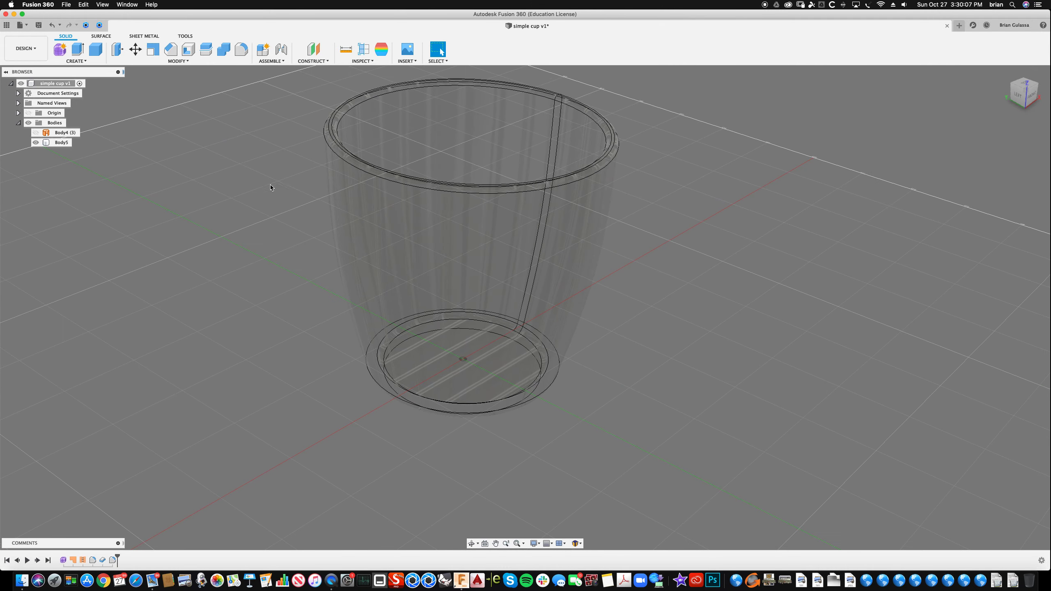
pyautogui.keyDown('shift'); pyautogui.scroll(-4, 257, 205); pyautogui.keyUp('shift')
pyautogui.keyDown('shift'); pyautogui.scroll(-3, 255, 207); pyautogui.keyUp('shift')
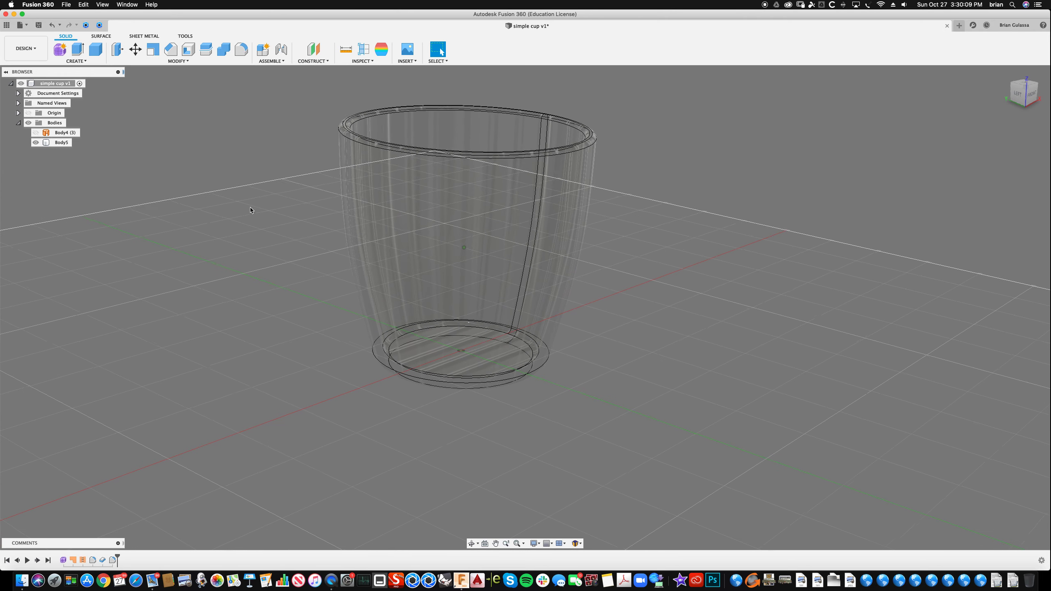
pyautogui.keyDown('shift'); pyautogui.scroll(-3, 252, 206); pyautogui.keyUp('shift')
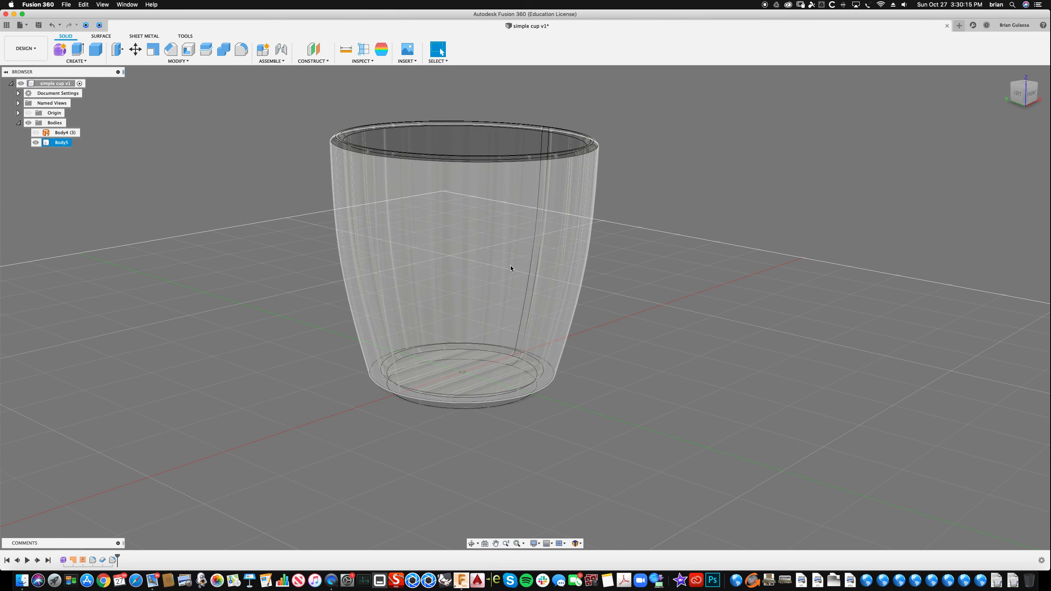
pyautogui.scroll(1, 698, 234)
pyautogui.rightClick(698, 234)
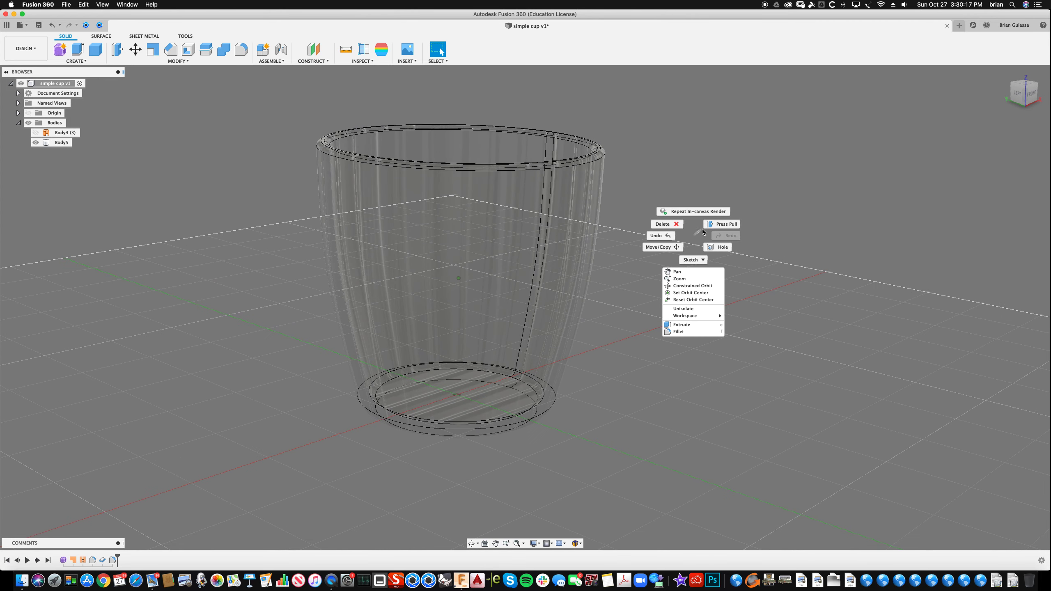
pyautogui.click(692, 242)
pyautogui.keyDown('shift'); pyautogui.scroll(-5, 183, 76); pyautogui.keyUp('shift')
pyautogui.keyDown('shift'); pyautogui.scroll(-5, 183, 75); pyautogui.keyUp('shift')
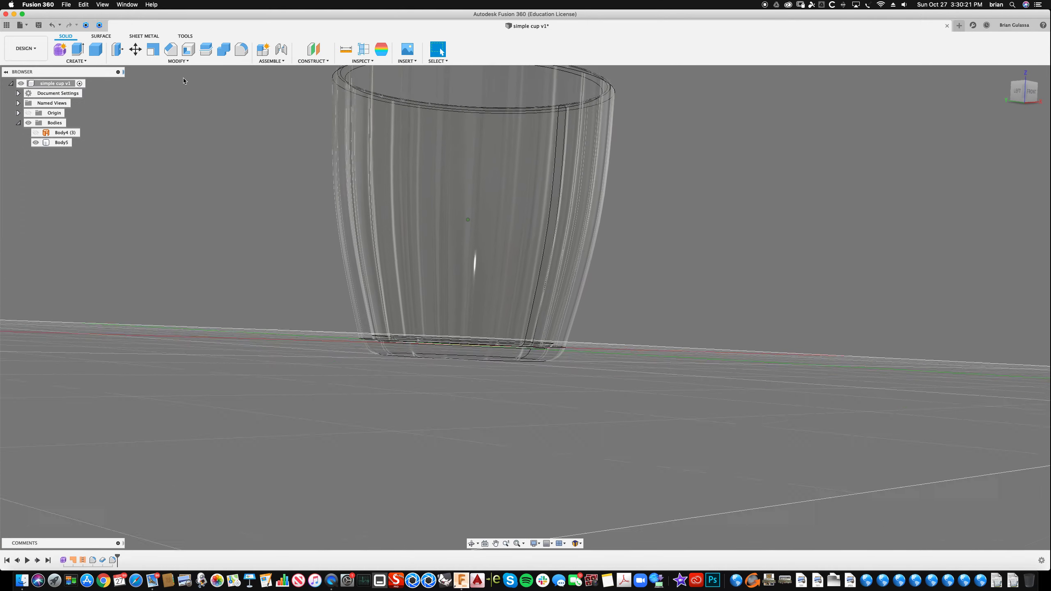
pyautogui.keyDown('shift'); pyautogui.scroll(-1, 174, 86); pyautogui.keyUp('shift')
pyautogui.keyDown('shift'); pyautogui.scroll(3, 174, 86); pyautogui.keyUp('shift')
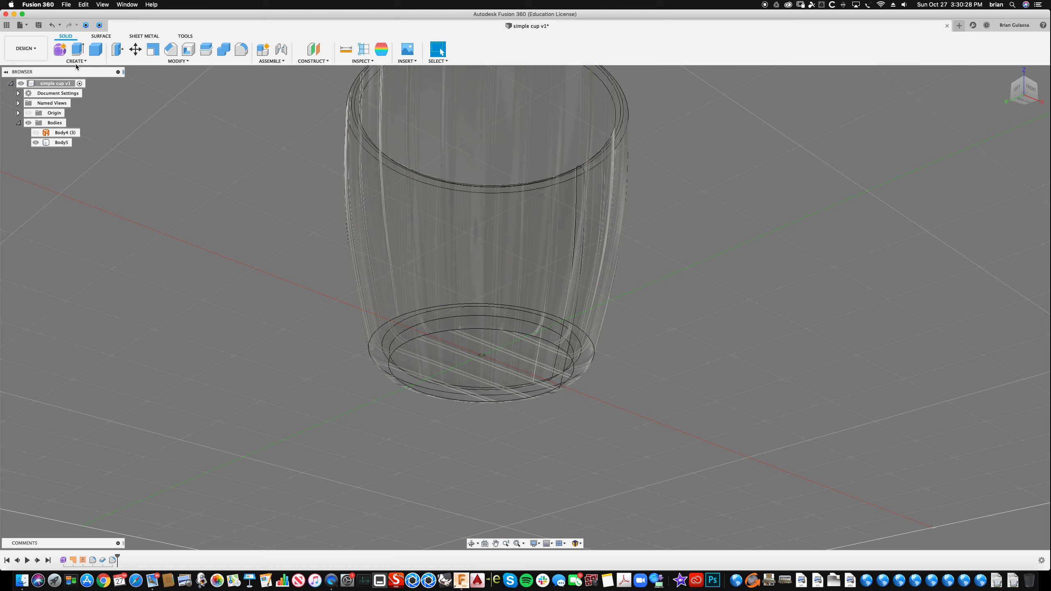
# Step: Thicken the cup's base by offsetting its inner floor face with Press Pull
pyautogui.click(118, 50)
pyautogui.keyDown('shift'); pyautogui.scroll(1, 121, 55); pyautogui.keyUp('shift')
pyautogui.keyDown('shift'); pyautogui.scroll(-3, 122, 55); pyautogui.keyUp('shift')
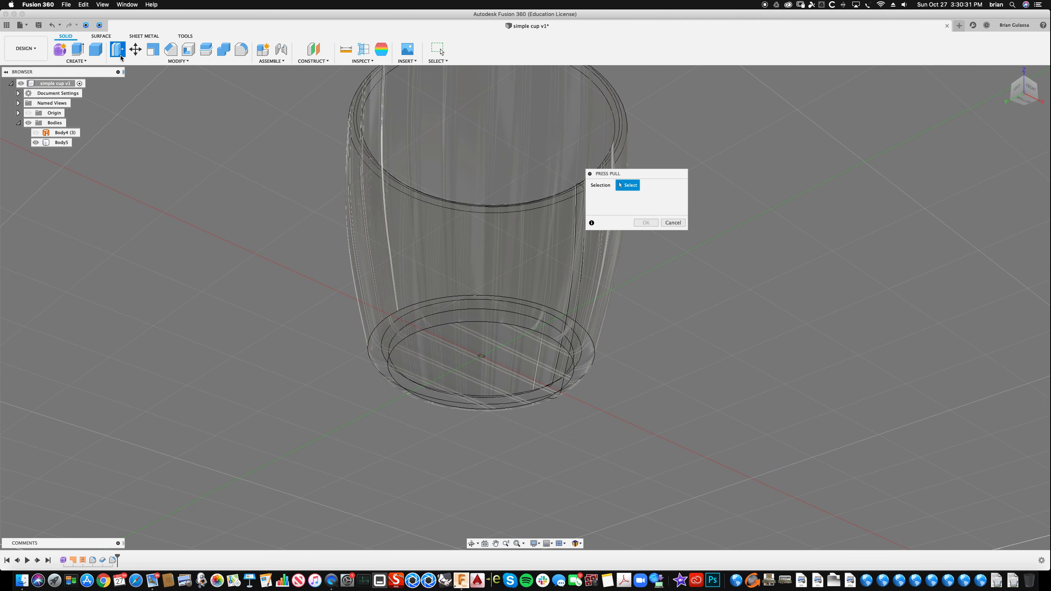
pyautogui.keyDown('shift'); pyautogui.scroll(-1, 675, 317); pyautogui.keyUp('shift')
pyautogui.press('Return')
# Step: Open the Appearance library to choose a material for the cup
pyautogui.keyDown('shift'); pyautogui.scroll(-10, 643, 113); pyautogui.keyUp('shift')
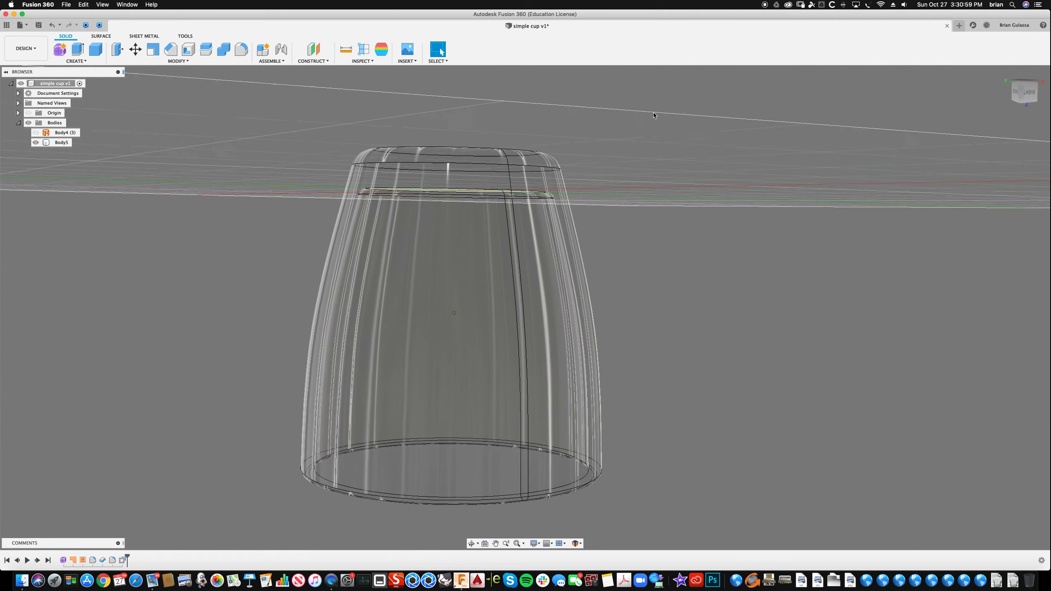
pyautogui.keyDown('shift'); pyautogui.scroll(-10, 644, 115); pyautogui.keyUp('shift')
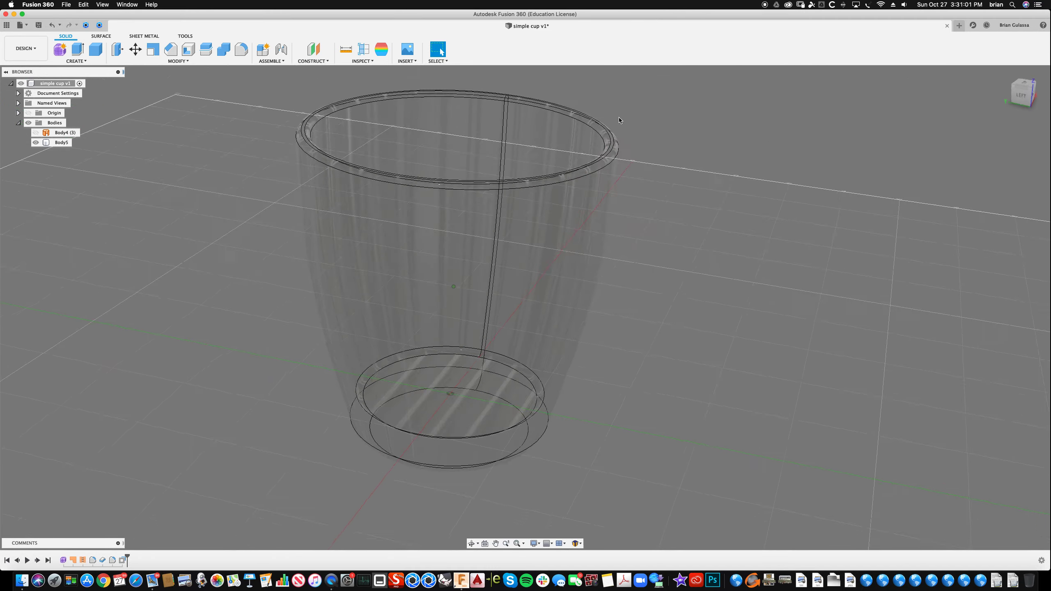
pyautogui.keyDown('shift'); pyautogui.scroll(-2, 621, 120); pyautogui.keyUp('shift')
pyautogui.keyDown('shift'); pyautogui.scroll(8, 692, 260); pyautogui.keyUp('shift')
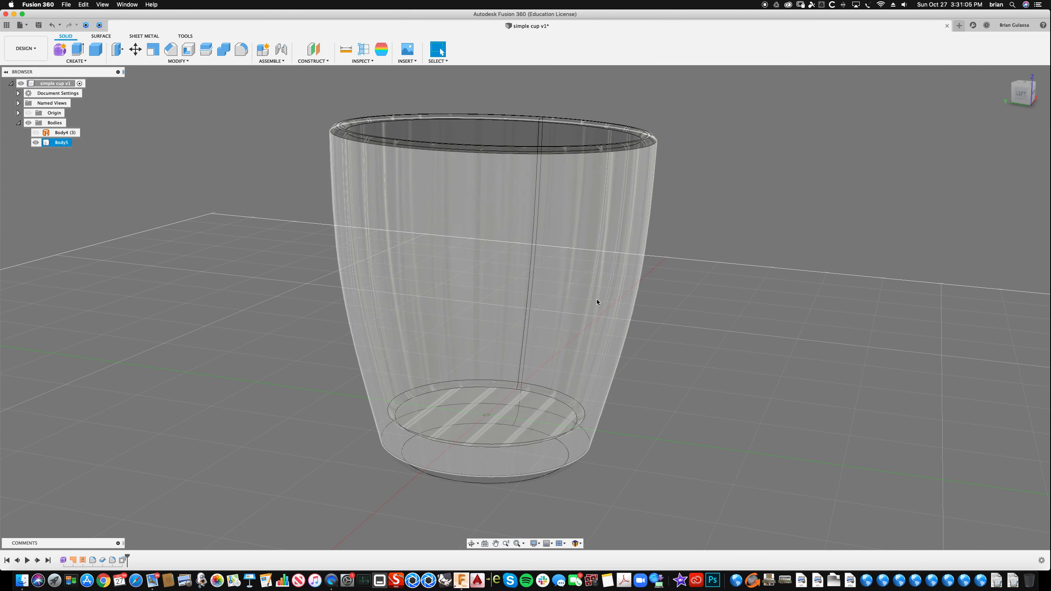
pyautogui.keyDown('shift'); pyautogui.scroll(3, 732, 230); pyautogui.keyUp('shift')
pyautogui.rightClick(732, 229)
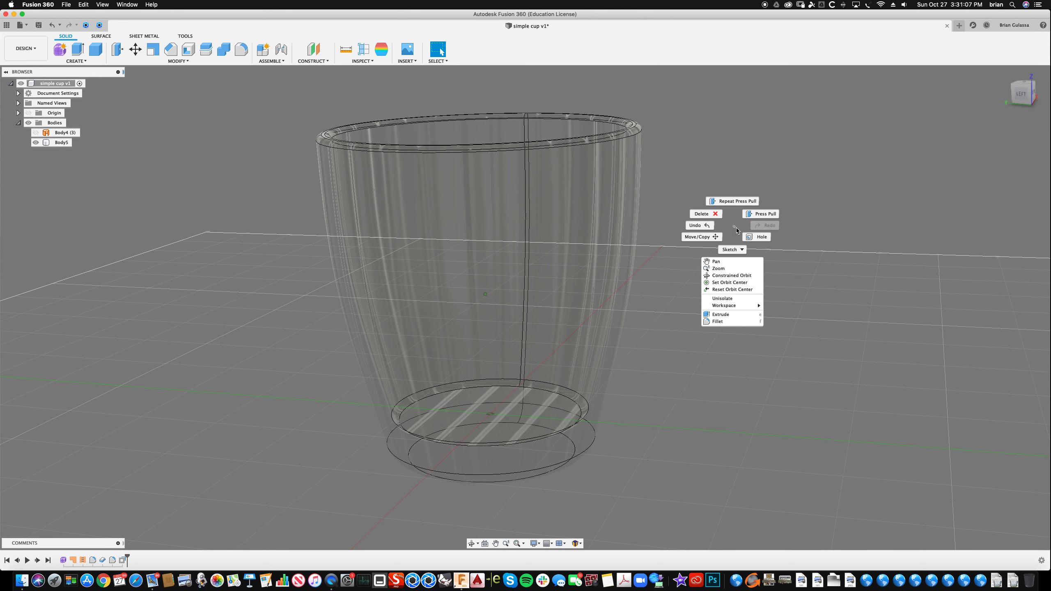
pyautogui.press('Escape')
pyautogui.rightClick(736, 227)
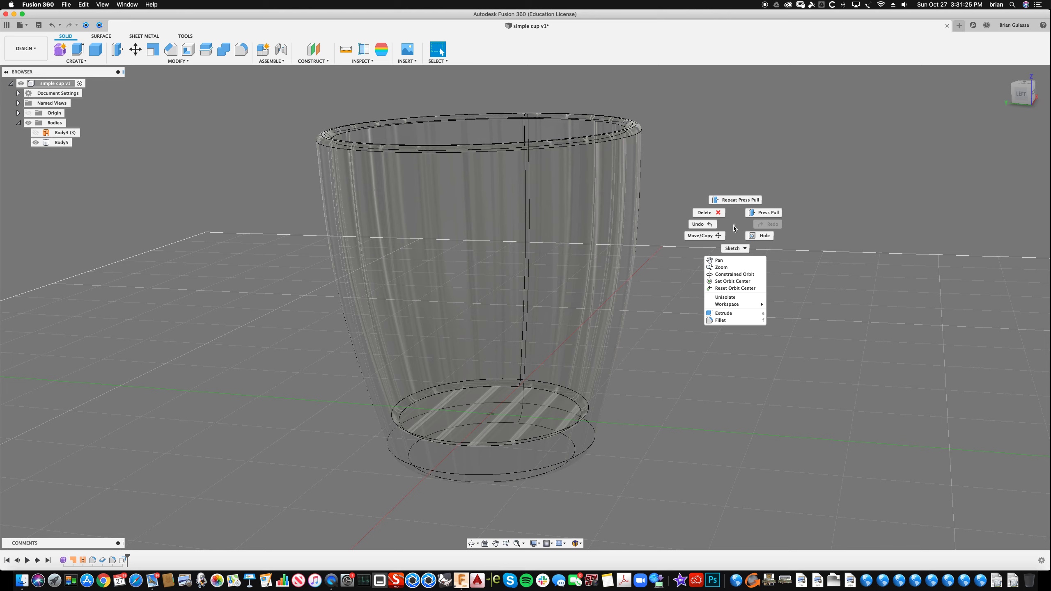
pyautogui.press('Escape')
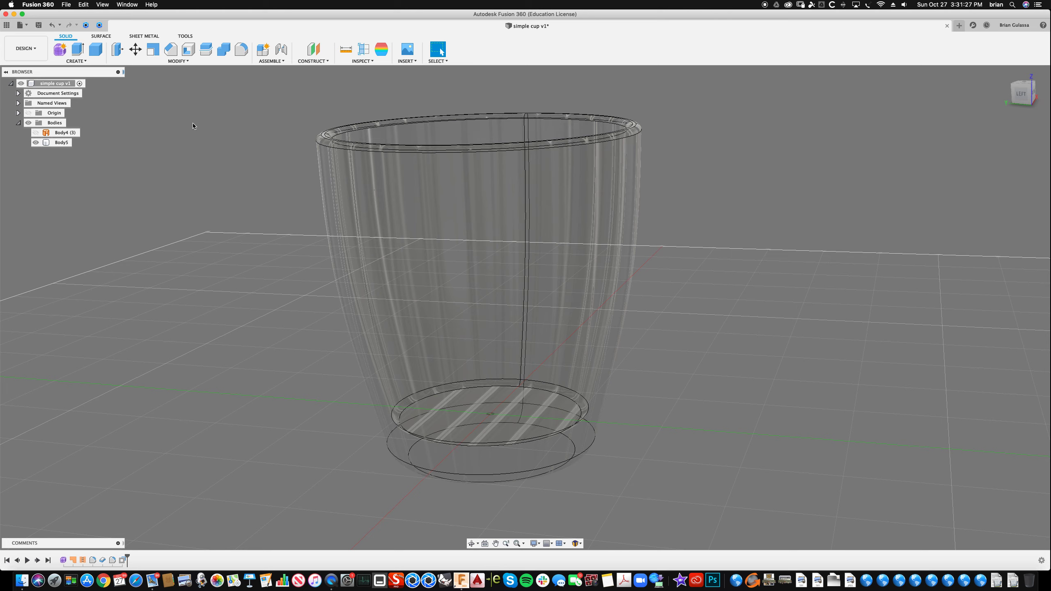
pyautogui.click(178, 61)
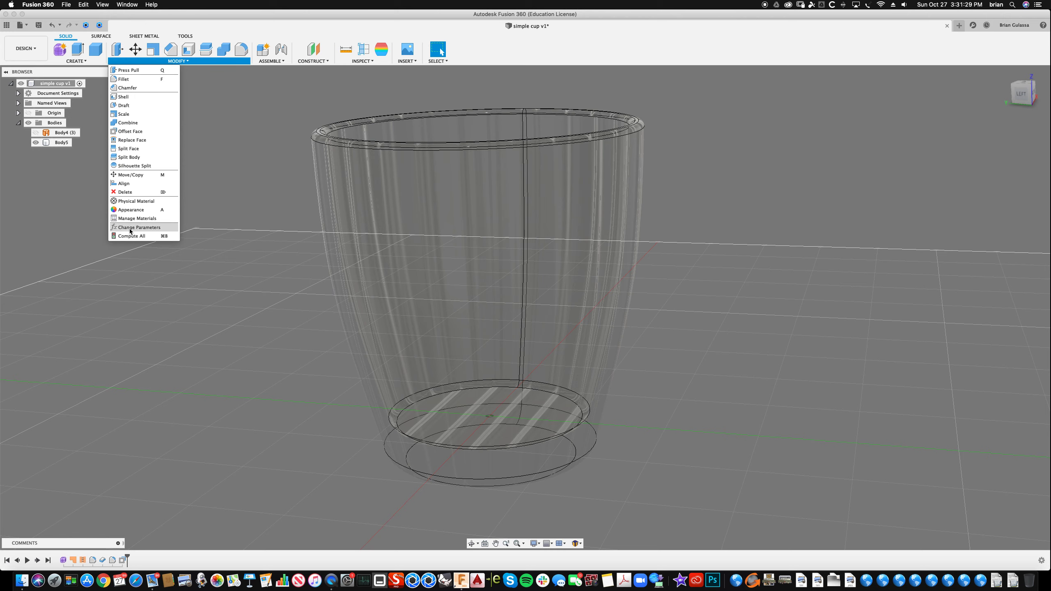
pyautogui.click(131, 210)
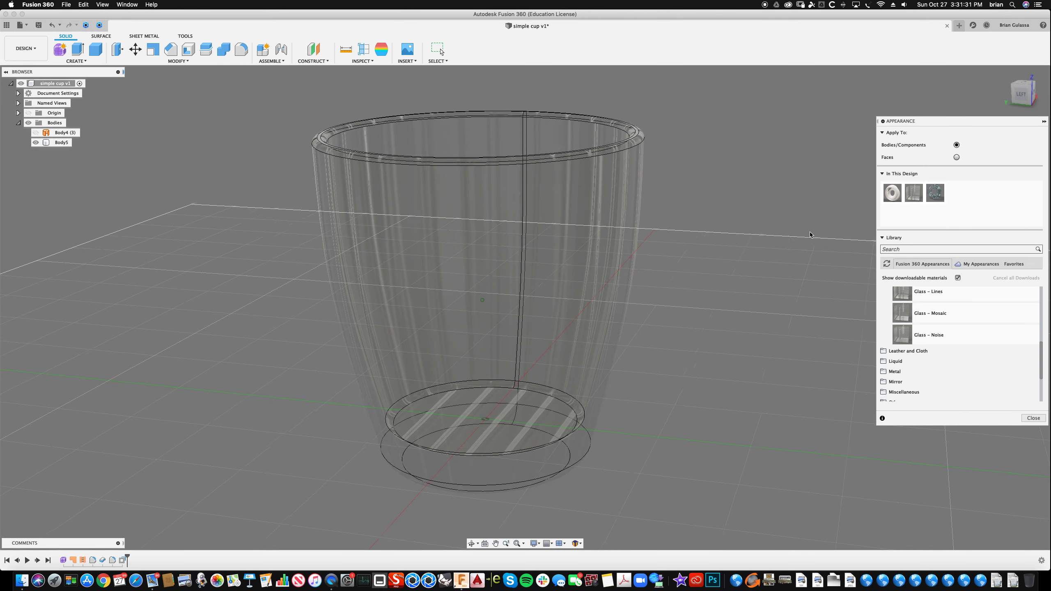
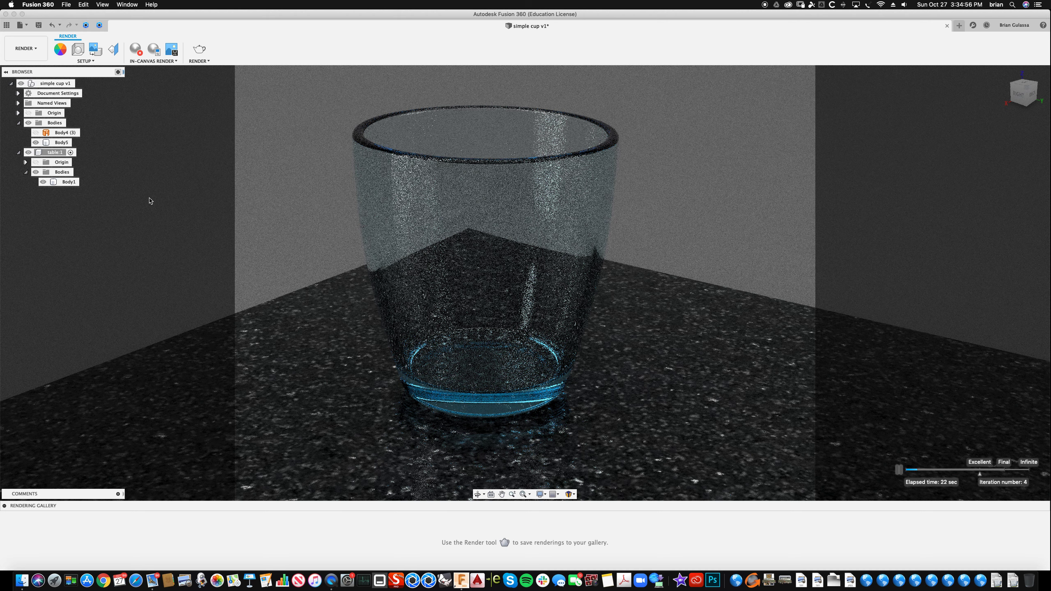
# Step: Examine the rendered blue glass cup and the dark speckled table from a lower viewing angle
pyautogui.keyDown('shift'); pyautogui.scroll(-5, 150, 201); pyautogui.keyUp('shift')
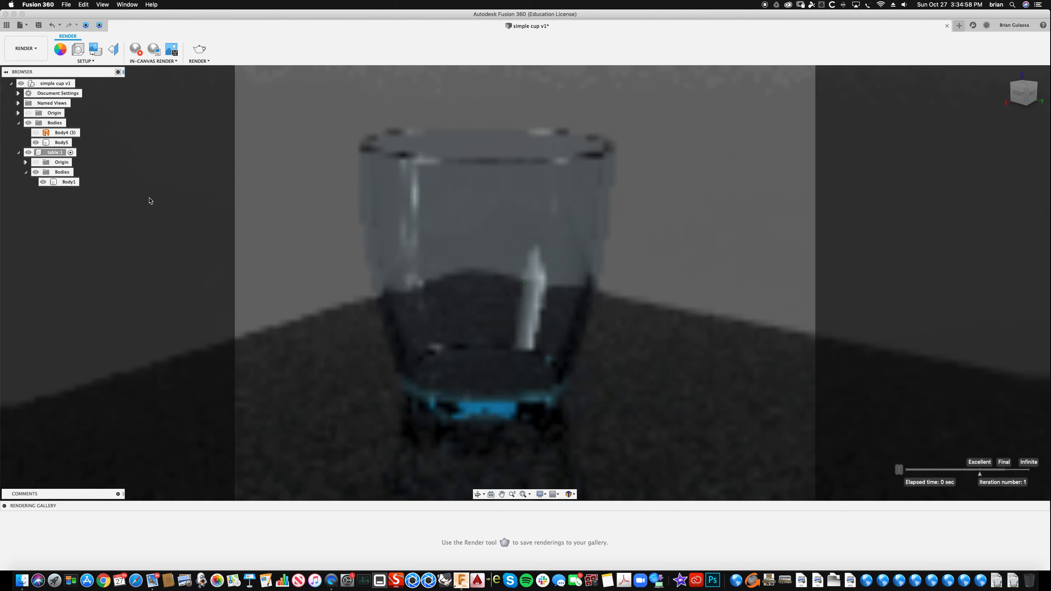
pyautogui.keyDown('shift'); pyautogui.scroll(-8, 150, 200); pyautogui.keyUp('shift')
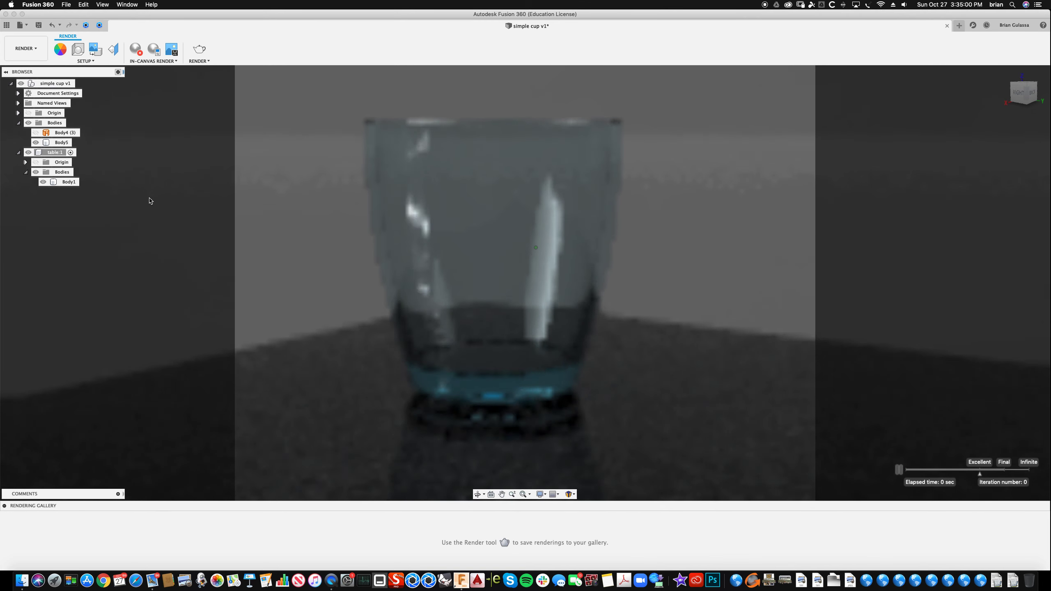
pyautogui.keyDown('shift'); pyautogui.scroll(-8, 150, 200); pyautogui.keyUp('shift')
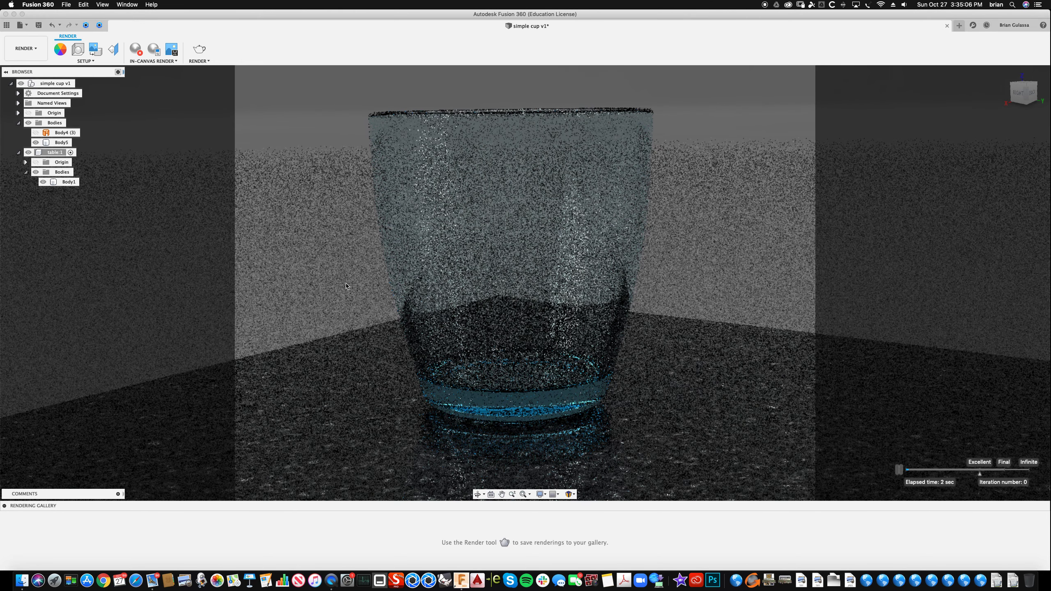
pyautogui.click(380, 346)
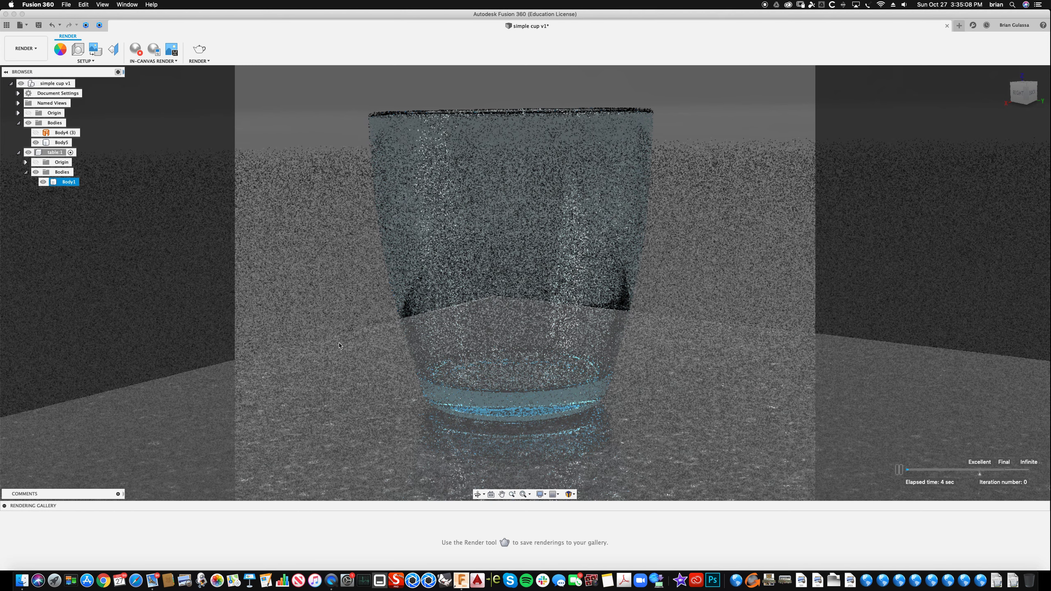
pyautogui.click(573, 275)
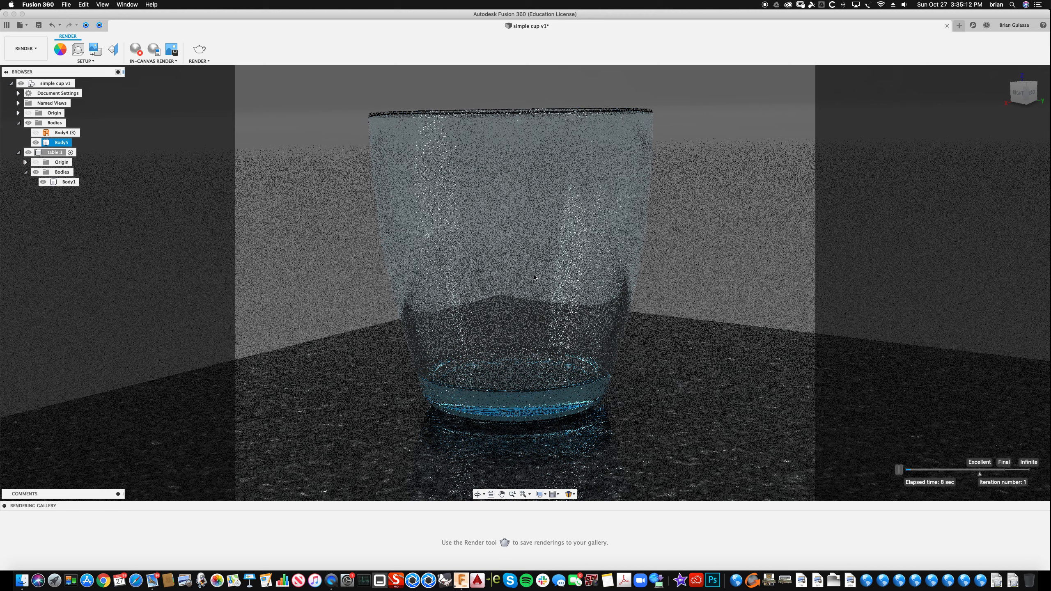
pyautogui.click(680, 279)
pyautogui.click(554, 284)
pyautogui.click(684, 286)
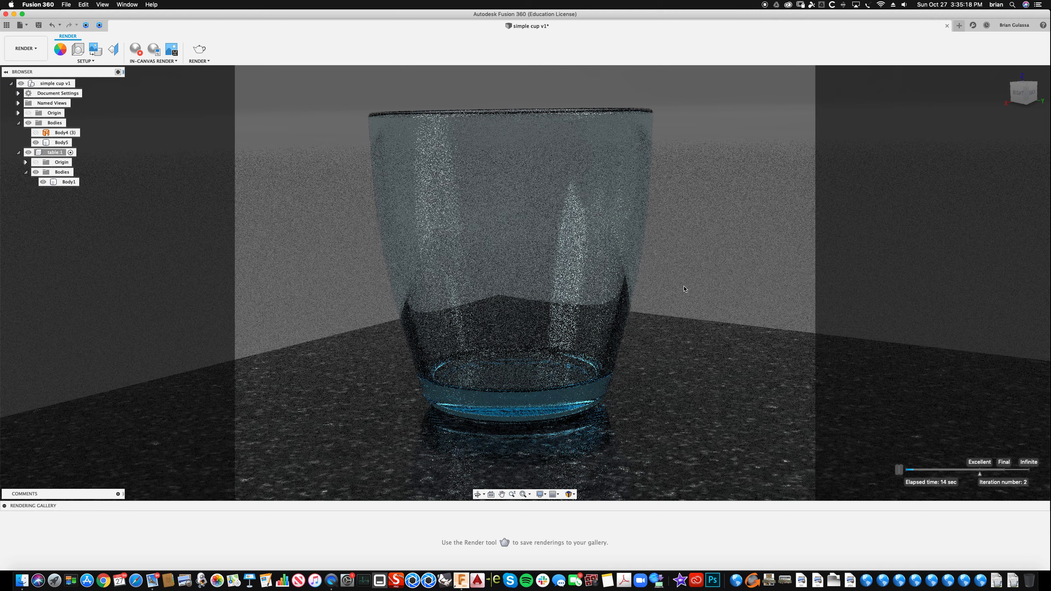
# Step: Enable Lock View in the in-canvas render settings with the cup's rim seen from slightly above
pyautogui.keyDown('shift'); pyautogui.moveTo(684, 289); pyautogui.dragTo(684, 289, button='middle'); pyautogui.keyUp('shift')
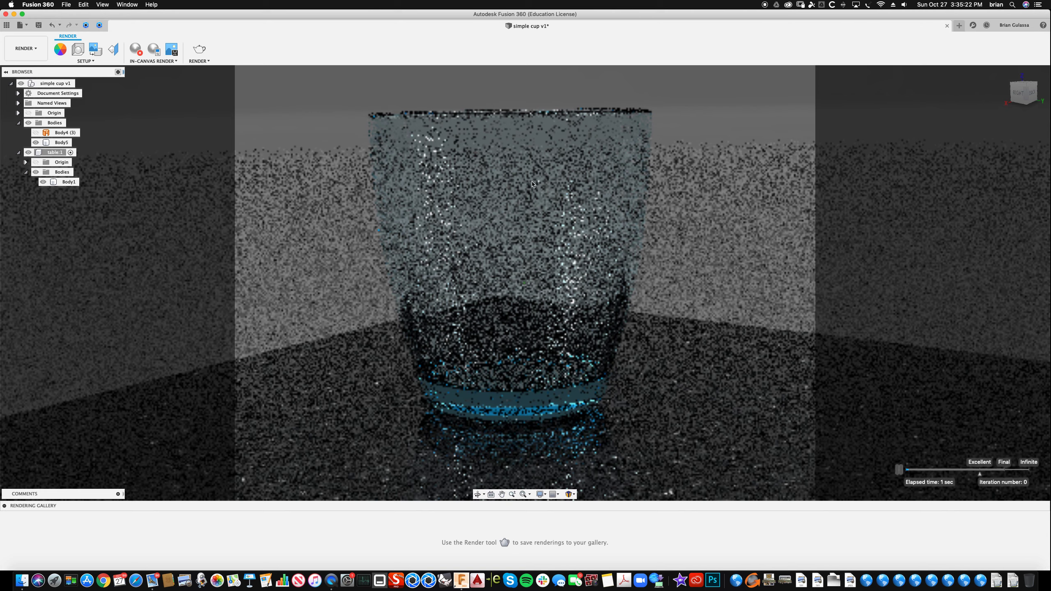
pyautogui.keyDown('shift'); pyautogui.moveTo(730, 146); pyautogui.dragTo(723, 144, button='middle'); pyautogui.keyUp('shift')
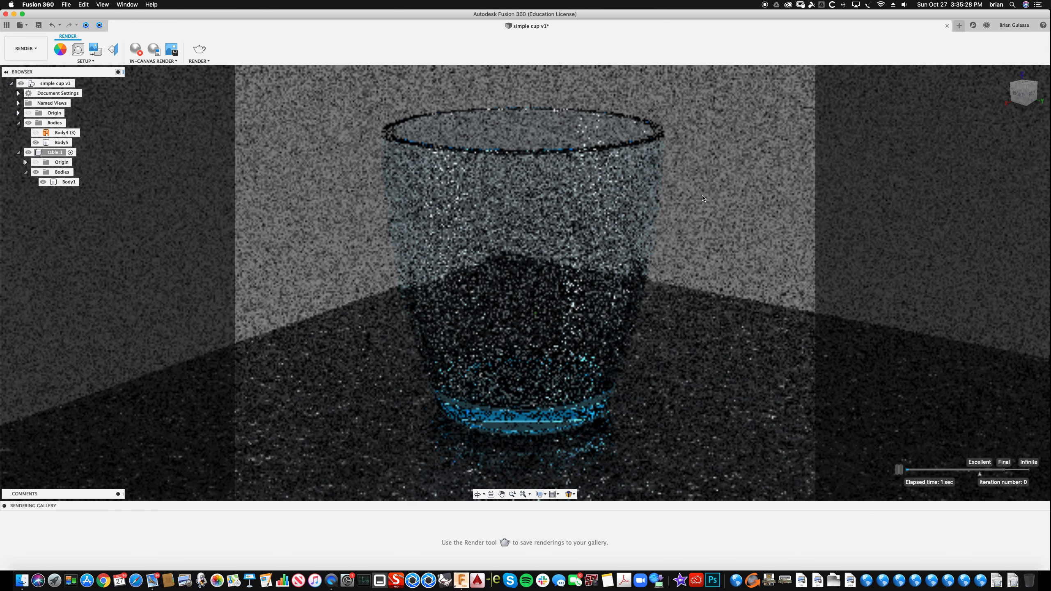
pyautogui.click(530, 224)
pyautogui.click(241, 209)
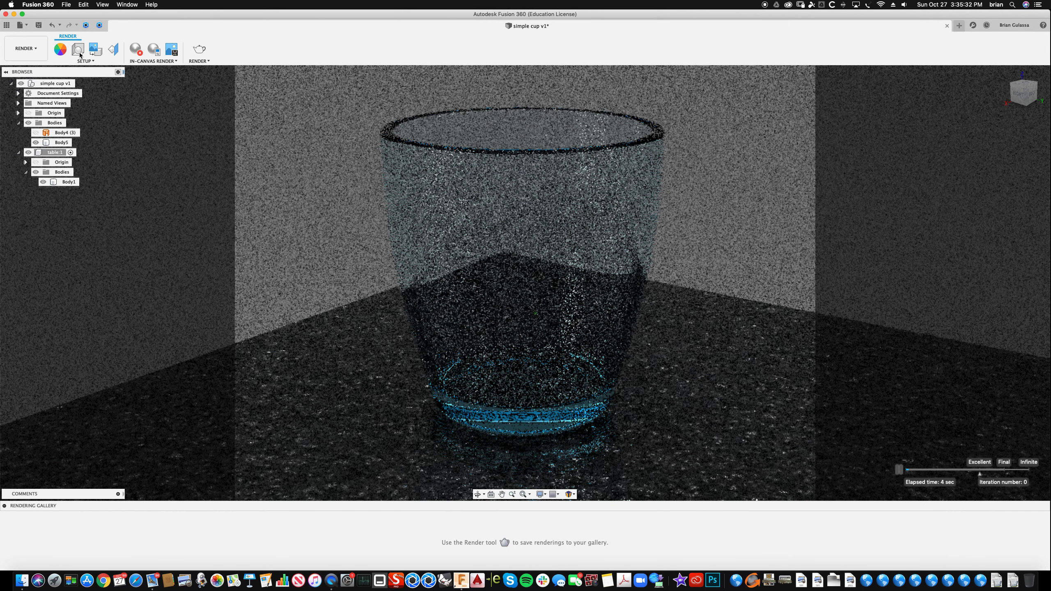
pyautogui.click(154, 49)
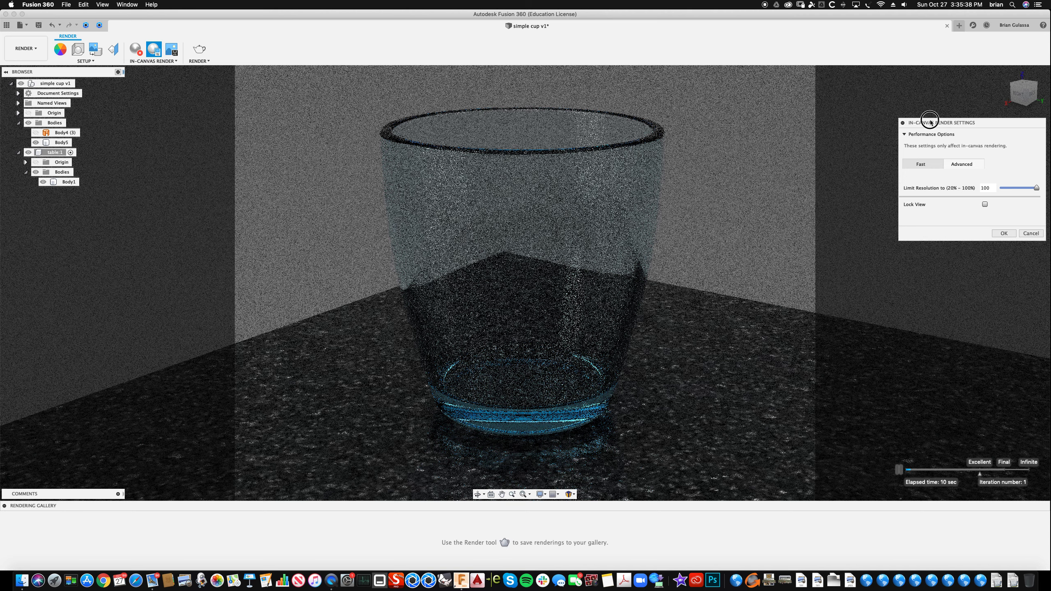
pyautogui.moveTo(928, 117); pyautogui.dragTo(728, 110)
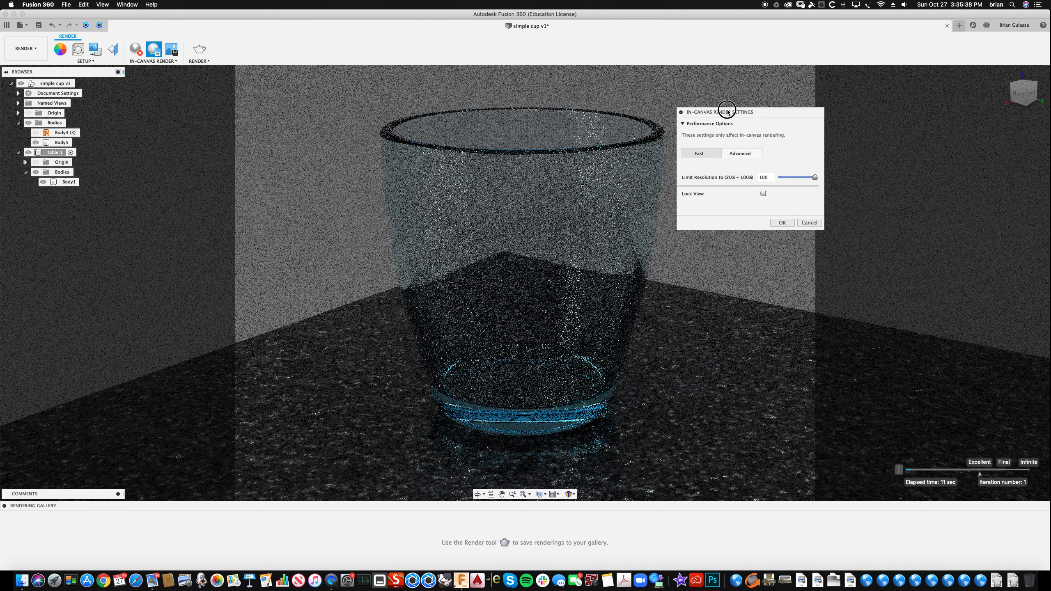
pyautogui.click(768, 193)
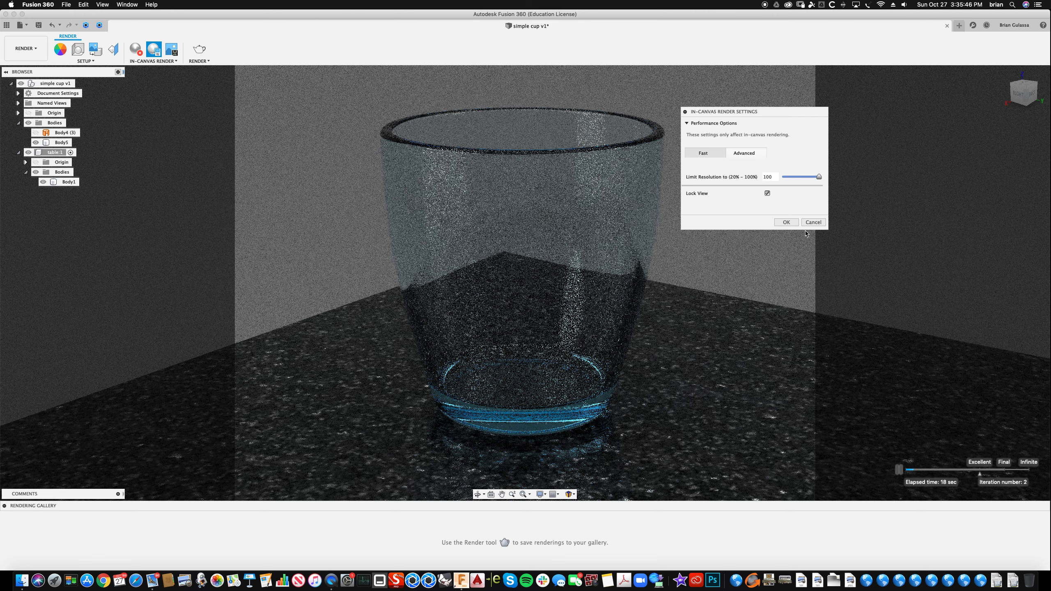
pyautogui.click(786, 222)
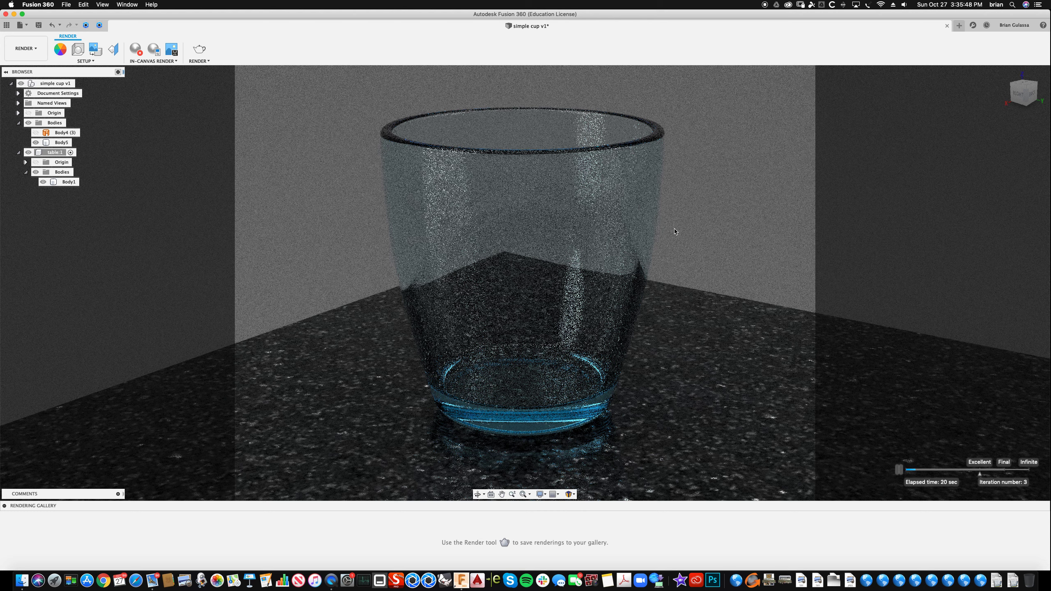
# Step: Stop the in-canvas render and switch to the Design workspace
pyautogui.click(698, 316)
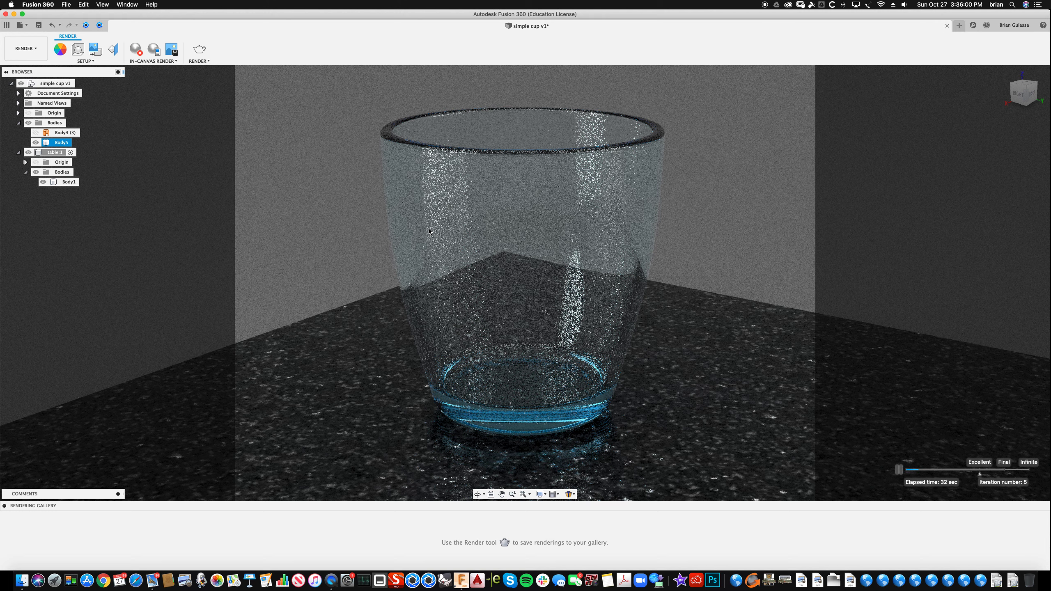
pyautogui.click(723, 227)
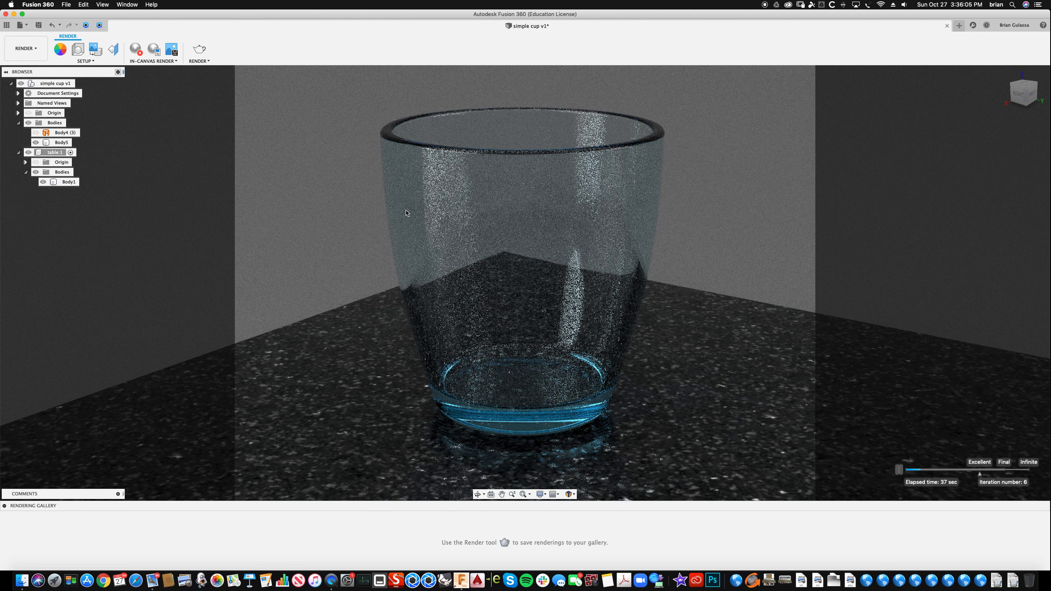
pyautogui.click(630, 240)
pyautogui.click(809, 225)
pyautogui.click(136, 49)
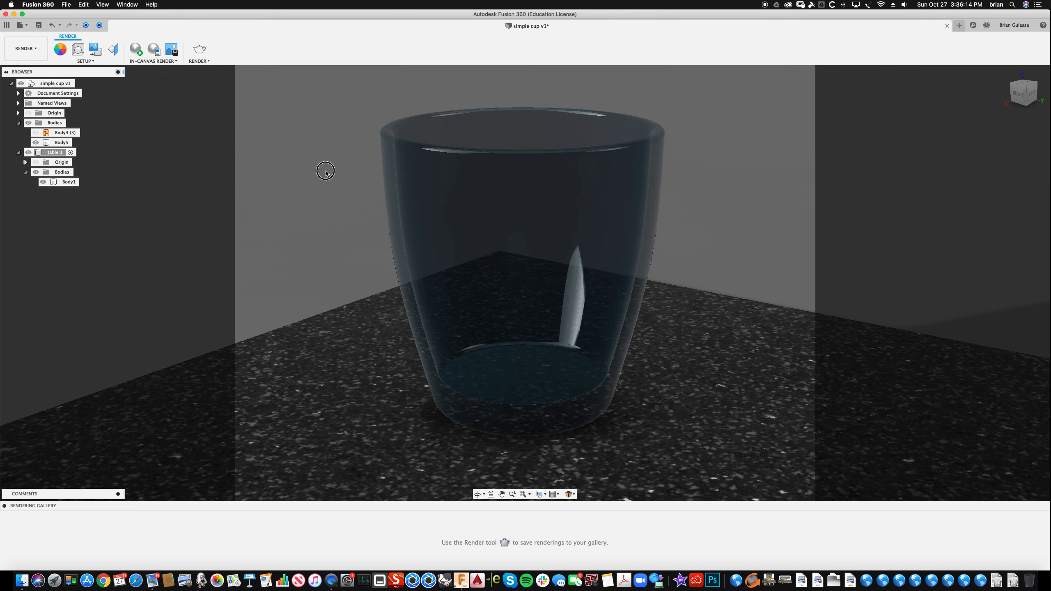
pyautogui.scroll(-3, 326, 171)
pyautogui.click(26, 49)
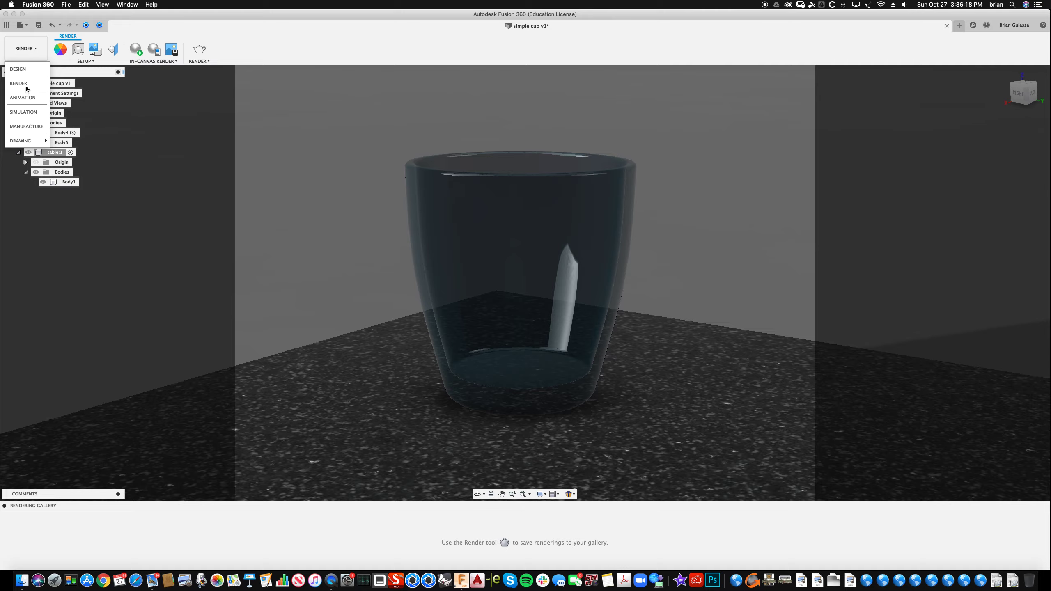
pyautogui.click(17, 69)
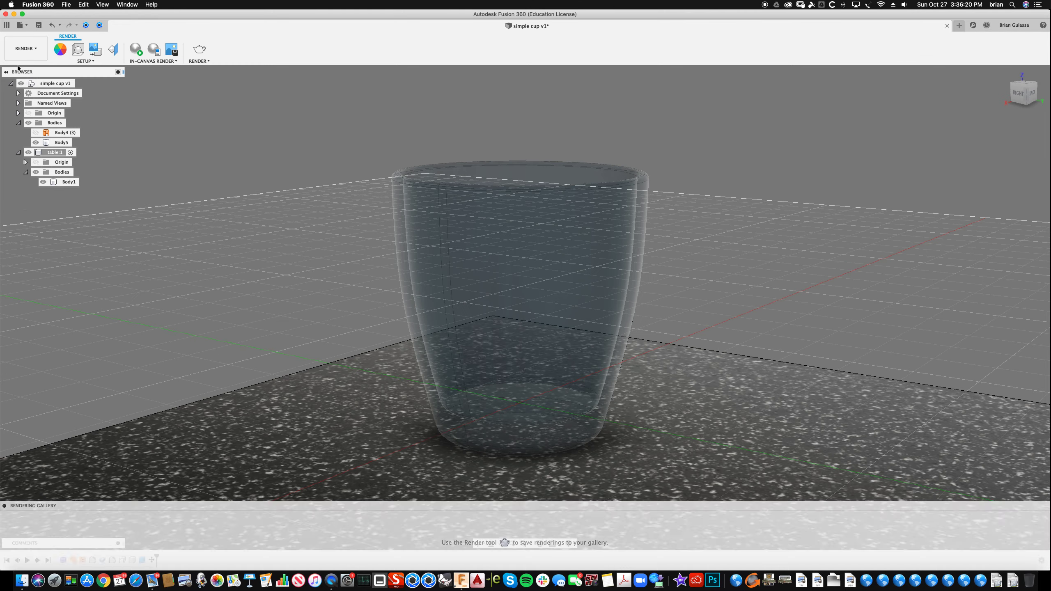
# Step: Examine the cup's walls and base on the table from several sides
pyautogui.scroll(2, 300, 317)
pyautogui.keyDown('shift'); pyautogui.moveTo(300, 317); pyautogui.dragTo(503, 257, button='middle'); pyautogui.keyUp('shift')
pyautogui.keyDown('shift'); pyautogui.moveTo(455, 132); pyautogui.dragTo(425, 184, button='middle'); pyautogui.keyUp('shift')
pyautogui.click(423, 184)
pyautogui.keyDown('shift'); pyautogui.moveTo(490, 157); pyautogui.dragTo(704, 179, button='middle'); pyautogui.keyUp('shift')
pyautogui.click(864, 206)
pyautogui.click(59, 505)
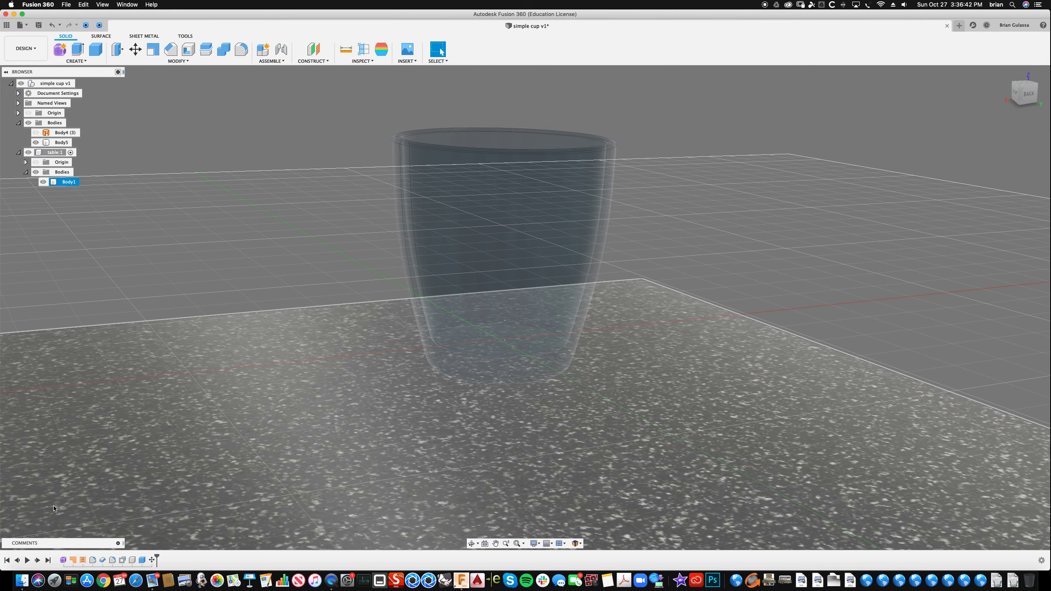
pyautogui.click(173, 301)
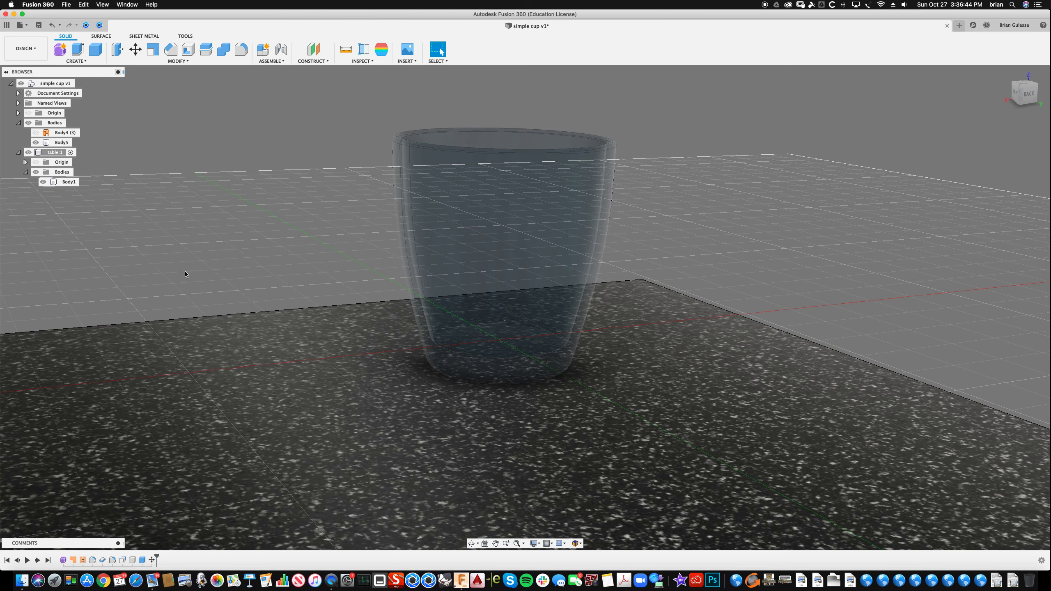
pyautogui.keyDown('shift'); pyautogui.moveTo(315, 194); pyautogui.dragTo(308, 193, button='middle'); pyautogui.keyUp('shift')
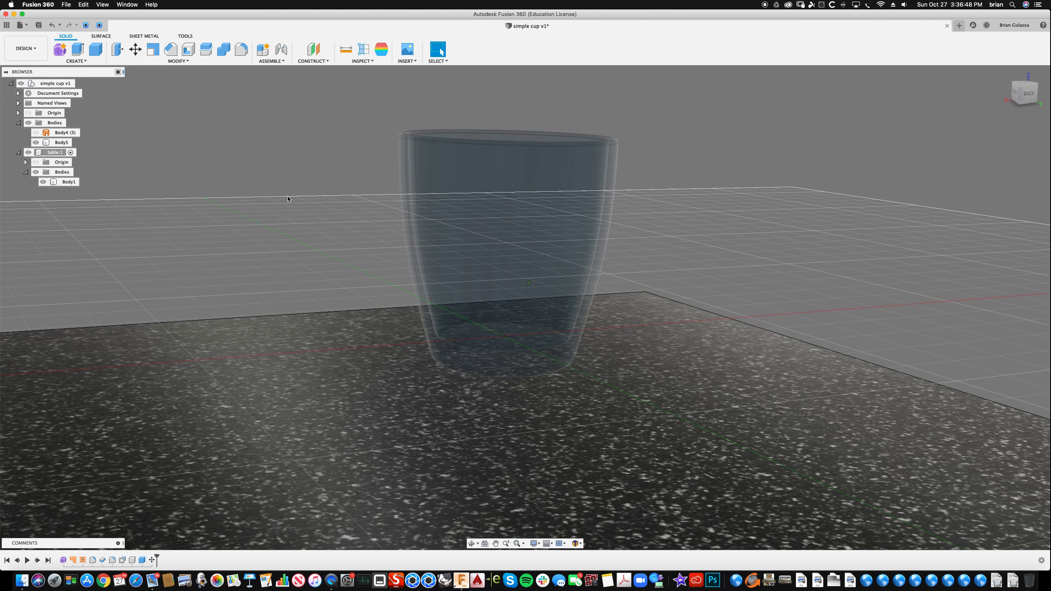
pyautogui.click(96, 50)
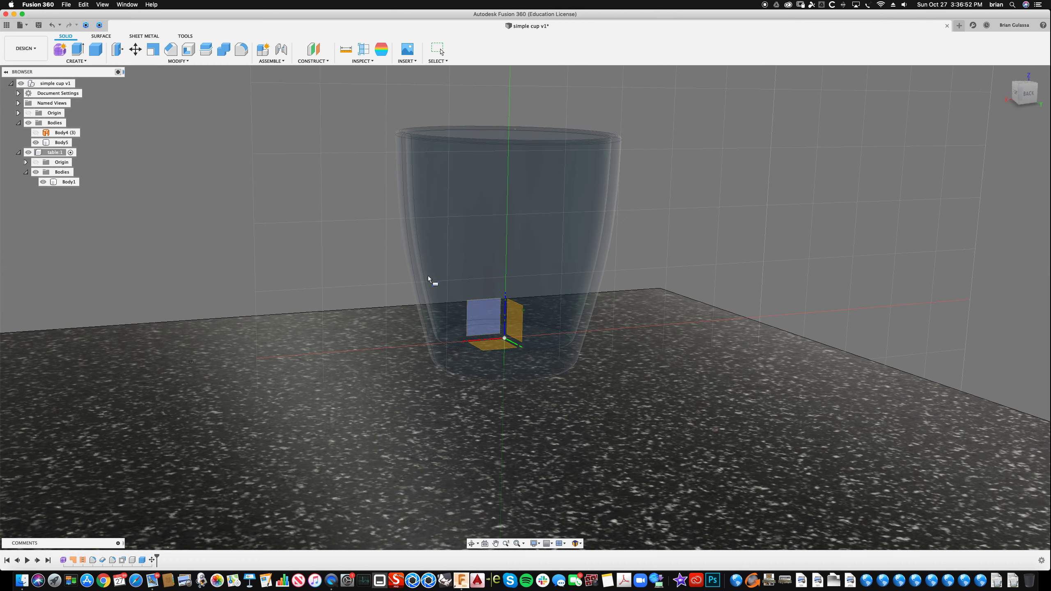
pyautogui.keyDown('shift'); pyautogui.moveTo(516, 290); pyautogui.dragTo(500, 350, button='middle'); pyautogui.keyUp('shift')
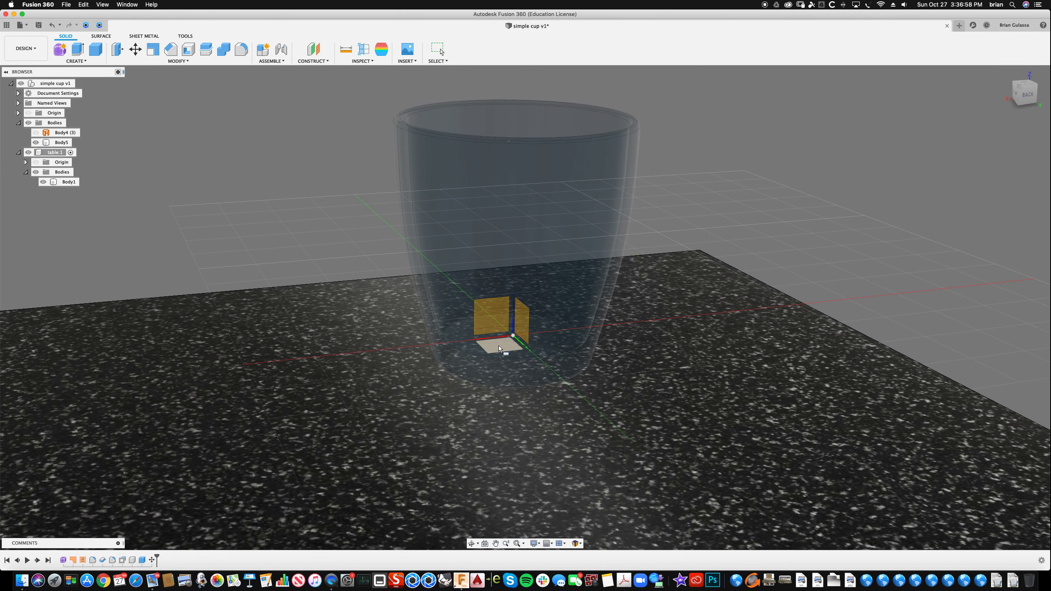
pyautogui.click(499, 342)
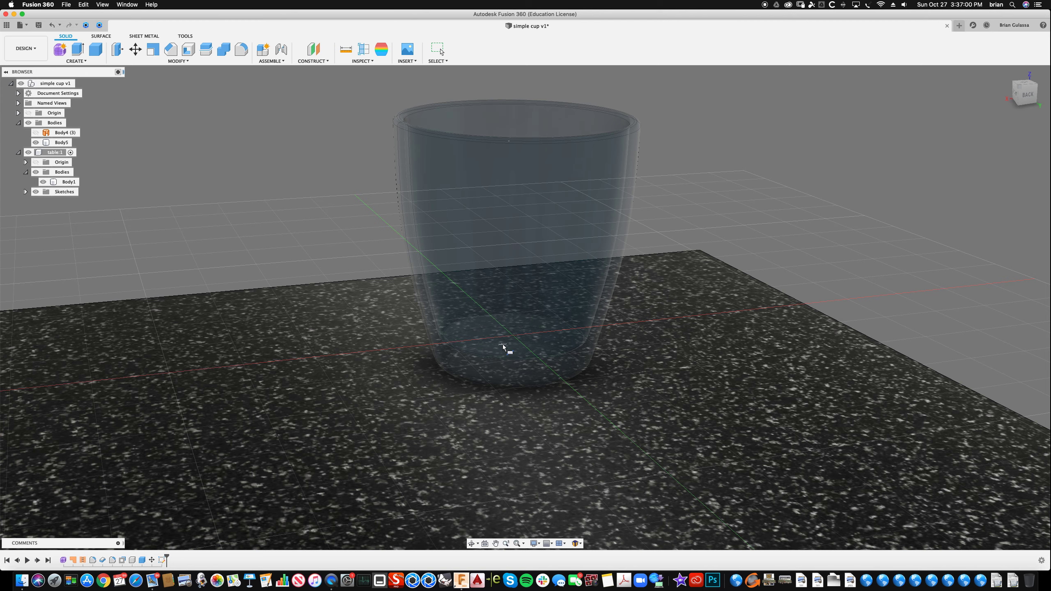
pyautogui.click(83, 62)
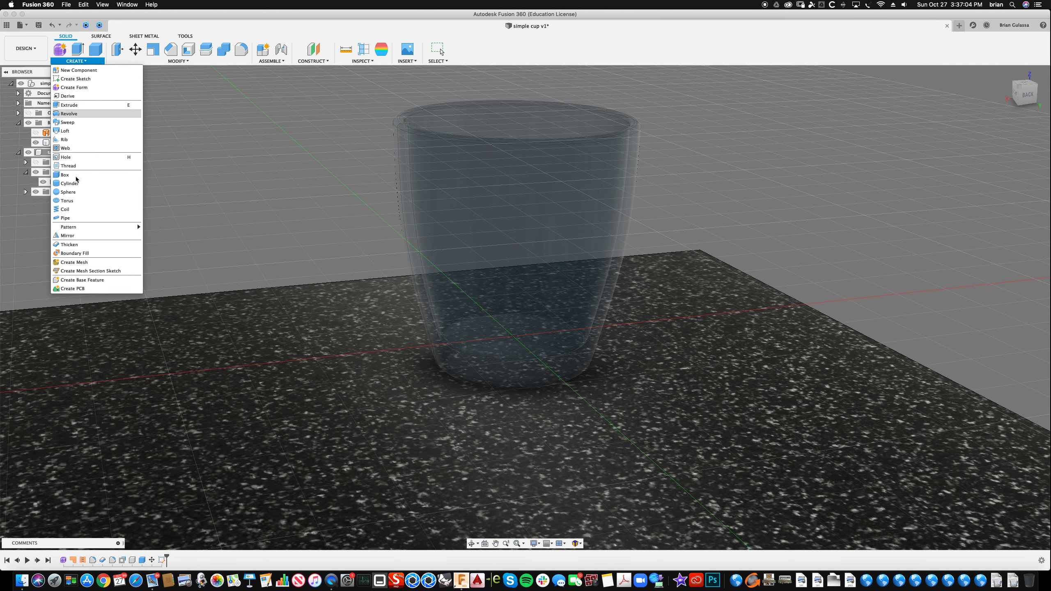
pyautogui.click(69, 183)
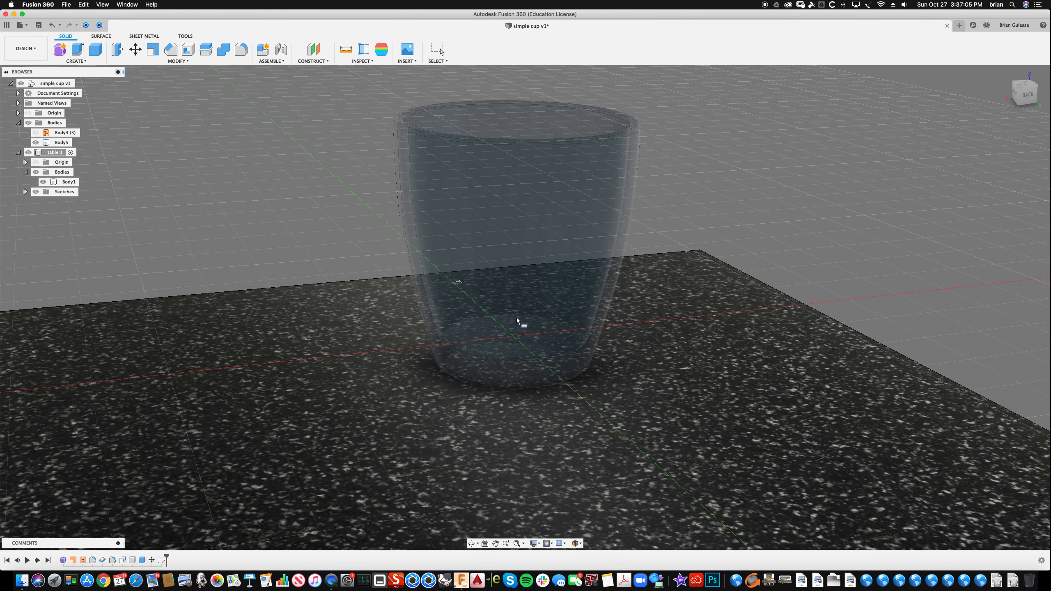
pyautogui.click(512, 341)
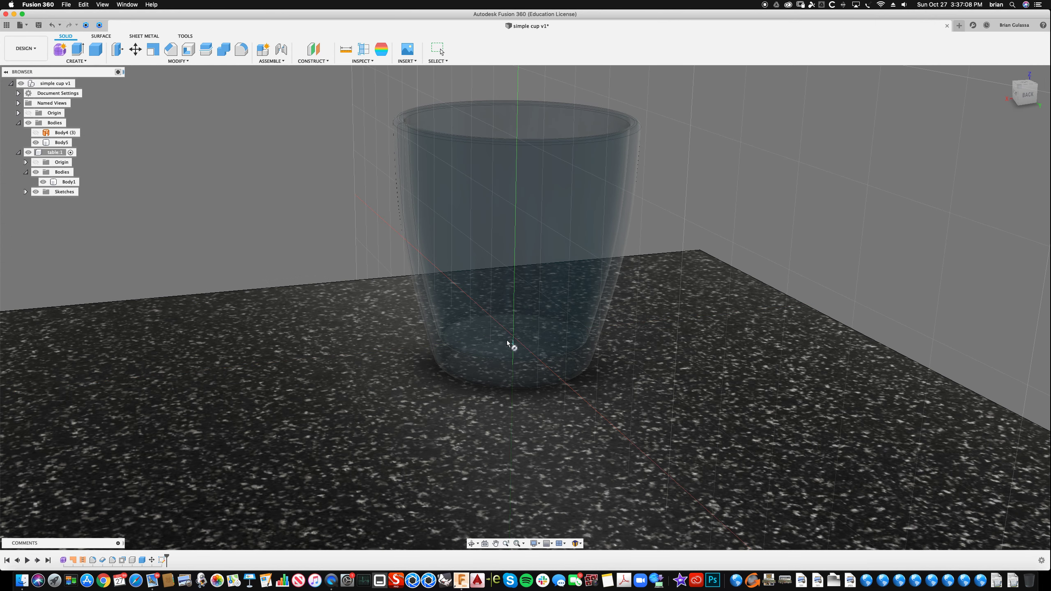
pyautogui.click(514, 336)
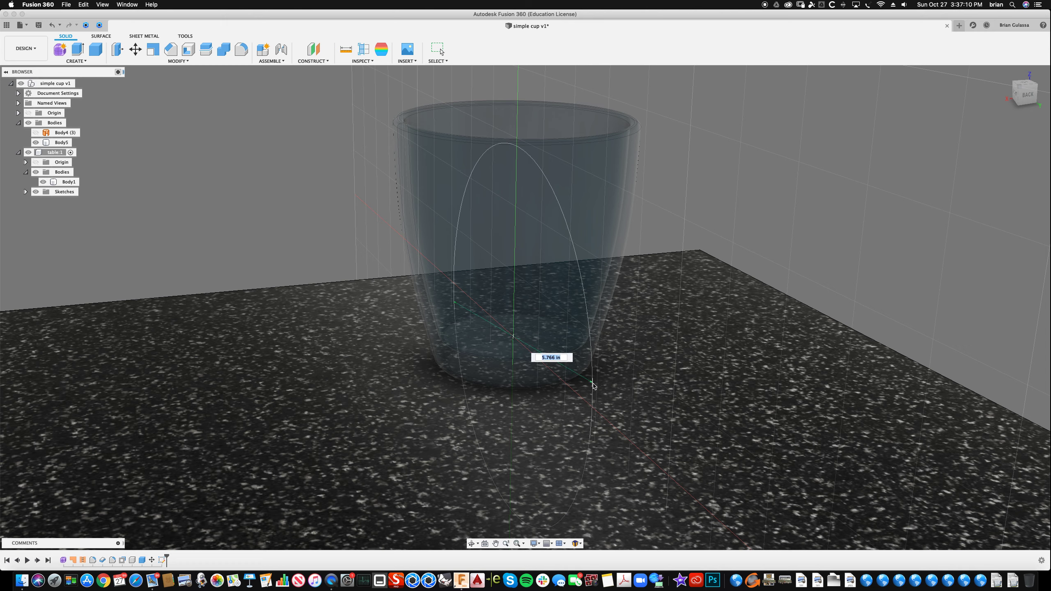
pyautogui.click(614, 369)
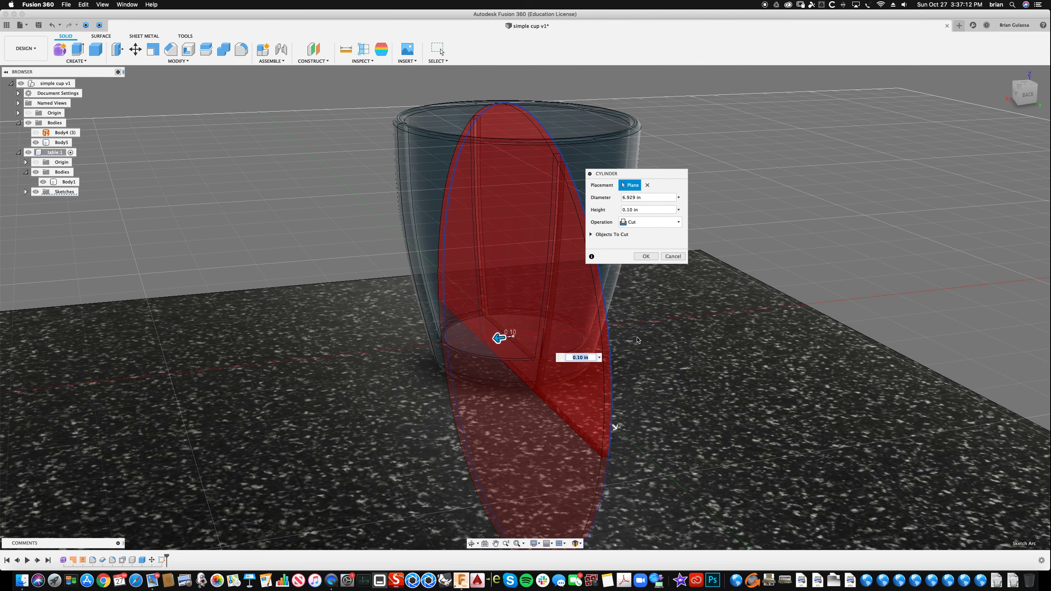
pyautogui.click(671, 256)
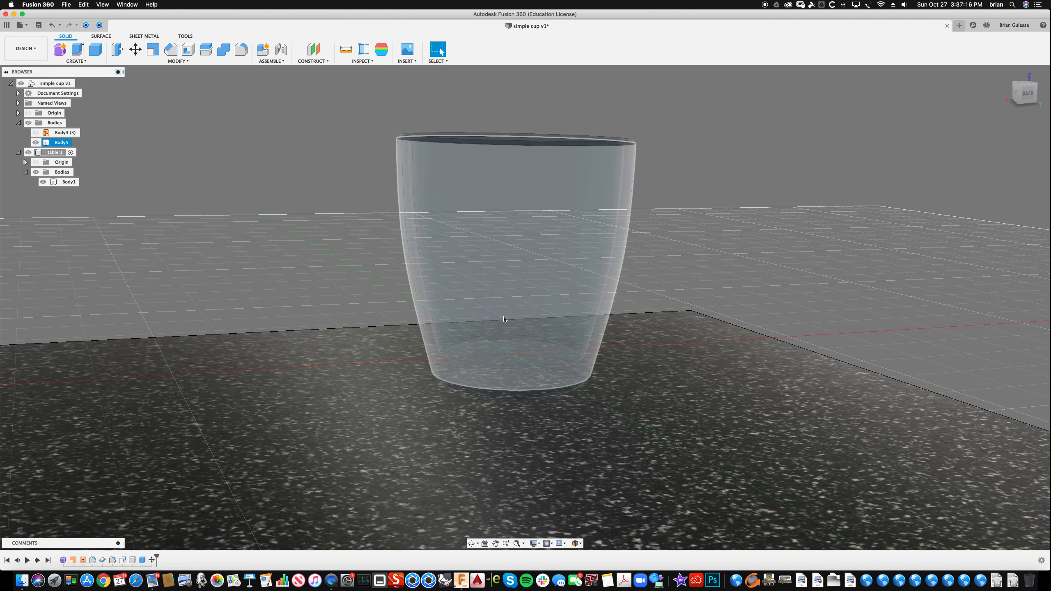
# Step: Hide the table component and collapse its contents in the browser
pyautogui.click(507, 321)
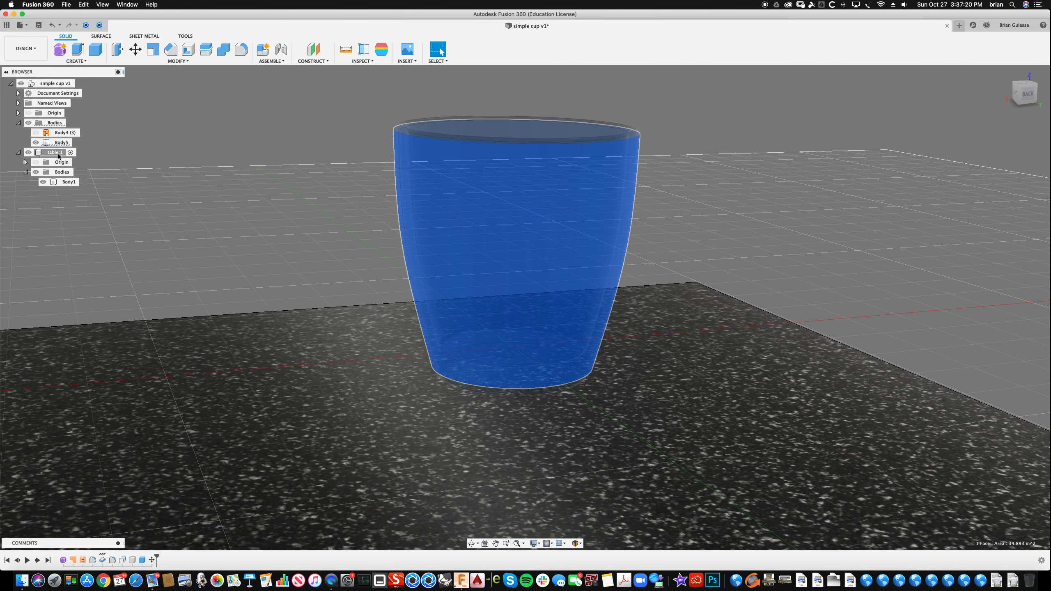
pyautogui.click(104, 148)
pyautogui.click(43, 182)
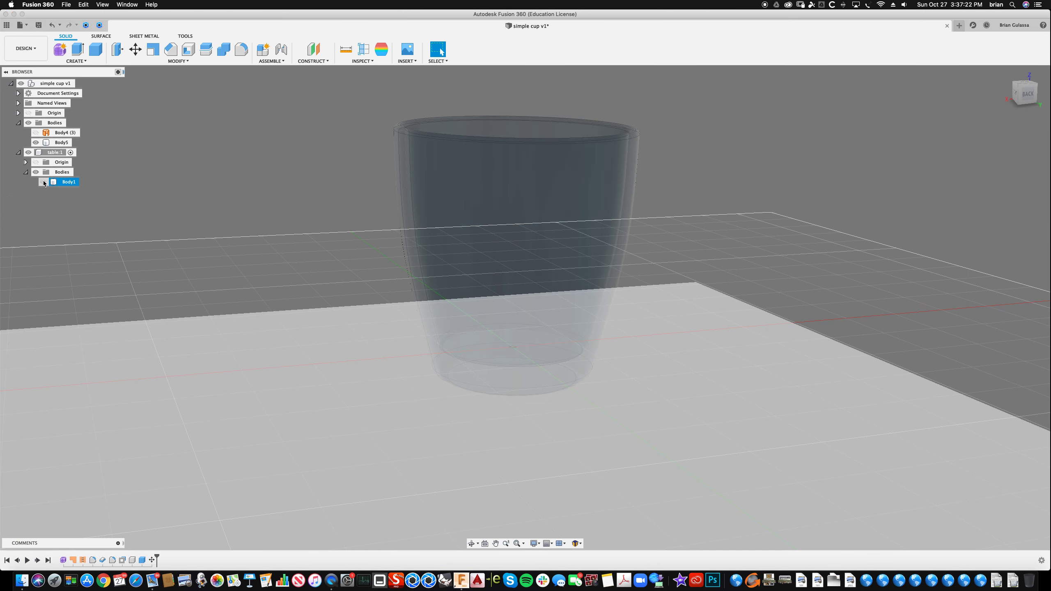
pyautogui.click(43, 182)
pyautogui.click(43, 182)
pyautogui.click(43, 182)
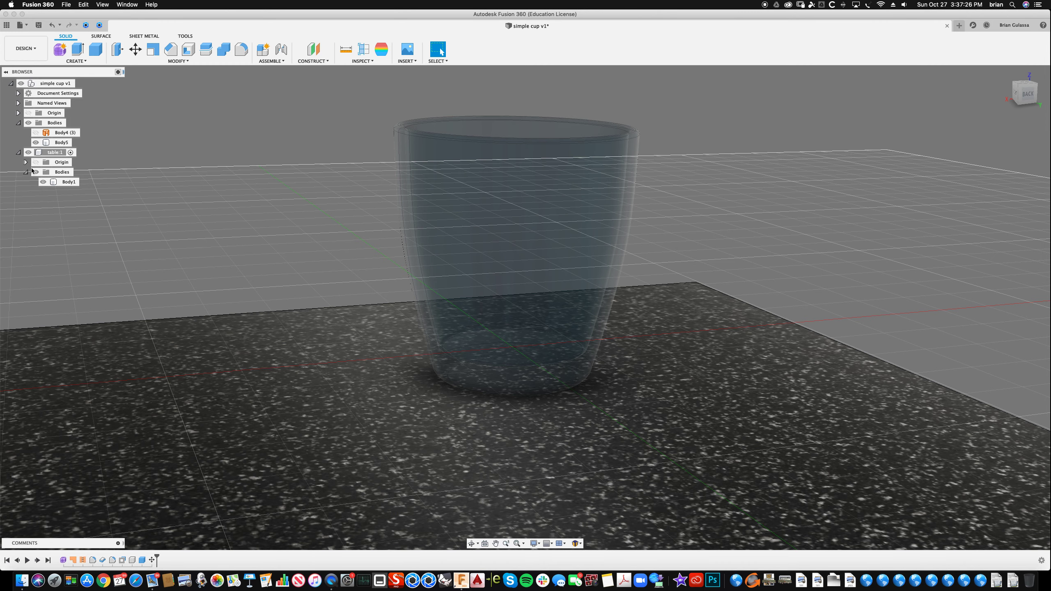
pyautogui.click(28, 152)
pyautogui.click(18, 152)
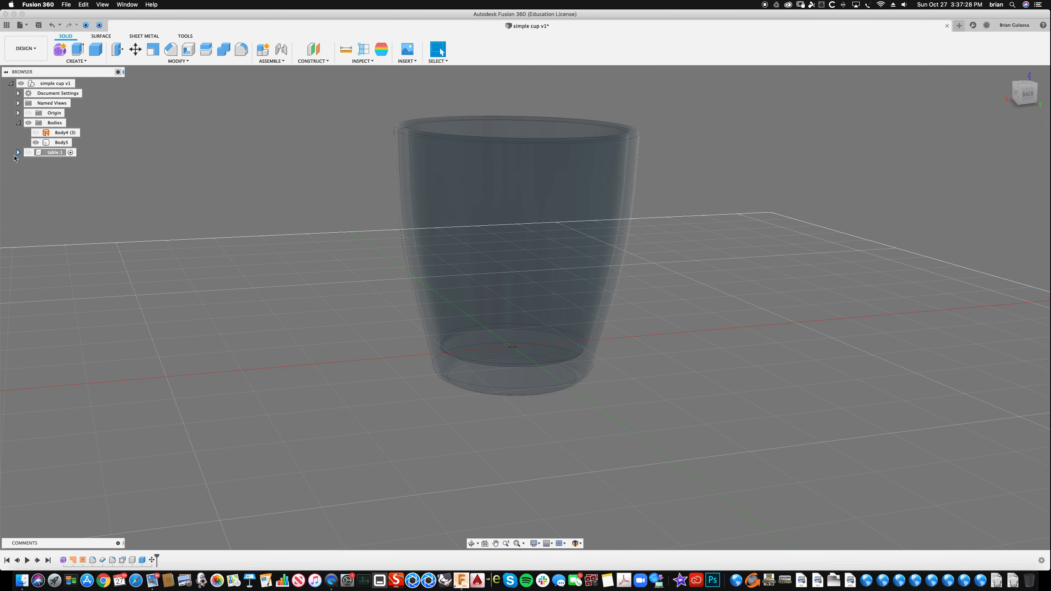
# Step: Start a Cylinder and make the origin geometry visible for choosing its placement plane inside the cup
pyautogui.keyDown('shift'); pyautogui.moveTo(123, 124); pyautogui.dragTo(141, 105, button='middle'); pyautogui.keyUp('shift')
pyautogui.click(83, 64)
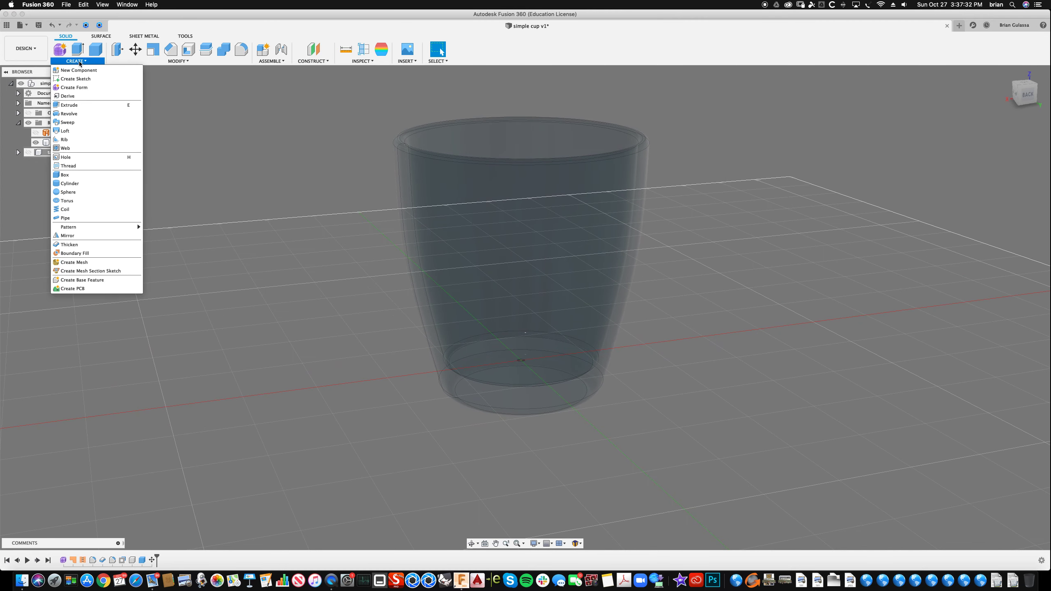
pyautogui.click(82, 182)
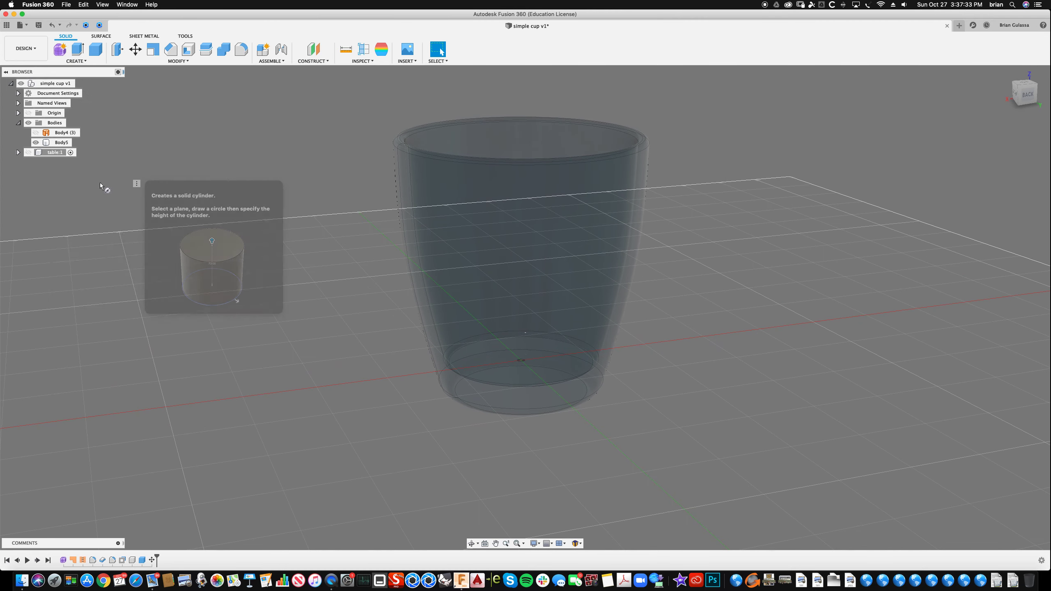
pyautogui.click(530, 343)
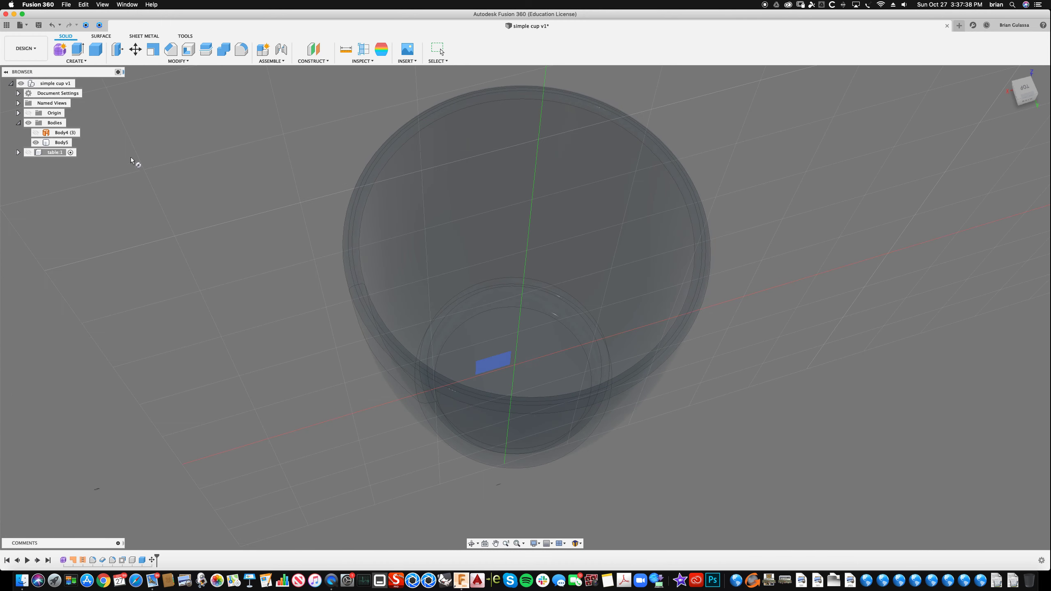
pyautogui.keyDown('shift'); pyautogui.moveTo(515, 328); pyautogui.dragTo(519, 325, button='middle'); pyautogui.keyUp('shift')
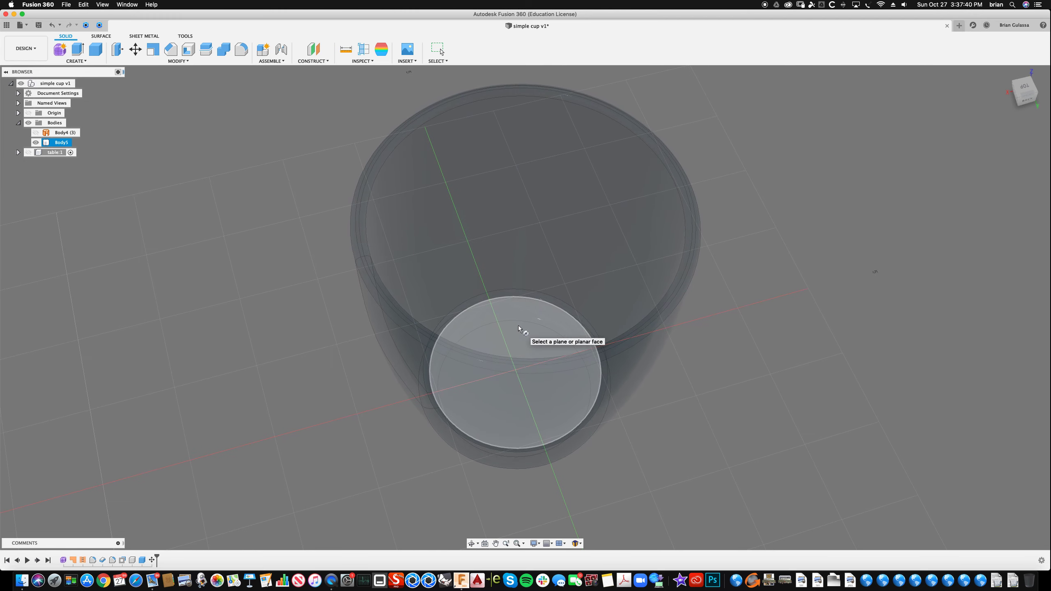
pyautogui.moveTo(135, 165)
pyautogui.keyDown('shift'); pyautogui.mouseDown(button='middle')
pyautogui.moveTo(136, 185)
pyautogui.moveTo(138, 170)
pyautogui.moveTo(107, 171)
pyautogui.moveTo(136, 173)
pyautogui.mouseUp(button='middle'); pyautogui.keyUp('shift')
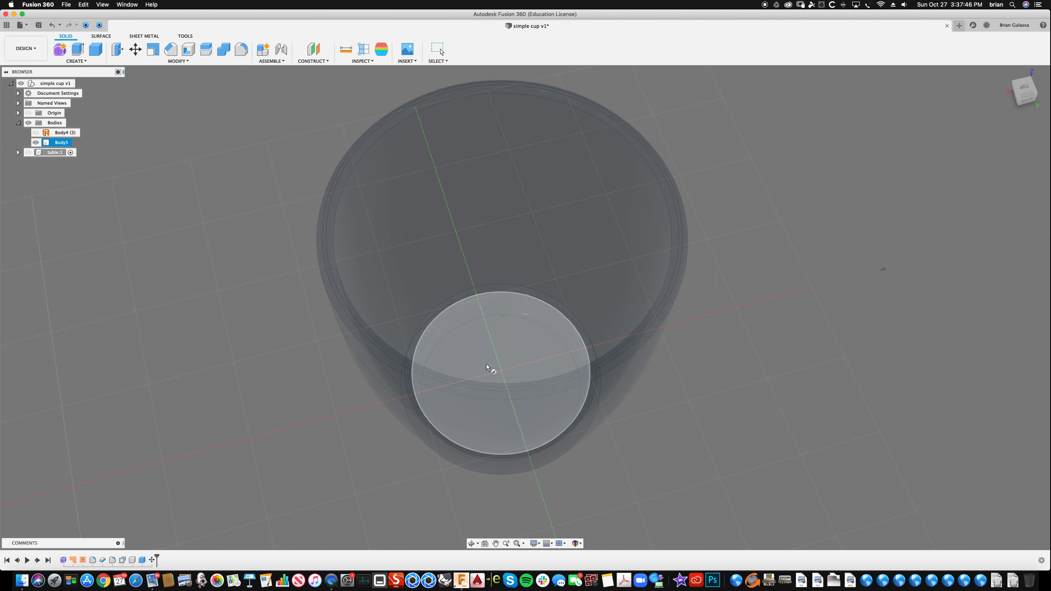
pyautogui.keyDown('shift'); pyautogui.moveTo(486, 364); pyautogui.dragTo(498, 308, button='middle'); pyautogui.keyUp('shift')
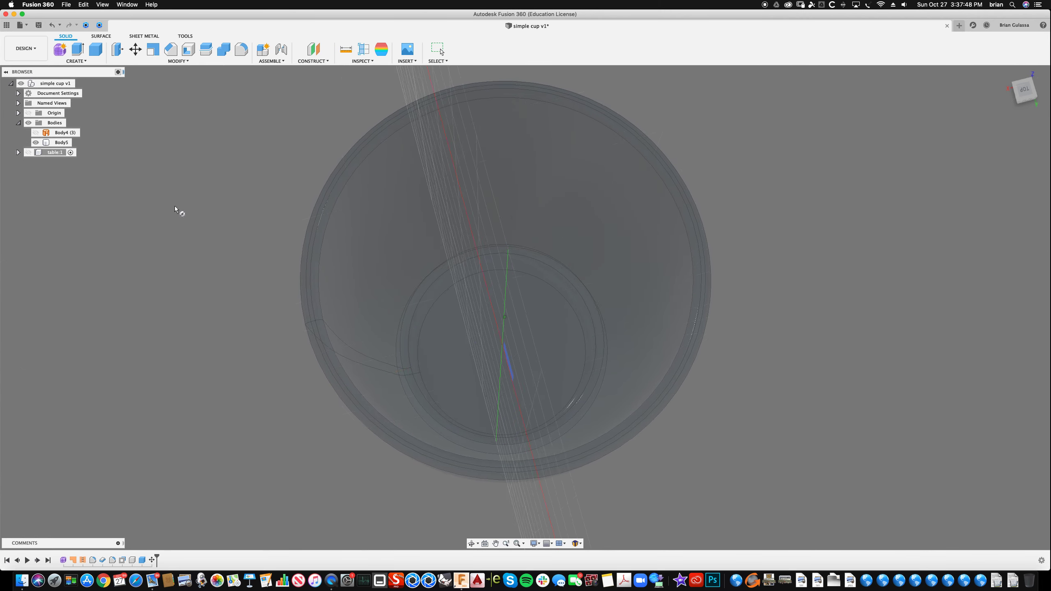
pyautogui.click(28, 114)
# Step: Place the cylinder's base circle on the horizontal origin plane, centred on the origin and about 4.90 in in diameter
pyautogui.keyDown('shift'); pyautogui.moveTo(499, 348); pyautogui.dragTo(463, 329, button='middle'); pyautogui.keyUp('shift')
pyautogui.keyDown('shift'); pyautogui.moveTo(482, 403); pyautogui.dragTo(481, 360, button='middle'); pyautogui.keyUp('shift')
pyautogui.click(481, 359)
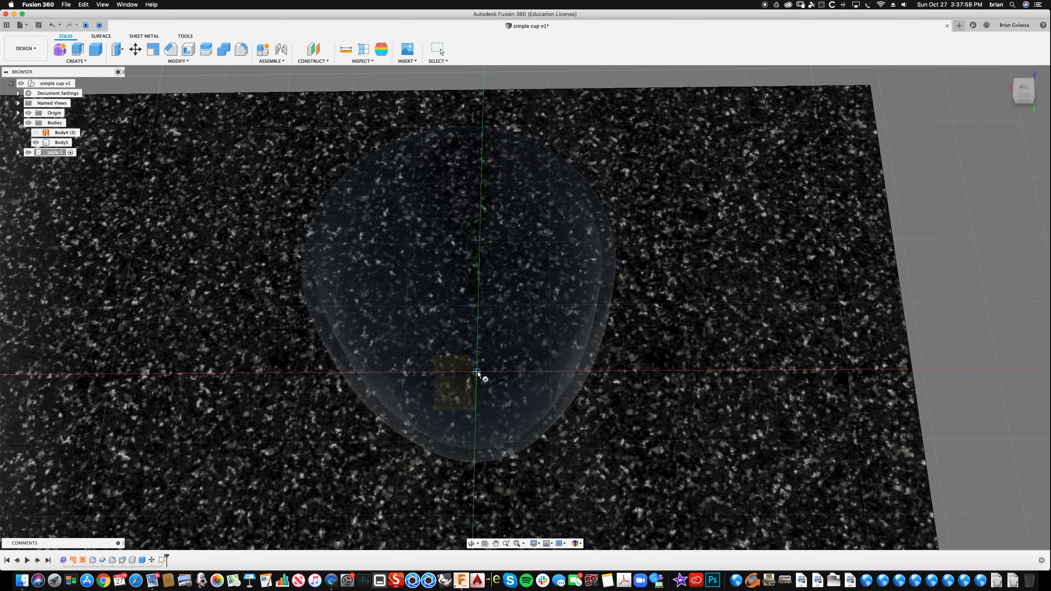
pyautogui.click(477, 372)
pyautogui.click(653, 414)
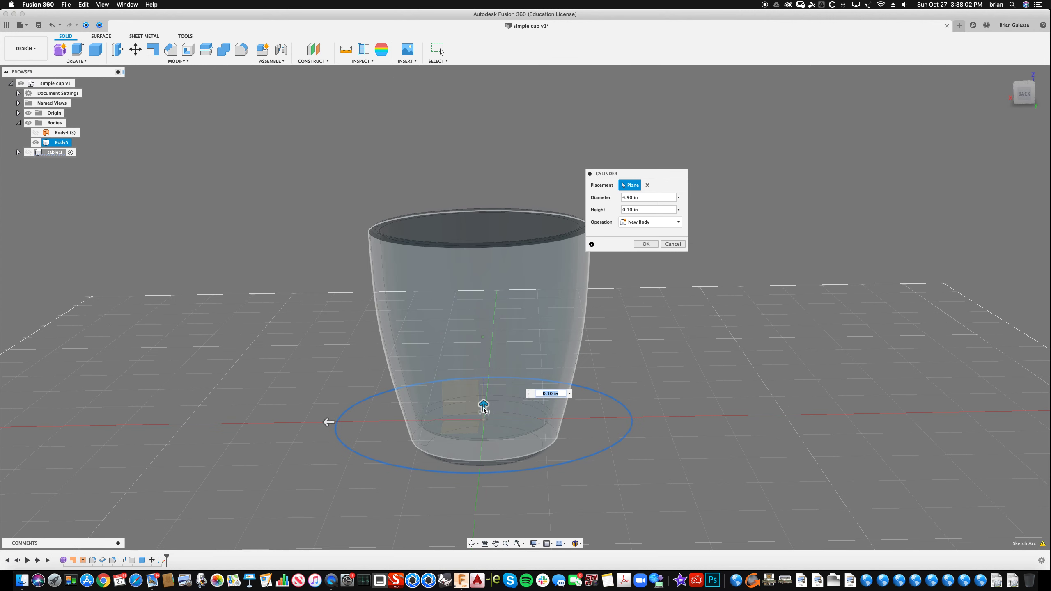
# Step: Pull the cylinder downward to a height of about -0.446 in and create it as a new body
pyautogui.moveTo(485, 407); pyautogui.dragTo(485, 443)
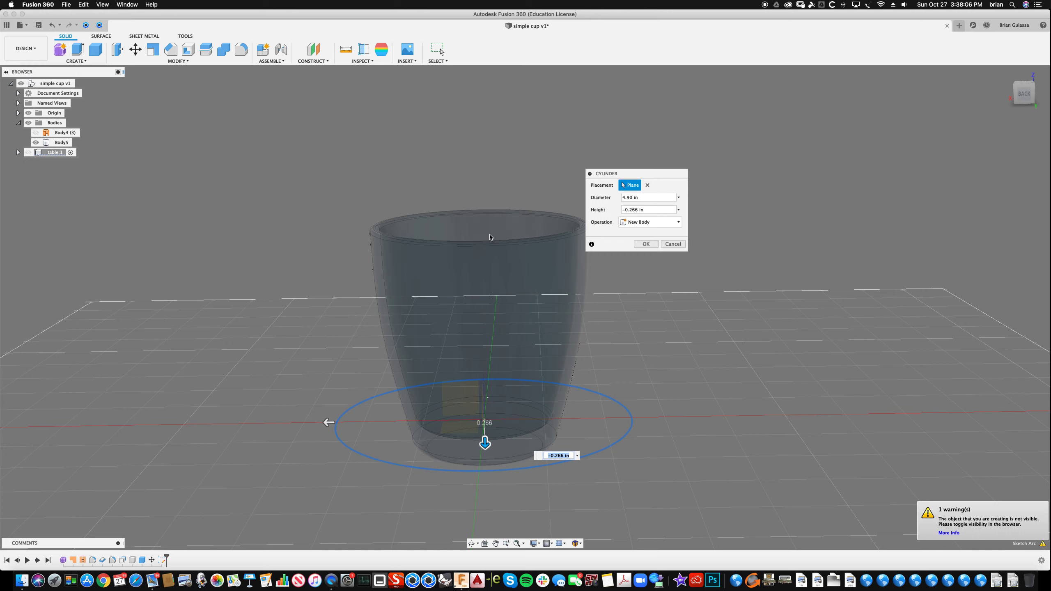
pyautogui.moveTo(487, 451); pyautogui.dragTo(487, 460)
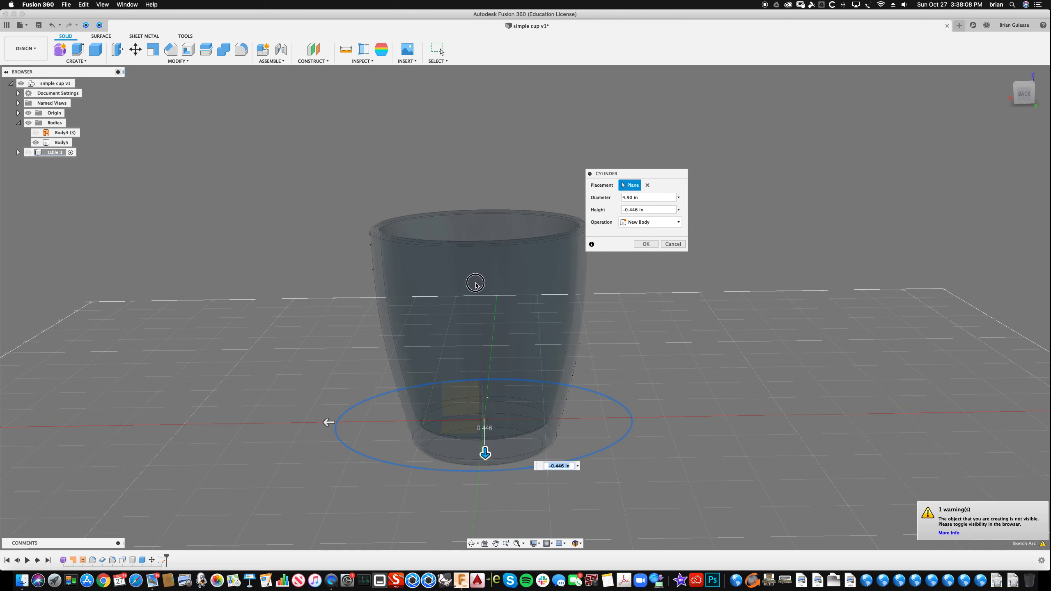
pyautogui.keyDown('shift'); pyautogui.moveTo(471, 166); pyautogui.dragTo(541, 146, button='middle'); pyautogui.keyUp('shift')
pyautogui.keyDown('shift'); pyautogui.moveTo(509, 156); pyautogui.dragTo(575, 209, button='middle'); pyautogui.keyUp('shift')
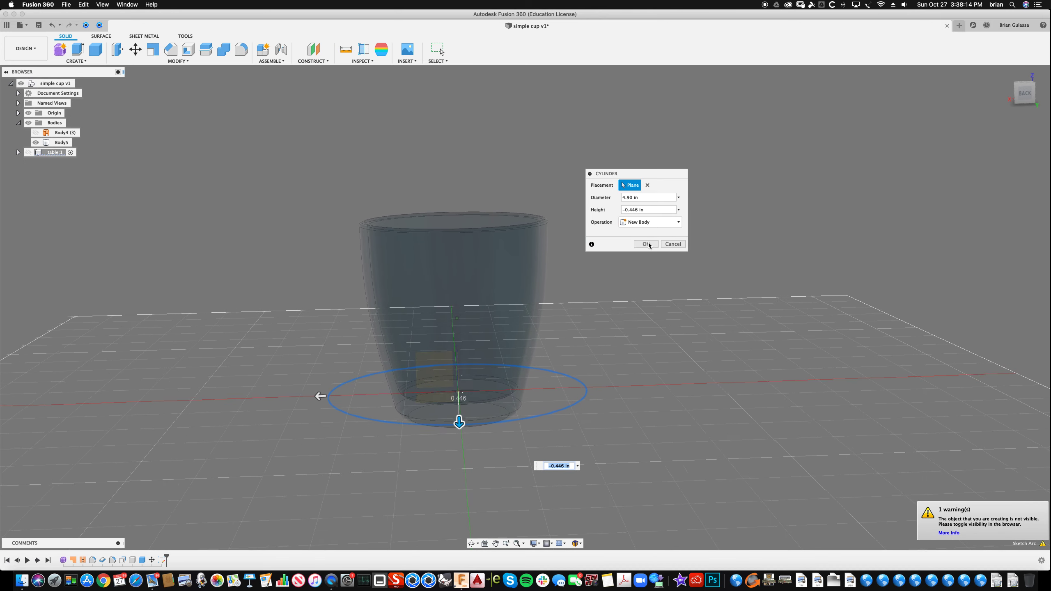
pyautogui.click(673, 244)
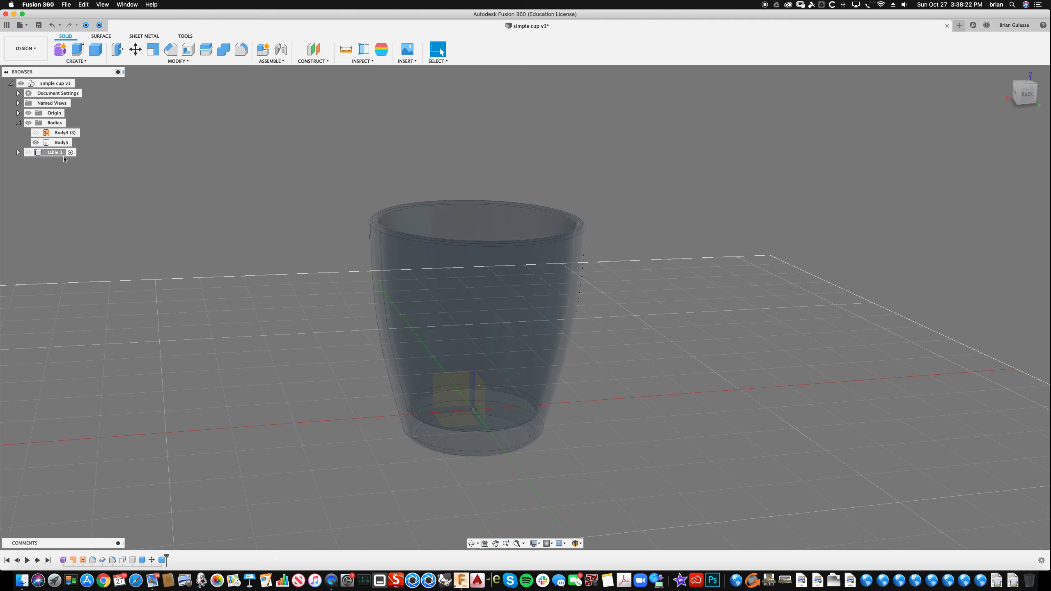
# Step: Activate the top-level simple cup v1 component in place of the table component
pyautogui.click(453, 298)
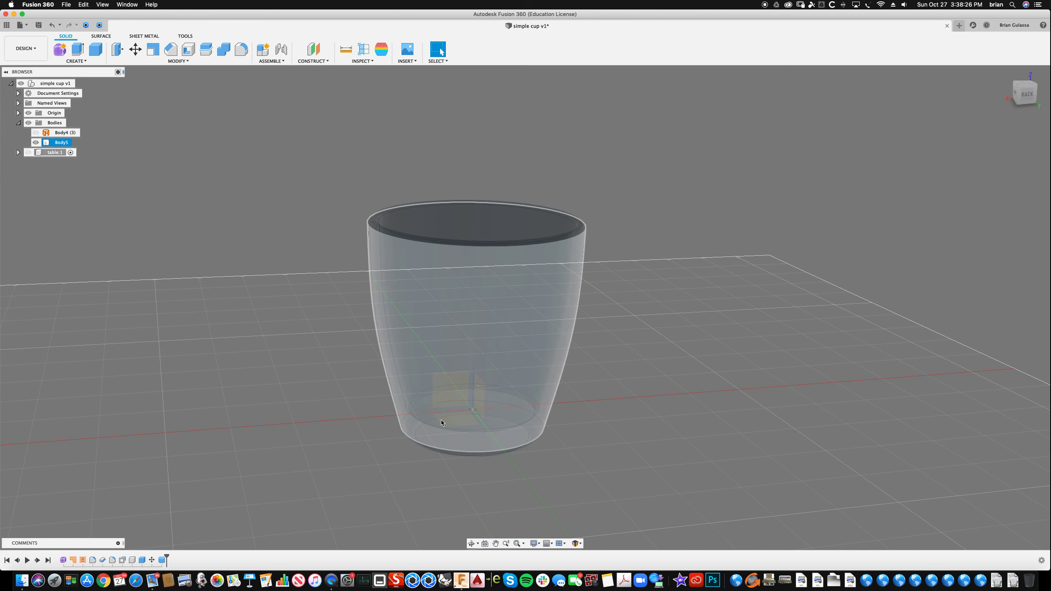
pyautogui.click(133, 227)
pyautogui.scroll(1, 127, 238)
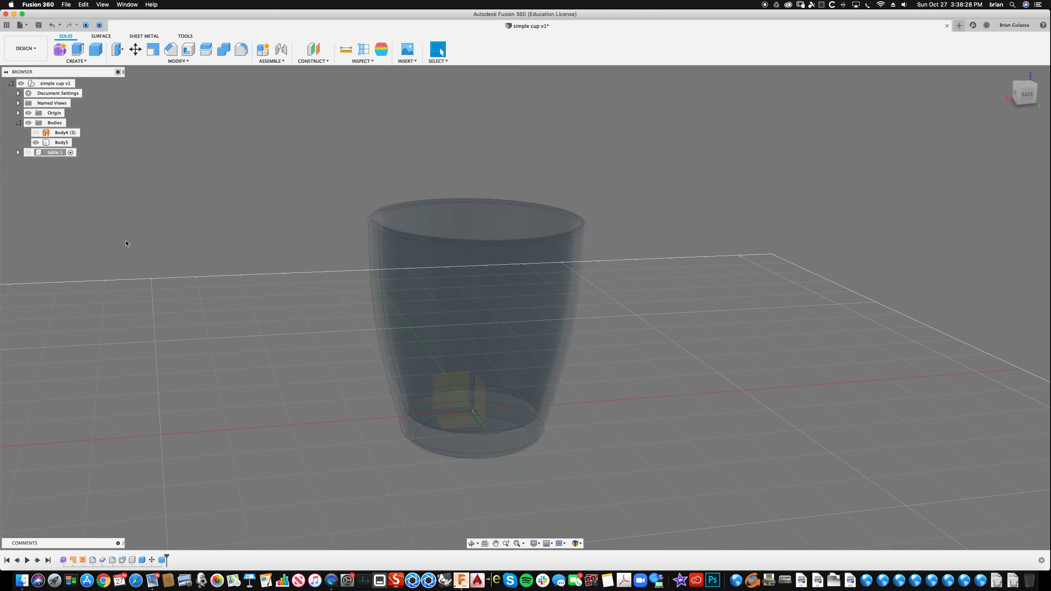
pyautogui.click(52, 84)
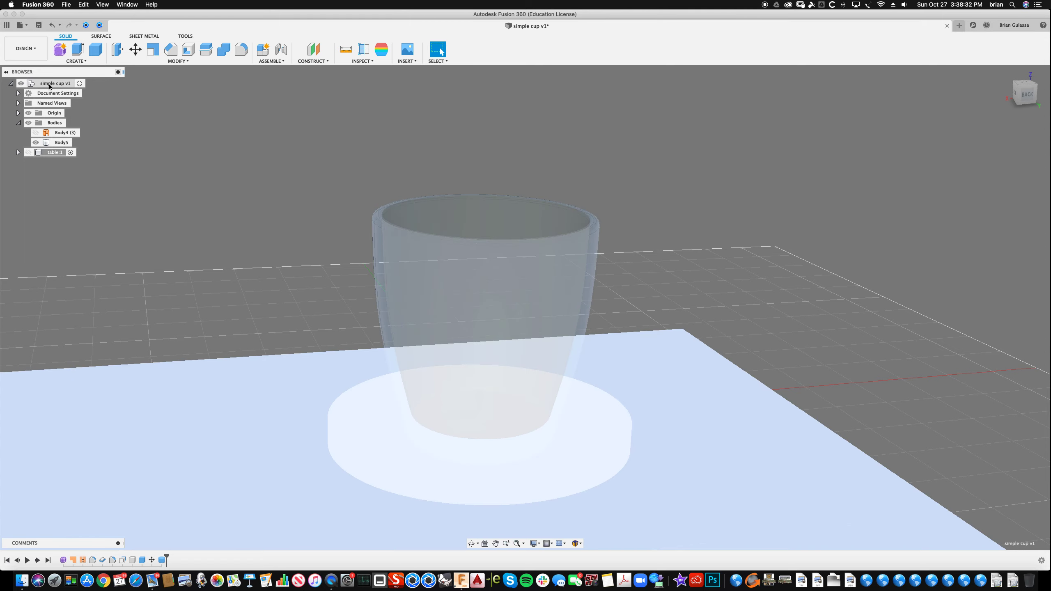
pyautogui.click(80, 84)
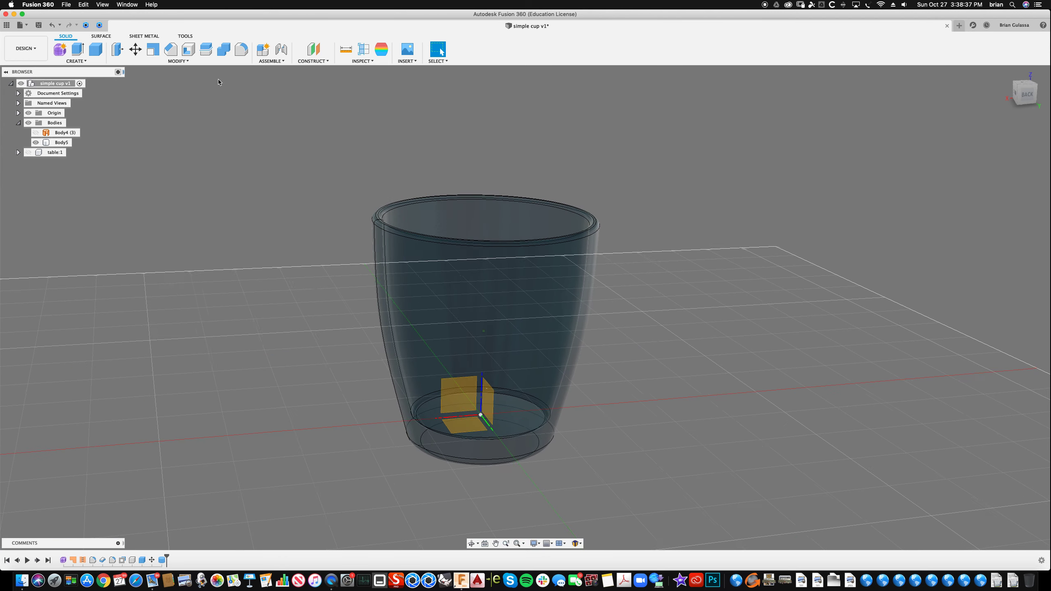
# Step: Draw a cylinder on the horizontal origin plane, centred on the origin, about 5.396 in in diameter and 2.703 in high
pyautogui.keyDown('shift'); pyautogui.moveTo(173, 161); pyautogui.dragTo(242, 56, button='middle'); pyautogui.keyUp('shift')
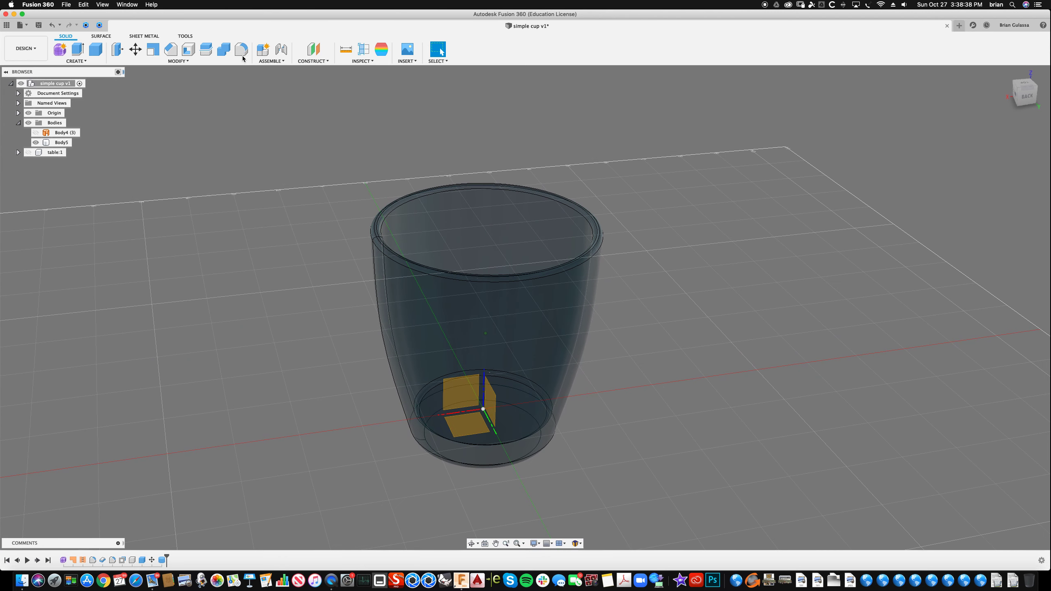
pyautogui.click(85, 62)
pyautogui.click(75, 186)
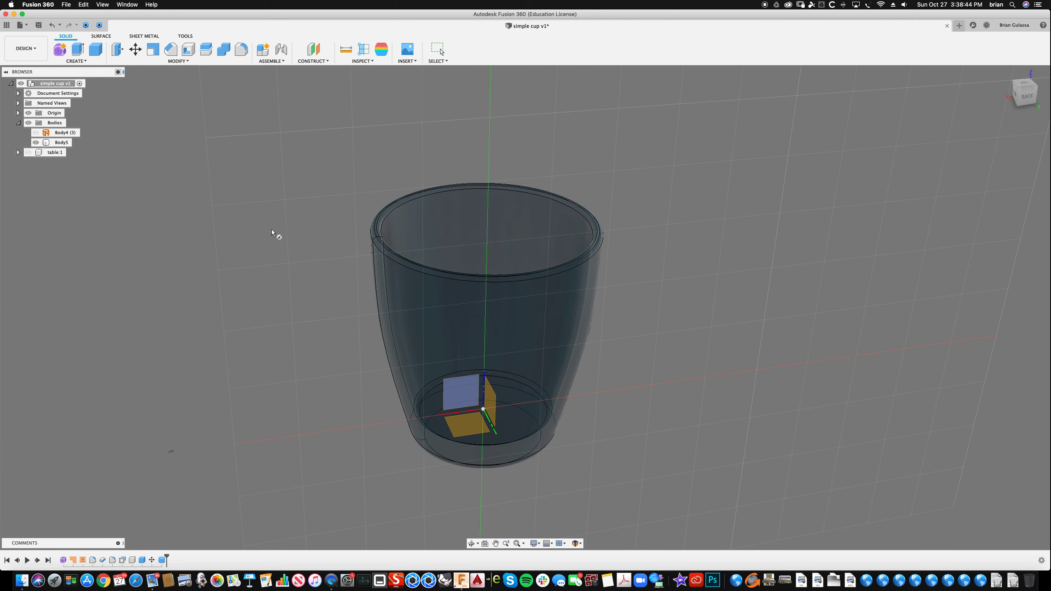
pyautogui.click(466, 421)
pyautogui.click(483, 409)
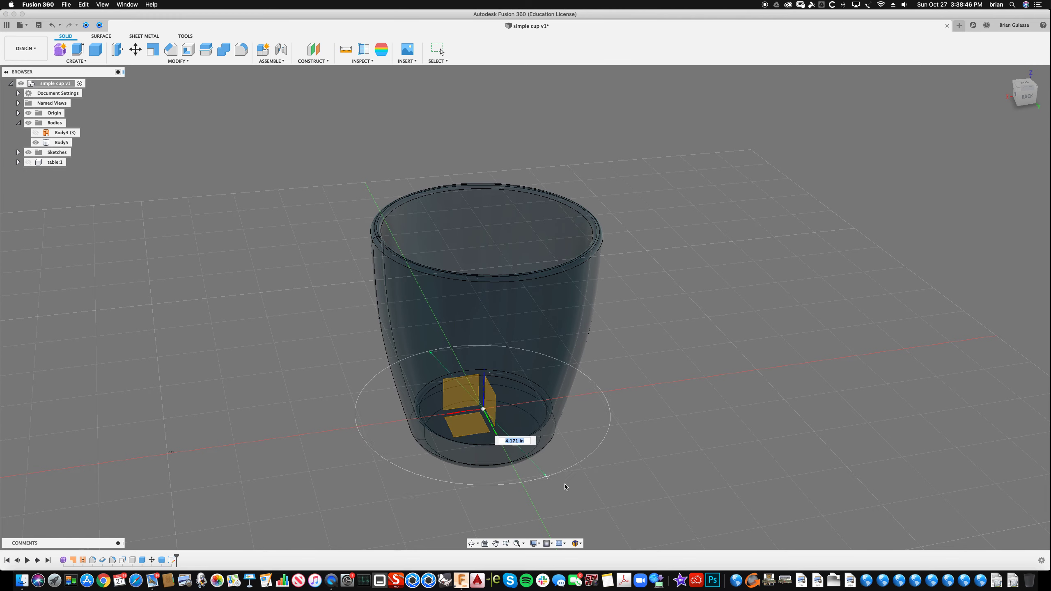
pyautogui.click(526, 387)
pyautogui.moveTo(481, 362); pyautogui.dragTo(487, 250)
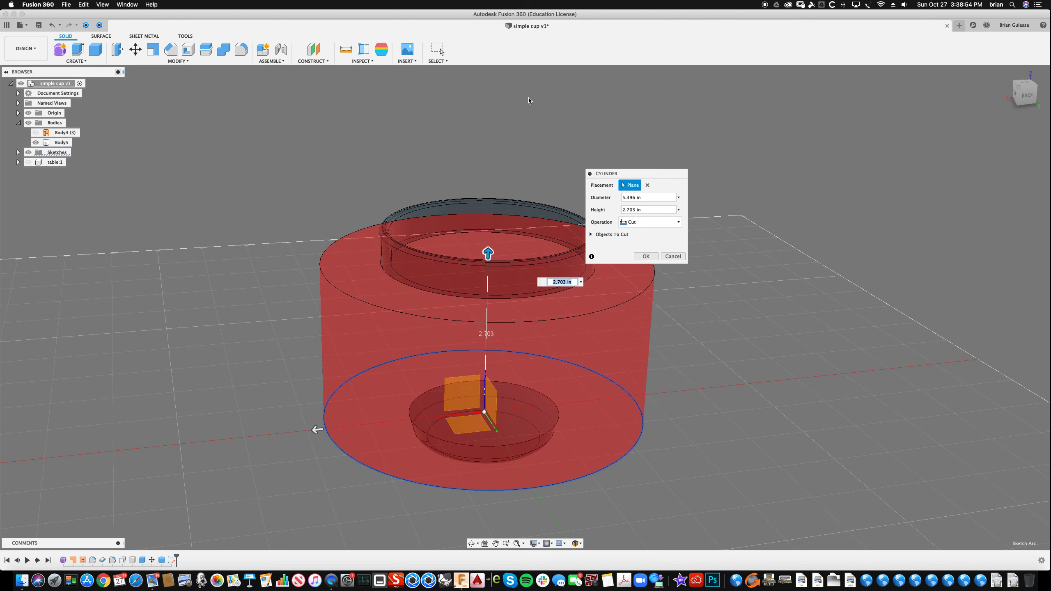
# Step: Set the cylinder's operation to New Body and create it around the cup
pyautogui.click(652, 225)
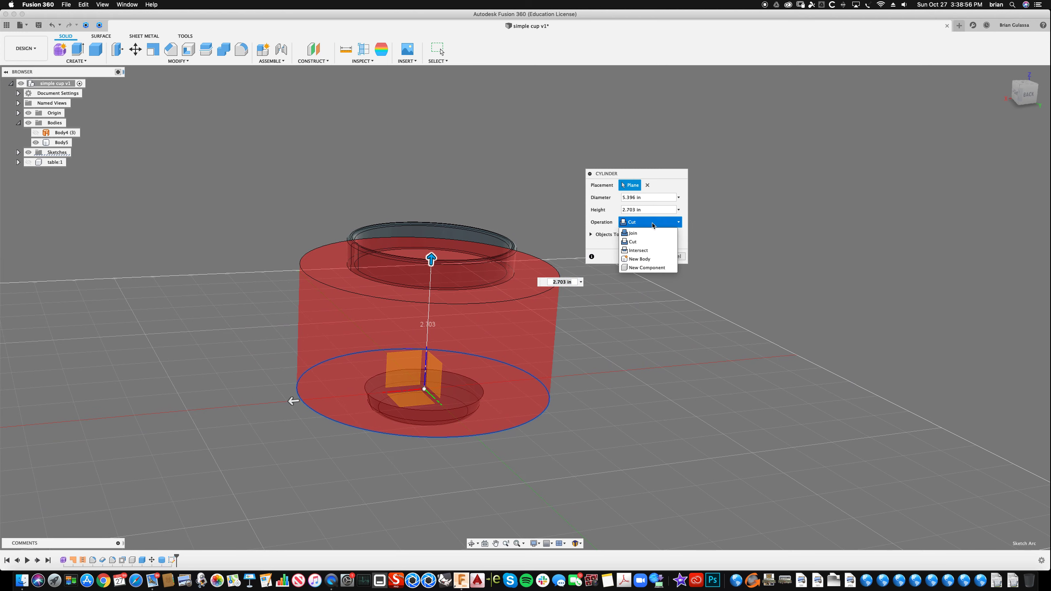
pyautogui.click(640, 259)
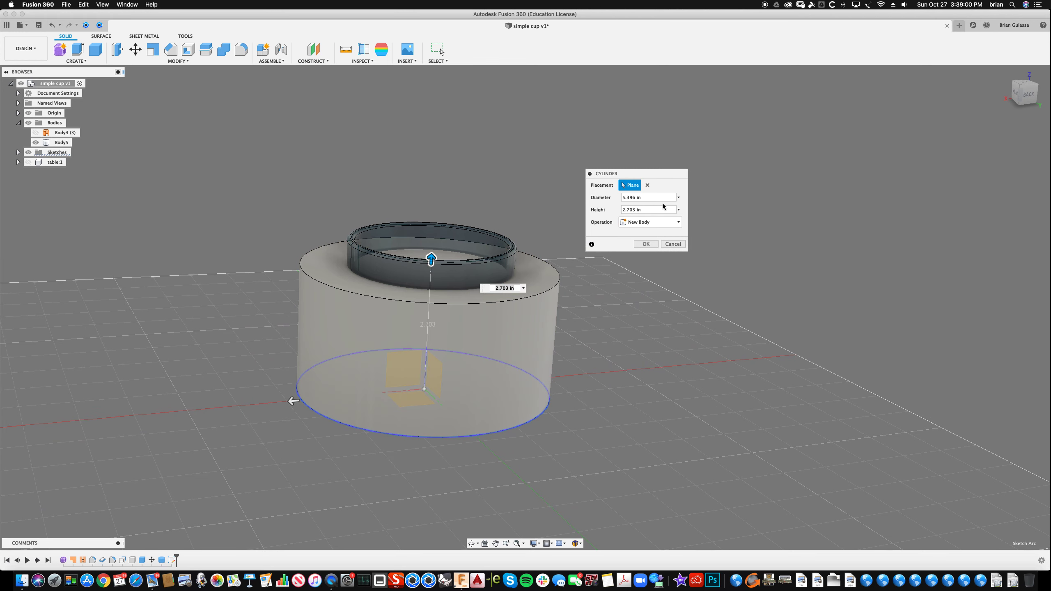
pyautogui.click(646, 244)
pyautogui.keyDown('shift'); pyautogui.moveTo(644, 181); pyautogui.dragTo(686, 155, button='middle'); pyautogui.keyUp('shift')
pyautogui.click(624, 250)
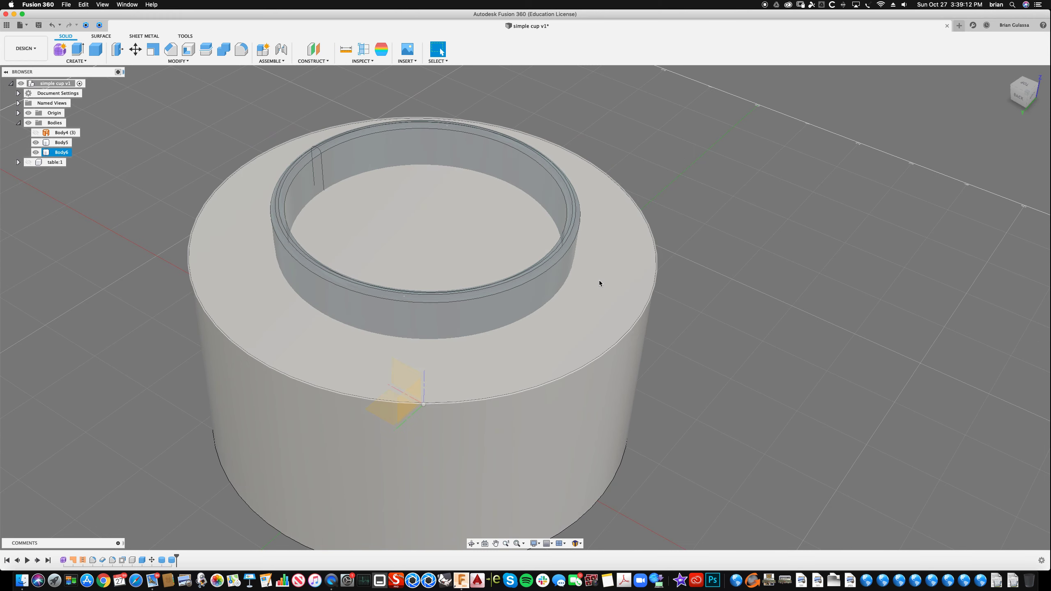
pyautogui.scroll(-3, 599, 273)
pyautogui.click(616, 245)
pyautogui.keyDown('shift'); pyautogui.moveTo(615, 244); pyautogui.dragTo(705, 150, button='middle'); pyautogui.keyUp('shift')
pyautogui.keyDown('shift'); pyautogui.moveTo(213, 100); pyautogui.dragTo(213, 85, button='middle'); pyautogui.keyUp('shift')
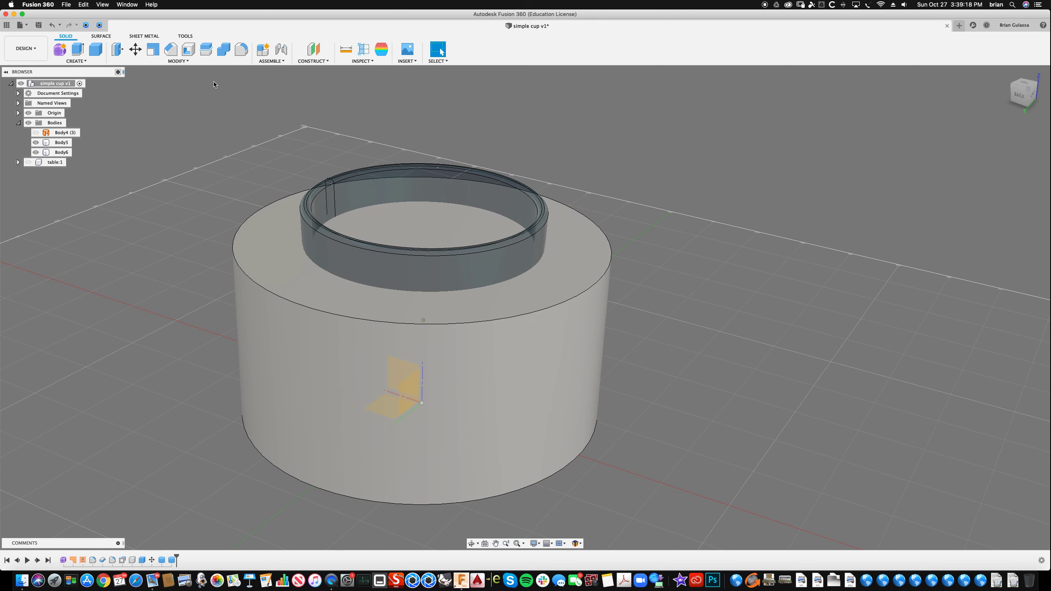
# Step: Start a Boundary Fill and select the cup body and the cylinder body as its tools
pyautogui.click(177, 61)
pyautogui.click(88, 61)
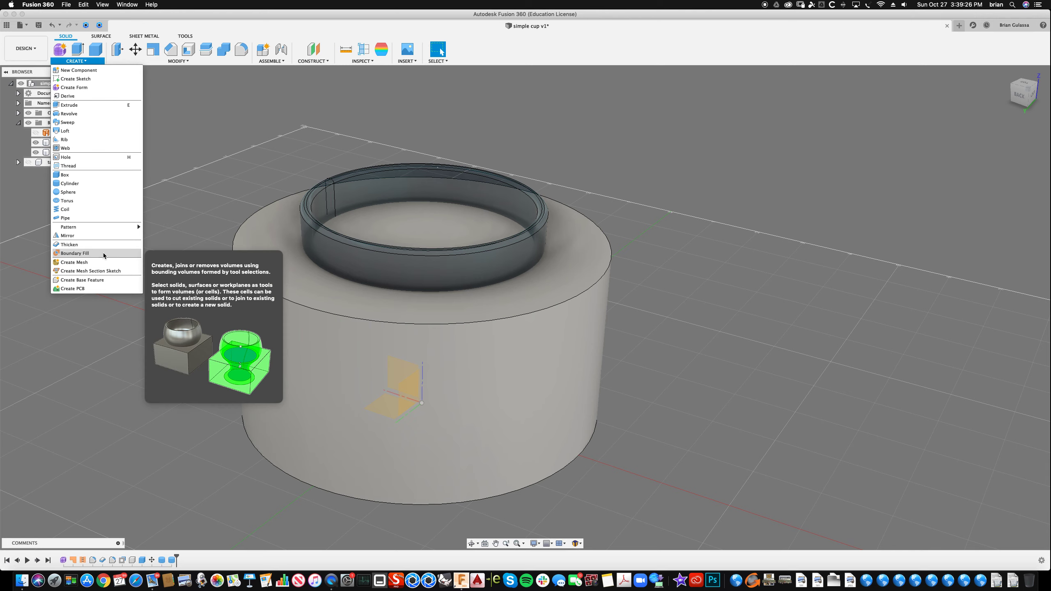
pyautogui.click(75, 253)
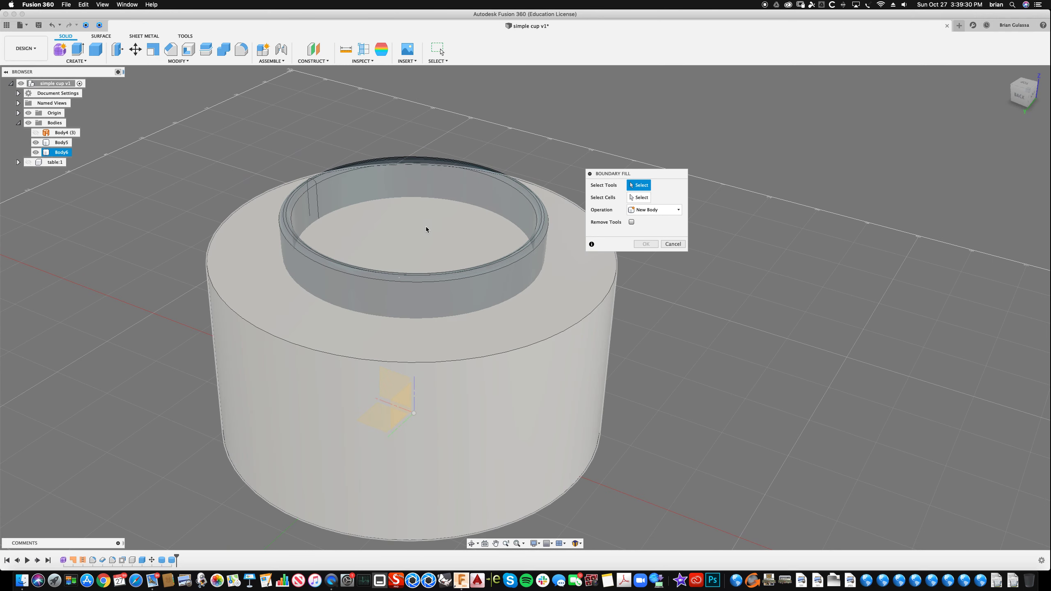
pyautogui.click(423, 231)
pyautogui.click(464, 184)
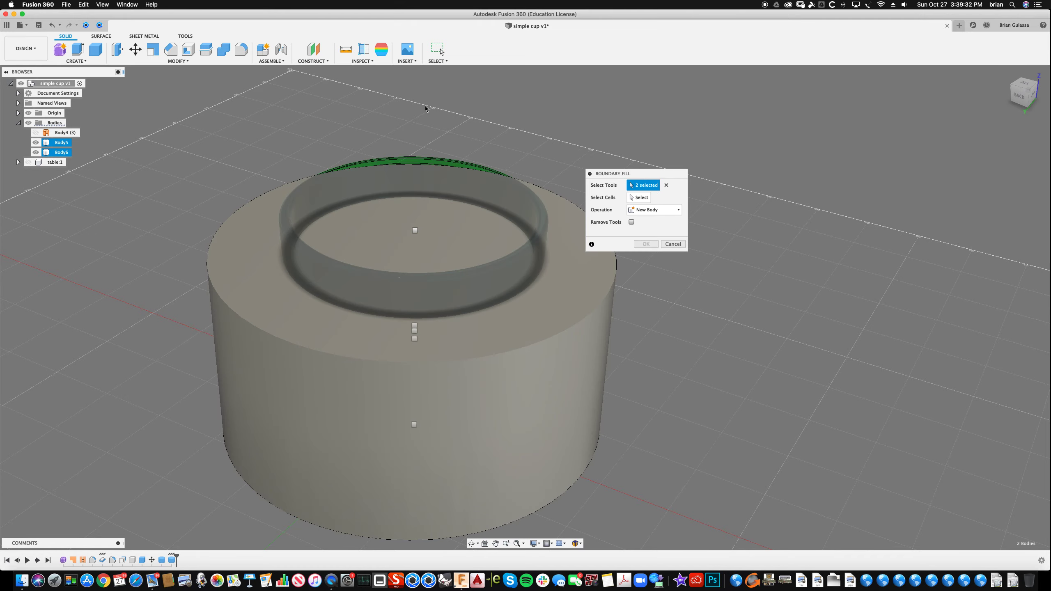
# Step: Select the cell enclosed by the cup's inner walls below the cylinder's top face for the Boundary Fill
pyautogui.keyDown('shift'); pyautogui.moveTo(786, 83); pyautogui.dragTo(760, 119, button='middle'); pyautogui.keyUp('shift')
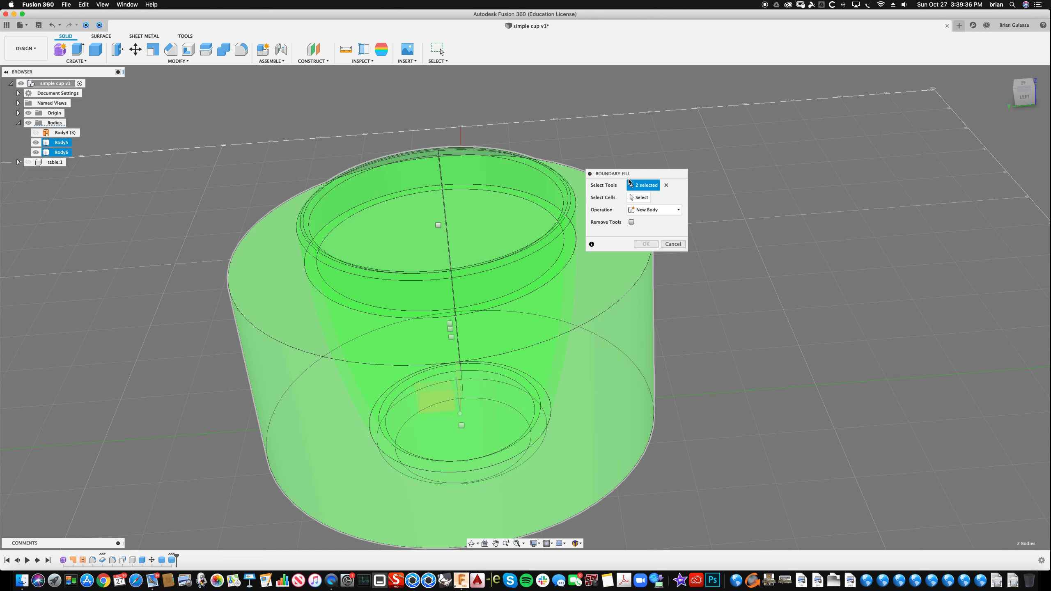
pyautogui.click(645, 185)
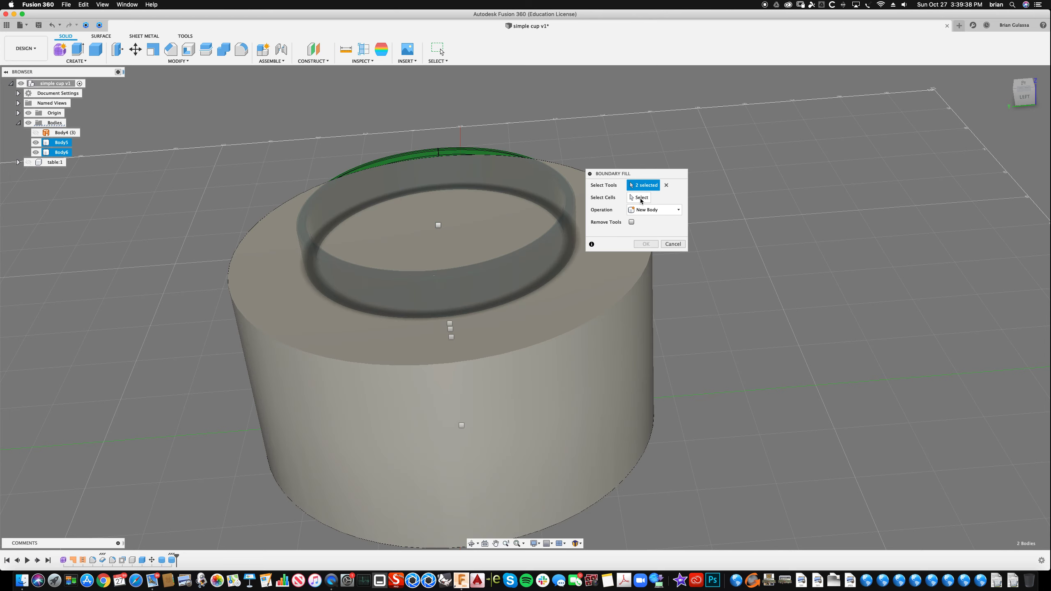
pyautogui.click(641, 200)
pyautogui.moveTo(580, 215)
pyautogui.keyDown('shift'); pyautogui.mouseDown(button='middle')
pyautogui.moveTo(564, 235)
pyautogui.moveTo(572, 228)
pyautogui.mouseUp(button='middle'); pyautogui.keyUp('shift')
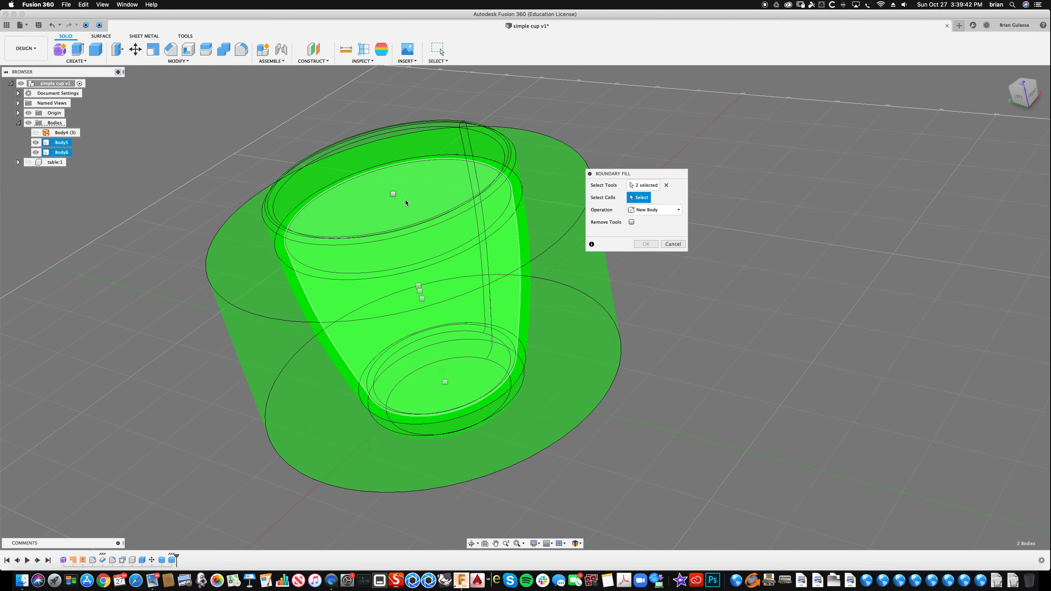
pyautogui.keyDown('shift'); pyautogui.moveTo(405, 202); pyautogui.dragTo(475, 179, button='middle'); pyautogui.keyUp('shift')
pyautogui.click(473, 182)
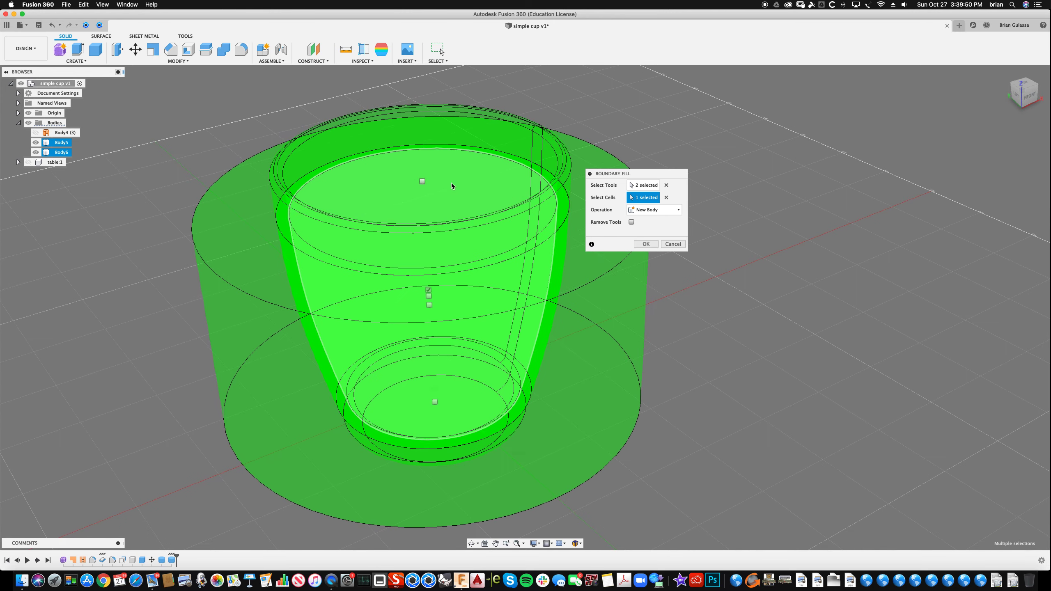
pyautogui.keyDown('shift'); pyautogui.moveTo(465, 180); pyautogui.dragTo(499, 190, button='middle'); pyautogui.keyUp('shift')
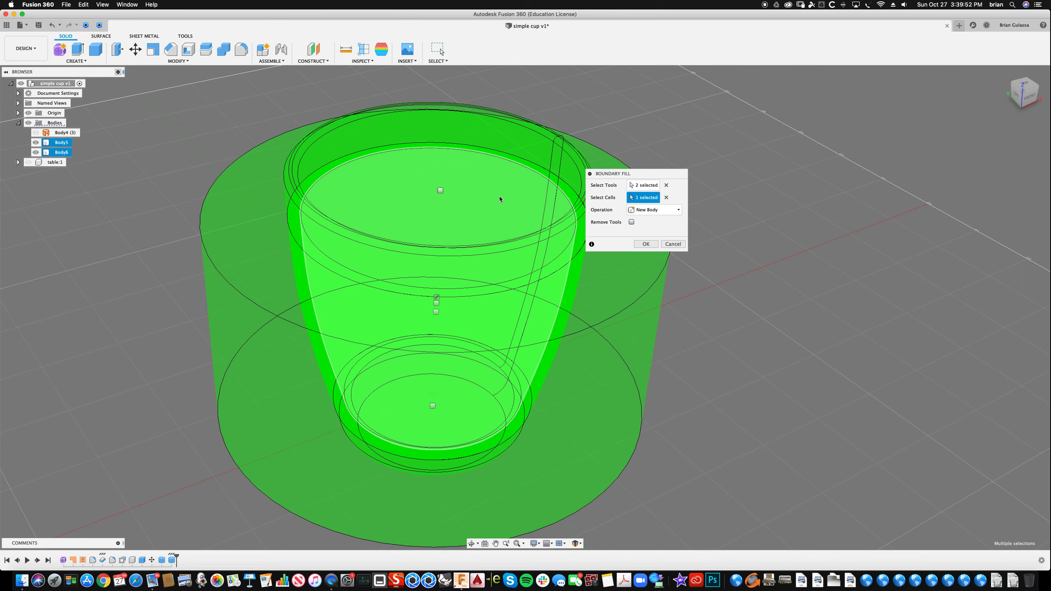
pyautogui.keyDown('shift'); pyautogui.moveTo(436, 299); pyautogui.dragTo(432, 151, button='middle'); pyautogui.keyUp('shift')
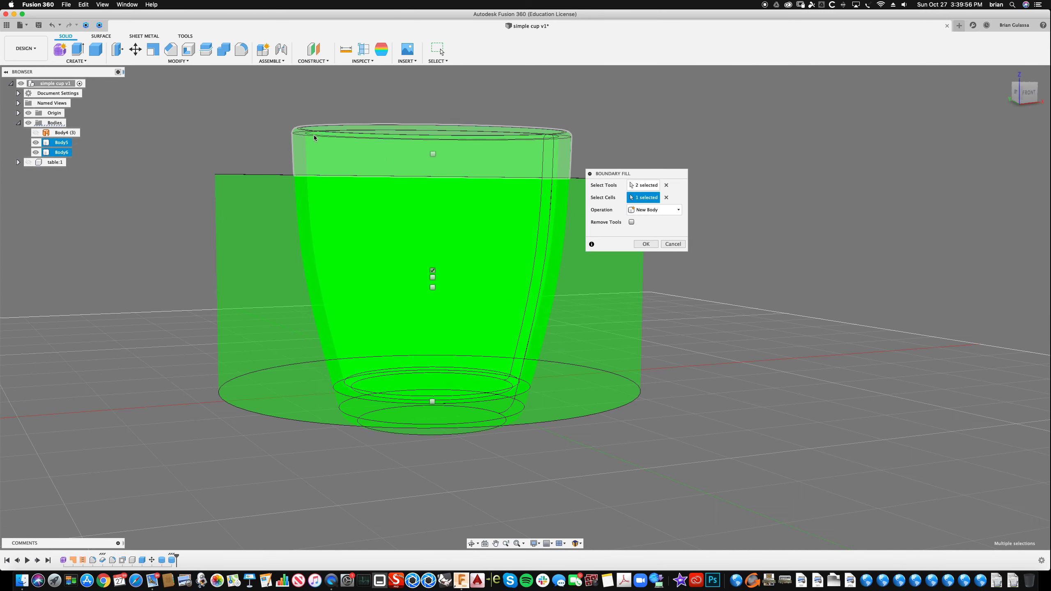
pyautogui.keyDown('shift'); pyautogui.moveTo(432, 152); pyautogui.dragTo(373, 383, button='middle'); pyautogui.keyUp('shift')
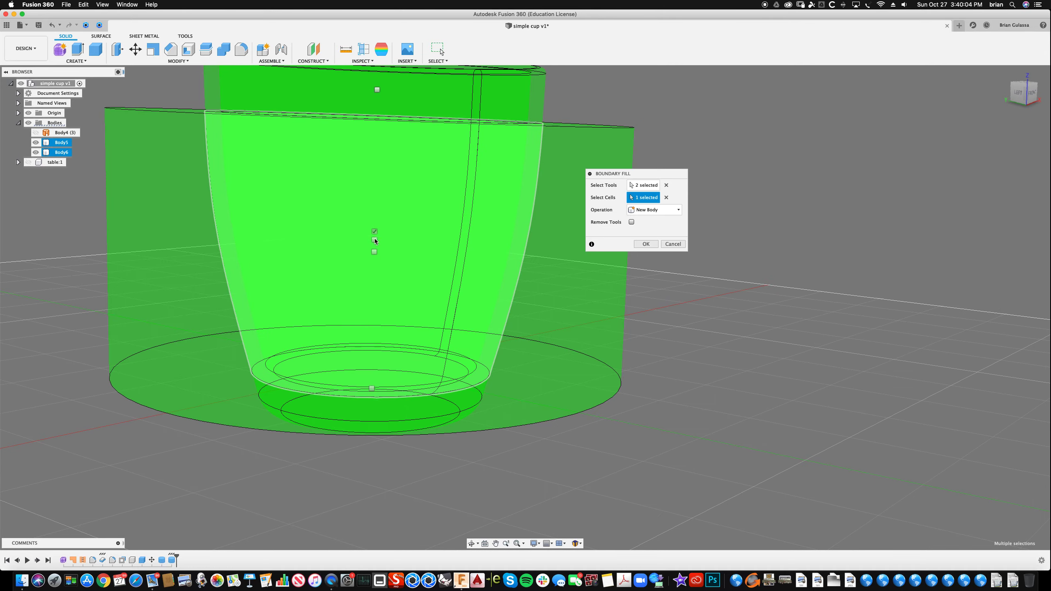
pyautogui.keyDown('shift'); pyautogui.moveTo(393, 96); pyautogui.dragTo(487, 101, button='middle'); pyautogui.keyUp('shift')
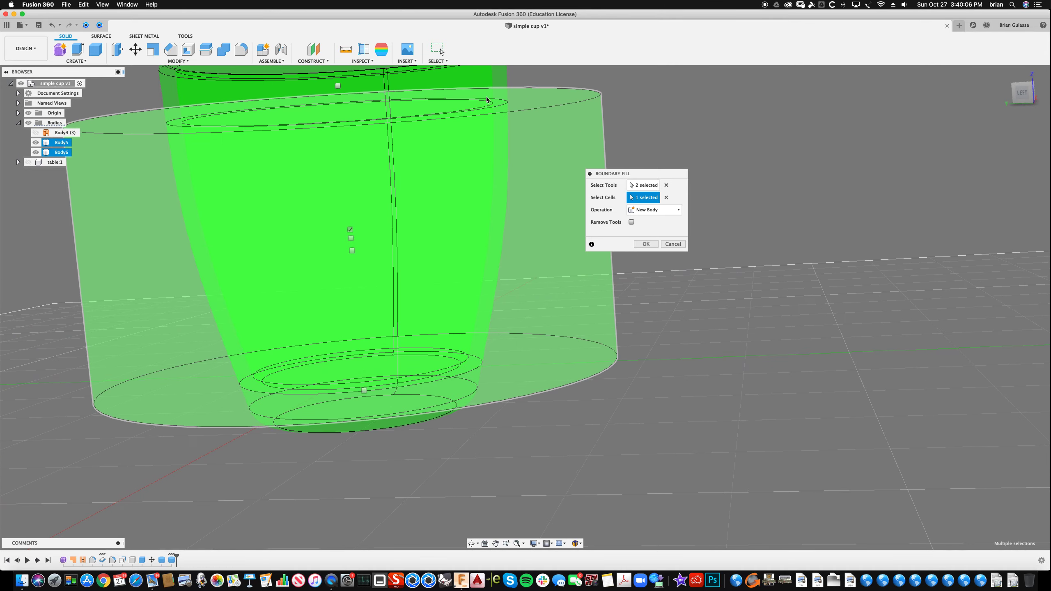
# Step: Complete the Boundary Fill with only the cup's inner cell selected, creating a new body and keeping the tool bodies
pyautogui.keyDown('shift'); pyautogui.moveTo(343, 331); pyautogui.dragTo(444, 207, button='middle'); pyautogui.keyUp('shift')
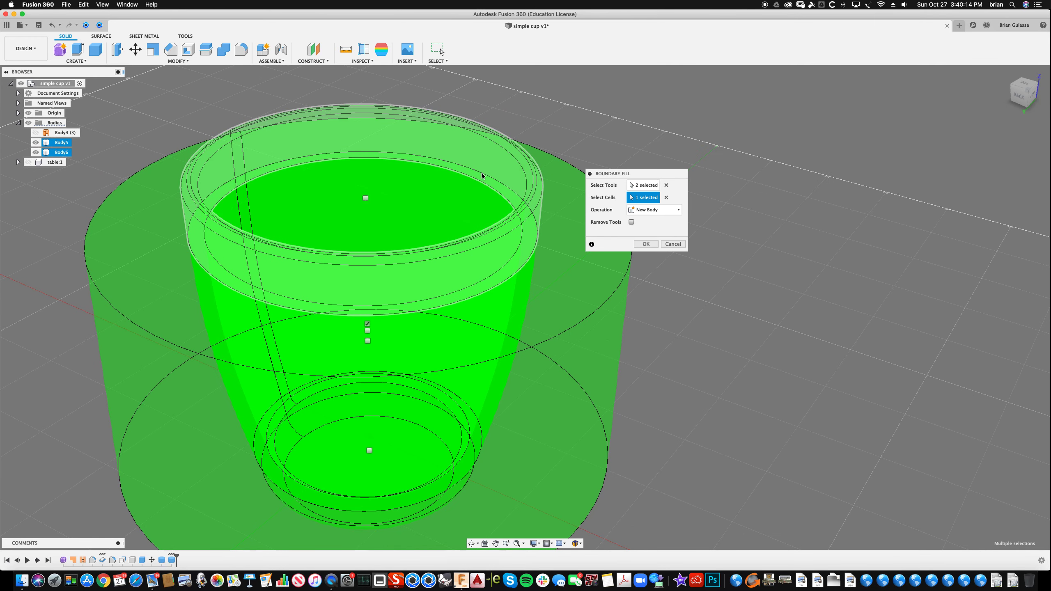
pyautogui.click(459, 202)
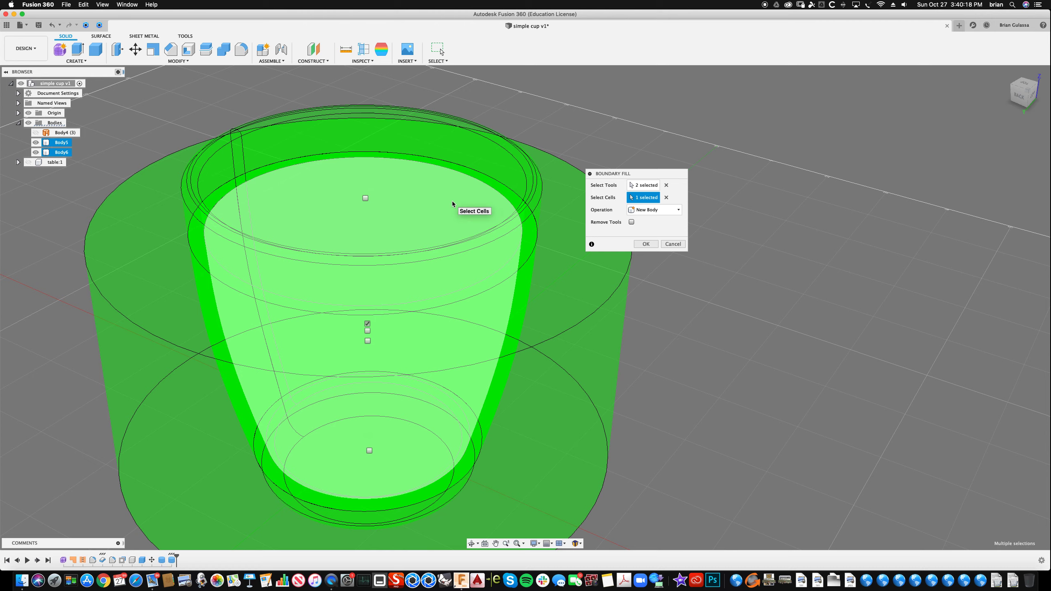
pyautogui.click(368, 325)
pyautogui.keyDown('shift'); pyautogui.scroll(-5, 817, 278); pyautogui.keyUp('shift')
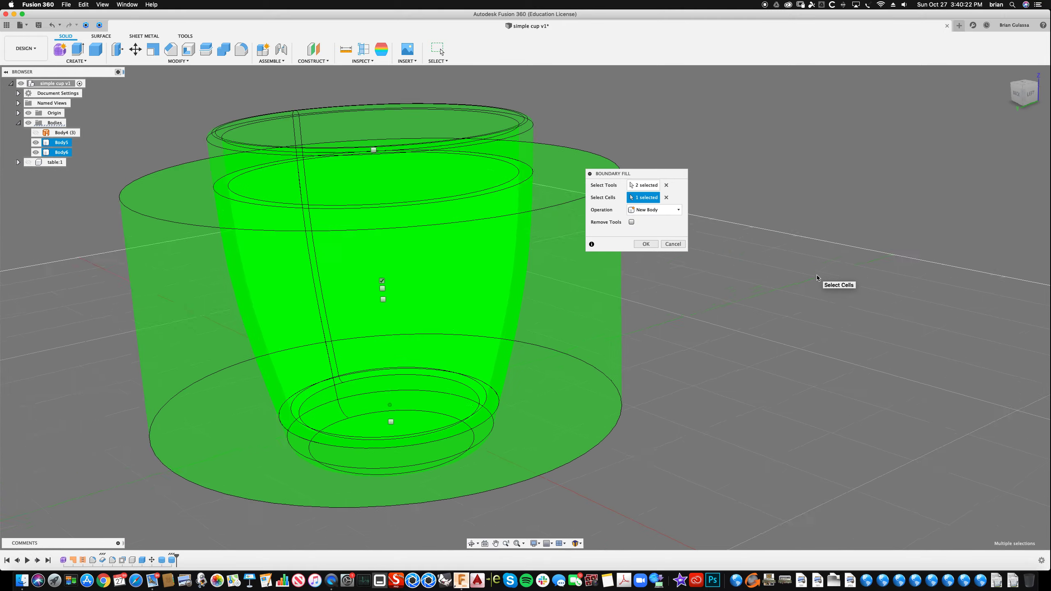
pyautogui.keyDown('shift'); pyautogui.hscroll(5, 817, 278); pyautogui.keyUp('shift')
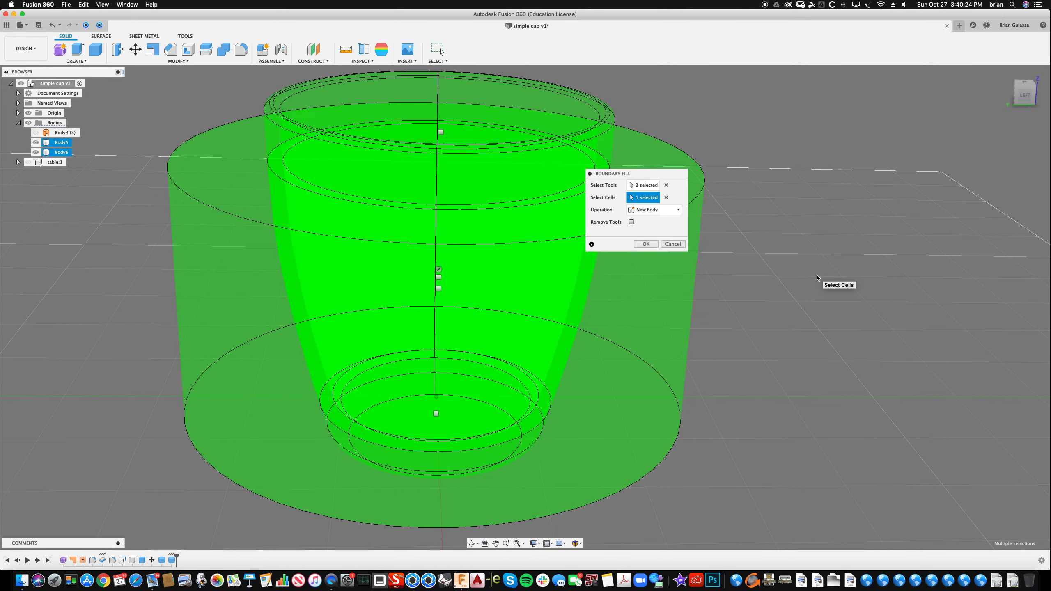
pyautogui.scroll(-3, 817, 278)
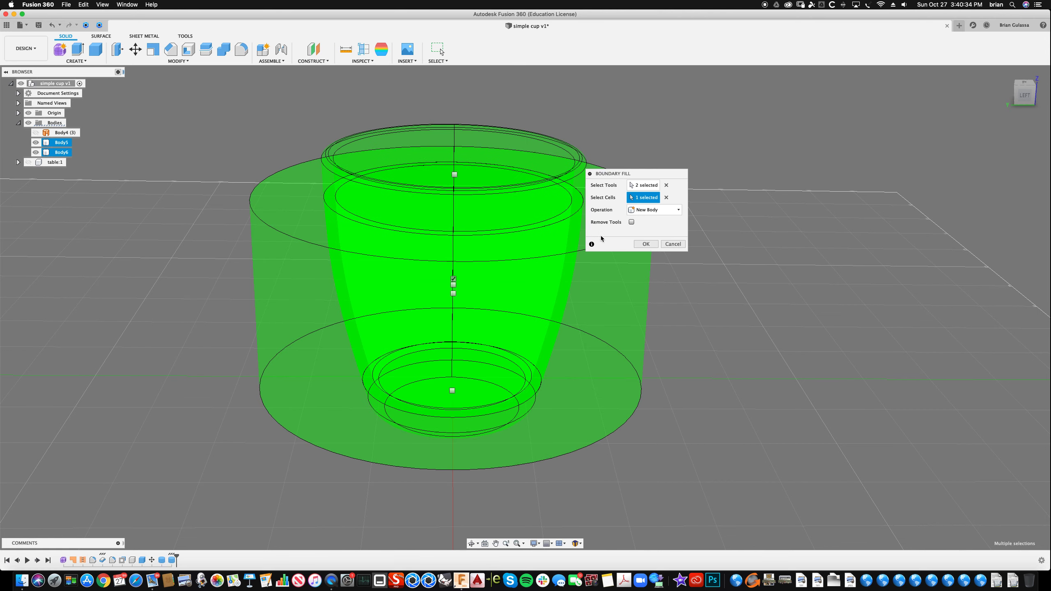
pyautogui.click(646, 244)
# Step: Hide the large cylinder body around the cup
pyautogui.keyDown('shift'); pyautogui.moveTo(786, 146); pyautogui.dragTo(834, 79, button='middle'); pyautogui.keyUp('shift')
pyautogui.click(594, 270)
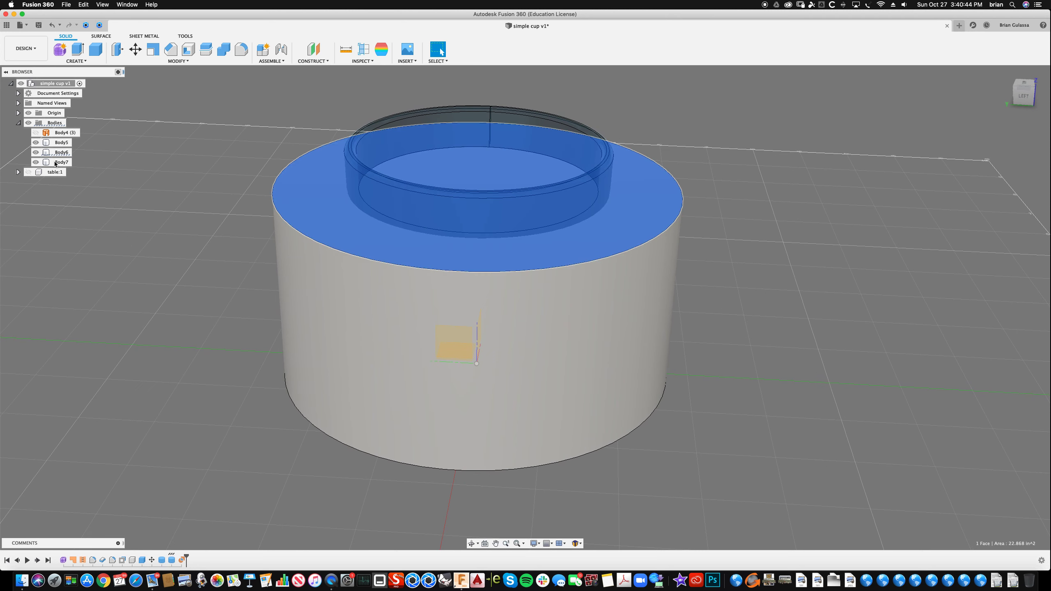
pyautogui.click(36, 153)
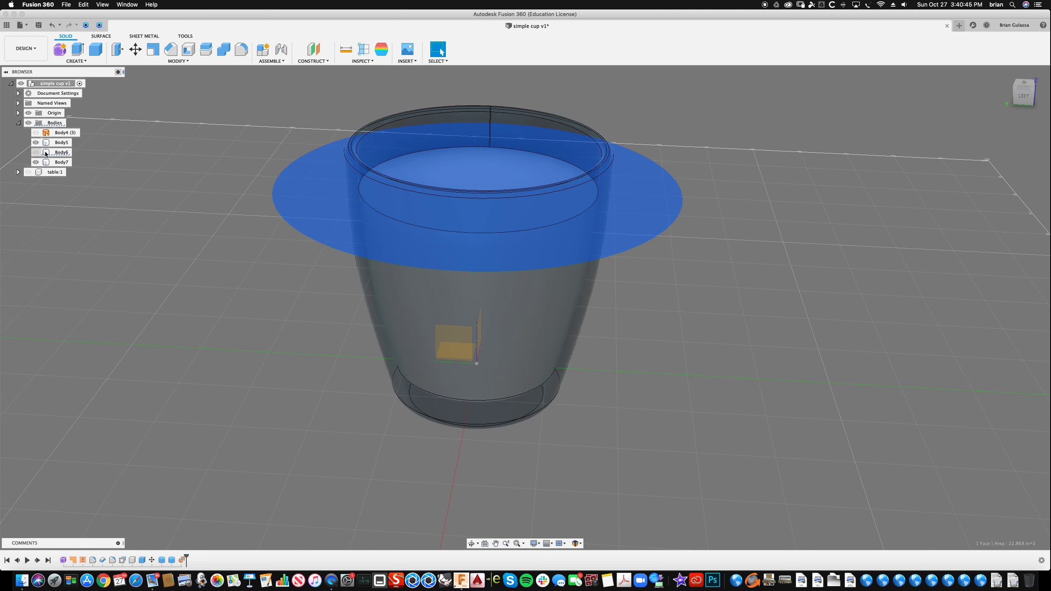
pyautogui.click(156, 148)
# Step: Examine the fill body inside the glass cup from above and from the side
pyautogui.keyDown('shift'); pyautogui.moveTo(352, 120); pyautogui.dragTo(407, 187, button='middle'); pyautogui.keyUp('shift')
pyautogui.click(519, 194)
pyautogui.keyDown('shift'); pyautogui.moveTo(606, 161); pyautogui.dragTo(729, 111, button='middle'); pyautogui.keyUp('shift')
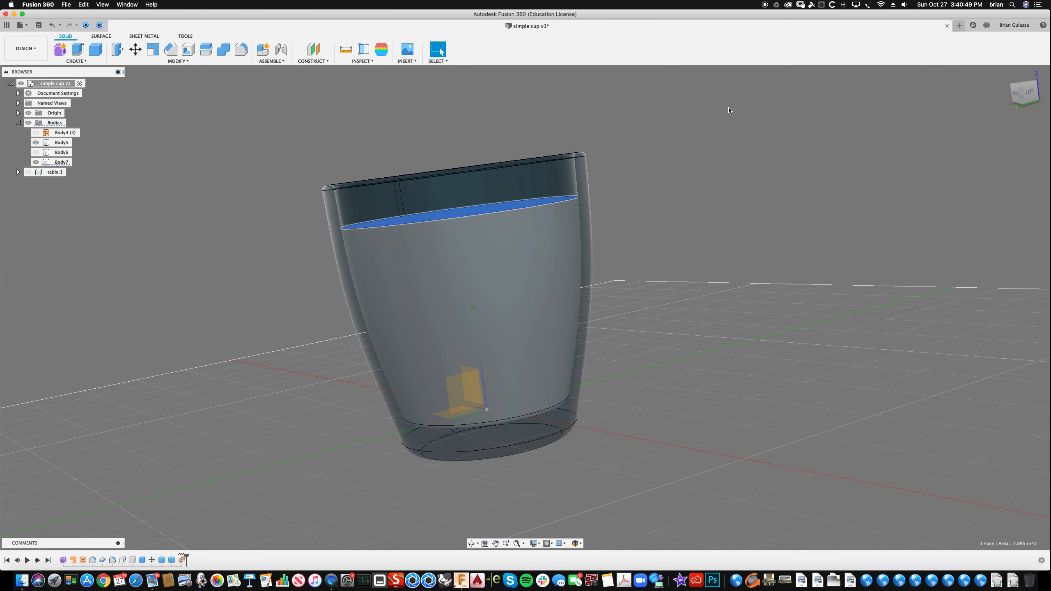
pyautogui.click(669, 162)
pyautogui.moveTo(668, 162)
pyautogui.keyDown('shift'); pyautogui.mouseDown(button='middle')
pyautogui.moveTo(685, 158)
pyautogui.moveTo(714, 103)
pyautogui.moveTo(675, 175)
pyautogui.moveTo(681, 162)
pyautogui.mouseUp(button='middle'); pyautogui.keyUp('shift')
pyautogui.rightClick(681, 161)
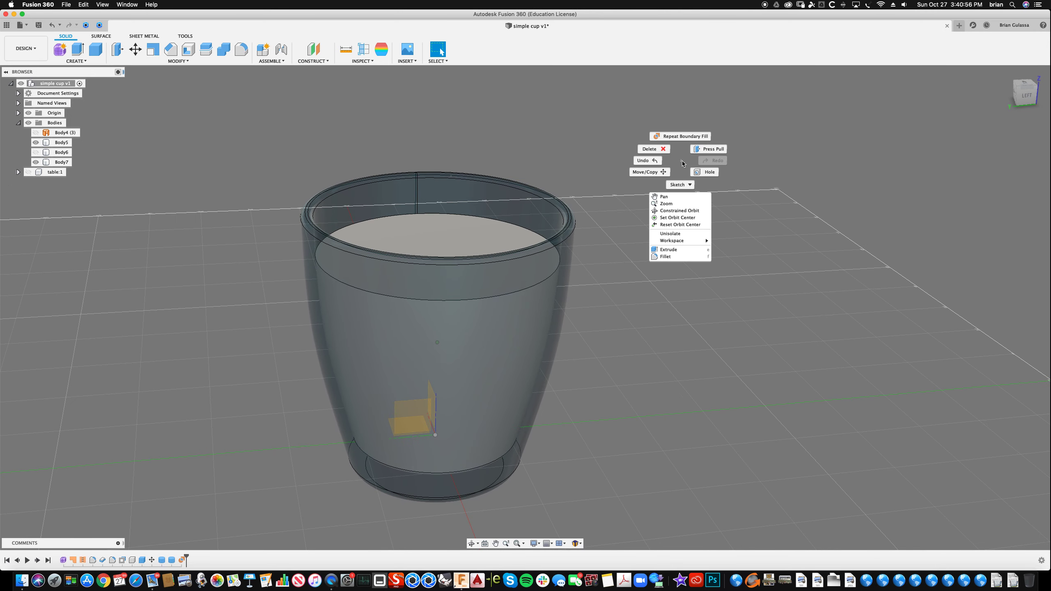
pyautogui.click(682, 164)
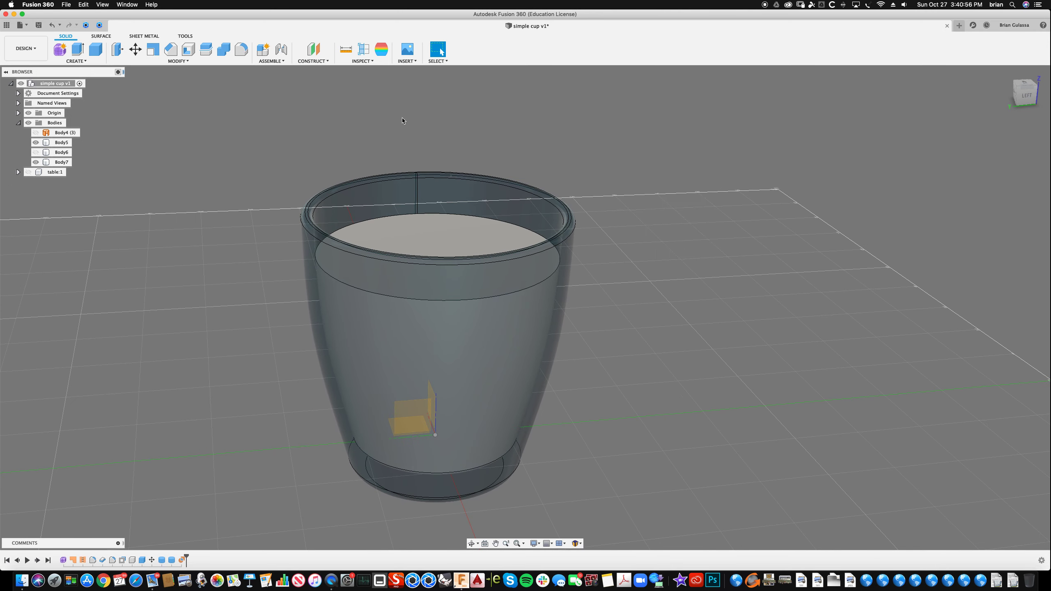
# Step: Switch to the Render workspace and hide the origin
pyautogui.click(33, 52)
pyautogui.click(30, 86)
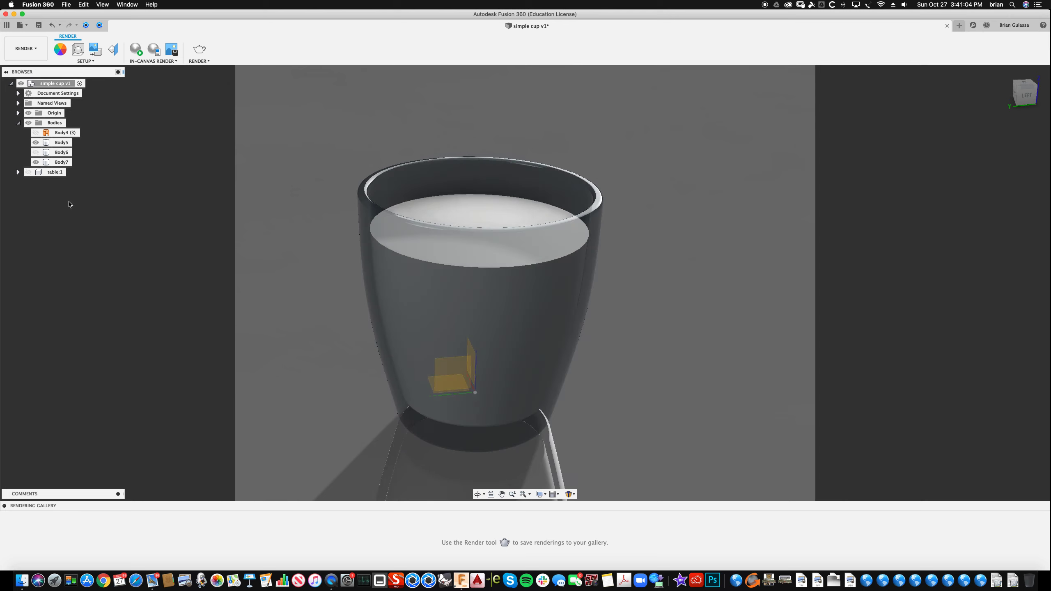
pyautogui.click(28, 113)
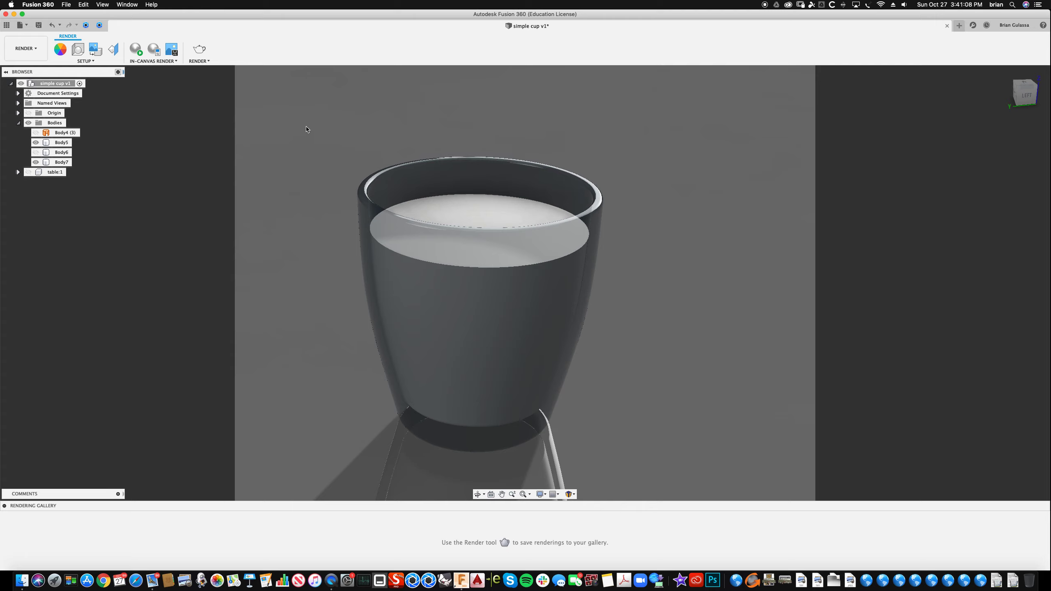
# Step: Apply the transparent plastic appearance Acrylic (Red) to the fill body inside the cup
pyautogui.click(60, 49)
pyautogui.moveTo(676, 78); pyautogui.dragTo(800, 83)
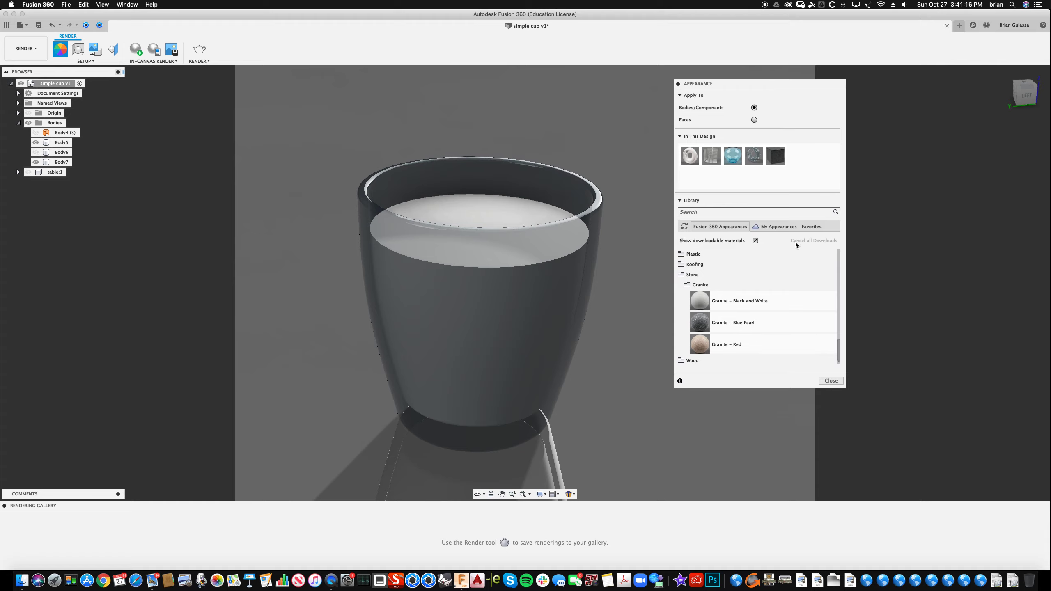
pyautogui.click(682, 255)
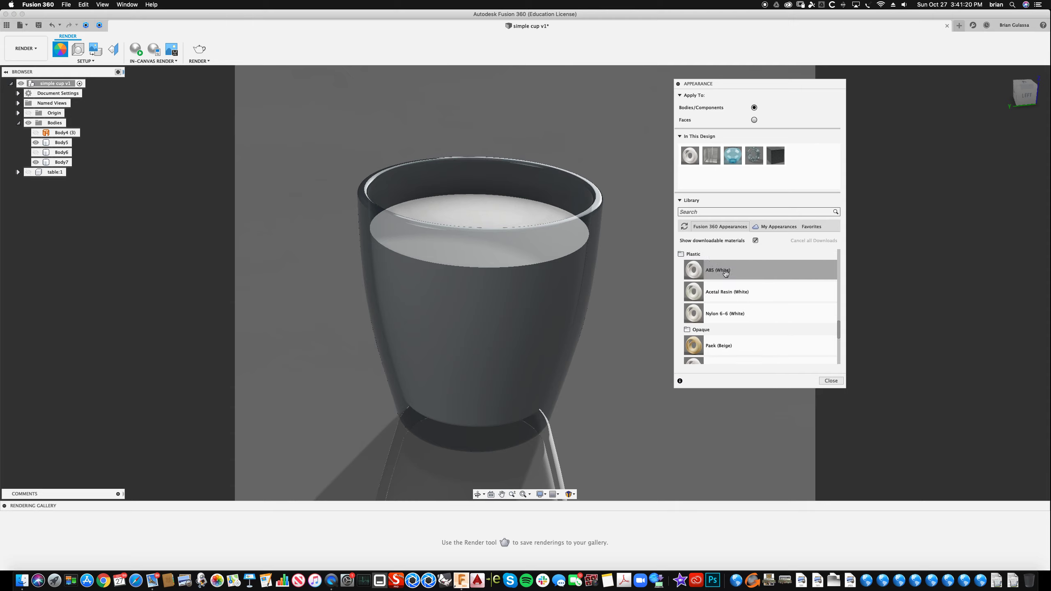
pyautogui.scroll(-5, 726, 273)
pyautogui.scroll(-2, 726, 277)
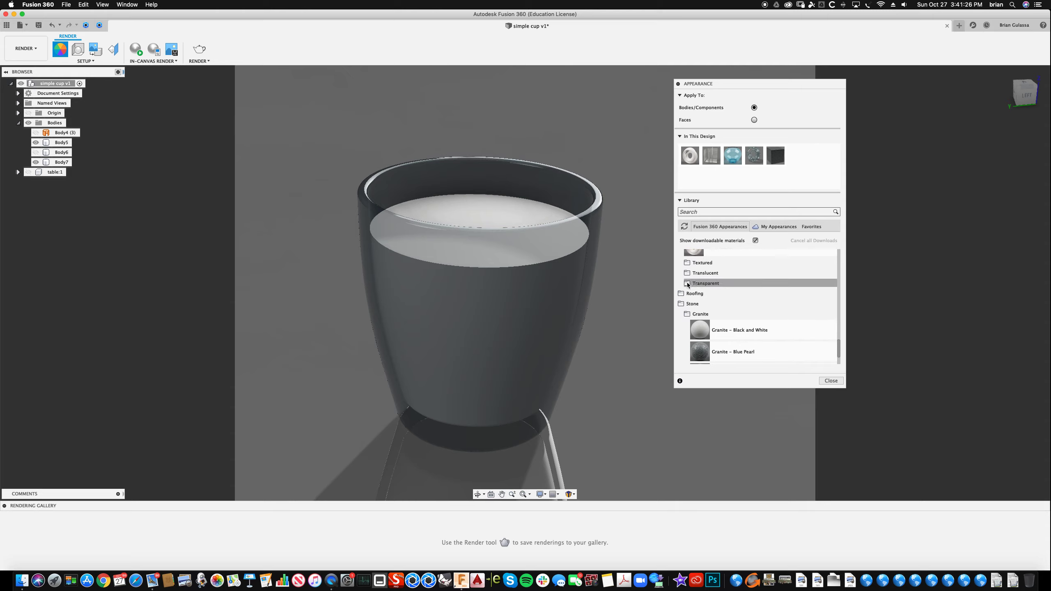
pyautogui.click(688, 284)
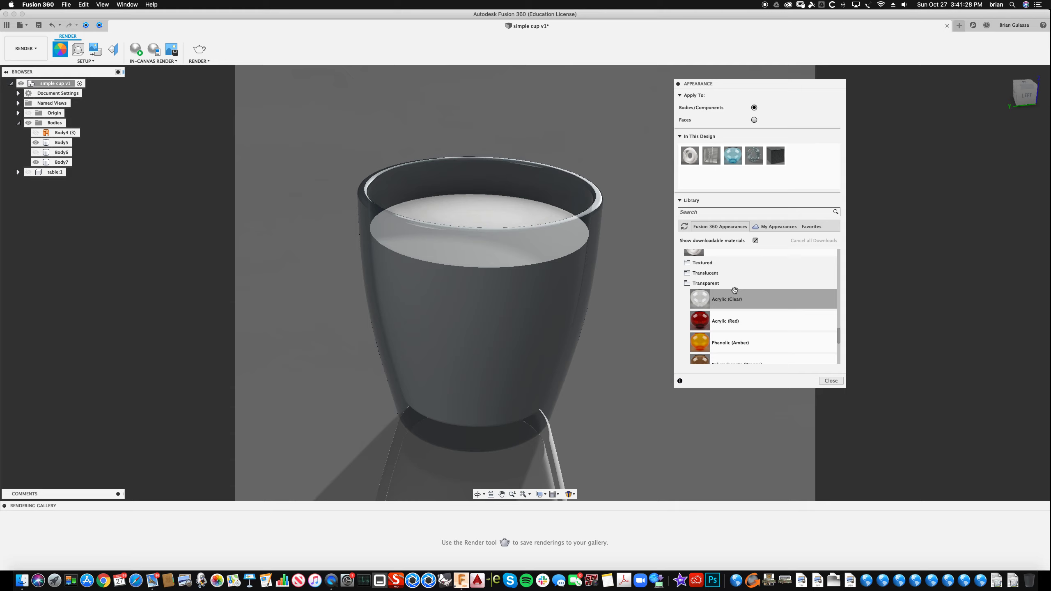
pyautogui.scroll(-3, 735, 291)
pyautogui.scroll(1, 734, 291)
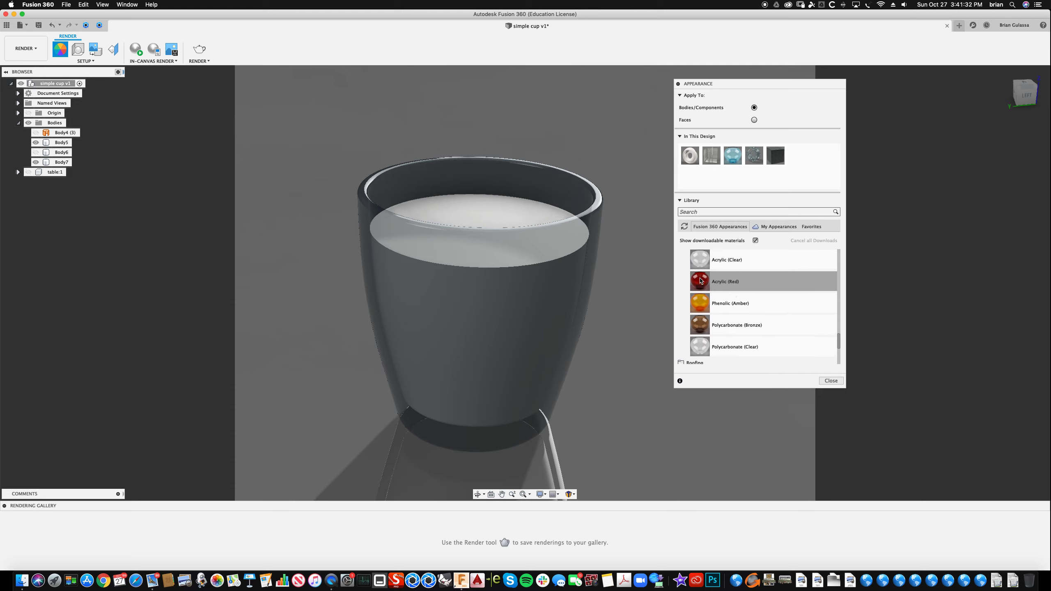
pyautogui.moveTo(700, 282); pyautogui.dragTo(476, 209)
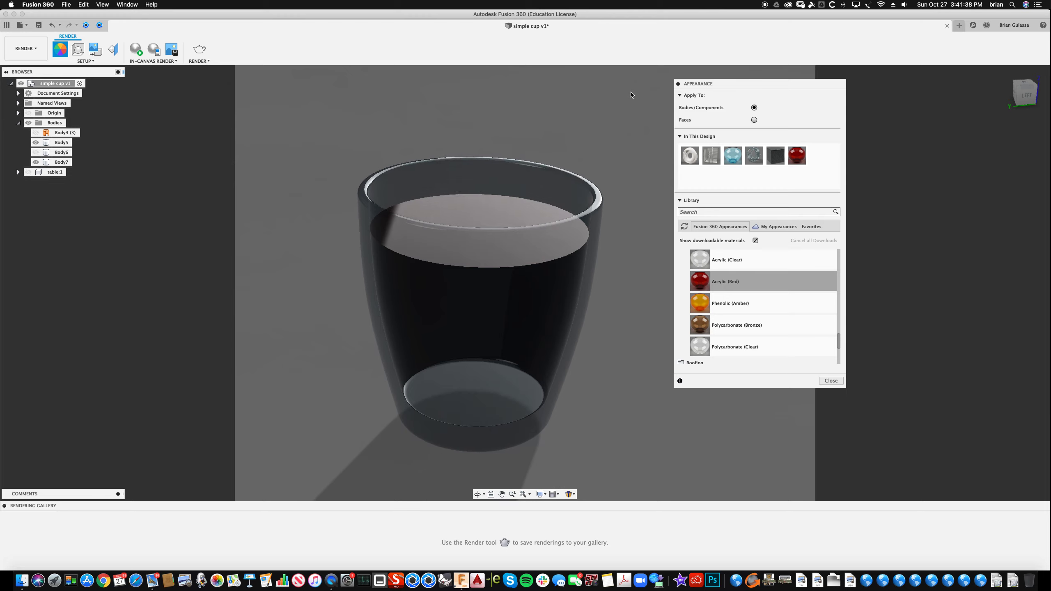
pyautogui.click(831, 380)
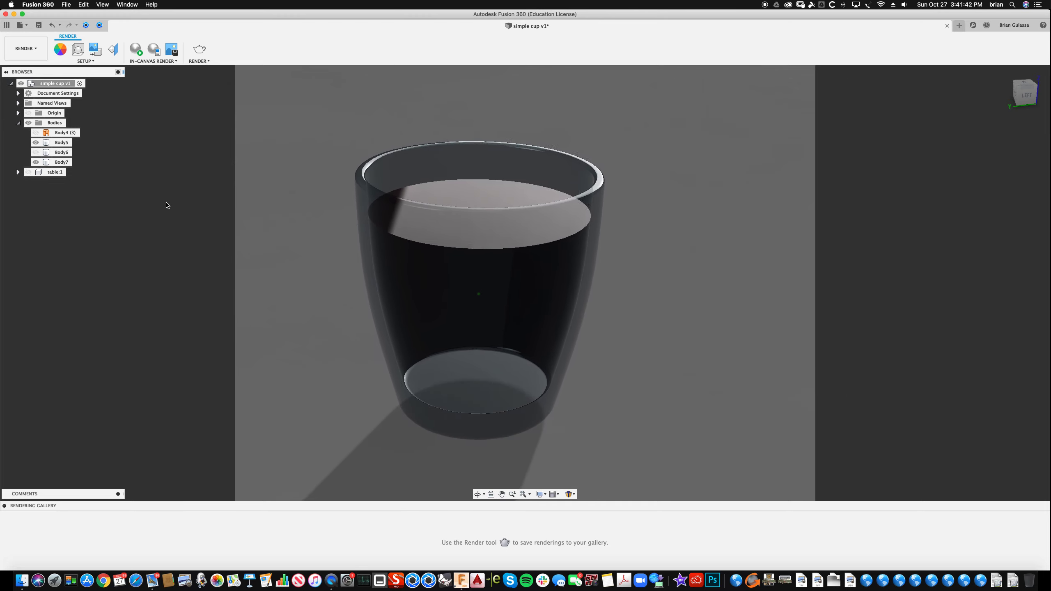
pyautogui.click(36, 153)
pyautogui.click(37, 152)
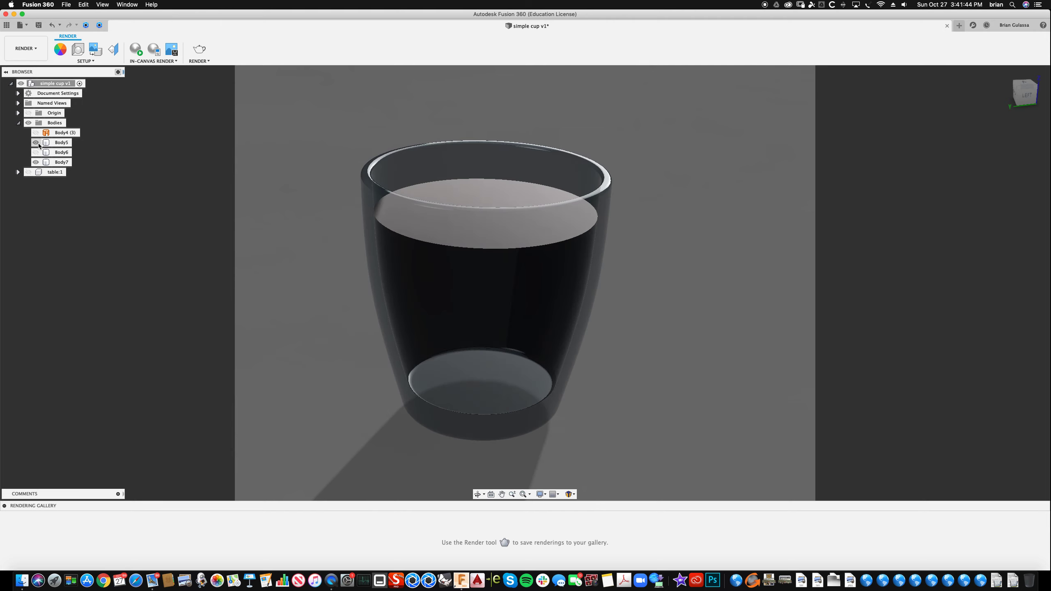
pyautogui.click(36, 132)
pyautogui.click(37, 133)
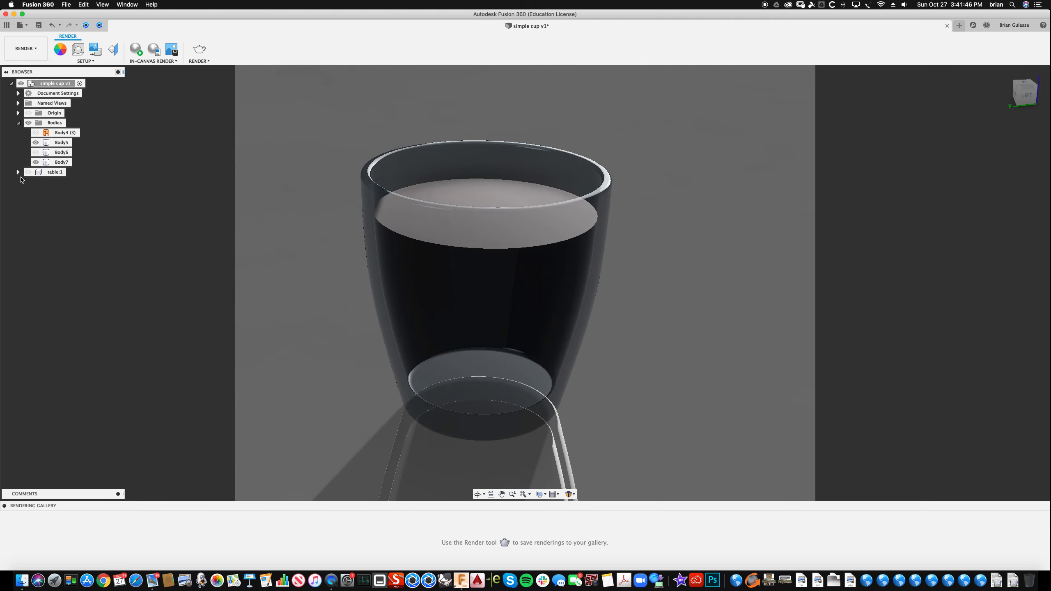
# Step: Show the table component and hide its round disc body beneath the cup
pyautogui.click(28, 172)
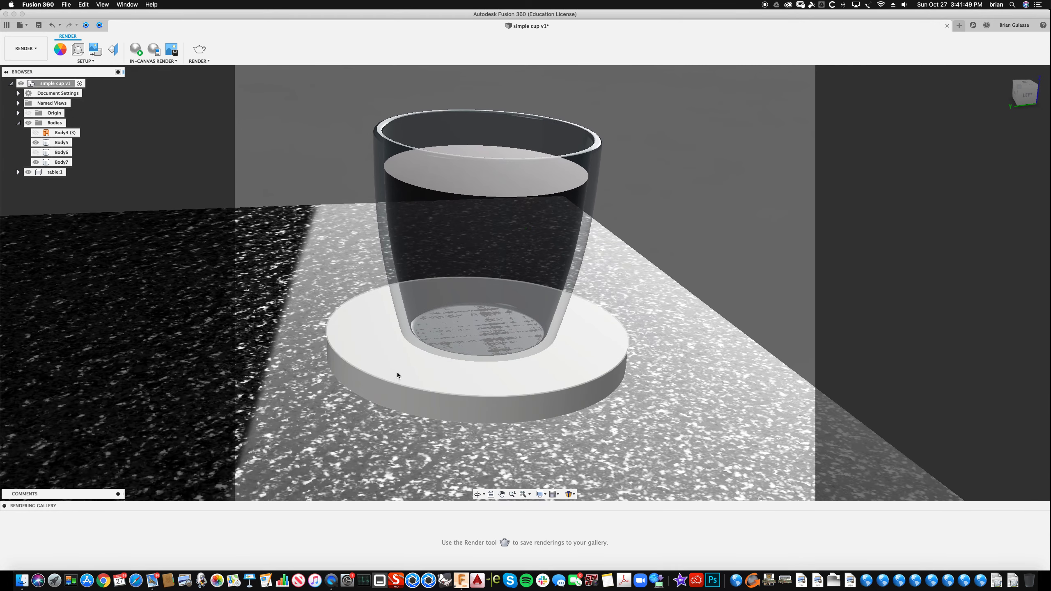
pyautogui.click(398, 373)
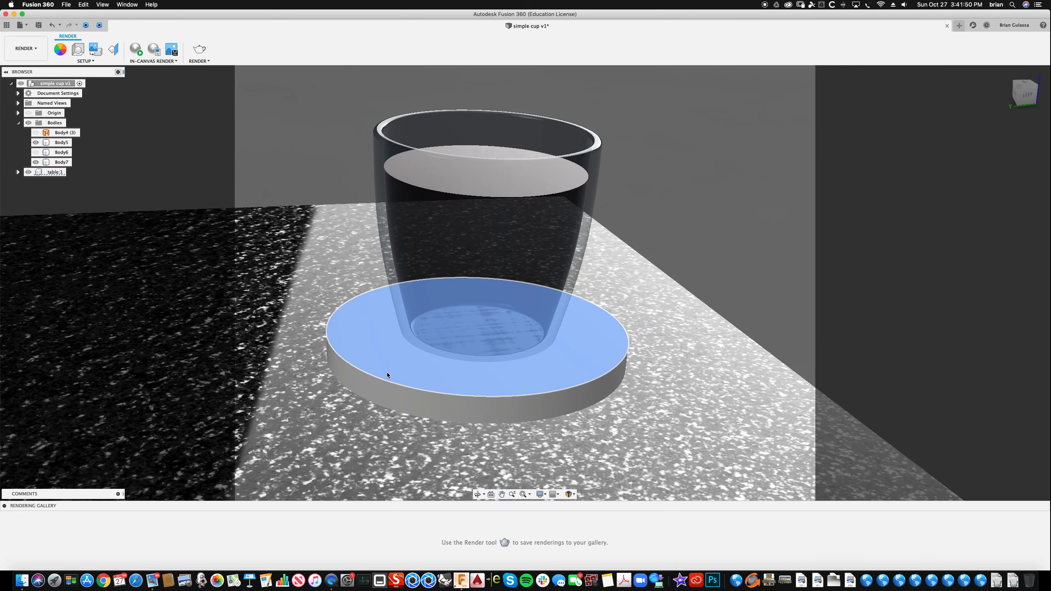
pyautogui.click(176, 169)
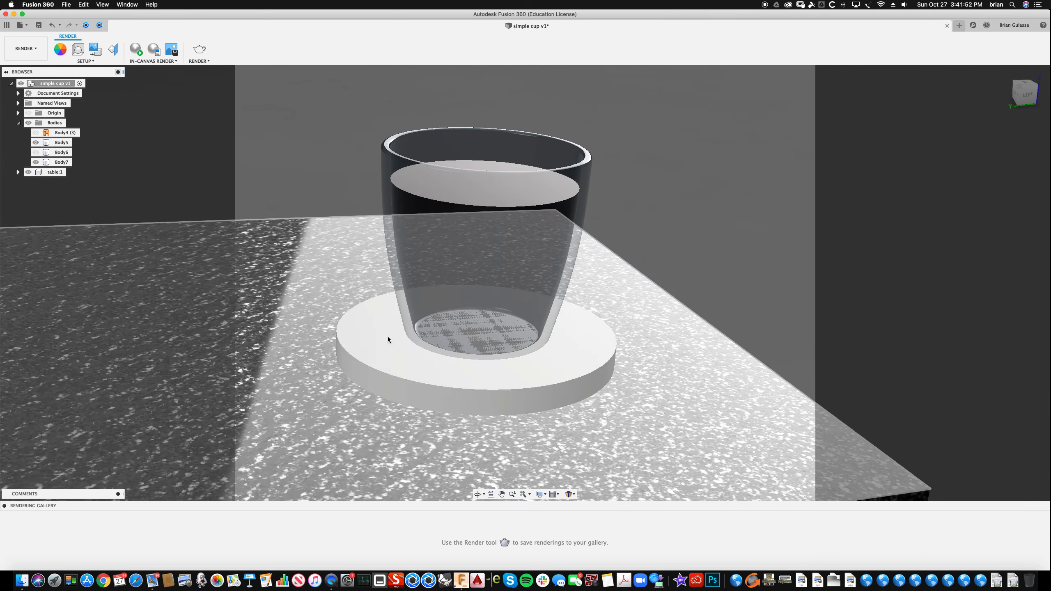
pyautogui.click(394, 362)
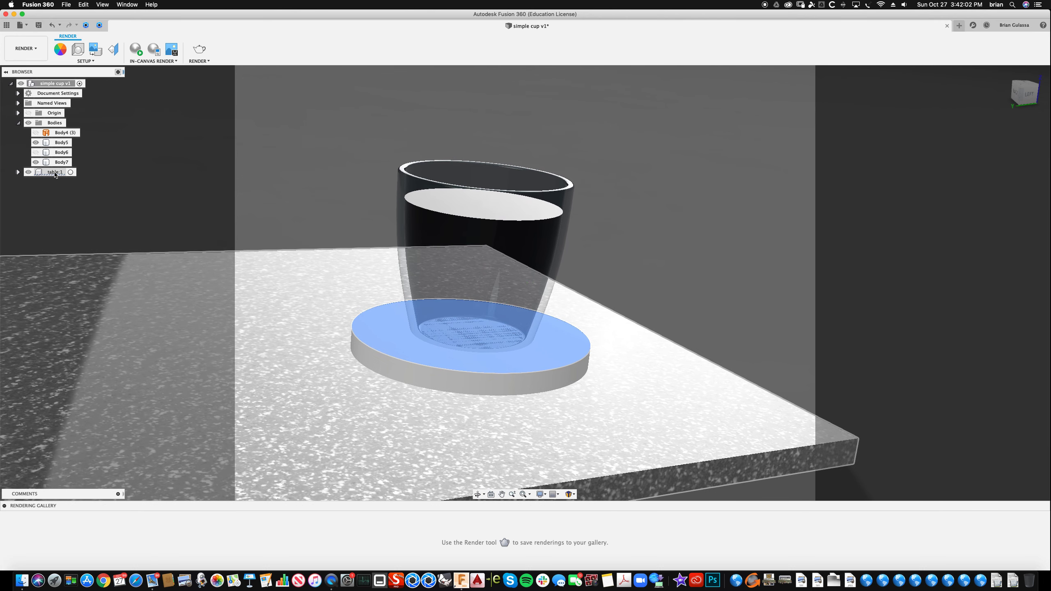
pyautogui.click(18, 173)
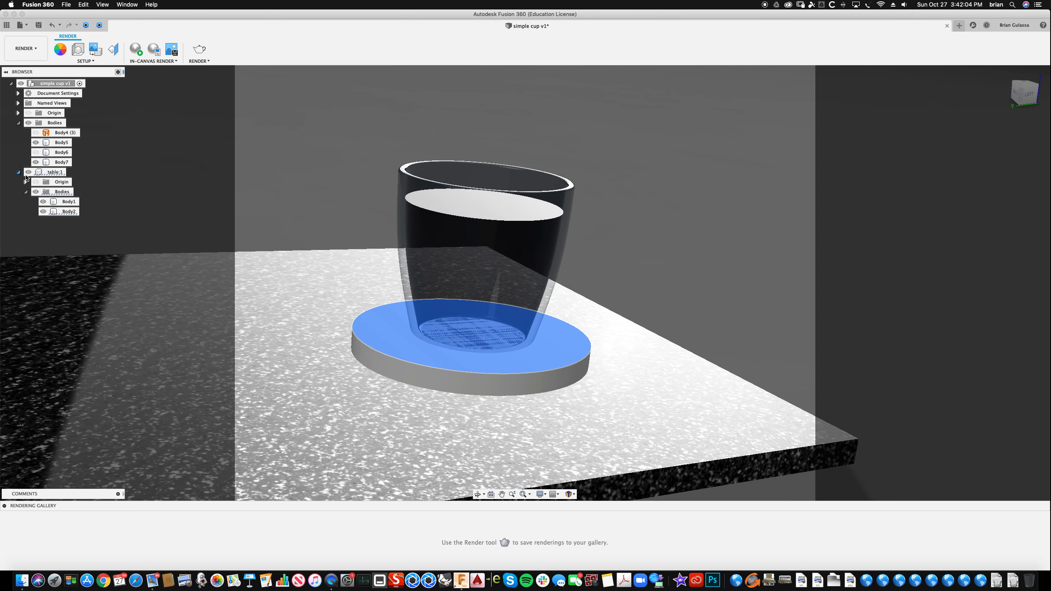
pyautogui.click(60, 201)
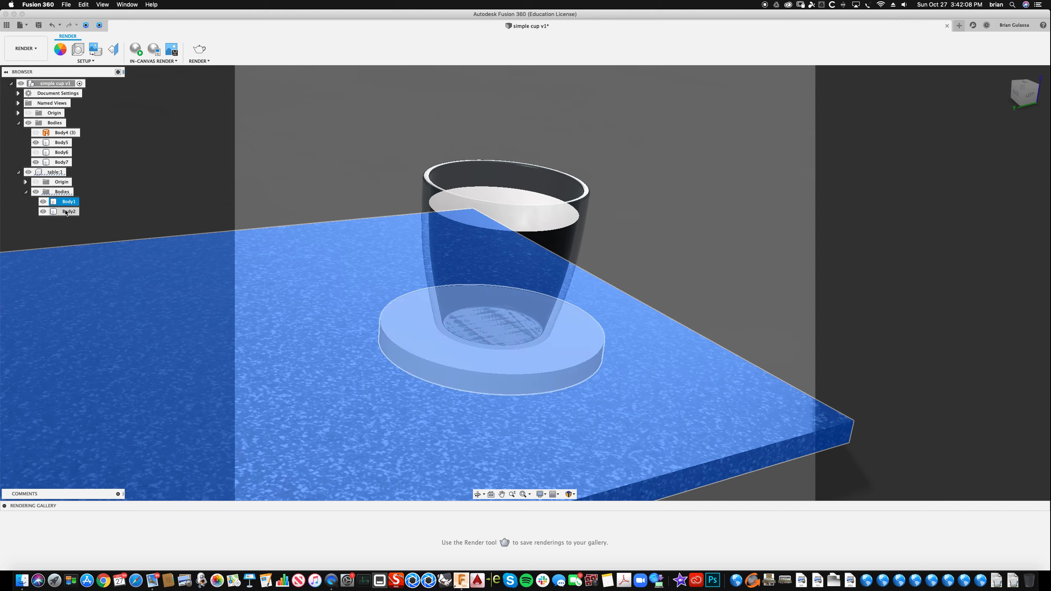
pyautogui.click(66, 212)
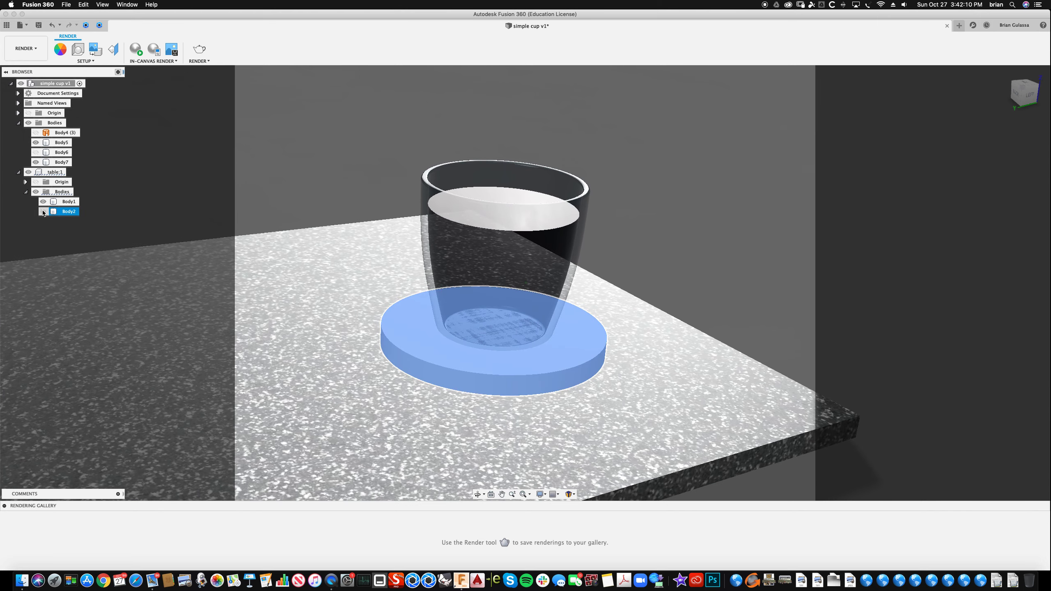
pyautogui.click(43, 212)
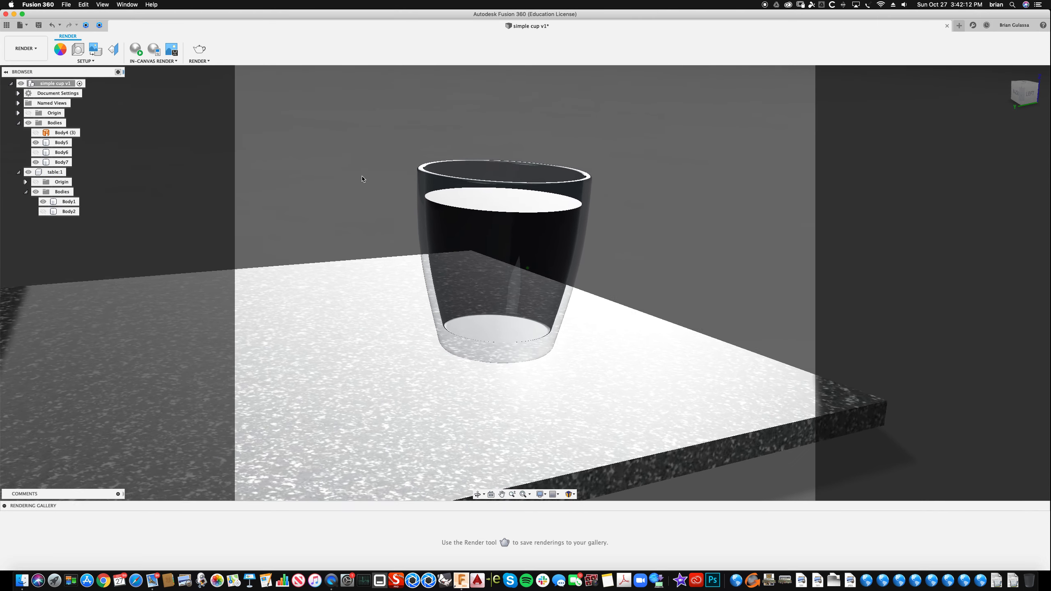
# Step: Frame the filled cup on the granite table in a close side view, run an in-canvas render of it, and stop the render
pyautogui.scroll(2, 360, 173)
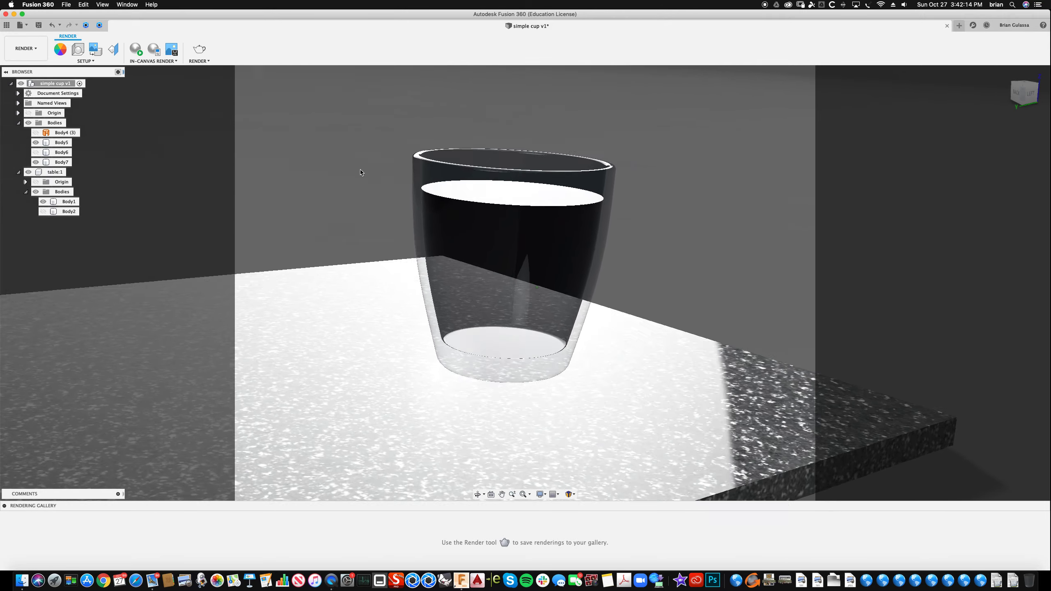
pyautogui.scroll(3, 361, 173)
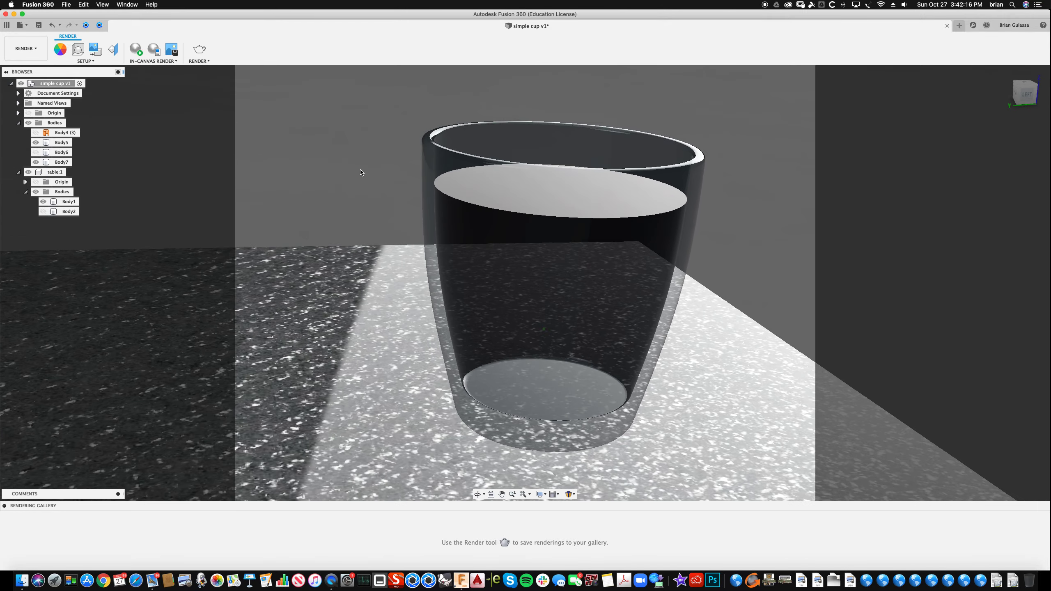
pyautogui.scroll(2, 360, 173)
pyautogui.keyDown('shift'); pyautogui.scroll(2, 361, 173); pyautogui.keyUp('shift')
pyautogui.scroll(-2, 360, 173)
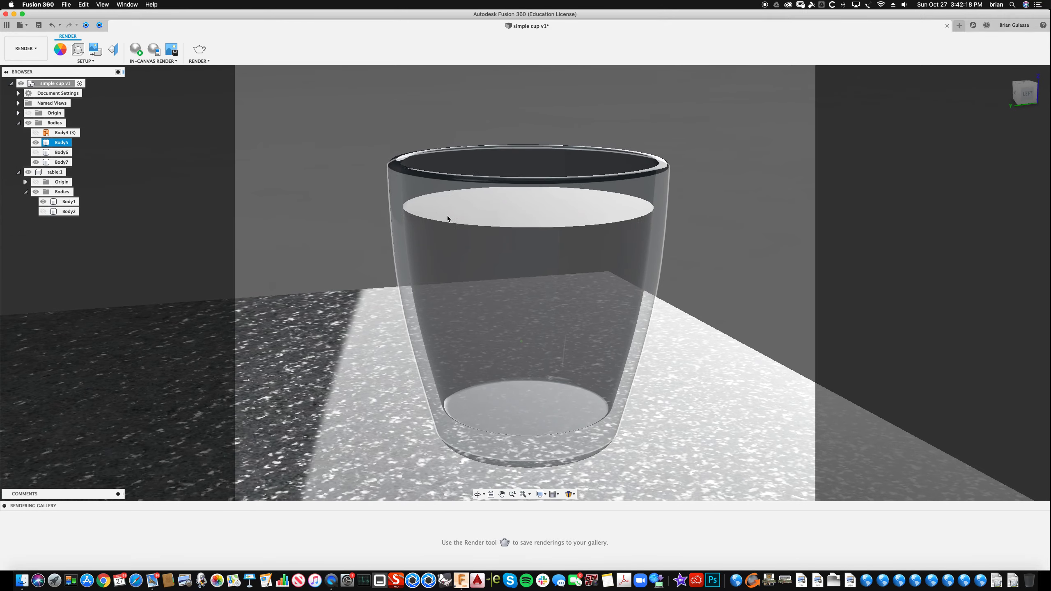
pyautogui.moveTo(448, 216); pyautogui.dragTo(448, 186, button='middle')
pyautogui.click(138, 50)
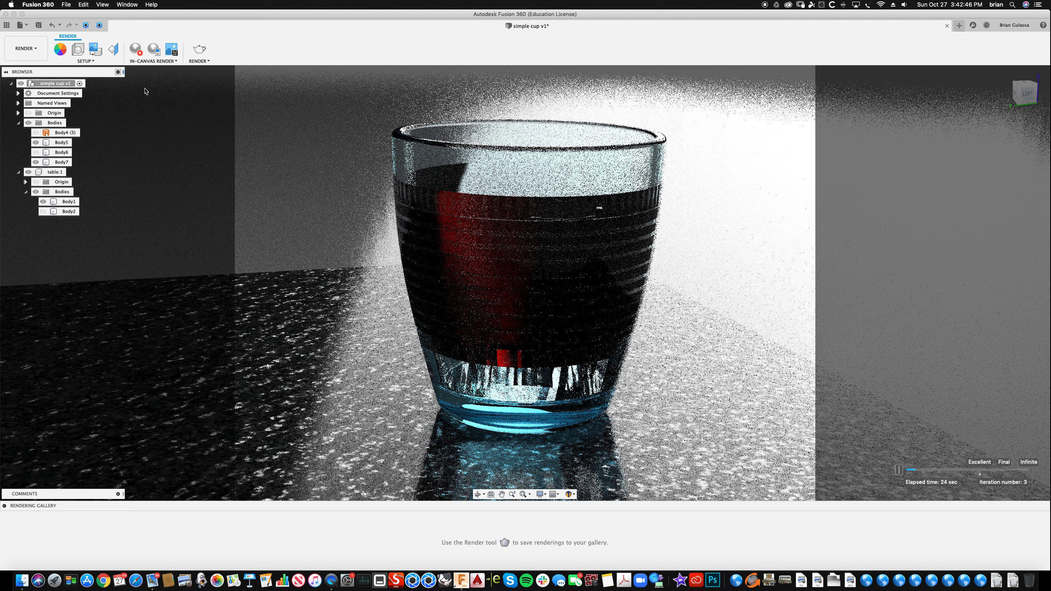
pyautogui.click(137, 52)
pyautogui.keyDown('shift'); pyautogui.moveTo(413, 186); pyautogui.dragTo(522, 188, button='middle'); pyautogui.keyUp('shift')
pyautogui.click(513, 203)
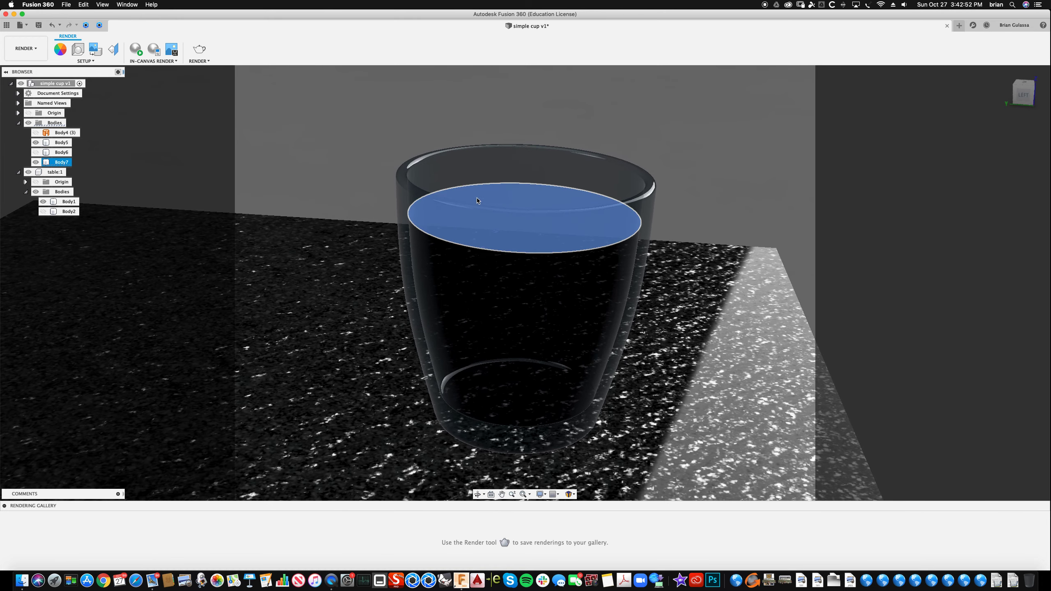
pyautogui.click(422, 209)
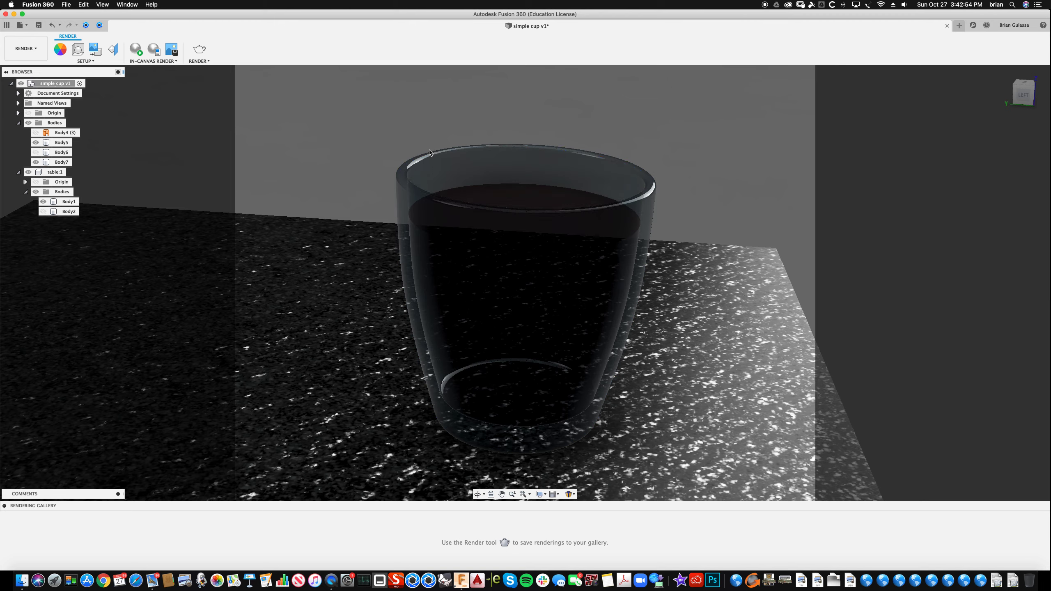
# Step: Rename the glass cup's body as cup
pyautogui.click(422, 208)
pyautogui.keyDown('shift'); pyautogui.moveTo(422, 211); pyautogui.dragTo(426, 181, button='middle'); pyautogui.keyUp('shift')
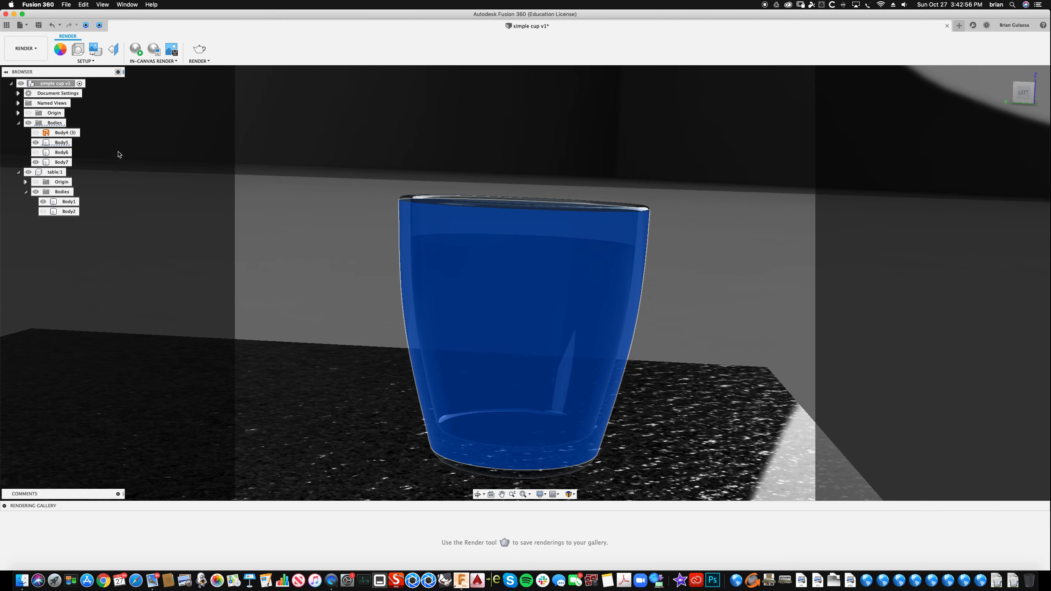
pyautogui.click(62, 143)
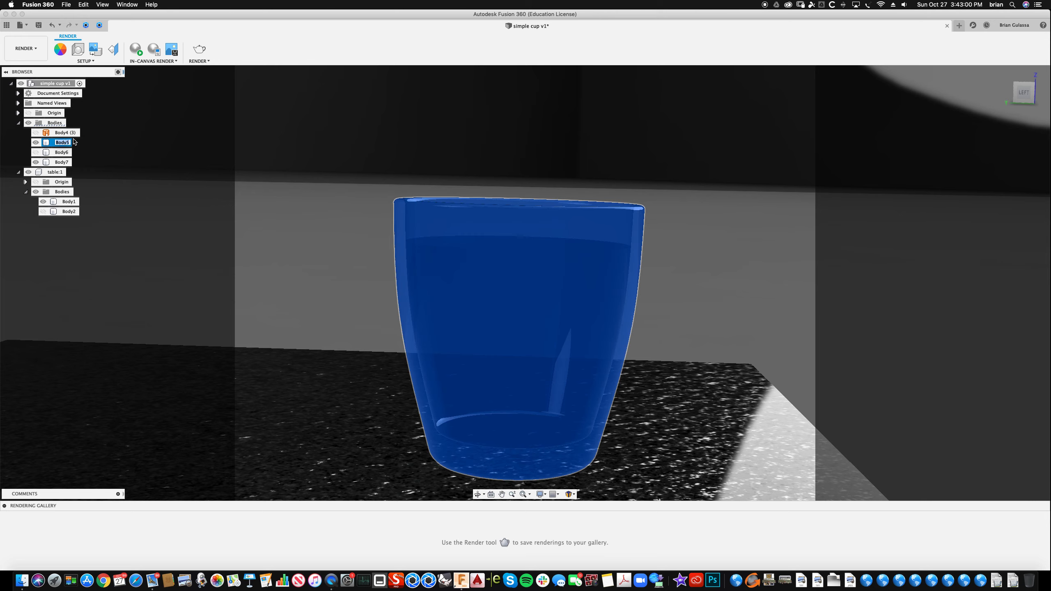
pyautogui.write('cup')
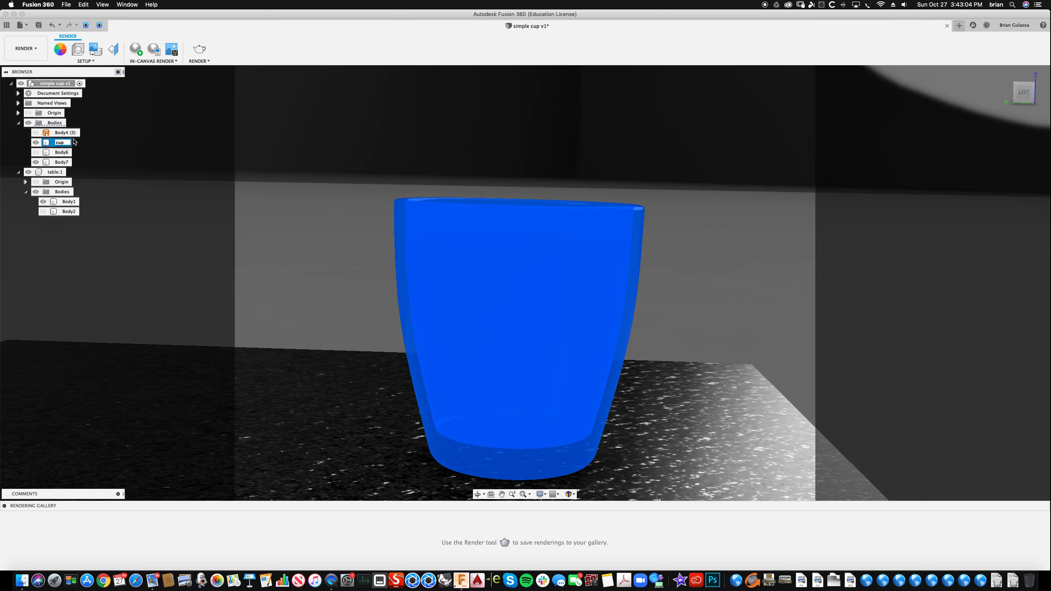
pyautogui.press('Return')
# Step: Identify the liquid body inside the glass and rename it as juice
pyautogui.click(60, 153)
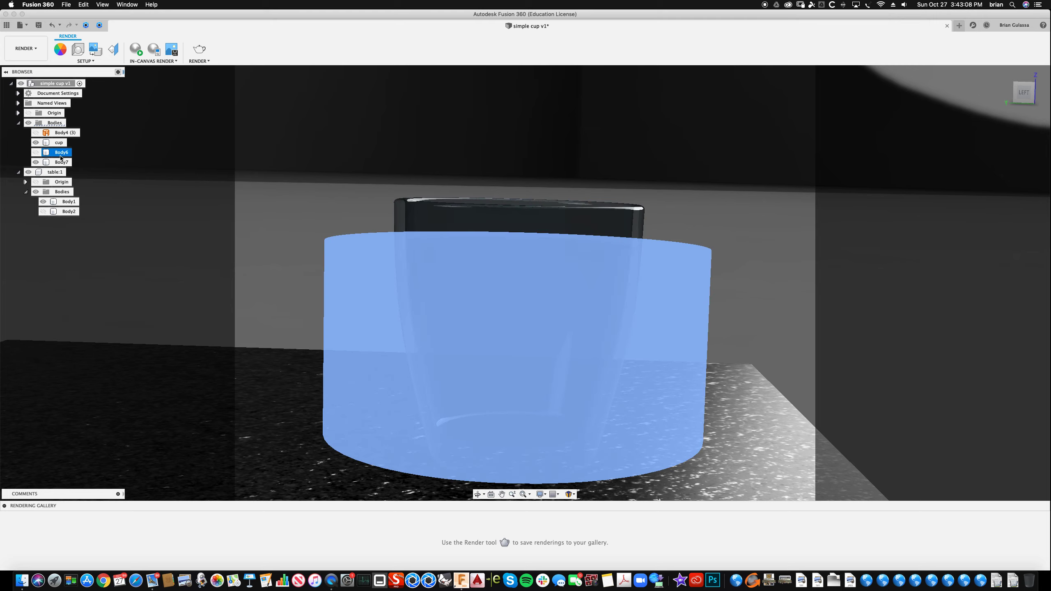
pyautogui.click(60, 163)
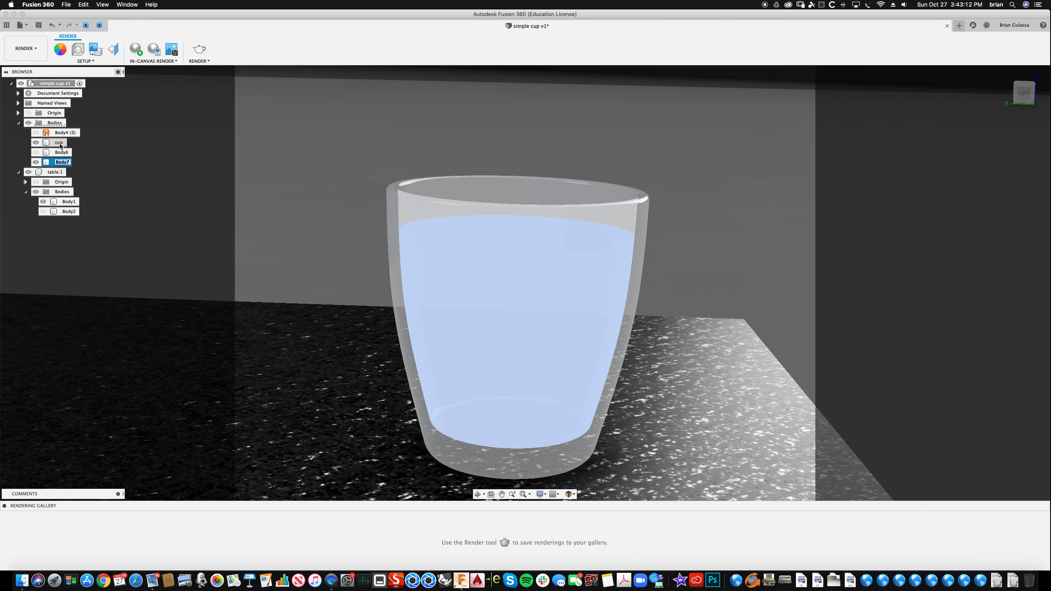
pyautogui.write('juice')
pyautogui.press('Return')
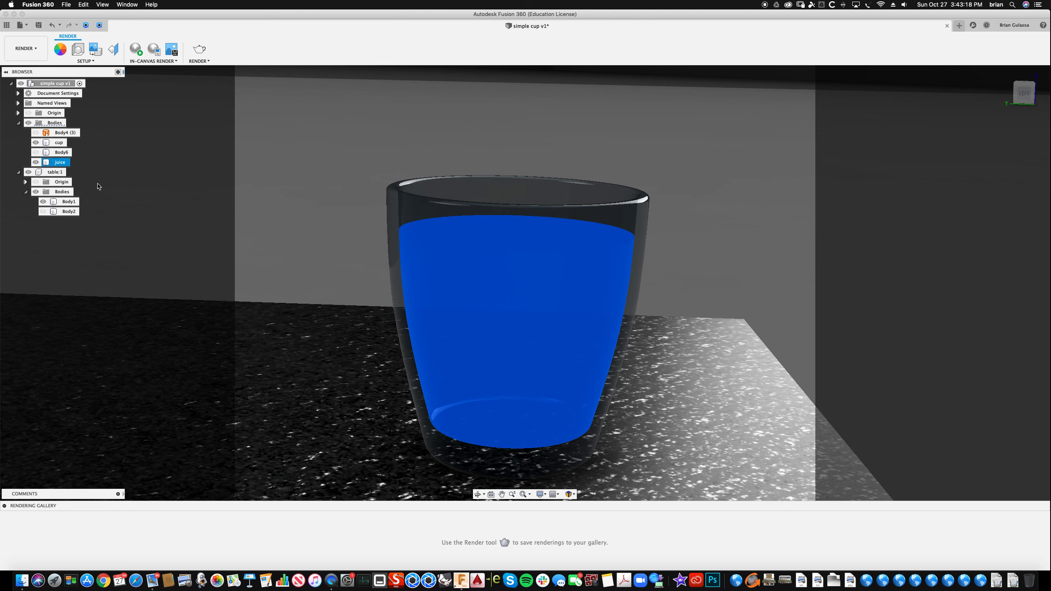
# Step: Hide the cup body so only the juice remains on the table, and switch to the Design workspace
pyautogui.click(733, 187)
pyautogui.keyDown('shift'); pyautogui.moveTo(733, 187); pyautogui.dragTo(703, 224, button='middle'); pyautogui.keyUp('shift')
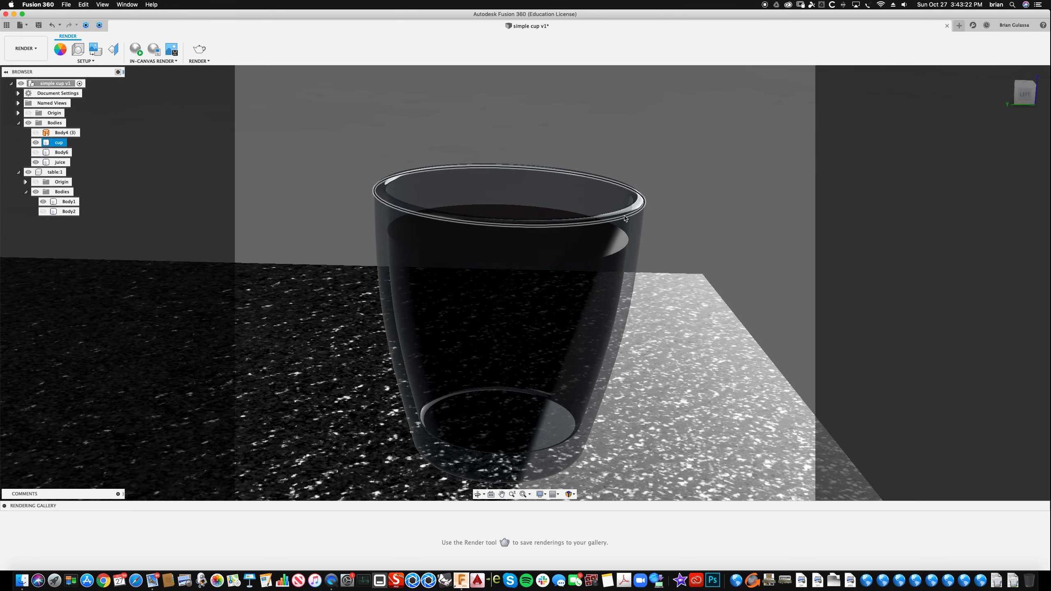
pyautogui.click(36, 142)
pyautogui.keyDown('shift'); pyautogui.moveTo(371, 134); pyautogui.dragTo(546, 218, button='middle'); pyautogui.keyUp('shift')
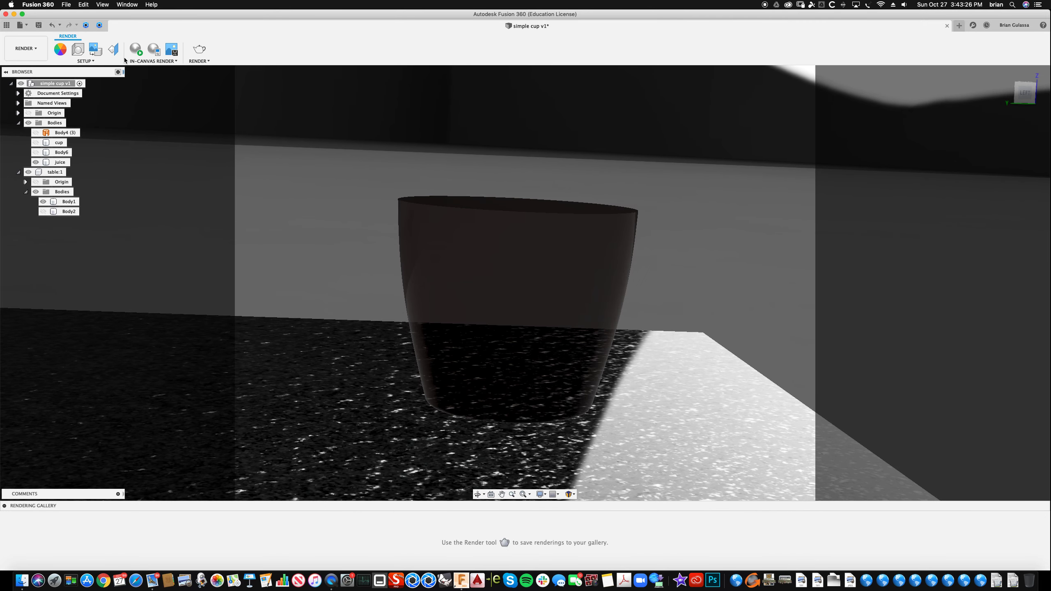
pyautogui.click(25, 48)
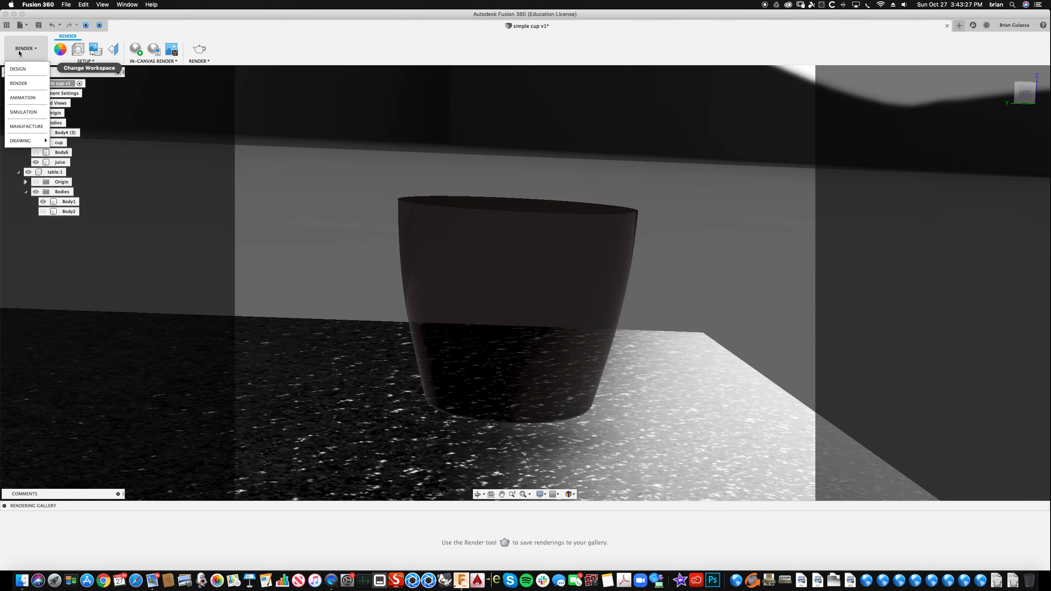
pyautogui.click(25, 70)
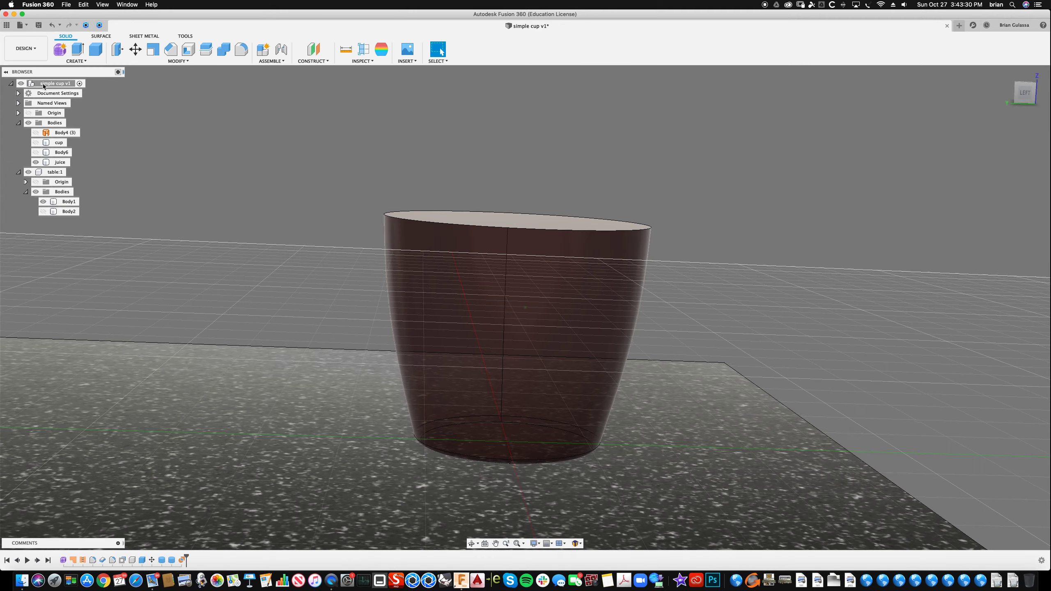
# Step: Offset the juice body's curved side face inward with Press Pull by a distance of -0.05 in
pyautogui.click(117, 49)
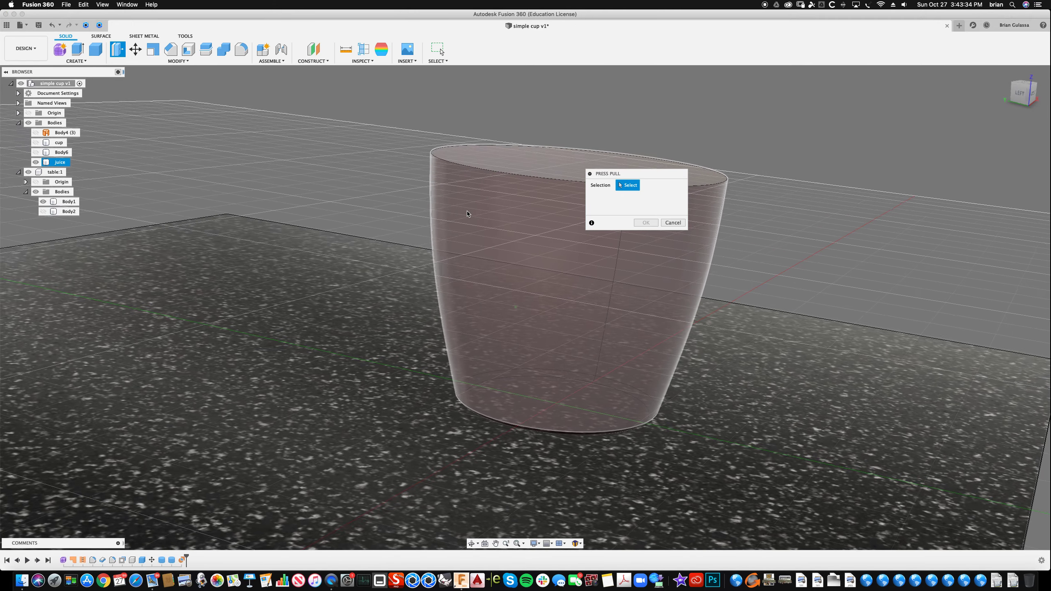
pyautogui.click(516, 231)
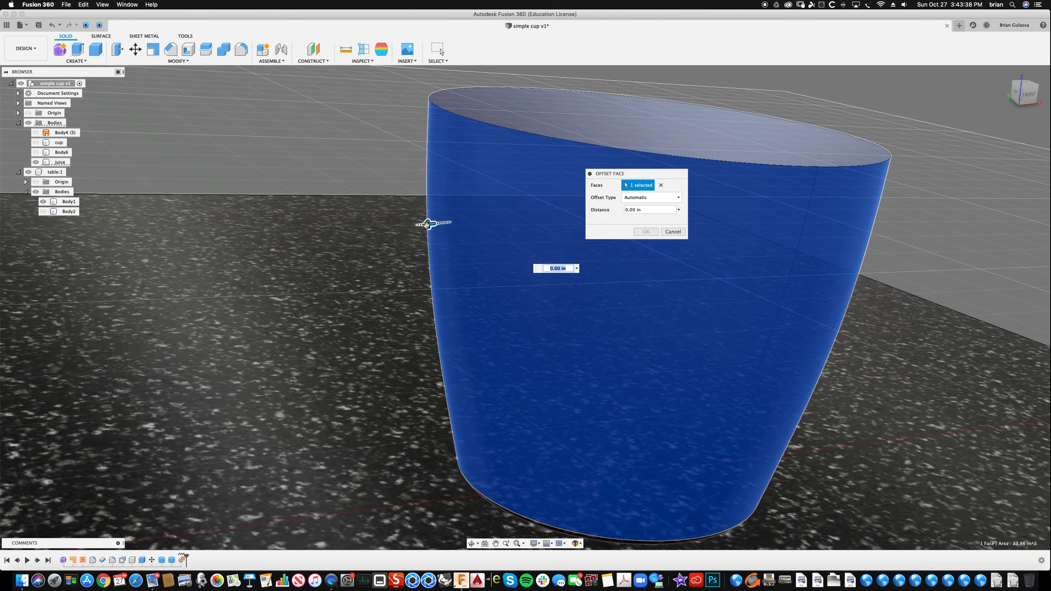
pyautogui.moveTo(430, 224)
pyautogui.mouseDown()
pyautogui.moveTo(454, 224)
pyautogui.moveTo(441, 223)
pyautogui.mouseUp()
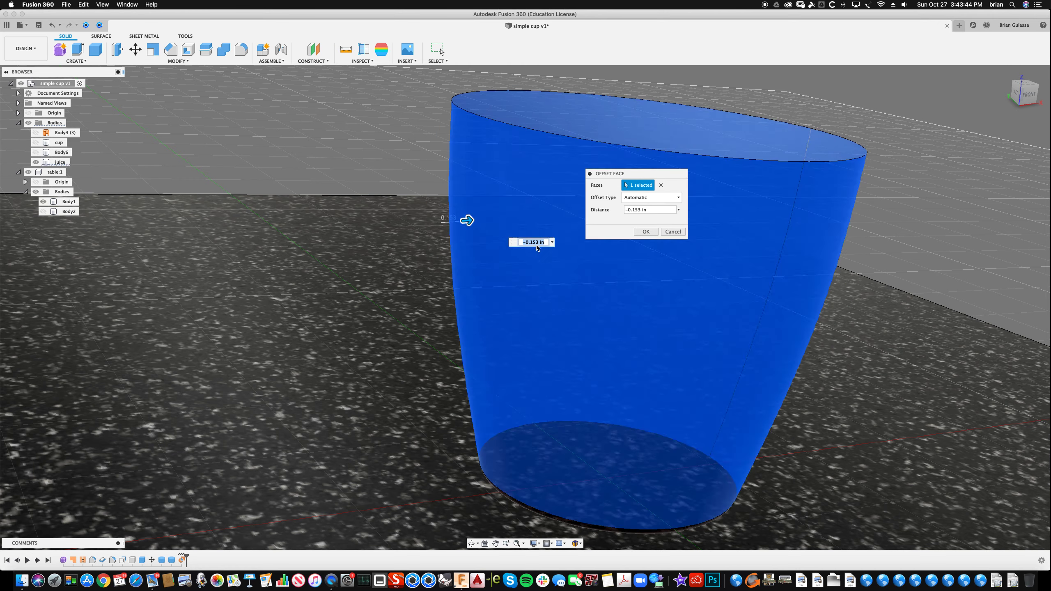
pyautogui.click(541, 243)
pyautogui.press('BackSpace')
pyautogui.press('BackSpace')
pyautogui.press('BackSpace')
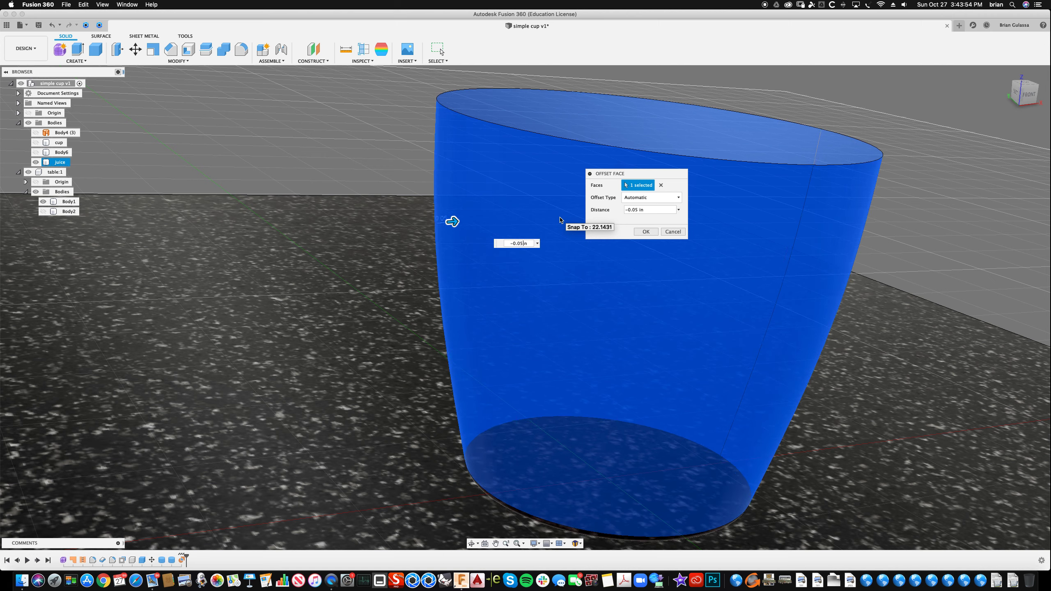
pyautogui.click(647, 232)
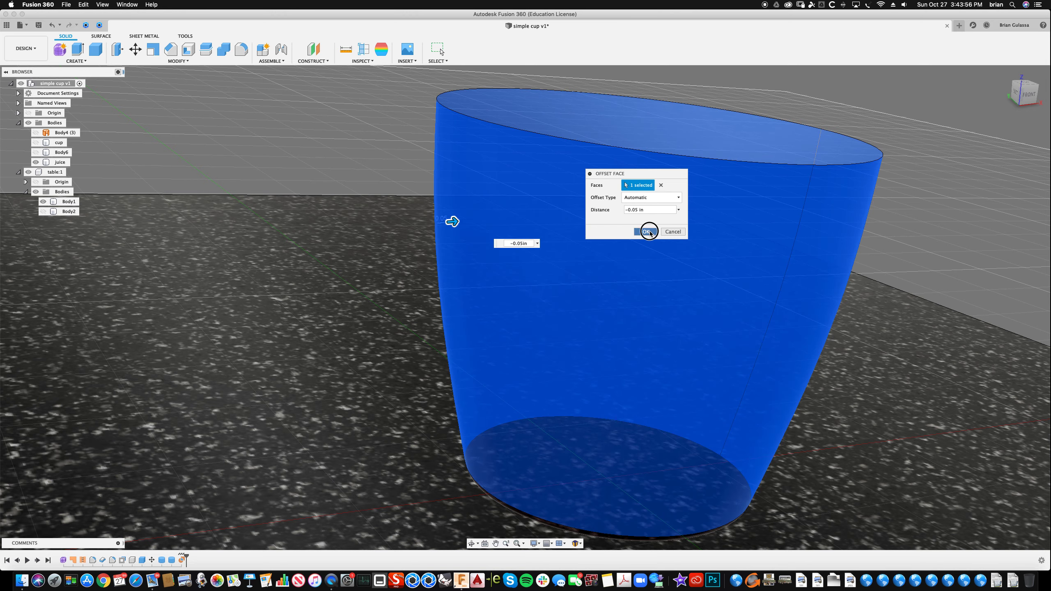
# Step: Show the cup body again and examine the gap between the glass and the juice
pyautogui.click(36, 142)
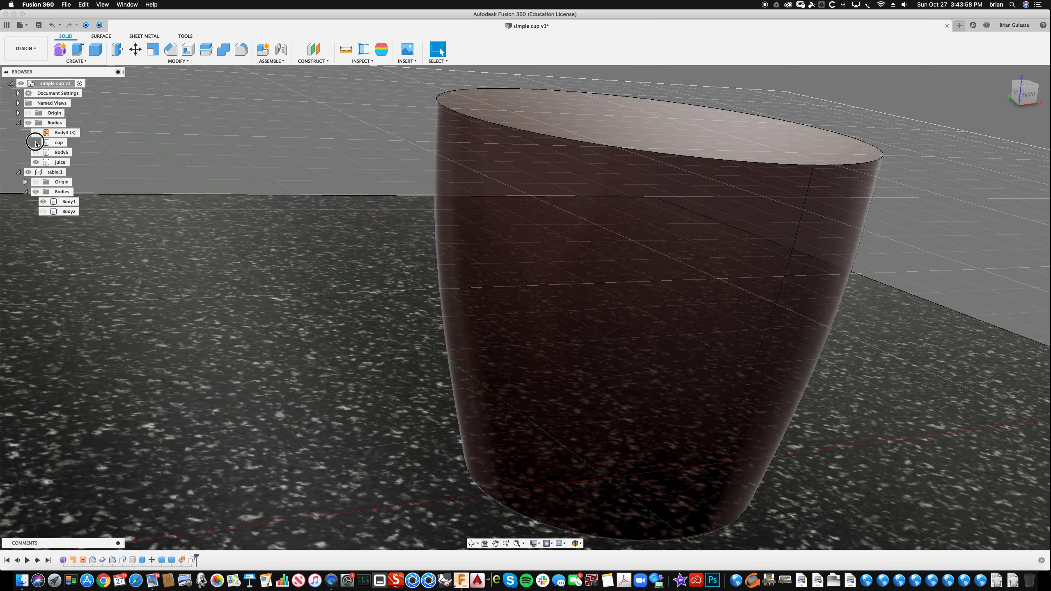
pyautogui.keyDown('shift'); pyautogui.moveTo(448, 195); pyautogui.dragTo(376, 165, button='middle'); pyautogui.keyUp('shift')
pyautogui.click(376, 164)
pyautogui.scroll(-2, 324, 187)
pyautogui.scroll(-2, 324, 187)
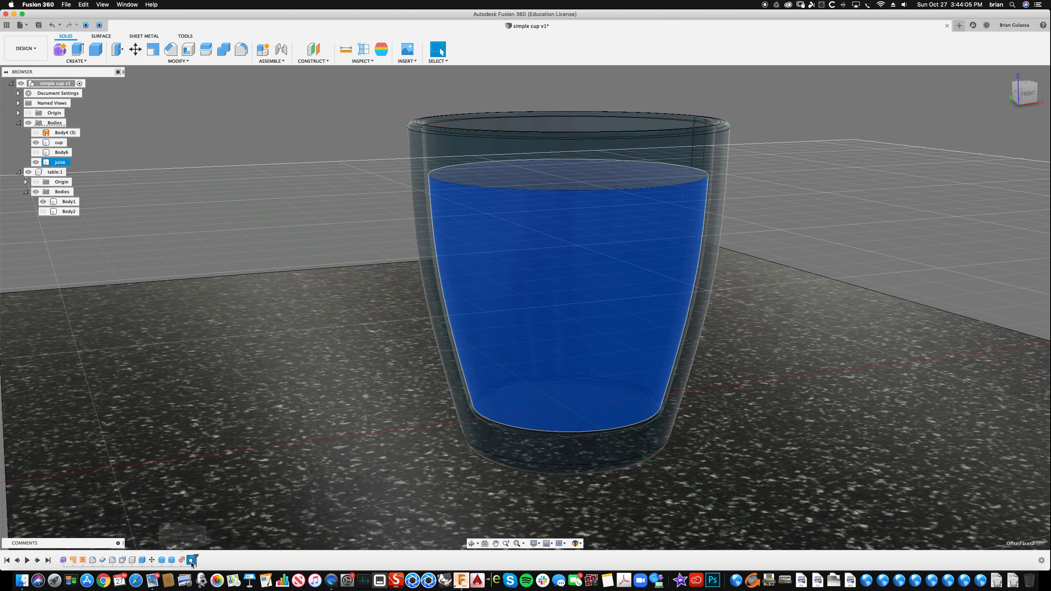
# Step: Edit the juice's last face offset in the design history and set its distance to -0.01 in
pyautogui.click(191, 561)
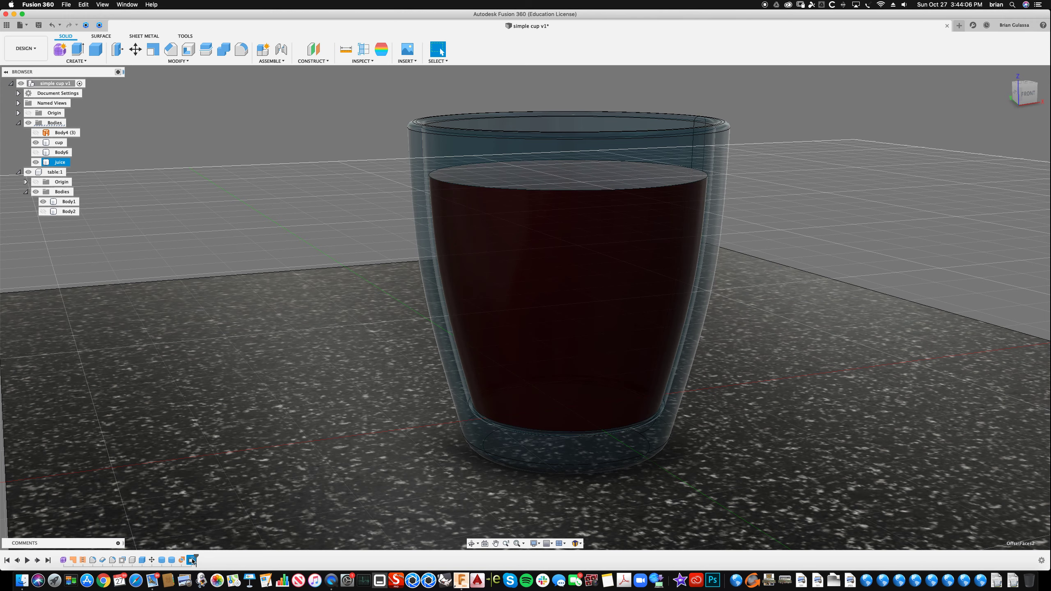
pyautogui.doubleClick(190, 561)
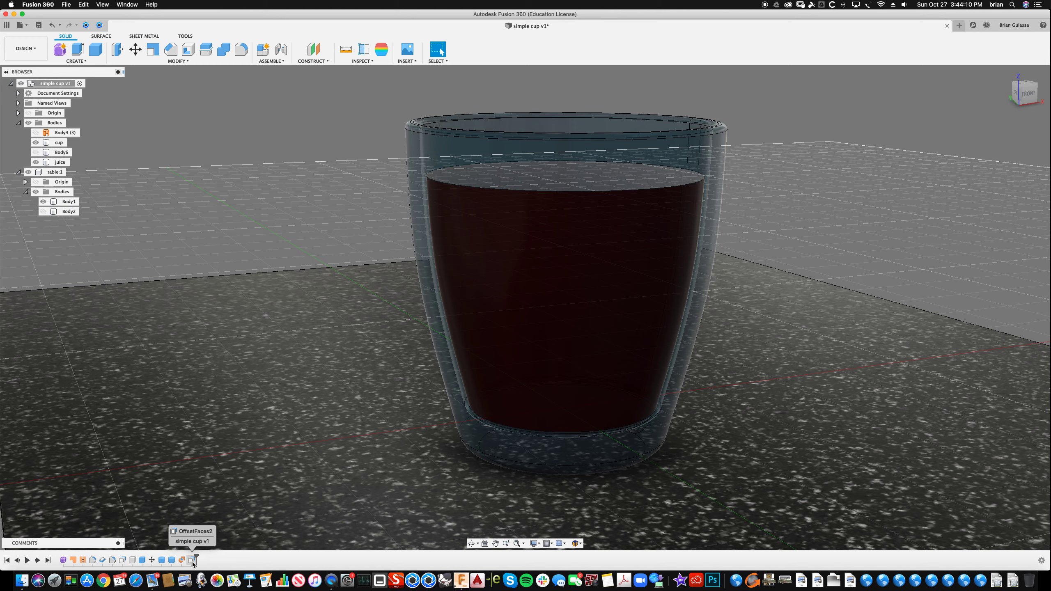
pyautogui.rightClick(190, 561)
pyautogui.click(211, 490)
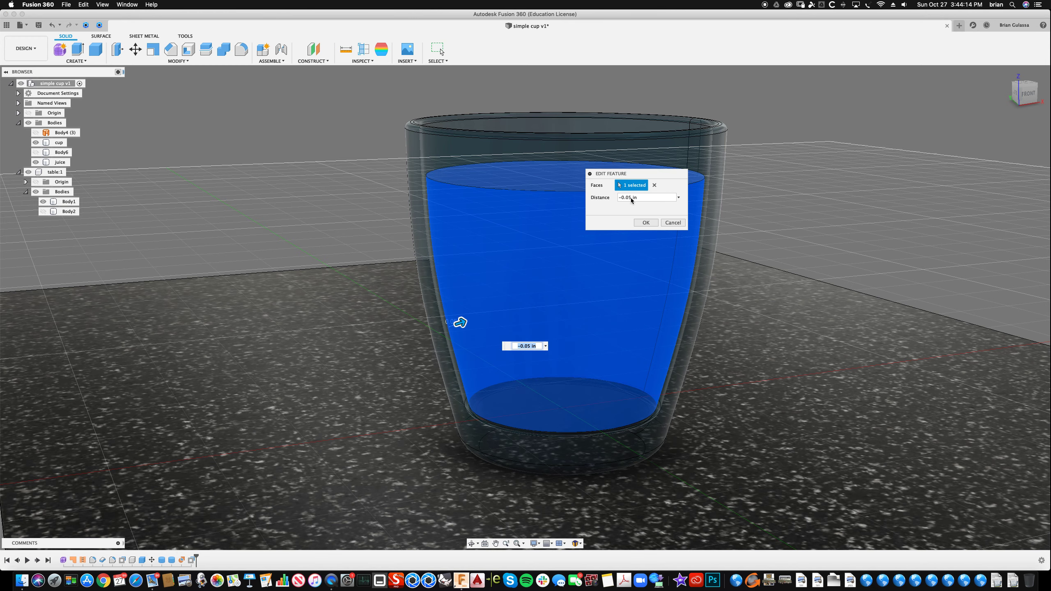
pyautogui.click(631, 198)
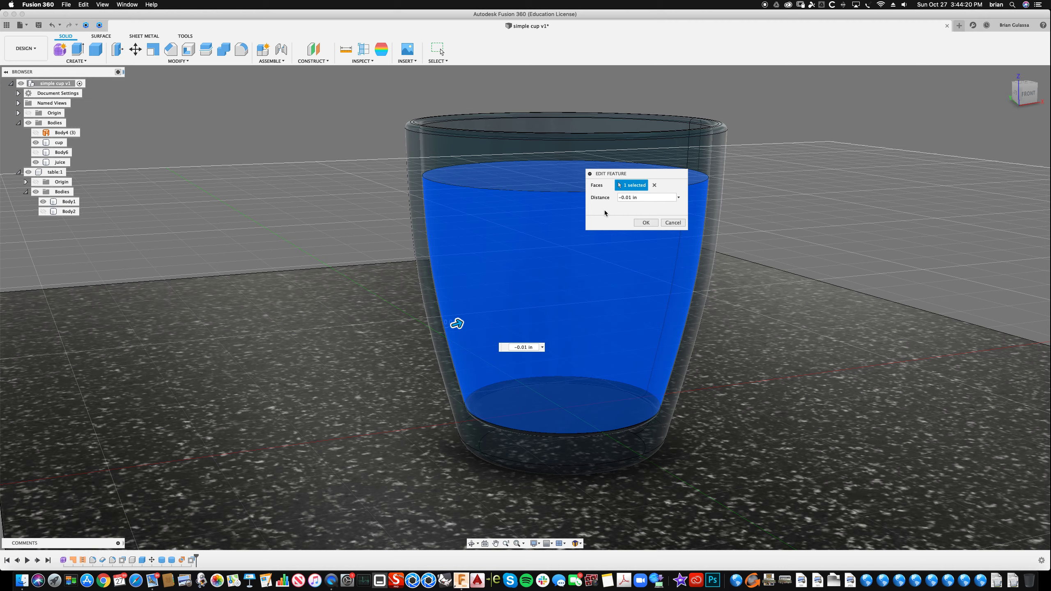
pyautogui.click(646, 223)
# Step: Switch to the Render workspace, frame the filled cup with a table corner in view, and run an in-canvas render
pyautogui.keyDown('shift'); pyautogui.moveTo(273, 186); pyautogui.dragTo(296, 166, button='middle'); pyautogui.keyUp('shift')
pyautogui.click(248, 242)
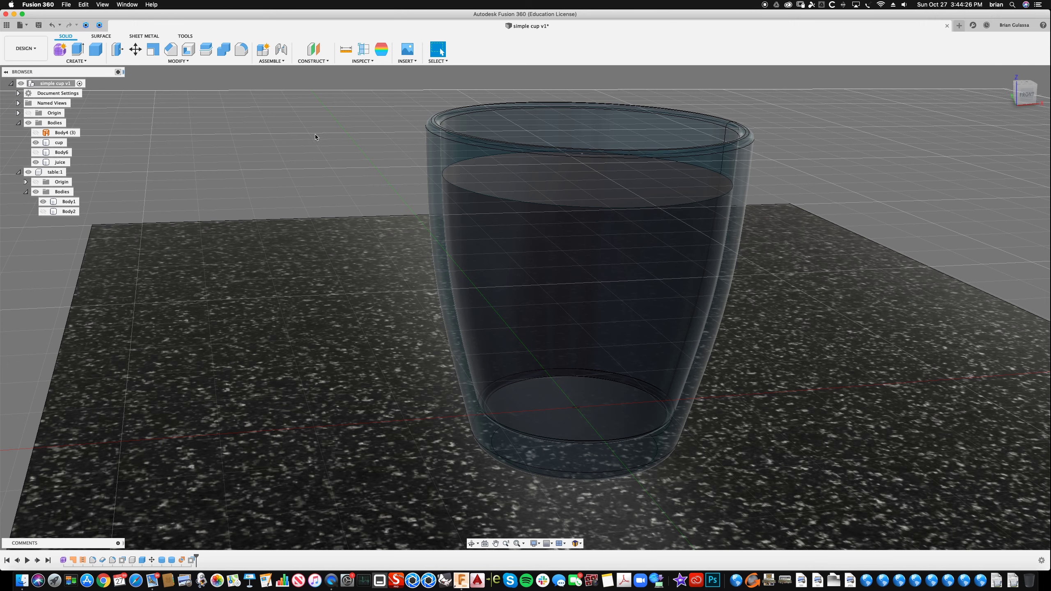
pyautogui.keyDown('shift'); pyautogui.moveTo(129, 86); pyautogui.dragTo(135, 82, button='middle'); pyautogui.keyUp('shift')
pyautogui.click(26, 49)
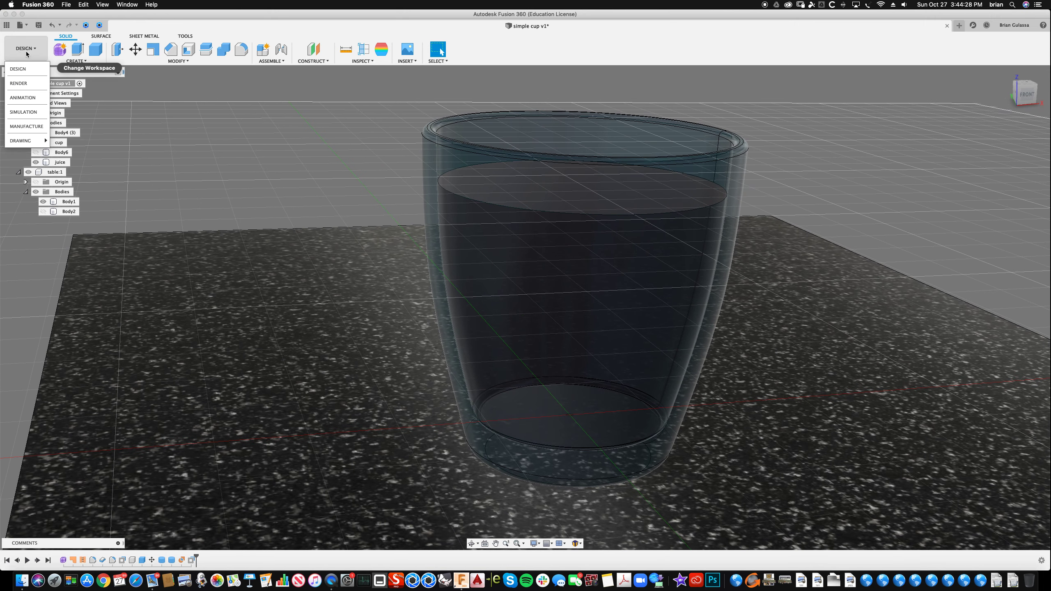
pyautogui.click(38, 86)
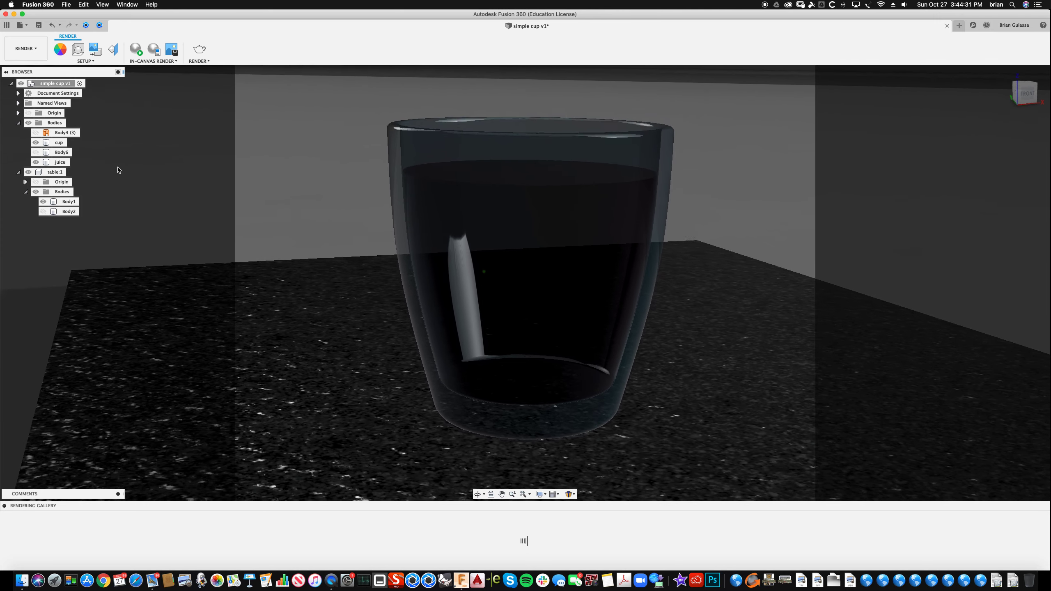
pyautogui.keyDown('shift'); pyautogui.moveTo(118, 170); pyautogui.dragTo(156, 105, button='middle'); pyautogui.keyUp('shift')
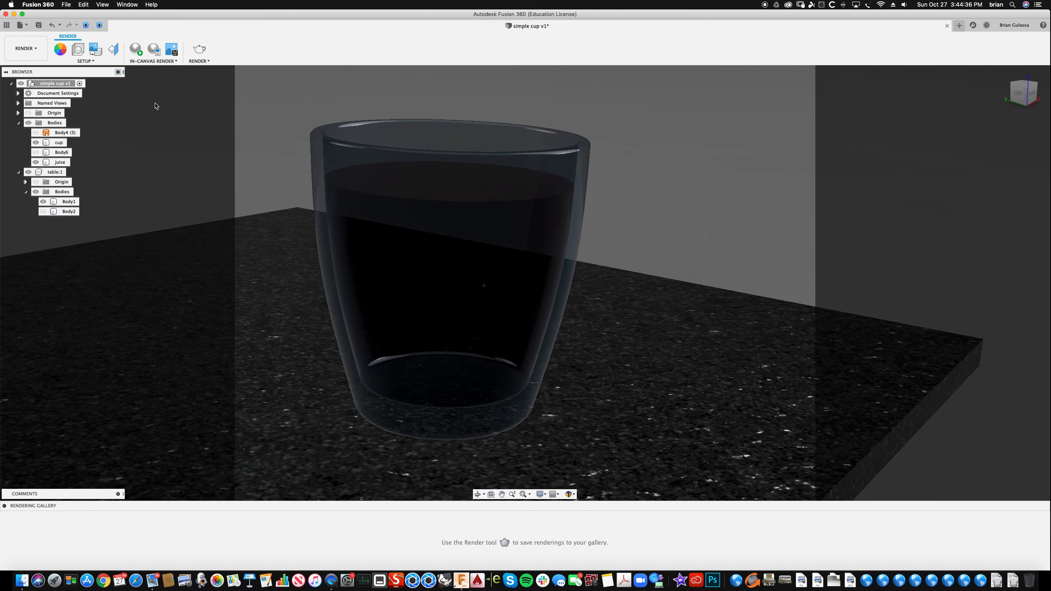
pyautogui.click(137, 51)
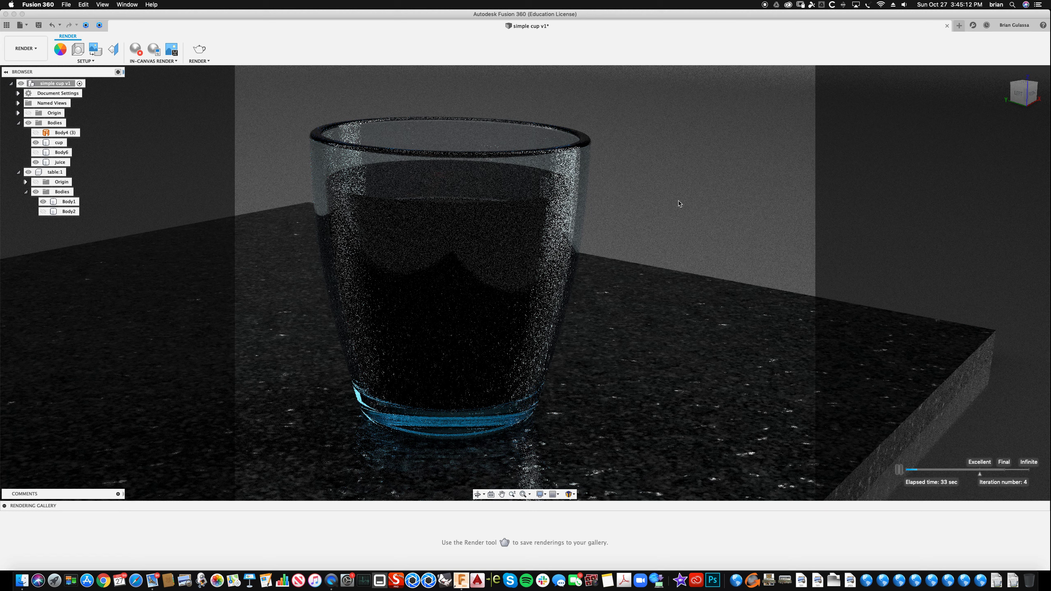
# Step: Return to the Design workspace and open the cup's original form feature for editing
pyautogui.click(29, 49)
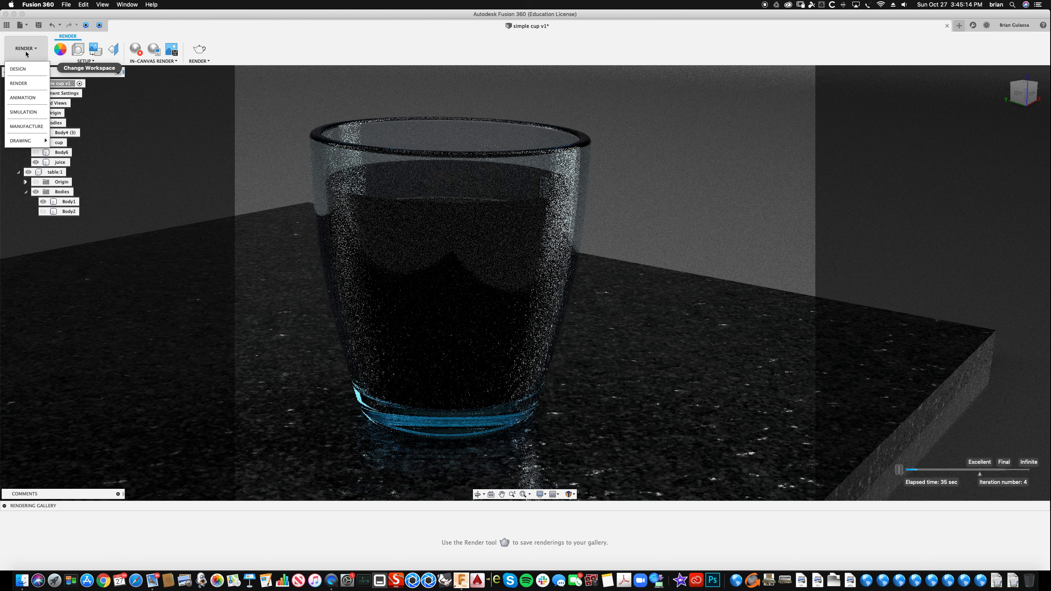
pyautogui.click(23, 70)
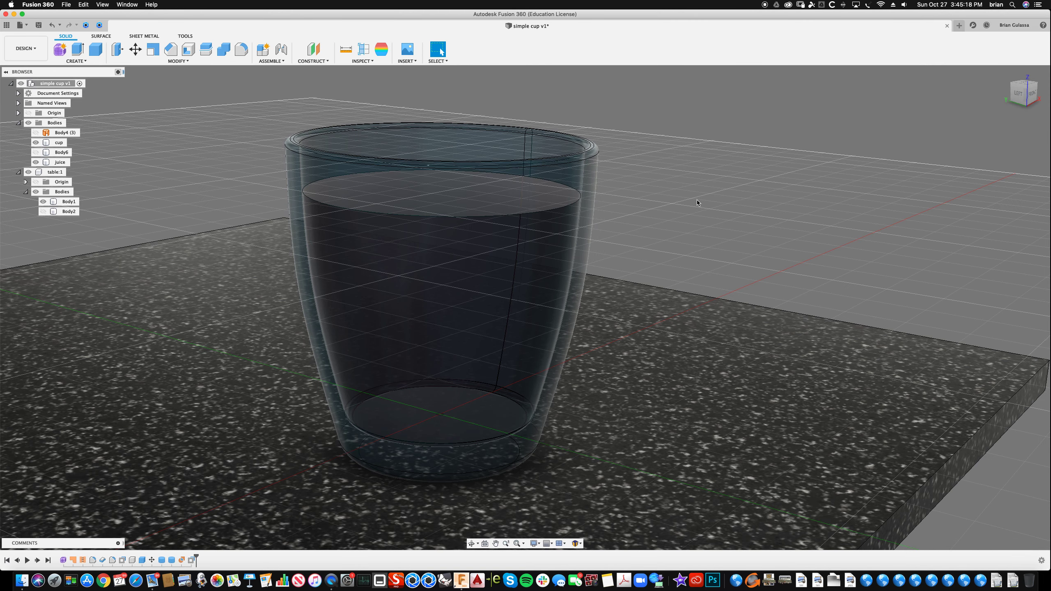
pyautogui.click(227, 356)
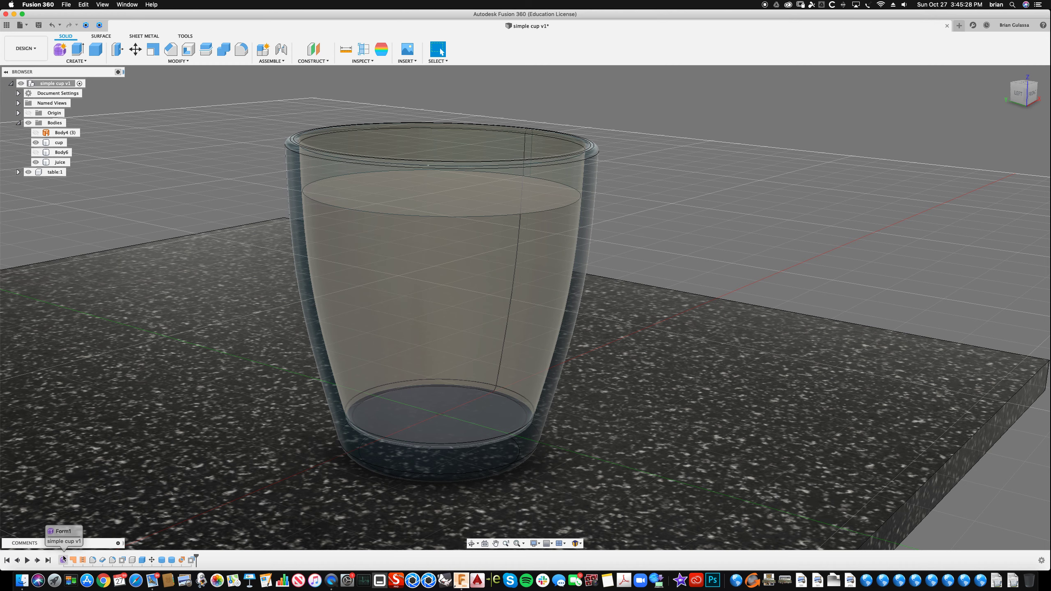
pyautogui.rightClick(64, 560)
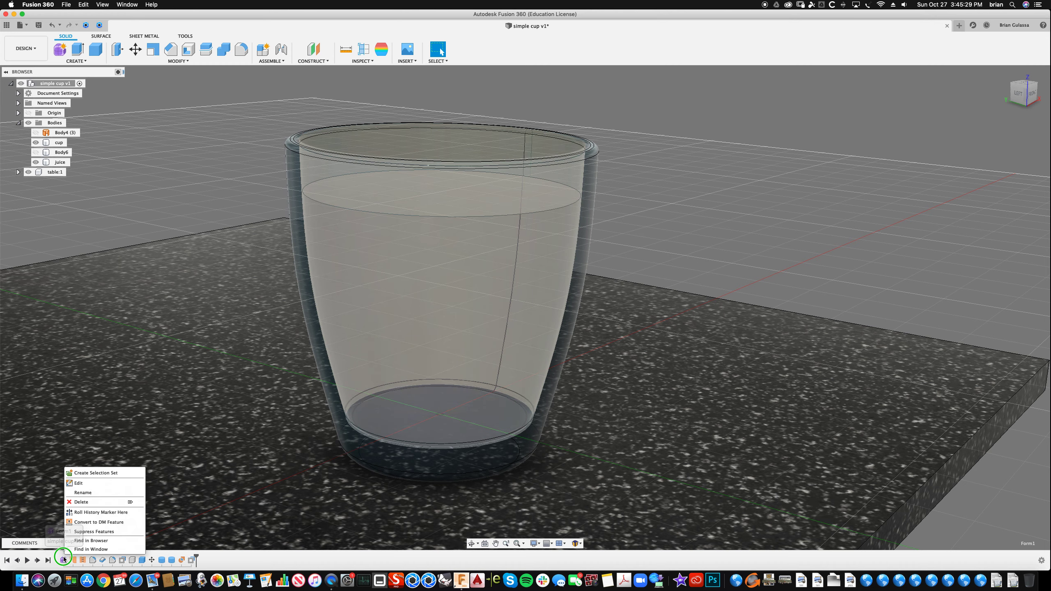
pyautogui.click(81, 483)
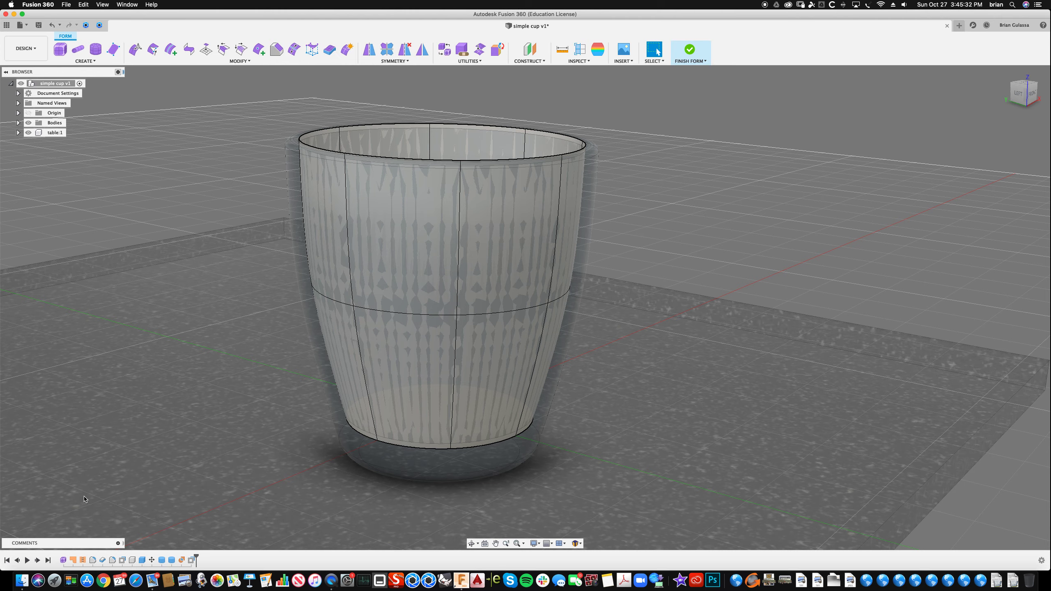
# Step: Select the form's top rim edge loop with Edit Form and move it straight up to make the cup taller
pyautogui.keyDown('shift'); pyautogui.moveTo(658, 110); pyautogui.dragTo(535, 204, button='middle'); pyautogui.keyUp('shift')
pyautogui.click(534, 203)
pyautogui.doubleClick(527, 204)
pyautogui.rightClick(625, 163)
pyautogui.click(639, 130)
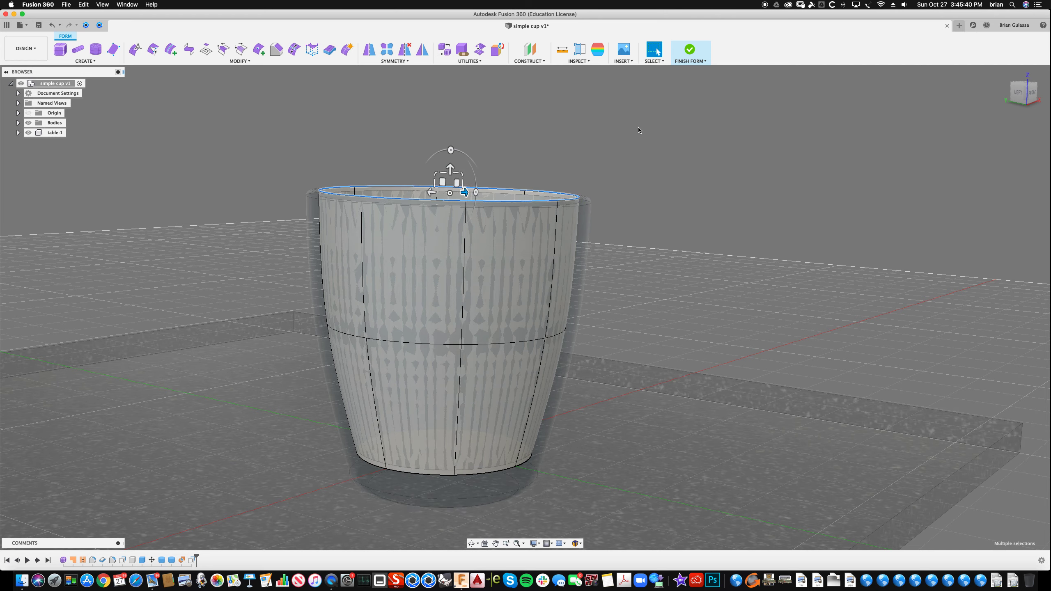
pyautogui.moveTo(451, 169); pyautogui.dragTo(458, 90)
# Step: Select the form's bottom edge loop and scale it uniformly to about 0.8 to narrow the cup's base
pyautogui.moveTo(489, 318)
pyautogui.keyDown('shift'); pyautogui.mouseDown(button='middle')
pyautogui.moveTo(503, 325)
pyautogui.moveTo(486, 340)
pyautogui.mouseUp(button='middle'); pyautogui.keyUp('shift')
pyautogui.doubleClick(427, 453)
pyautogui.keyDown('shift'); pyautogui.moveTo(416, 437); pyautogui.dragTo(445, 435, button='middle'); pyautogui.keyUp('shift')
pyautogui.moveTo(409, 407); pyautogui.dragTo(412, 405)
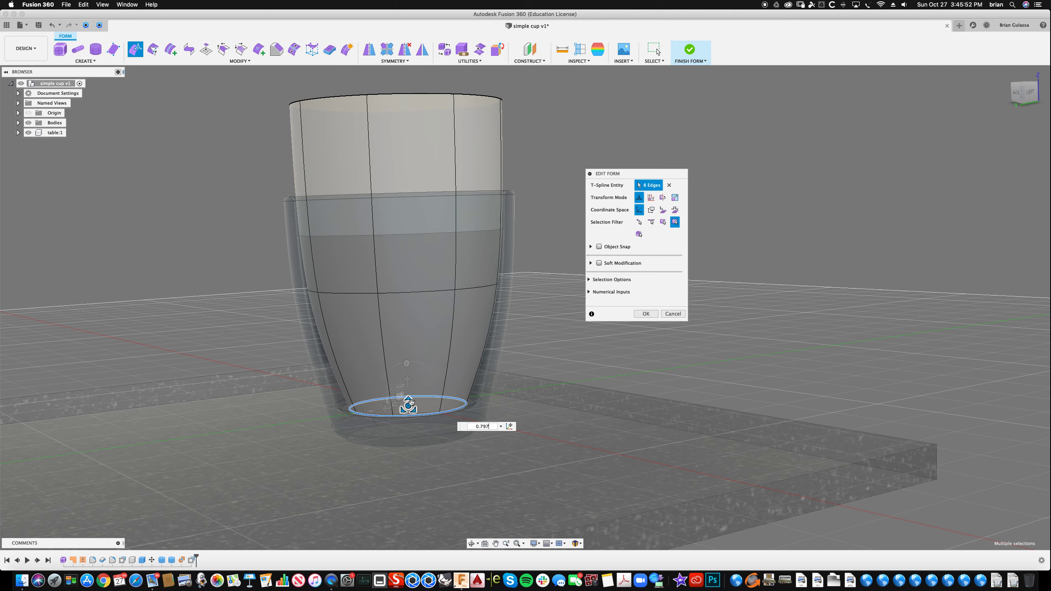
# Step: Scale the form's middle edge loop uniformly to about 0.6 to taper the cup, and finish the form edit
pyautogui.keyDown('shift'); pyautogui.moveTo(479, 287); pyautogui.dragTo(404, 277, button='middle'); pyautogui.keyUp('shift')
pyautogui.doubleClick(423, 290)
pyautogui.moveTo(411, 283); pyautogui.dragTo(392, 292)
pyautogui.keyDown('shift'); pyautogui.moveTo(611, 247); pyautogui.dragTo(646, 304, button='middle'); pyautogui.keyUp('shift')
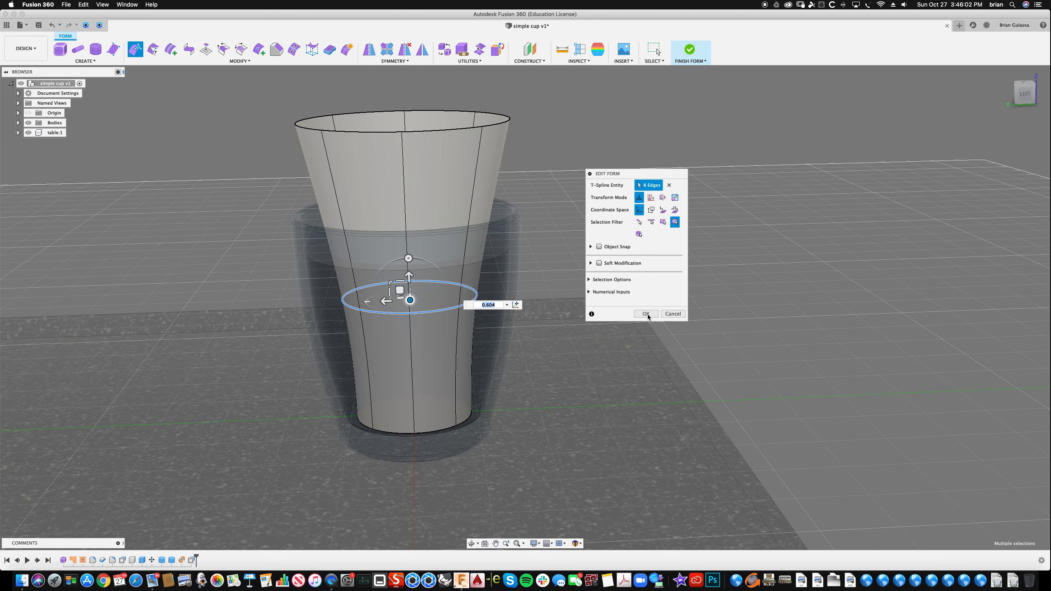
pyautogui.click(646, 313)
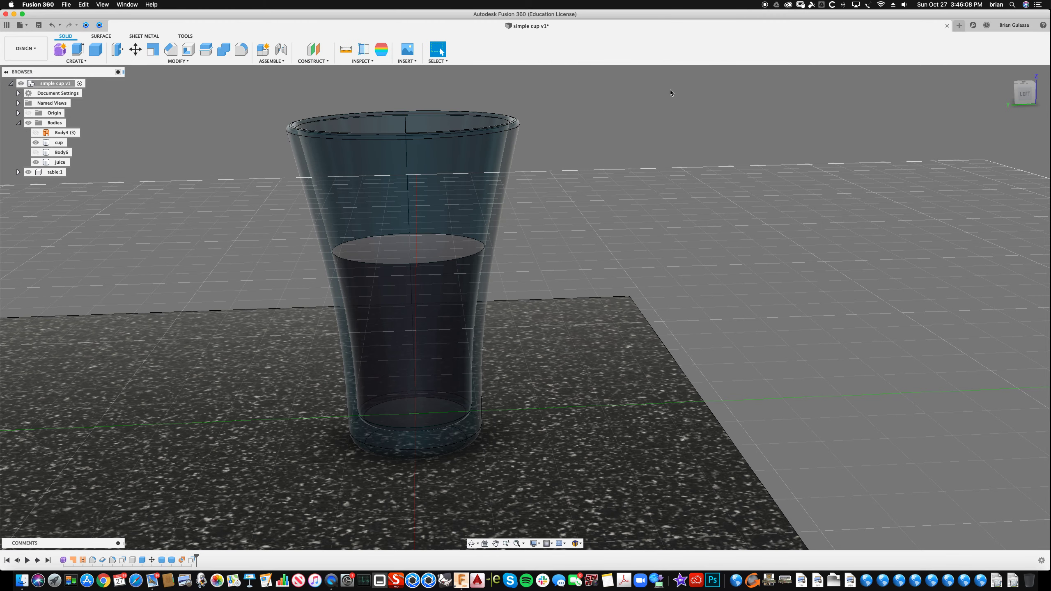
# Step: Examine the reshaped cup and the juice inside it from above and from the side
pyautogui.keyDown('shift'); pyautogui.moveTo(586, 214); pyautogui.dragTo(553, 233, button='middle'); pyautogui.keyUp('shift')
pyautogui.keyDown('shift'); pyautogui.moveTo(422, 219); pyautogui.dragTo(433, 287, button='middle'); pyautogui.keyUp('shift')
pyautogui.keyDown('shift'); pyautogui.moveTo(642, 154); pyautogui.dragTo(648, 148, button='middle'); pyautogui.keyUp('shift')
pyautogui.scroll(-4, 649, 147)
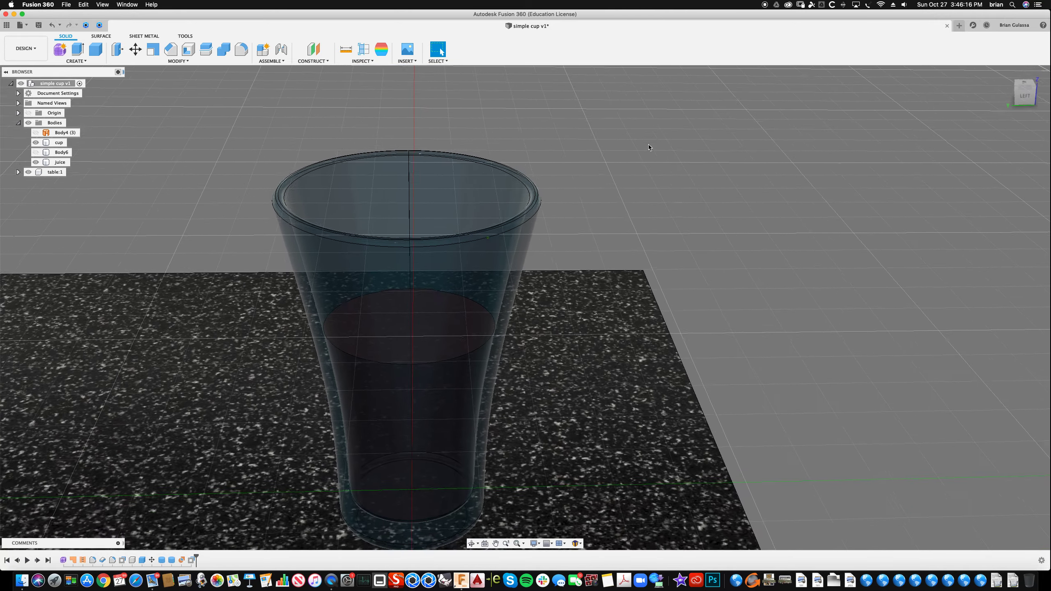
pyautogui.keyDown('shift'); pyautogui.scroll(5, 648, 147); pyautogui.keyUp('shift')
pyautogui.keyDown('shift'); pyautogui.scroll(-5, 648, 148); pyautogui.keyUp('shift')
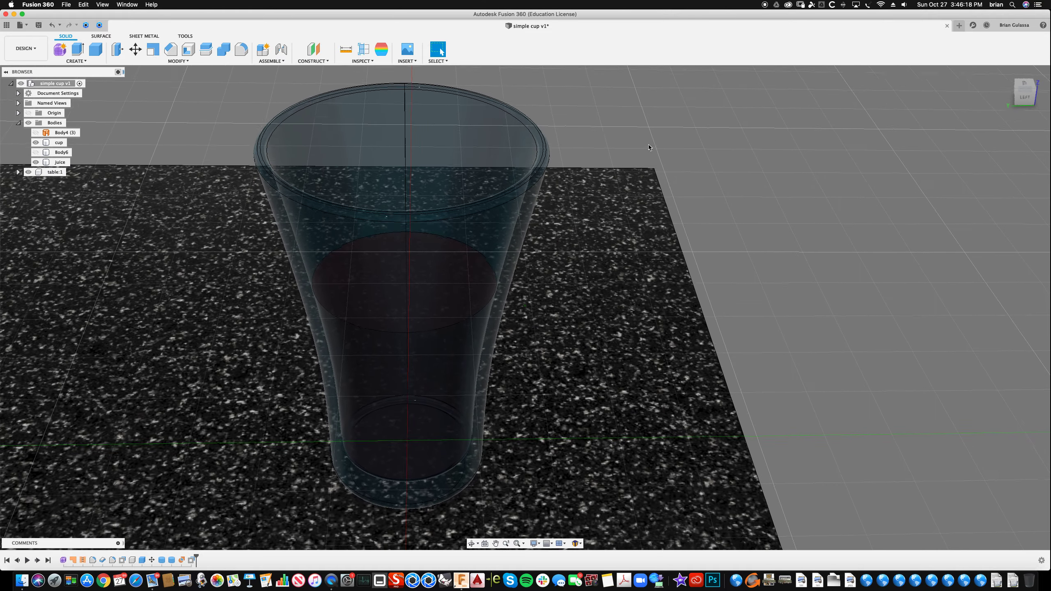
pyautogui.scroll(-3, 649, 148)
pyautogui.keyDown('shift'); pyautogui.scroll(-6, 649, 147); pyautogui.keyUp('shift')
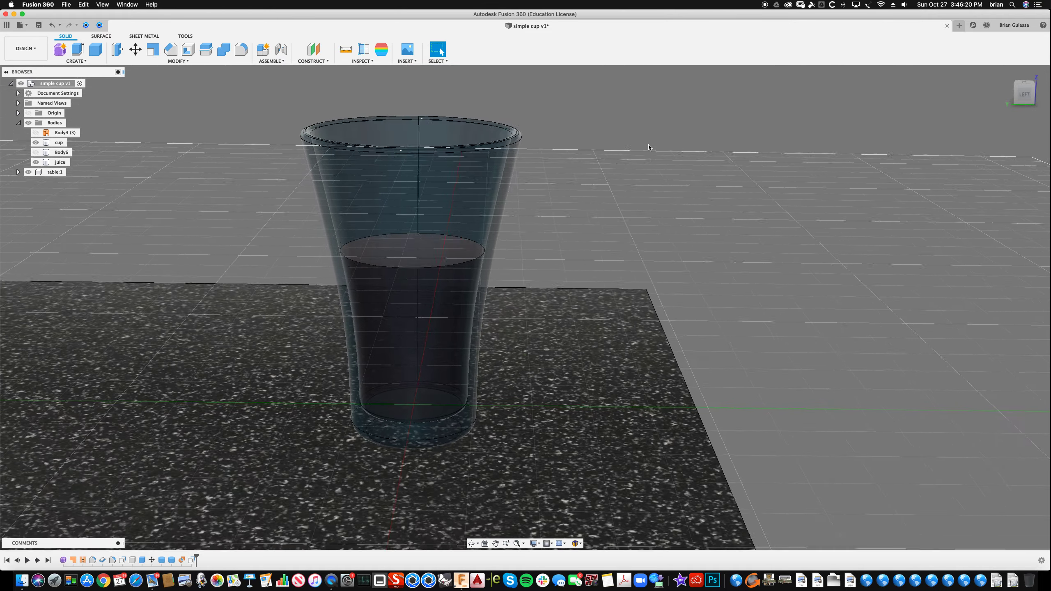
pyautogui.keyDown('shift'); pyautogui.scroll(-4, 649, 148); pyautogui.keyUp('shift')
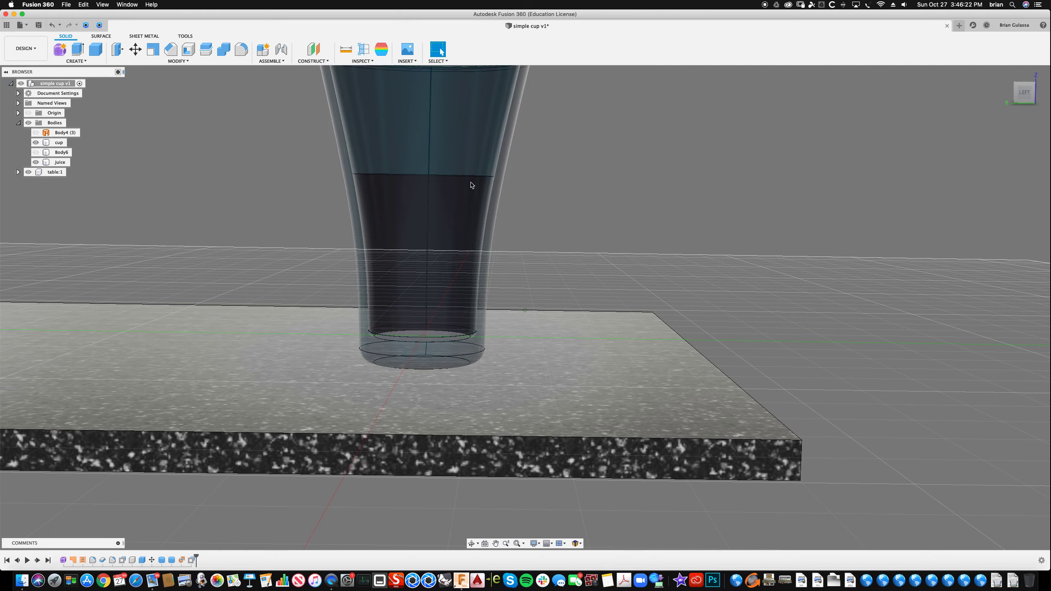
pyautogui.keyDown('shift'); pyautogui.scroll(5, 636, 178); pyautogui.keyUp('shift')
pyautogui.keyDown('shift'); pyautogui.hscroll(4, 638, 188); pyautogui.keyUp('shift')
pyautogui.keyDown('shift'); pyautogui.scroll(-6, 630, 188); pyautogui.keyUp('shift')
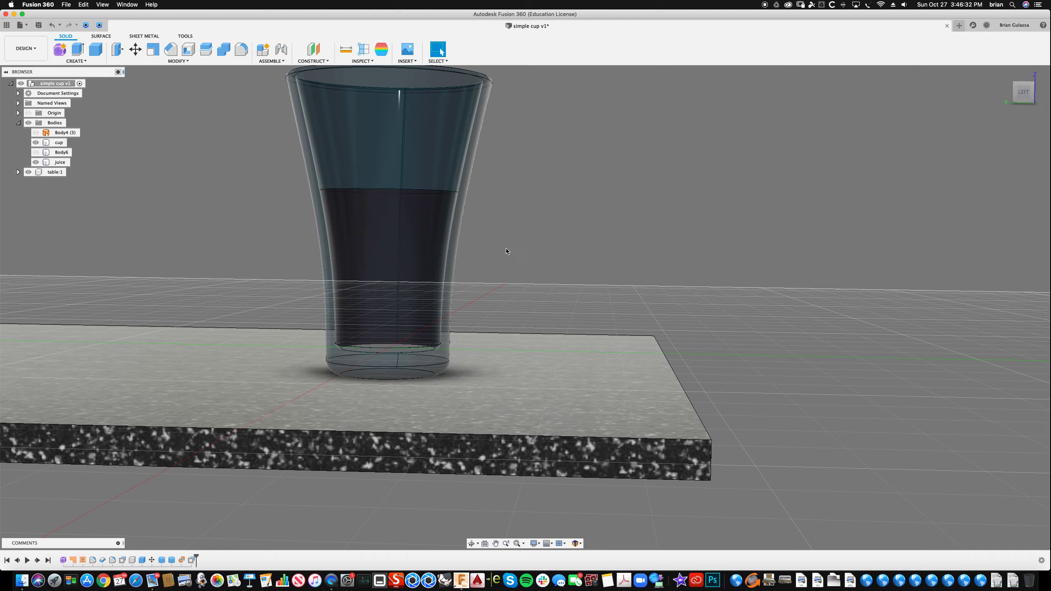
pyautogui.keyDown('shift'); pyautogui.scroll(4, 166, 559); pyautogui.keyUp('shift')
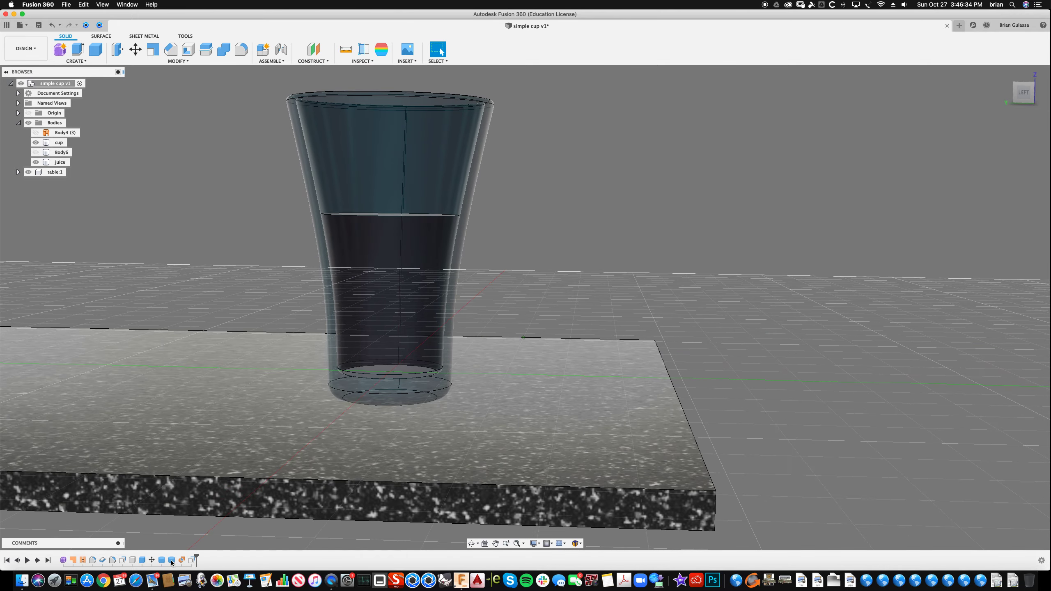
# Step: Identify the two cylinder features in the timeline and delete the flat one around the cup's base
pyautogui.click(172, 561)
pyautogui.keyDown('shift'); pyautogui.scroll(4, 172, 563); pyautogui.keyUp('shift')
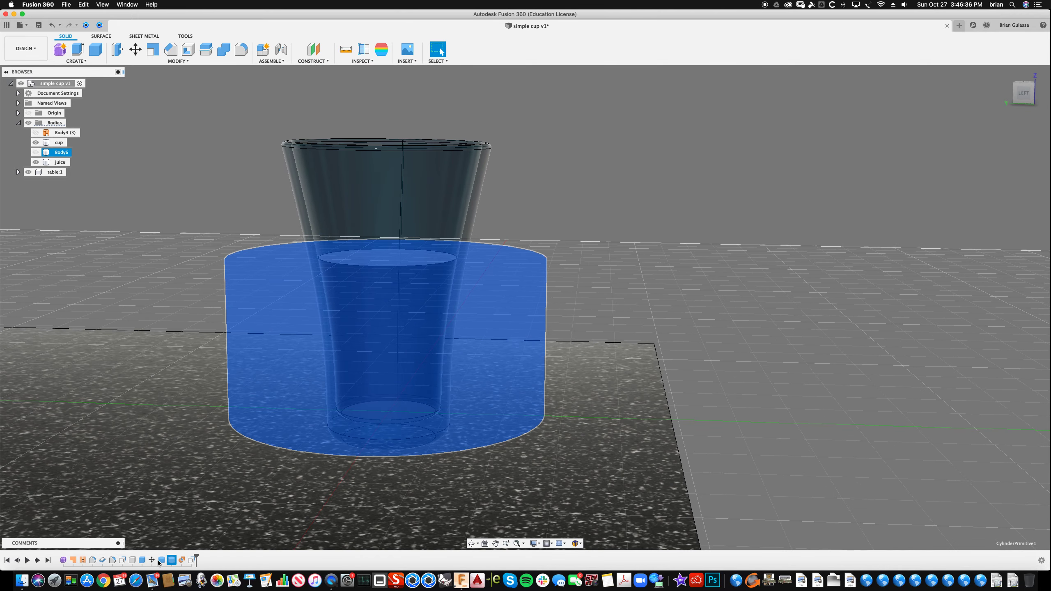
pyautogui.click(163, 561)
pyautogui.scroll(3, 163, 564)
pyautogui.rightClick(162, 563)
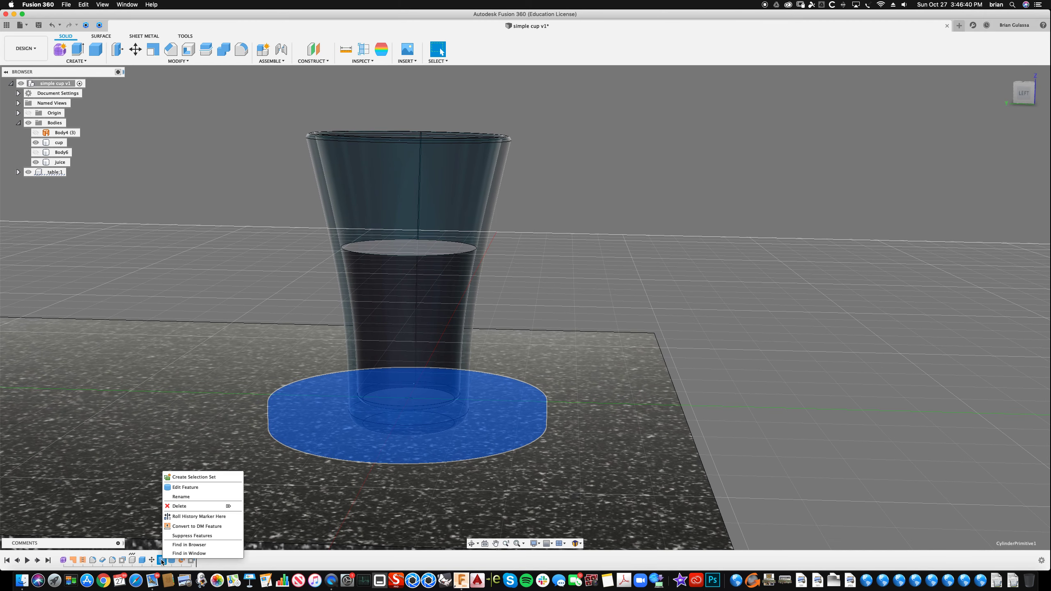
pyautogui.click(187, 507)
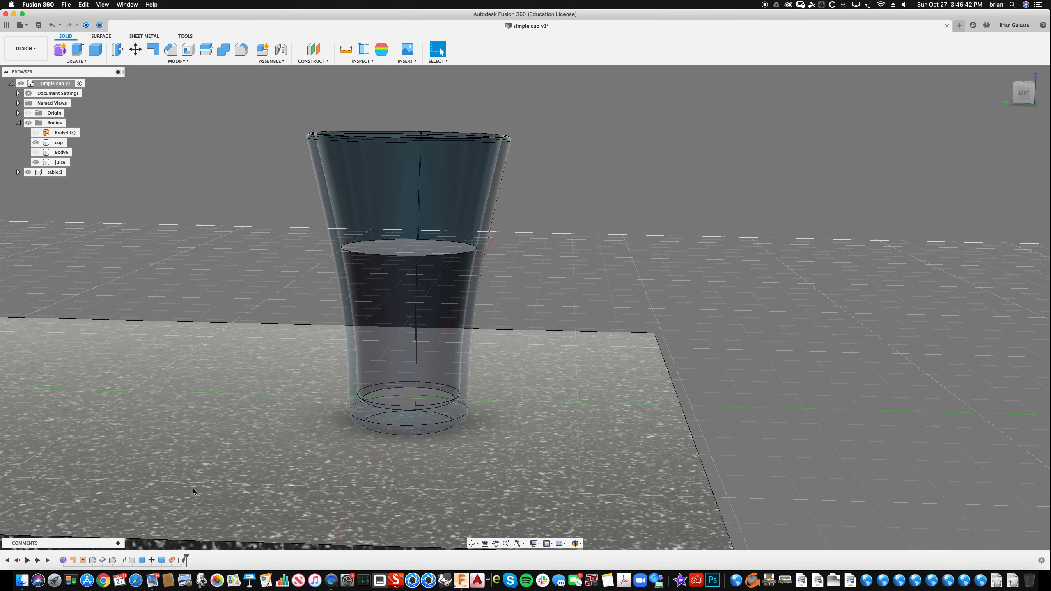
# Step: Edit the remaining cylinder feature that defines the juice and raise its height to 4.01 in
pyautogui.click(162, 562)
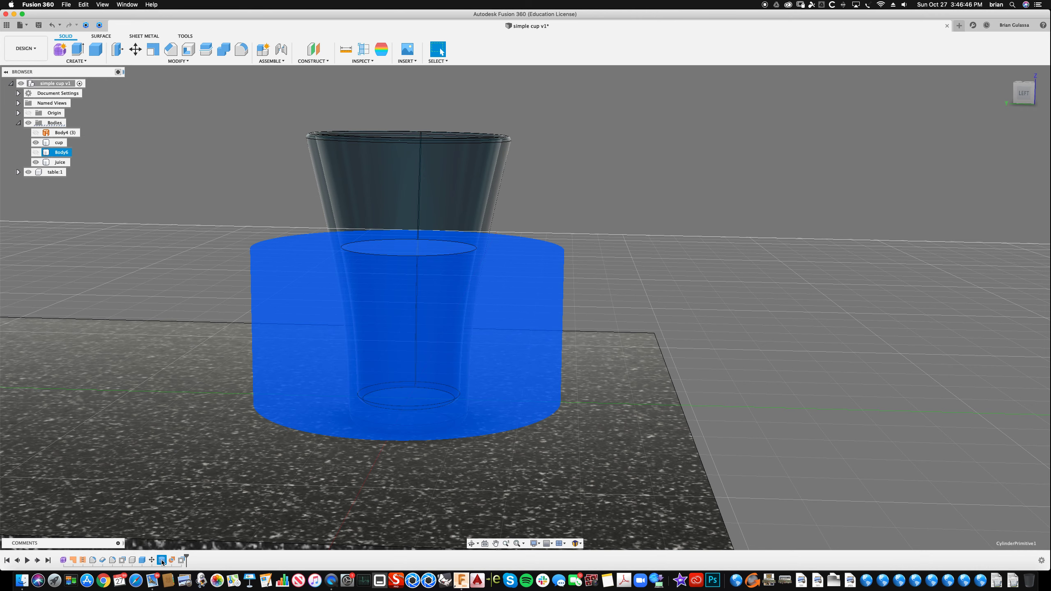
pyautogui.rightClick(162, 562)
pyautogui.click(192, 486)
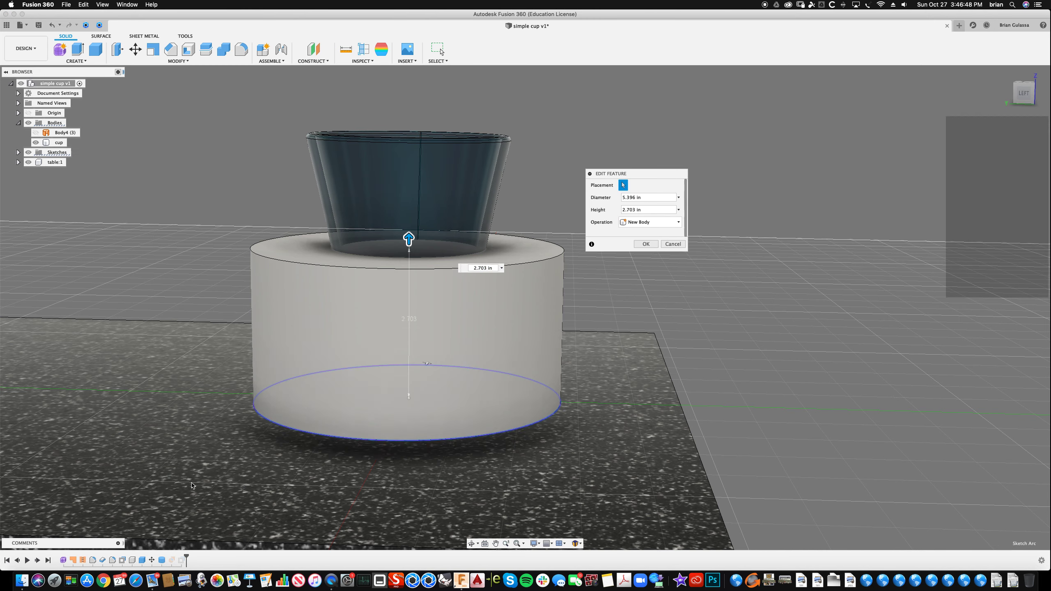
pyautogui.moveTo(409, 239); pyautogui.dragTo(409, 163)
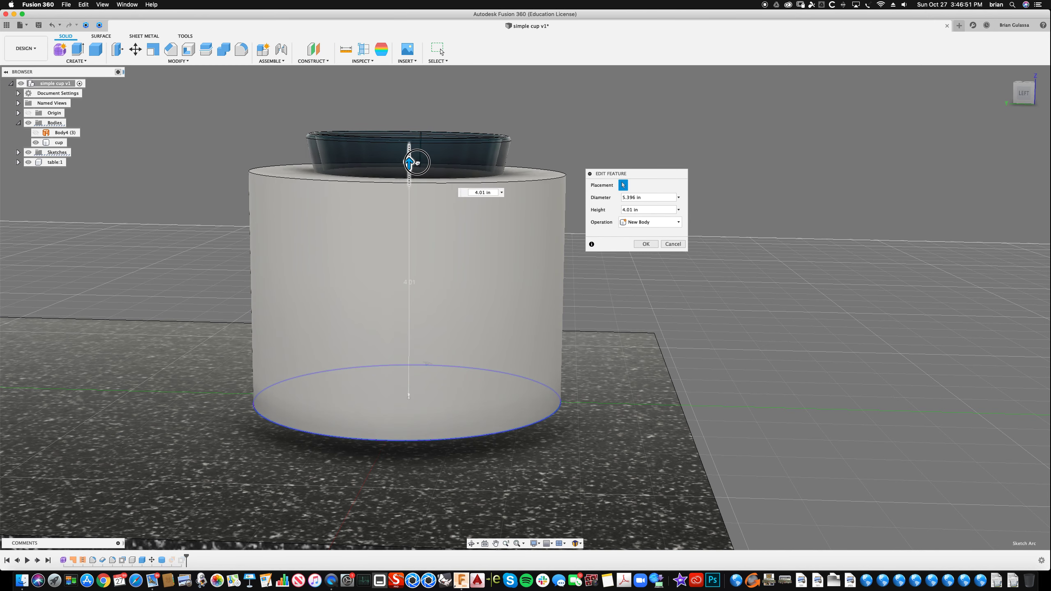
pyautogui.click(646, 245)
pyautogui.keyDown('shift'); pyautogui.moveTo(560, 233); pyautogui.dragTo(430, 205, button='middle'); pyautogui.keyUp('shift')
pyautogui.click(473, 214)
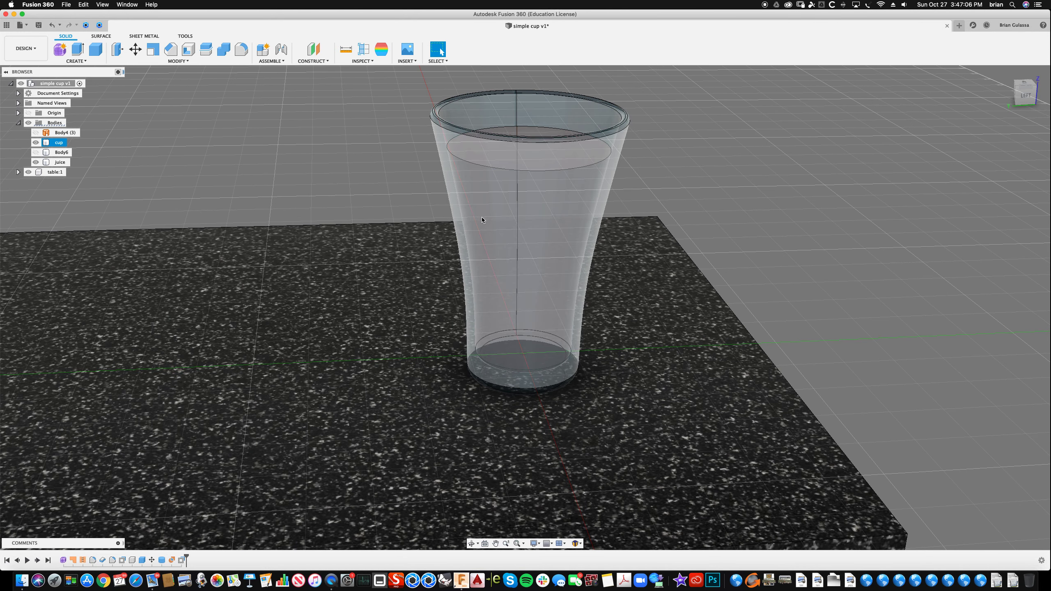
pyautogui.click(259, 157)
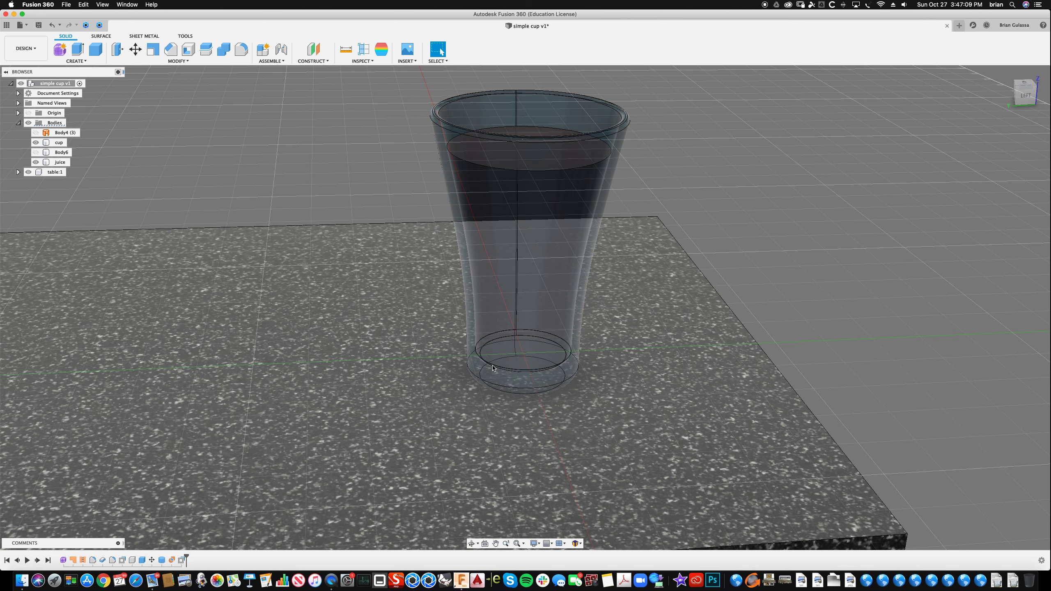
pyautogui.click(522, 357)
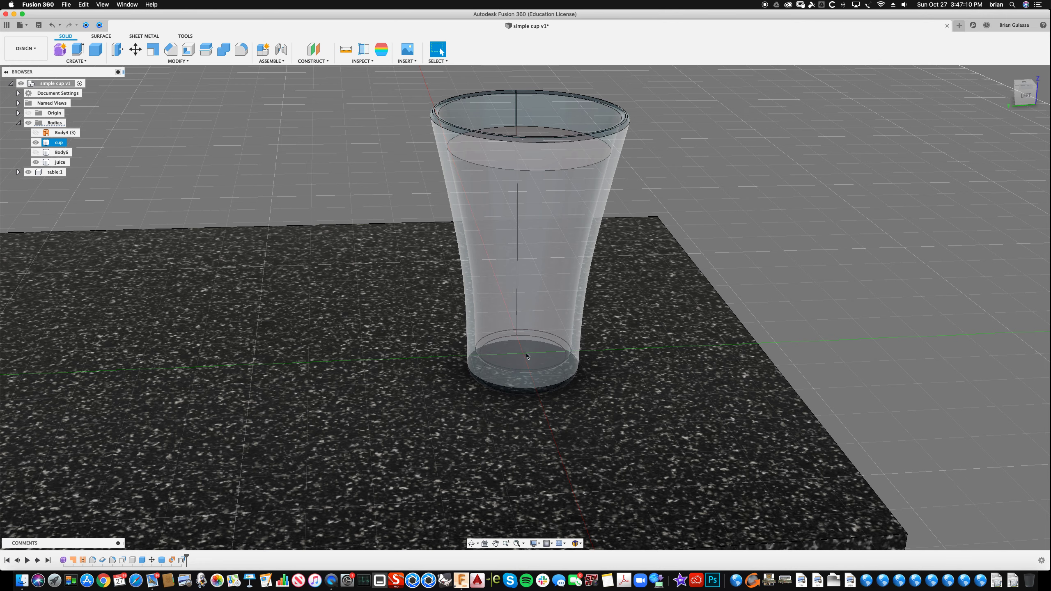
pyautogui.click(714, 199)
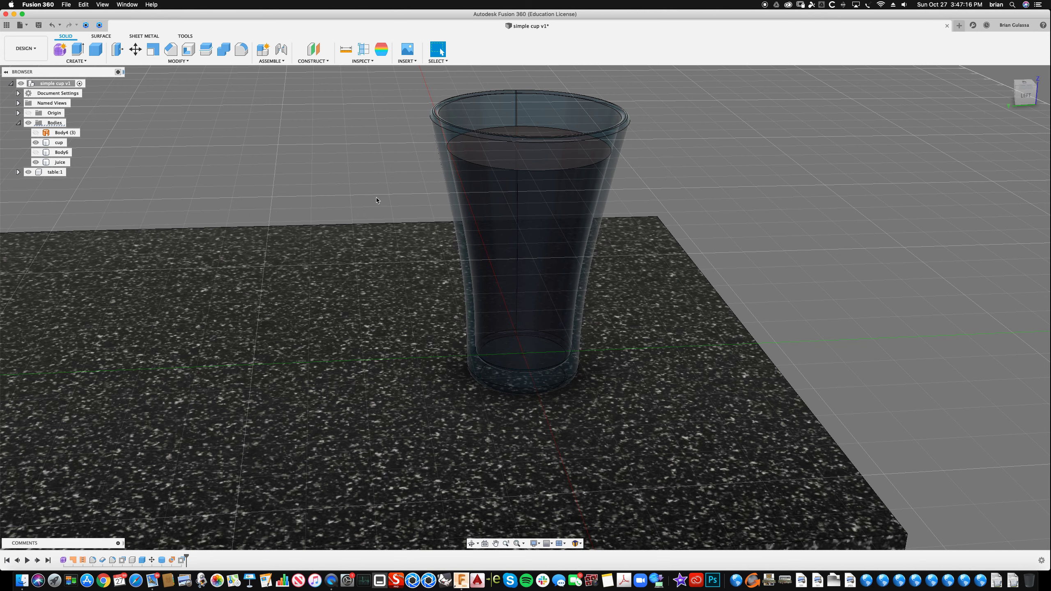
pyautogui.click(439, 146)
pyautogui.click(244, 148)
pyautogui.click(496, 148)
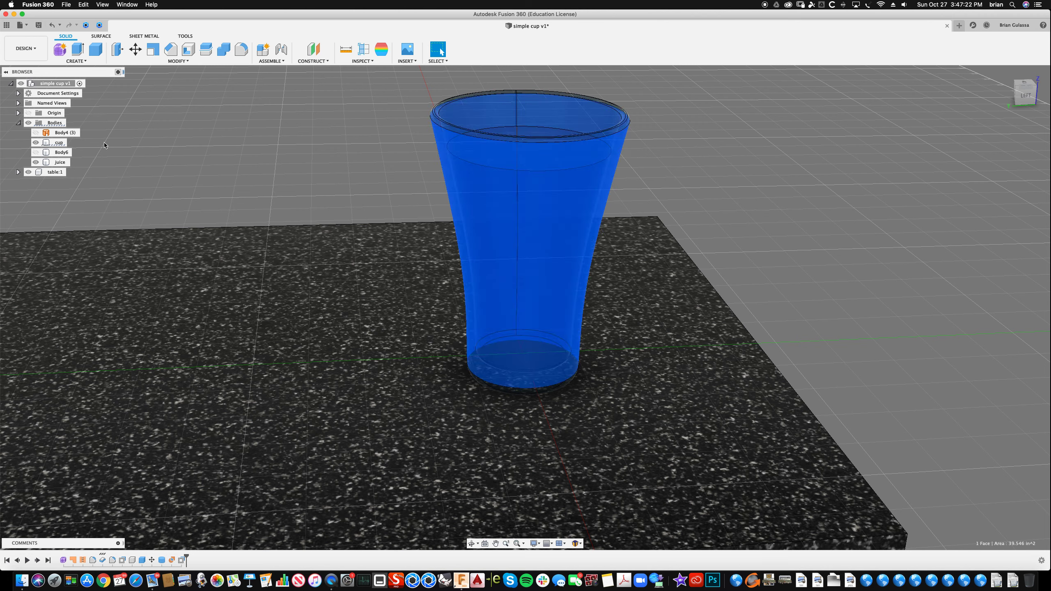
pyautogui.click(58, 142)
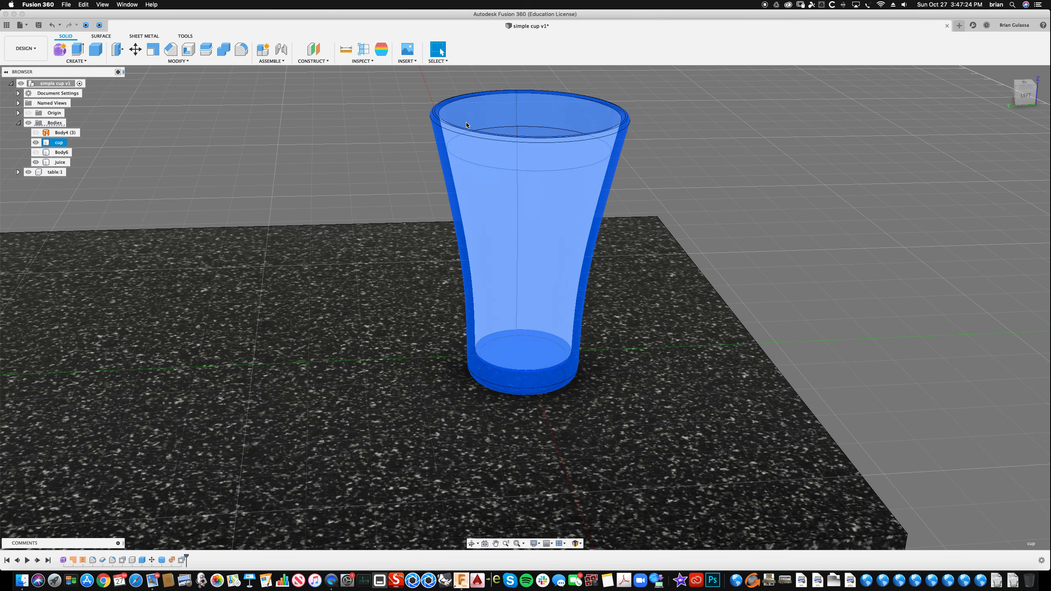
pyautogui.click(203, 147)
# Step: Copy the cup and juice bodies with Move/Copy and place the copy 4.388 in beside the original along the table
pyautogui.click(59, 162)
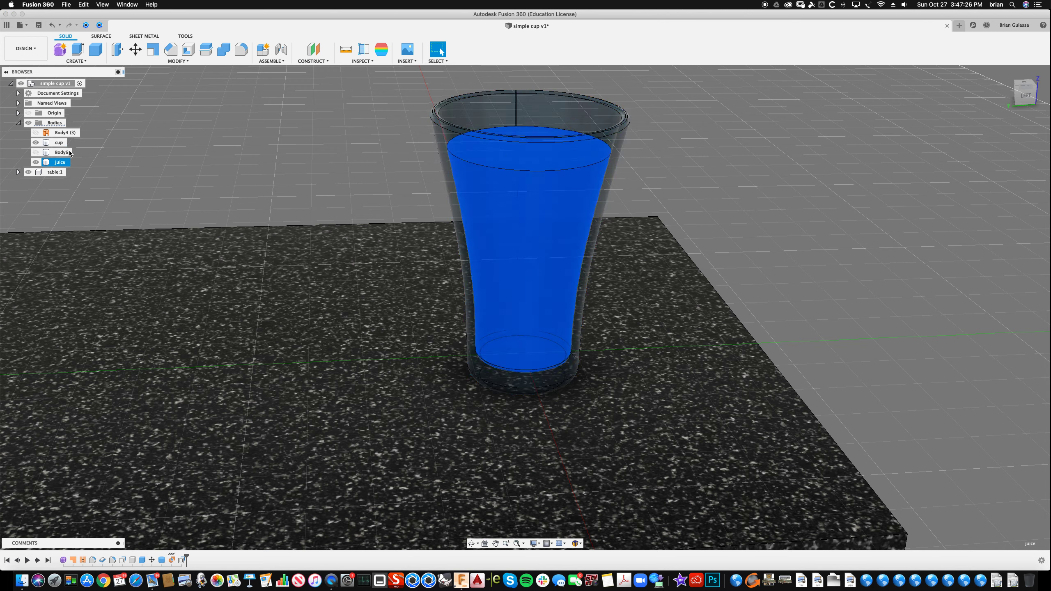
pyautogui.click(59, 144)
pyautogui.rightClick(202, 144)
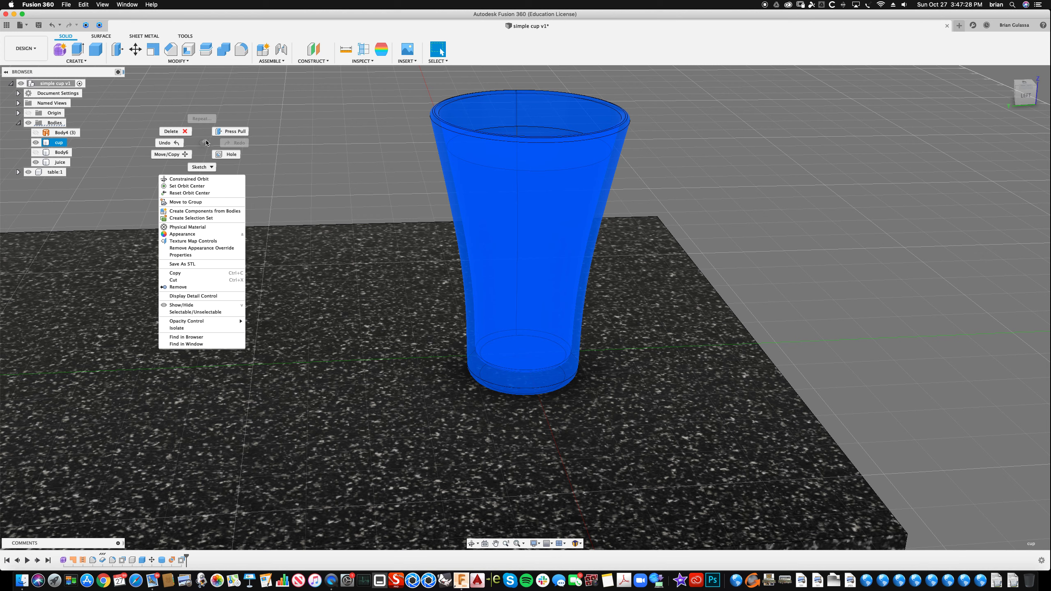
pyautogui.click(182, 155)
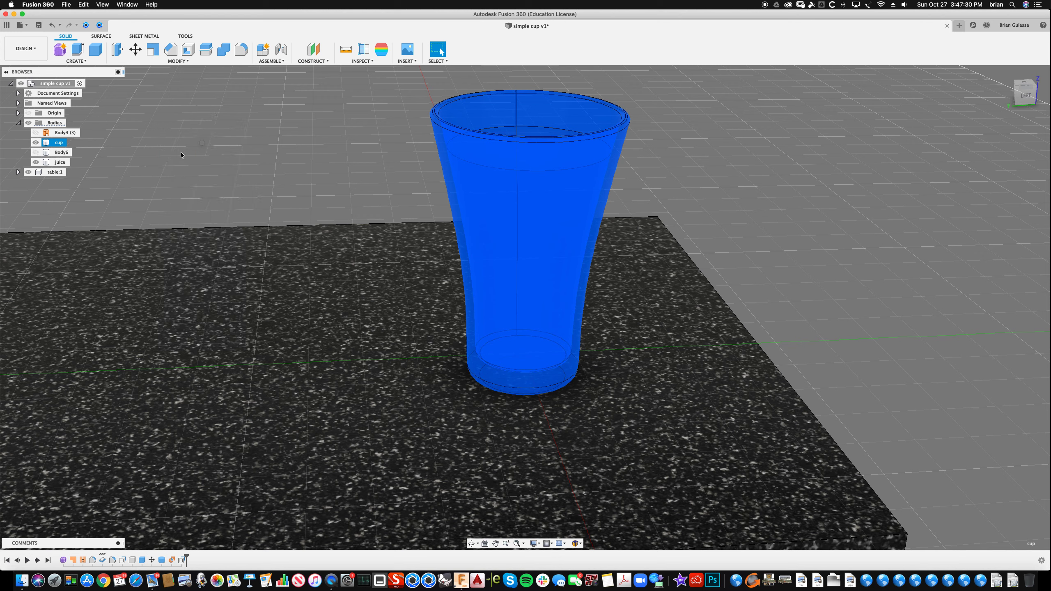
pyautogui.click(61, 162)
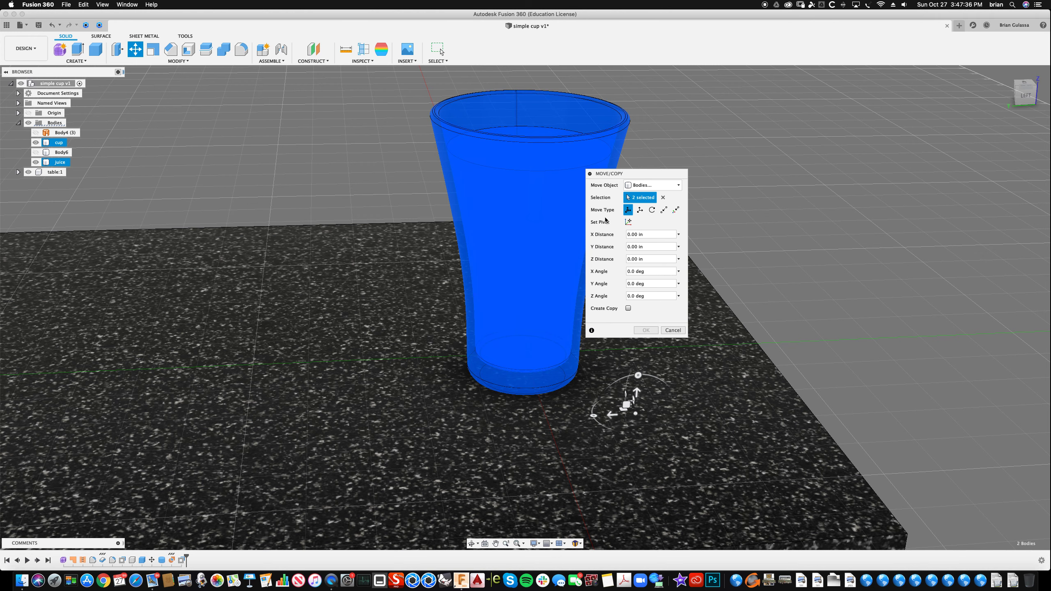
pyautogui.click(628, 308)
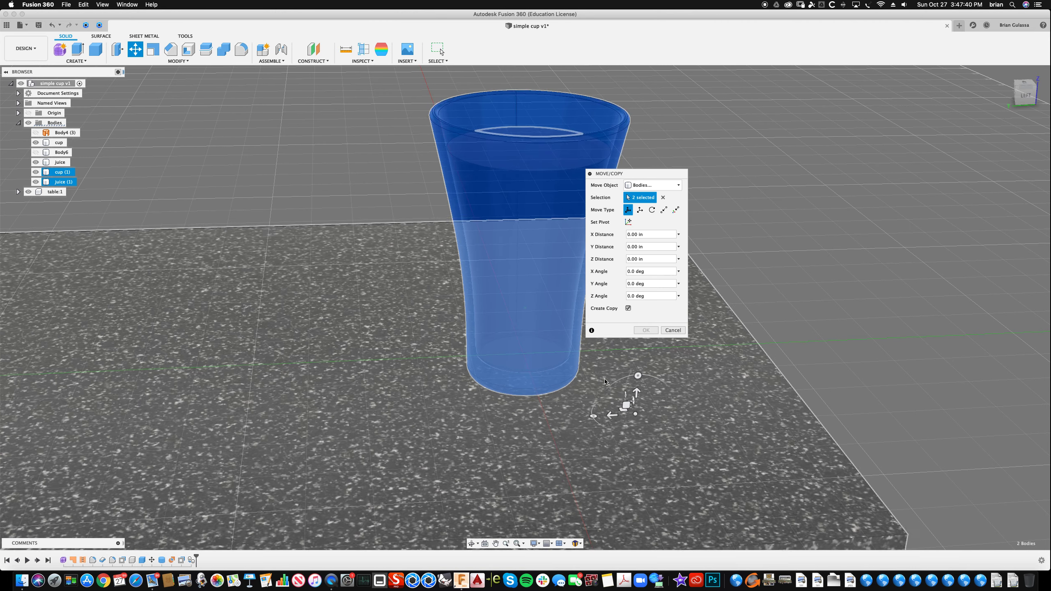
pyautogui.scroll(-1, 378, 346)
pyautogui.moveTo(601, 414); pyautogui.dragTo(364, 425)
pyautogui.click(646, 331)
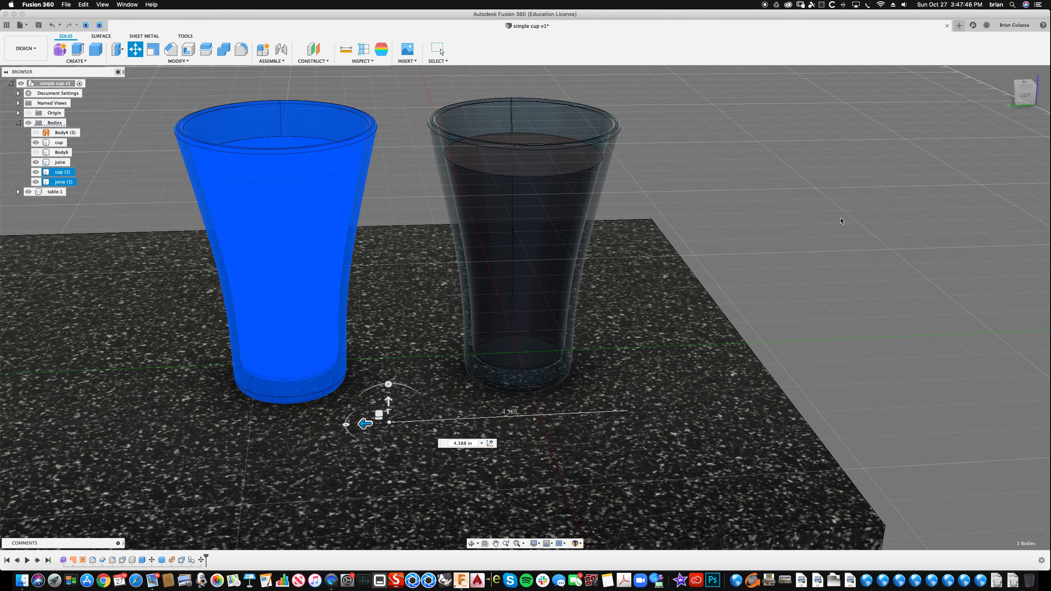
# Step: Open the original cup's form feature for editing from the timeline
pyautogui.keyDown('shift'); pyautogui.moveTo(840, 220); pyautogui.dragTo(872, 244, button='middle'); pyautogui.keyUp('shift')
pyautogui.keyDown('shift'); pyautogui.moveTo(520, 263); pyautogui.dragTo(520, 265, button='middle'); pyautogui.keyUp('shift')
pyautogui.click(521, 268)
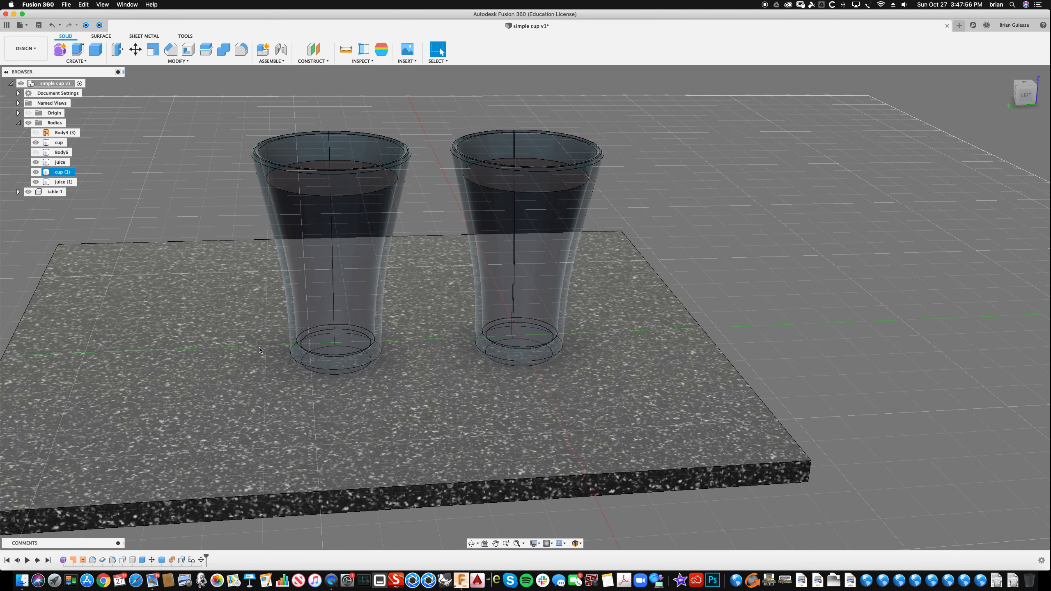
pyautogui.rightClick(63, 562)
pyautogui.click(89, 482)
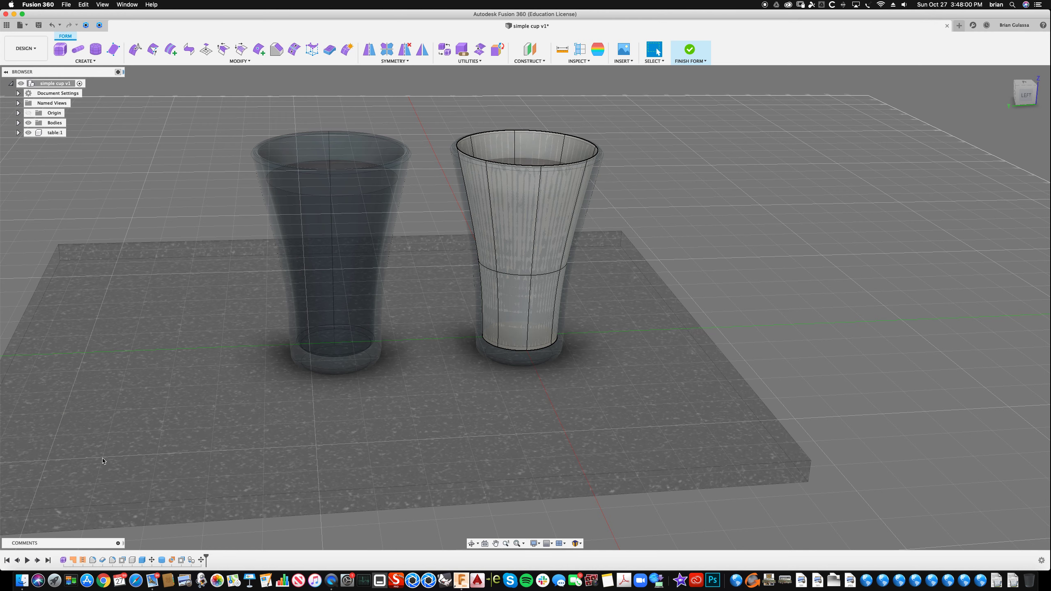
# Step: Select the form's top rim edge loop with Edit Form and lower it about 0.614 in to shorten the cup
pyautogui.doubleClick(556, 158)
pyautogui.rightClick(699, 139)
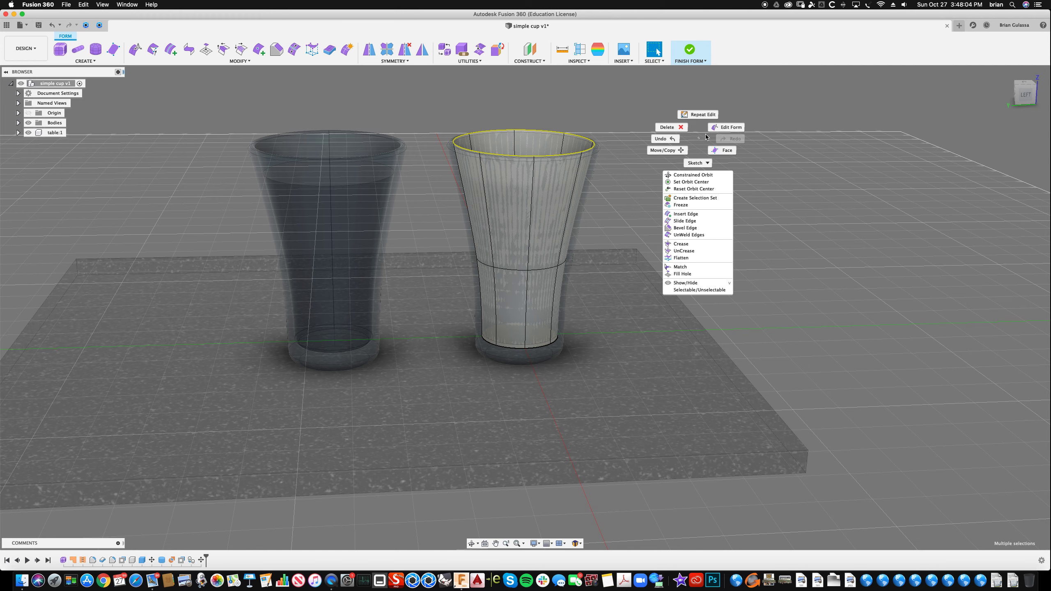
pyautogui.click(728, 128)
pyautogui.moveTo(520, 112); pyautogui.dragTo(520, 143)
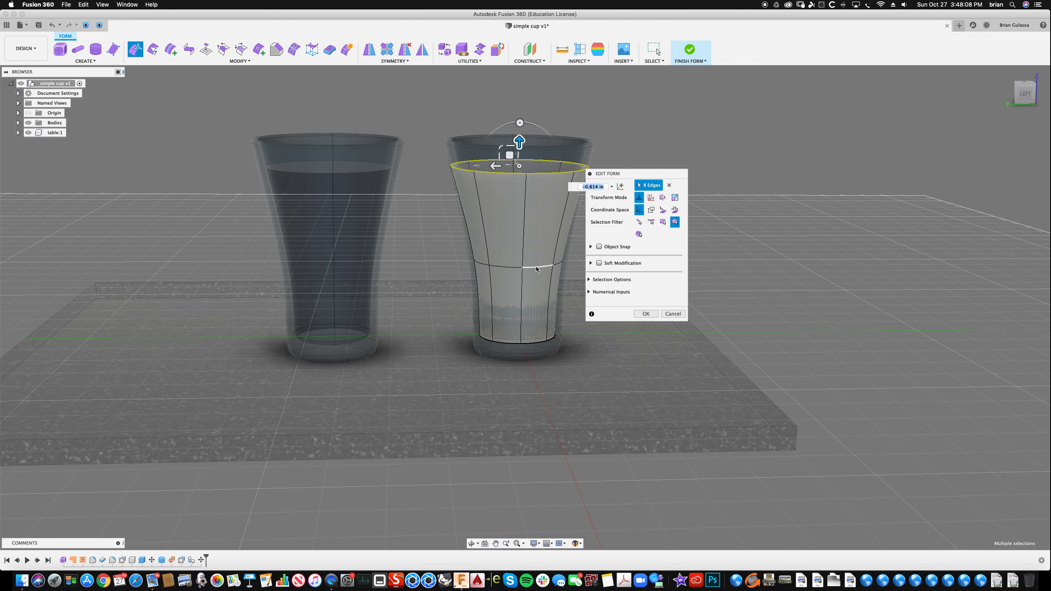
# Step: Scale the form's middle edge loop outward to give the cup rounded sides, and finish the form edit
pyautogui.doubleClick(539, 270)
pyautogui.keyDown('shift'); pyautogui.moveTo(518, 238); pyautogui.dragTo(519, 265, button='middle'); pyautogui.keyUp('shift')
pyautogui.moveTo(519, 265); pyautogui.dragTo(522, 272)
pyautogui.moveTo(527, 275); pyautogui.dragTo(529, 276)
pyautogui.click(646, 313)
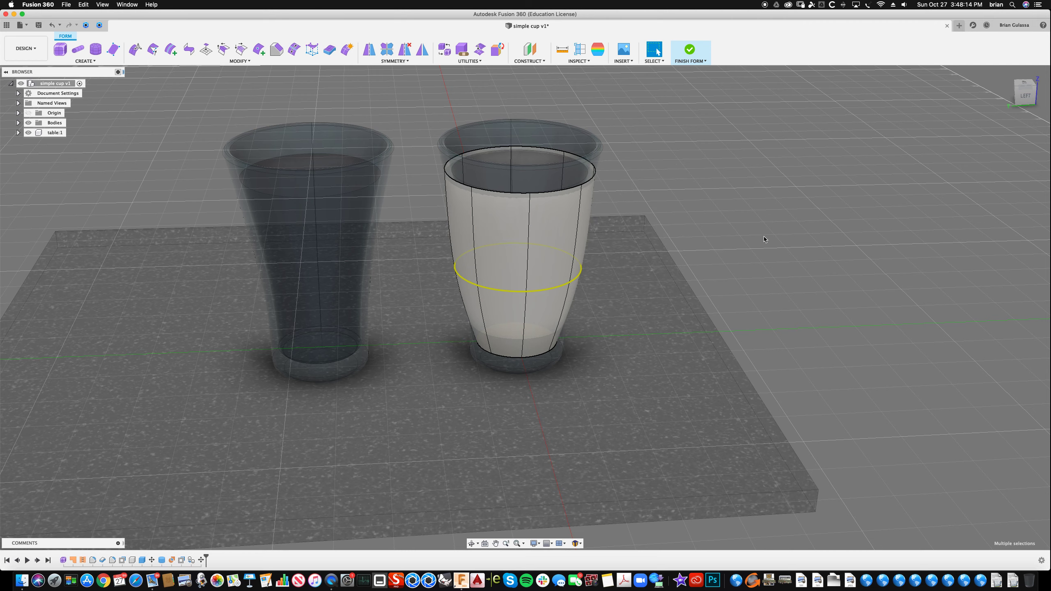
pyautogui.keyDown('shift'); pyautogui.moveTo(788, 189); pyautogui.dragTo(733, 204, button='middle'); pyautogui.keyUp('shift')
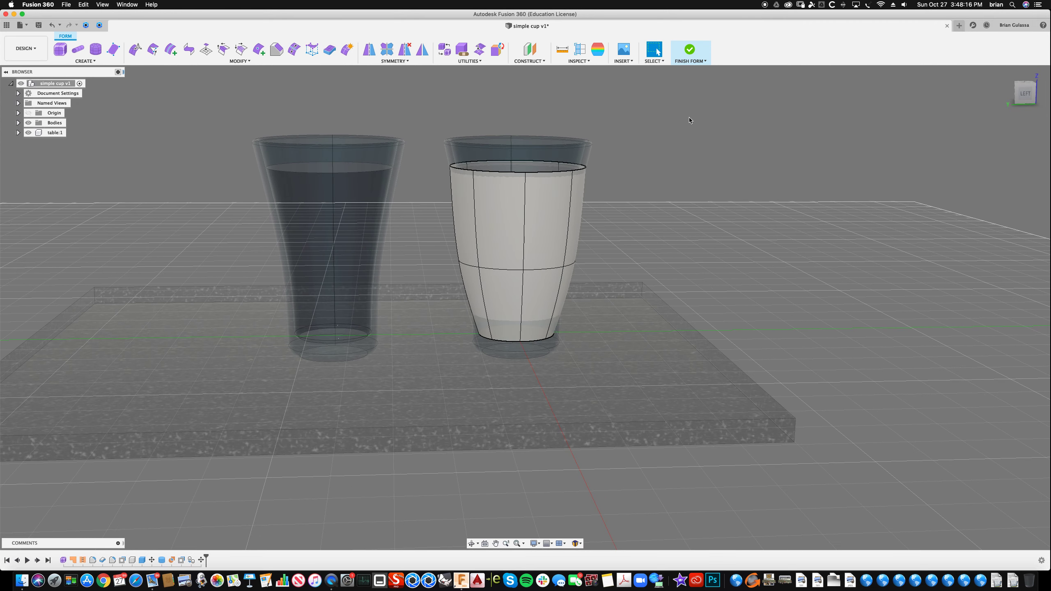
pyautogui.click(689, 48)
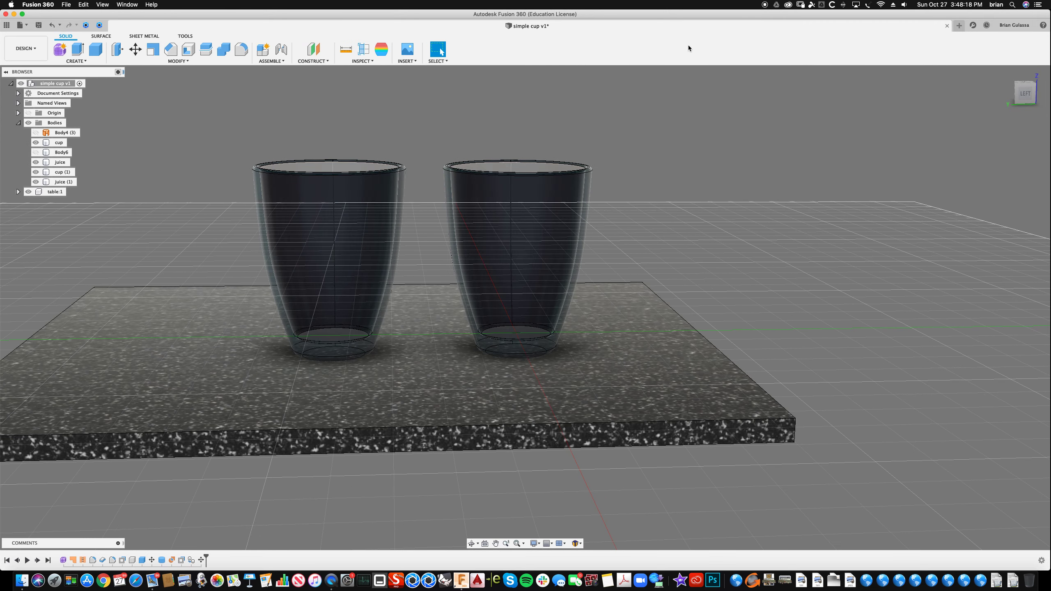
pyautogui.keyDown('shift'); pyautogui.moveTo(726, 174); pyautogui.dragTo(747, 177, button='middle'); pyautogui.keyUp('shift')
pyautogui.keyDown('shift'); pyautogui.scroll(-5, 747, 176); pyautogui.keyUp('shift')
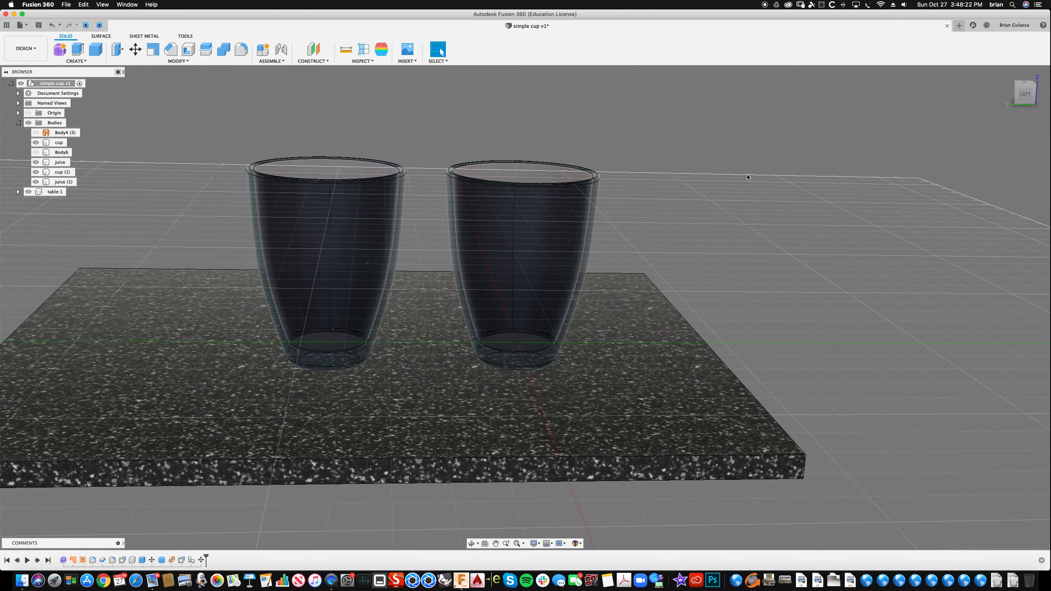
pyautogui.scroll(3, 748, 175)
pyautogui.keyDown('shift'); pyautogui.moveTo(748, 176); pyautogui.dragTo(730, 182, button='middle'); pyautogui.keyUp('shift')
pyautogui.scroll(-2, 711, 188)
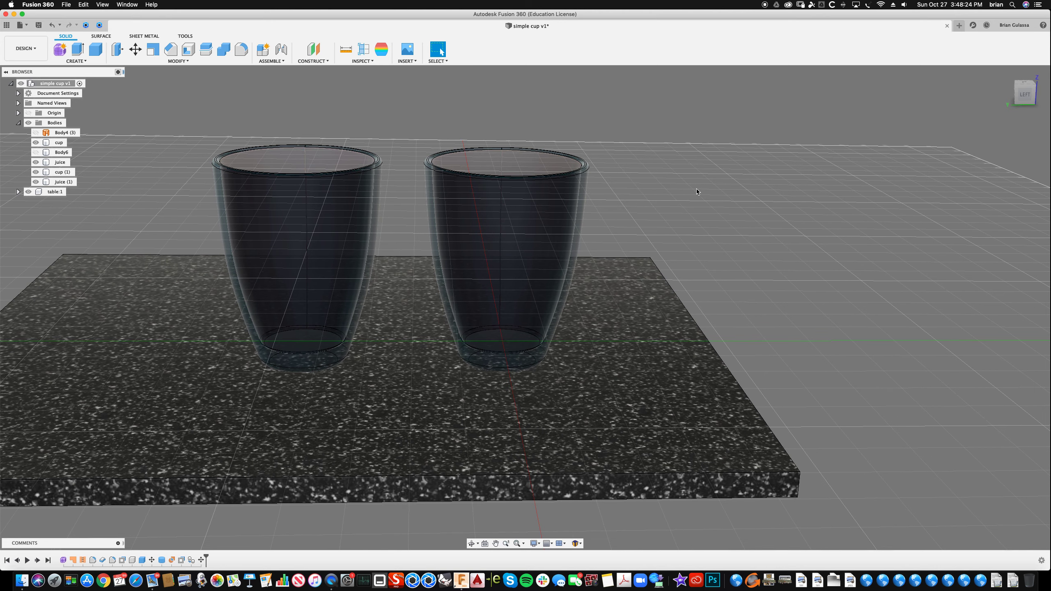
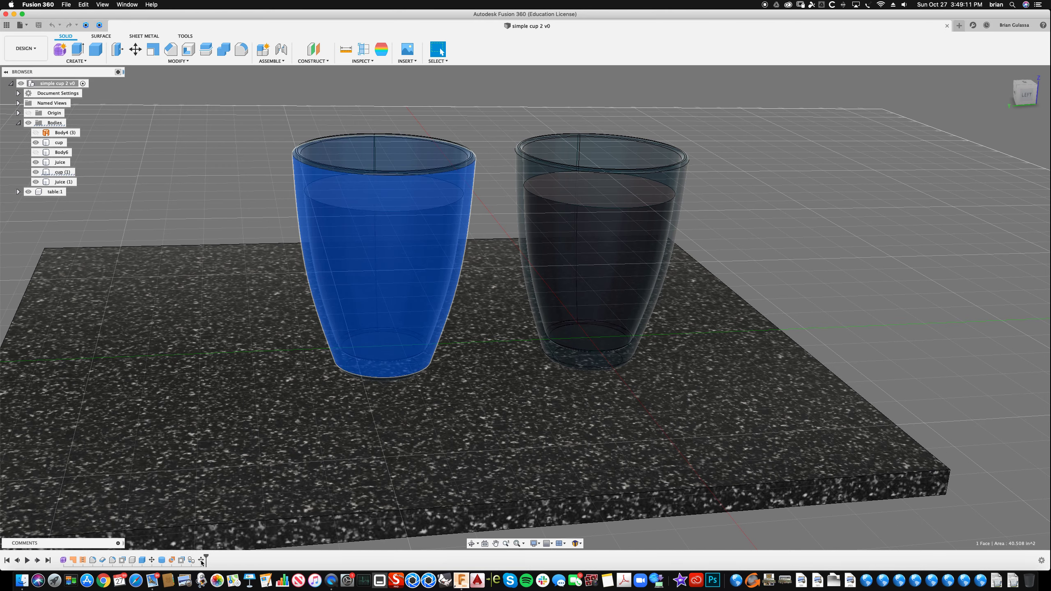
# Step: Delete the move feature that offsets the copied cup and juice from the timeline
pyautogui.click(202, 560)
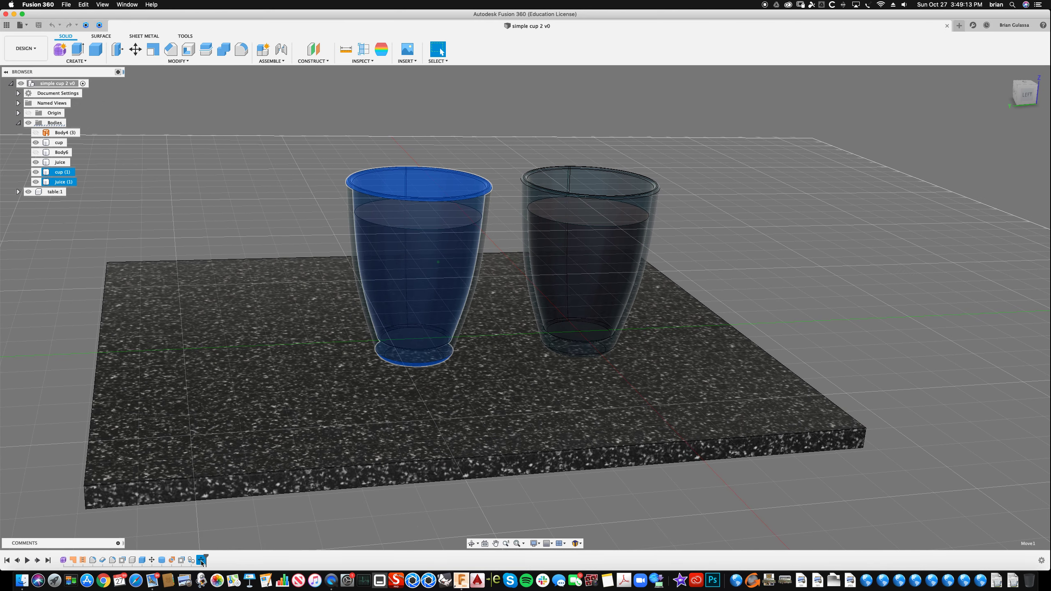
pyautogui.rightClick(201, 561)
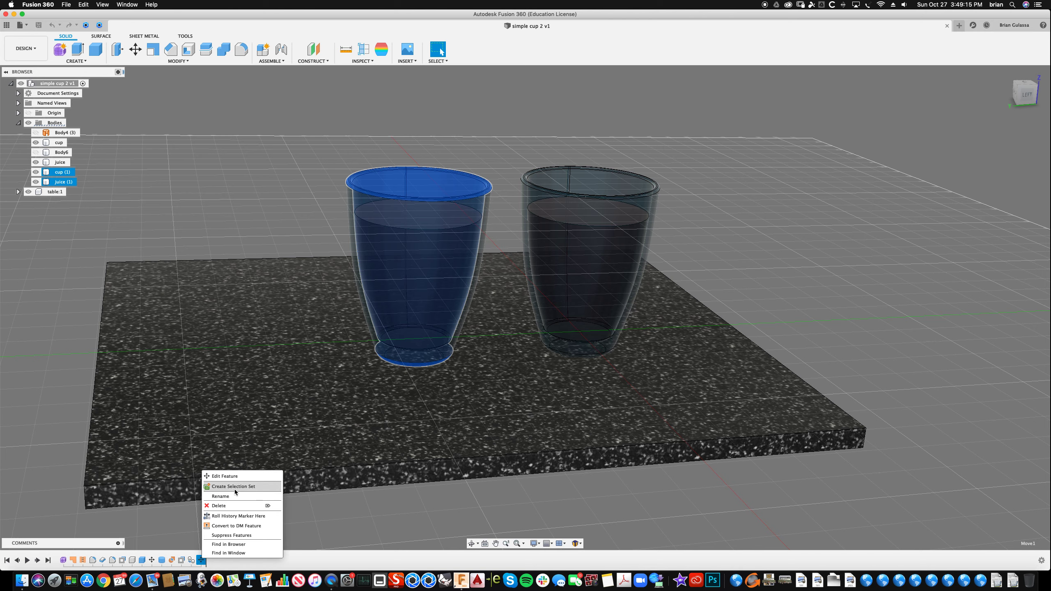
pyautogui.click(228, 506)
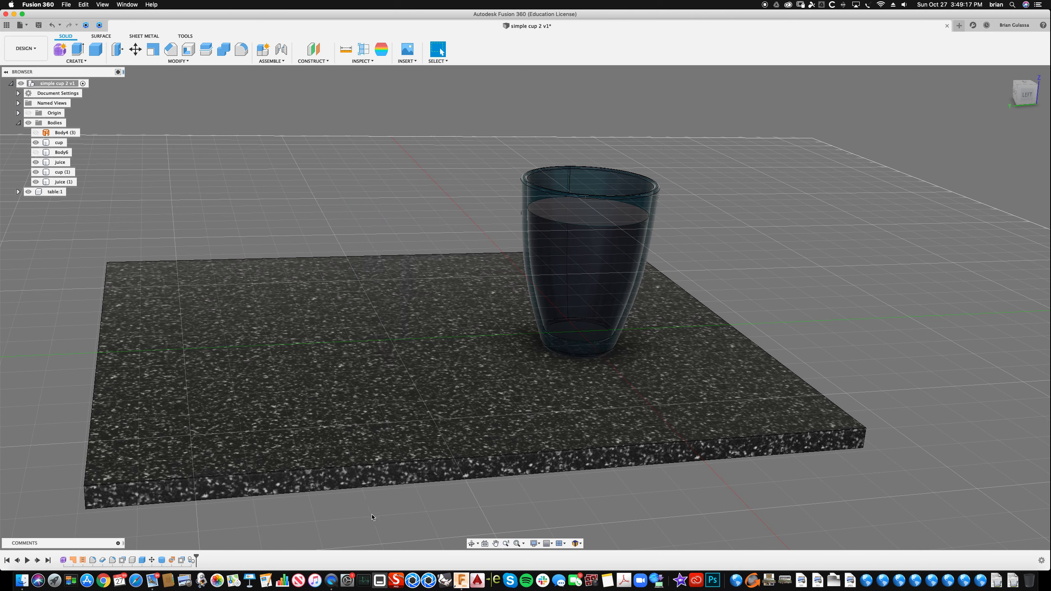
# Step: Reopen the original cup's form feature for editing from the timeline
pyautogui.scroll(2, 676, 328)
pyautogui.scroll(3, 843, 223)
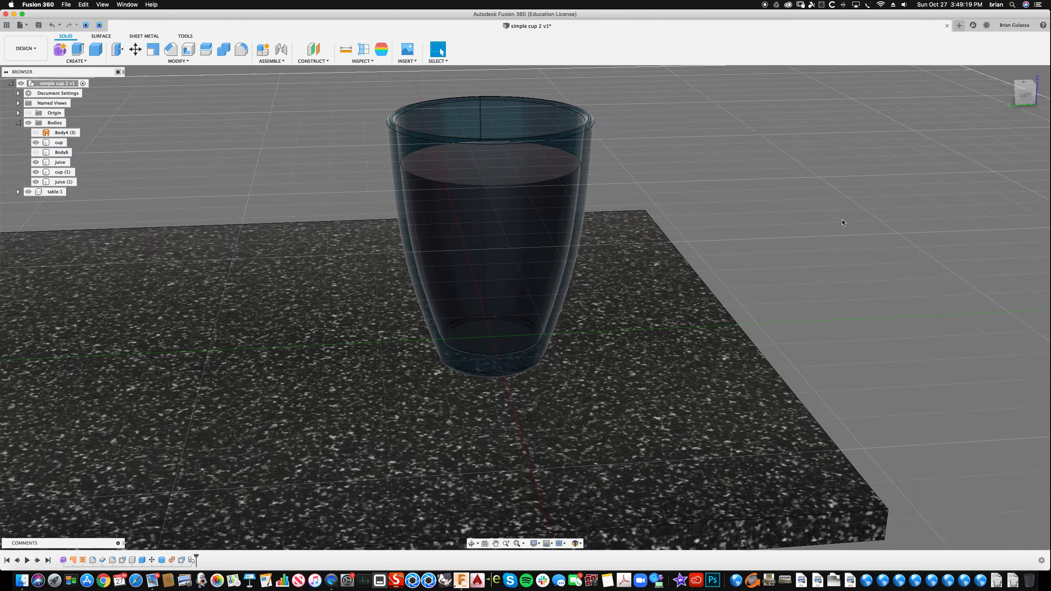
pyautogui.keyDown('shift'); pyautogui.moveTo(843, 223); pyautogui.dragTo(822, 223, button='middle'); pyautogui.keyUp('shift')
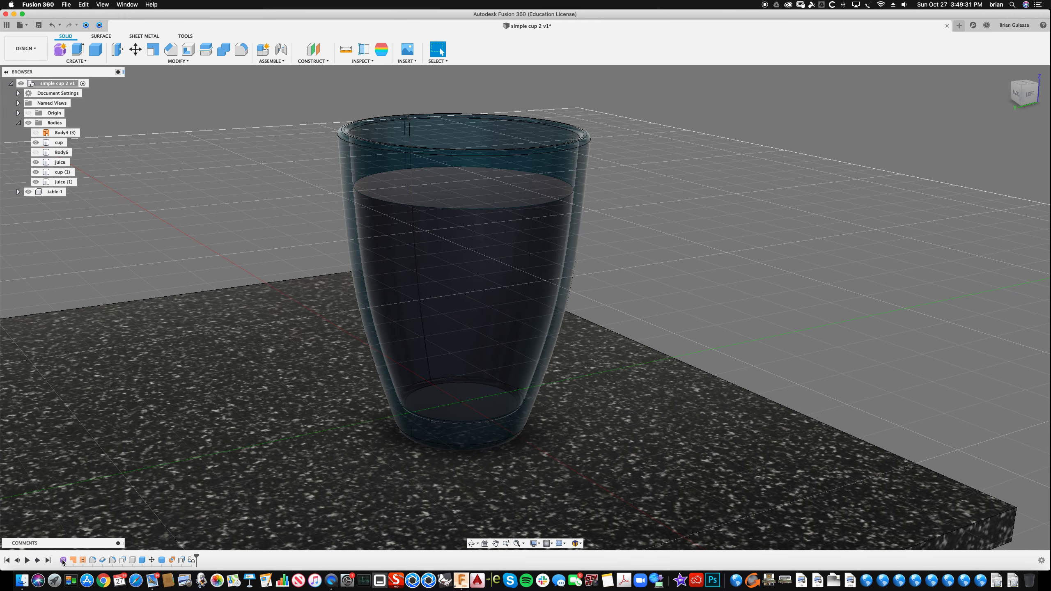
pyautogui.rightClick(63, 561)
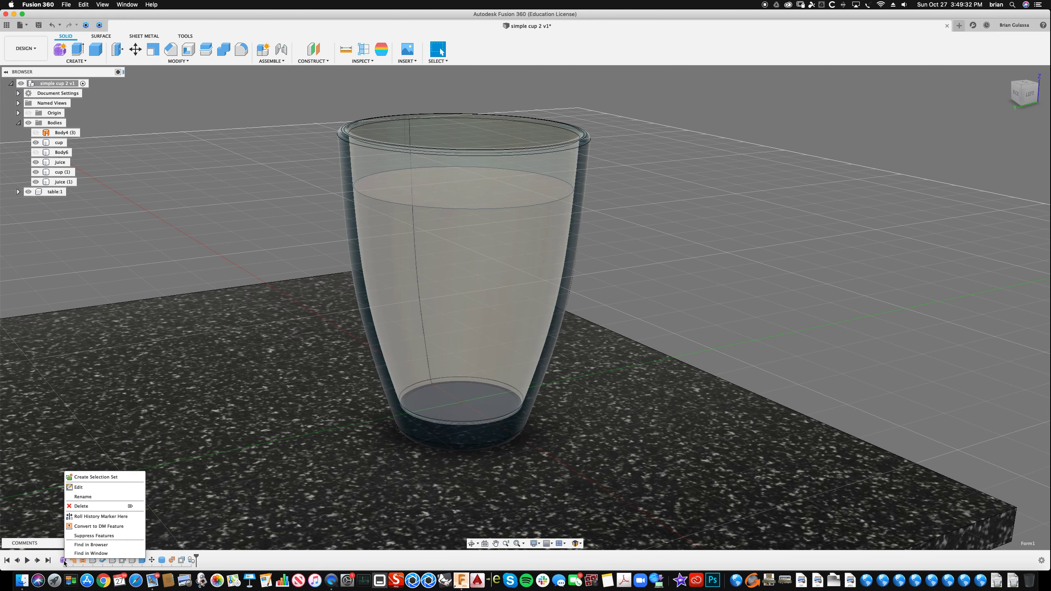
pyautogui.click(90, 488)
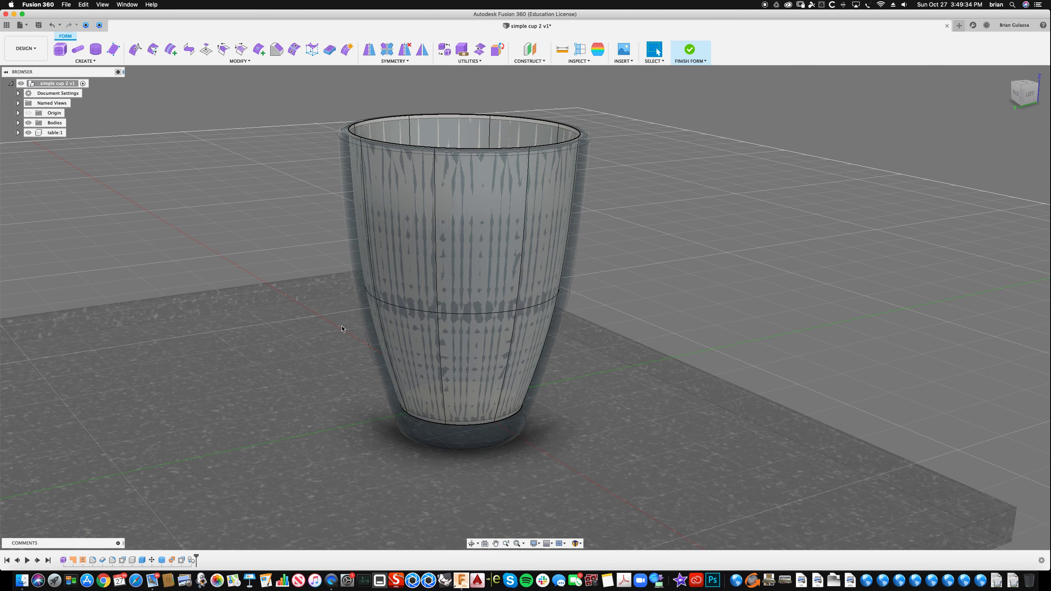
pyautogui.click(545, 297)
pyautogui.keyDown('shift'); pyautogui.moveTo(545, 297); pyautogui.dragTo(617, 239, button='middle'); pyautogui.keyUp('shift')
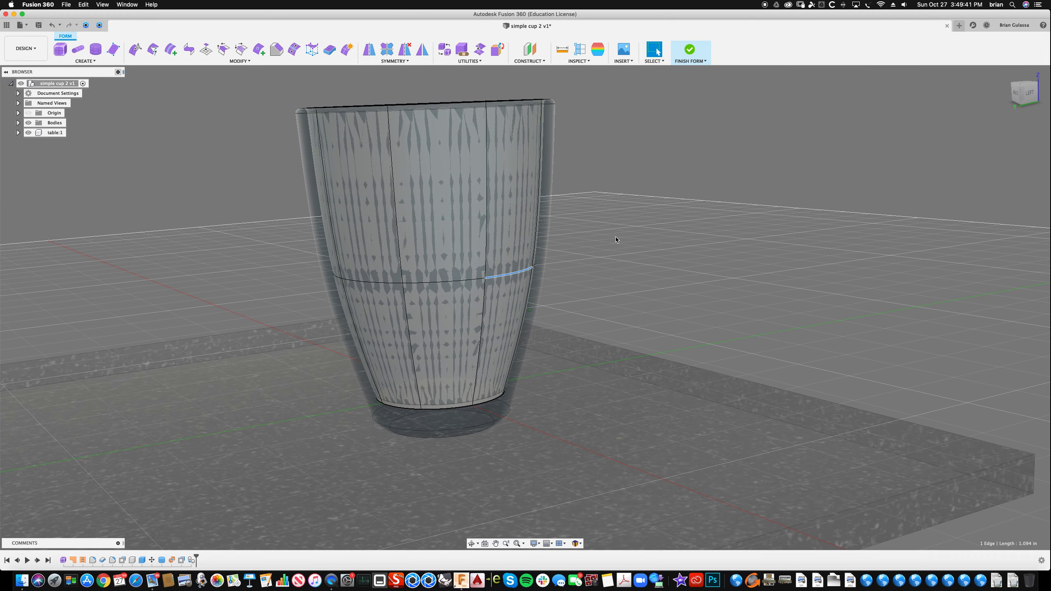
pyautogui.click(623, 242)
pyautogui.keyDown('shift'); pyautogui.moveTo(469, 275); pyautogui.dragTo(228, 180, button='middle'); pyautogui.keyUp('shift')
pyautogui.keyDown('shift'); pyautogui.moveTo(159, 94); pyautogui.dragTo(89, 69, button='middle'); pyautogui.keyUp('shift')
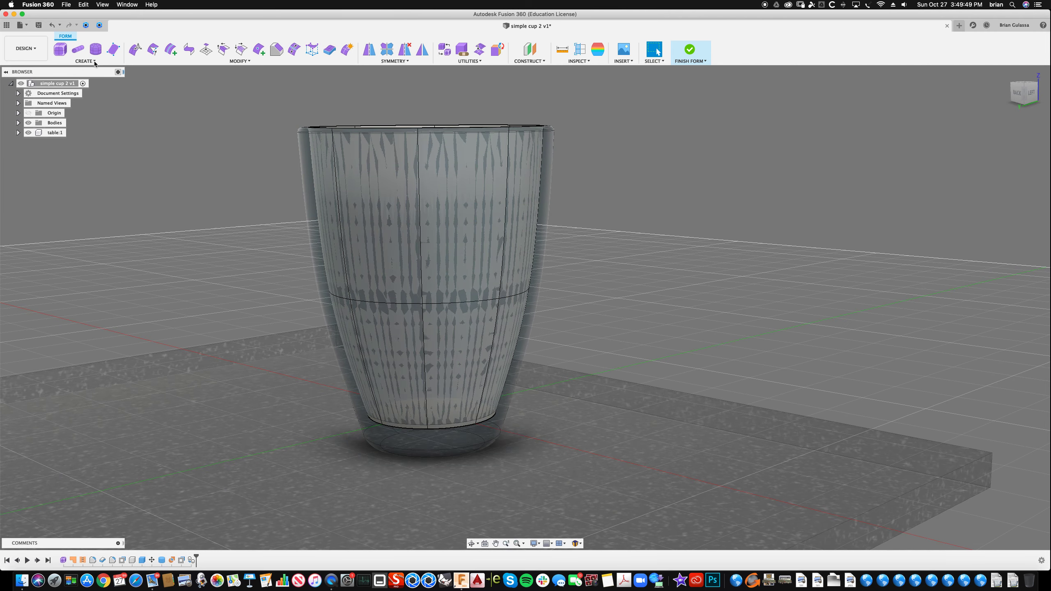
# Step: Insert edge loops on both sides of the form's middle edge loop, using Simple mode at location 0.50
pyautogui.click(90, 61)
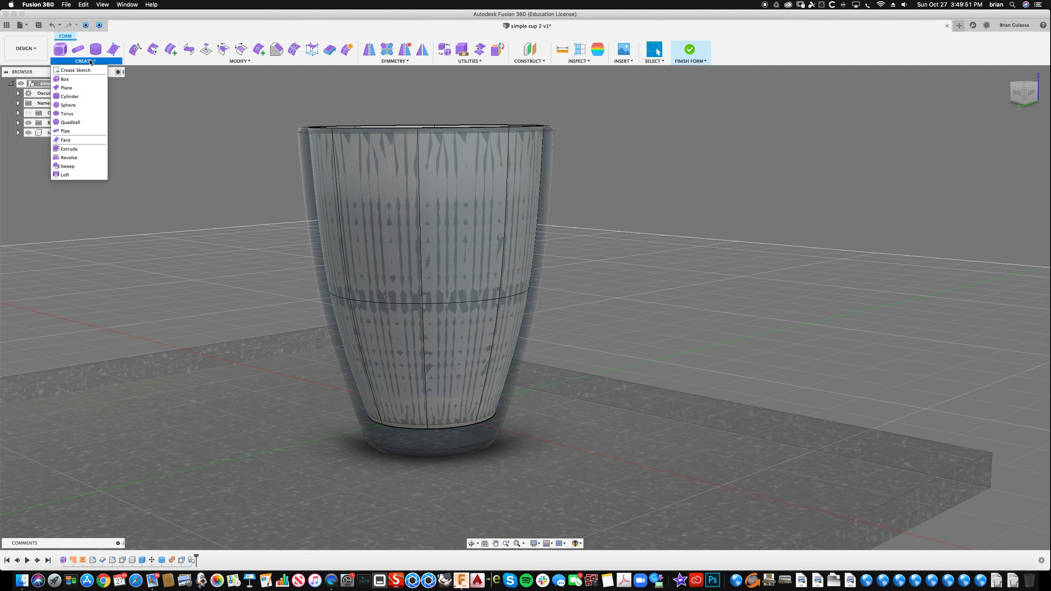
pyautogui.click(207, 65)
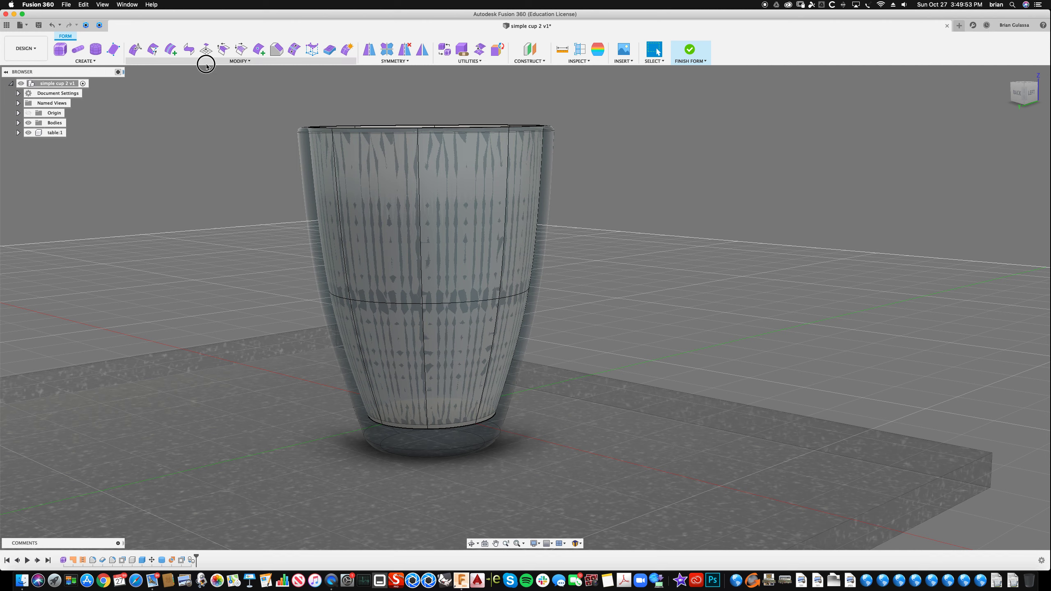
pyautogui.click(239, 62)
pyautogui.click(153, 81)
pyautogui.keyDown('shift'); pyautogui.moveTo(528, 257); pyautogui.dragTo(497, 257, button='middle'); pyautogui.keyUp('shift')
pyautogui.doubleClick(474, 302)
pyautogui.click(661, 211)
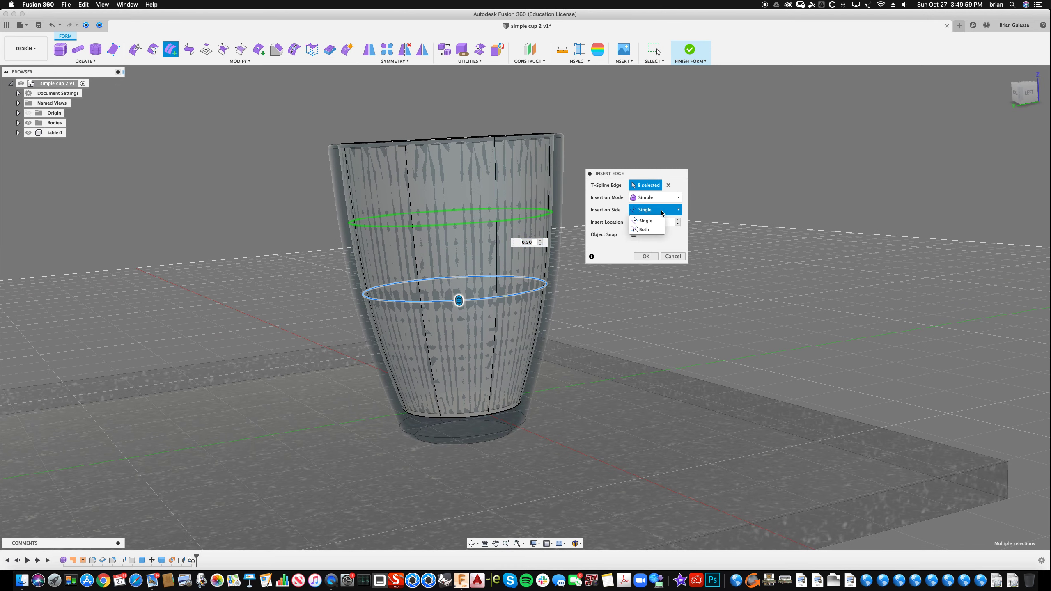
pyautogui.click(649, 231)
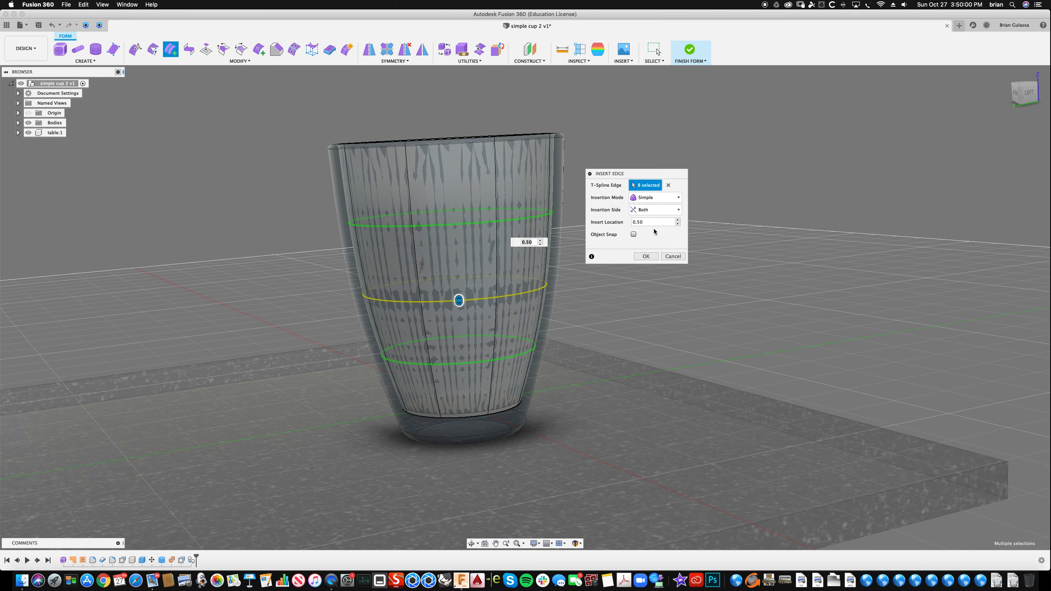
pyautogui.click(646, 257)
# Step: Select the form's middle edge loop with Edit Form and scale it inward to pinch the cup into a narrow waist
pyautogui.keyDown('shift'); pyautogui.moveTo(580, 274); pyautogui.dragTo(504, 292, button='middle'); pyautogui.keyUp('shift')
pyautogui.doubleClick(499, 296)
pyautogui.doubleClick(500, 294)
pyautogui.keyDown('shift'); pyautogui.moveTo(612, 236); pyautogui.dragTo(629, 223, button='middle'); pyautogui.keyUp('shift')
pyautogui.rightClick(633, 223)
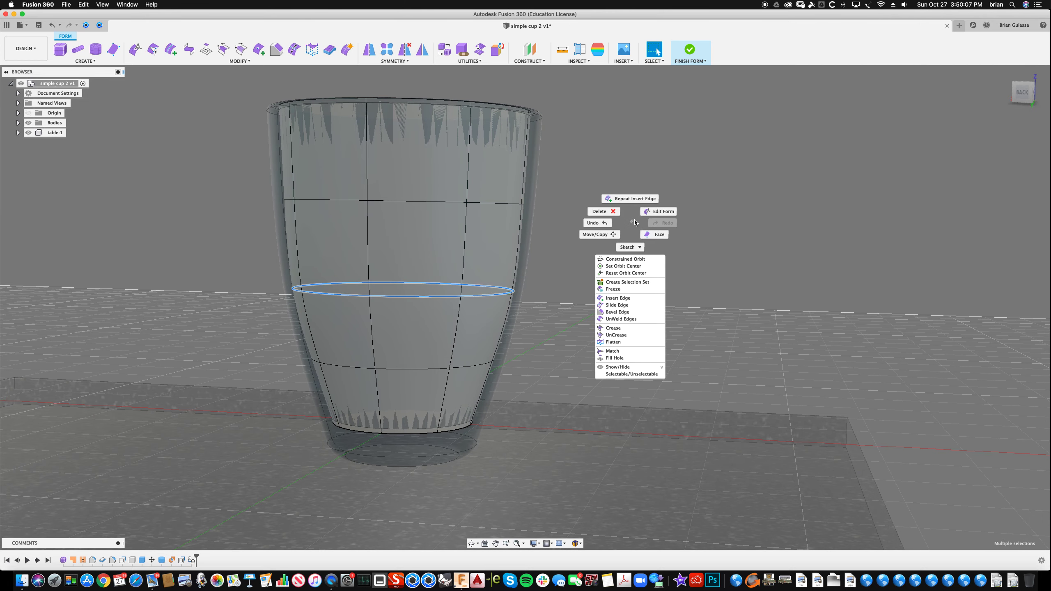
pyautogui.click(663, 212)
pyautogui.keyDown('shift'); pyautogui.moveTo(375, 287); pyautogui.dragTo(402, 288, button='middle'); pyautogui.keyUp('shift')
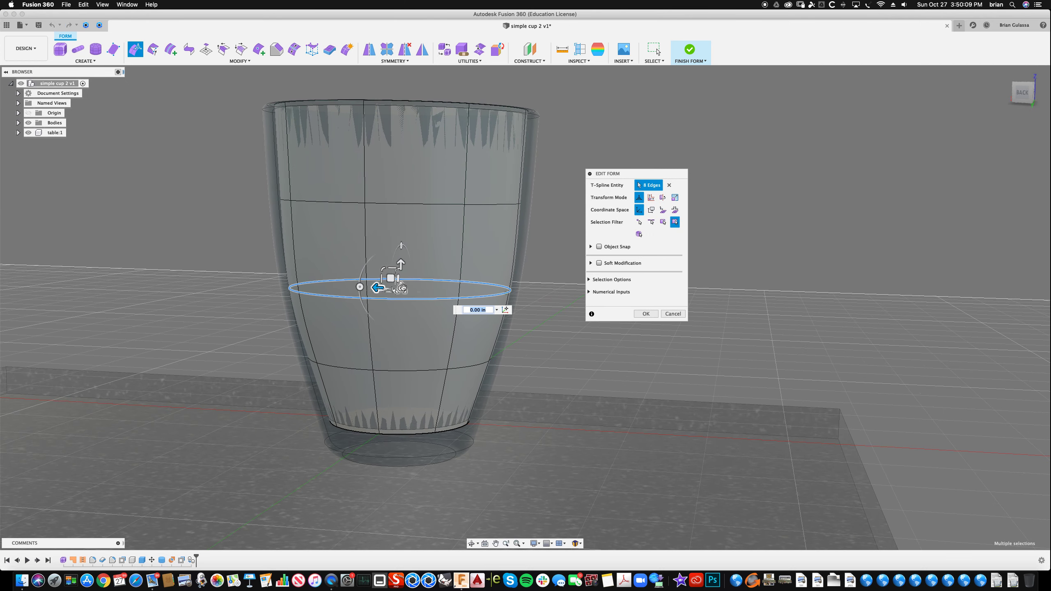
pyautogui.moveTo(402, 291)
pyautogui.mouseDown()
pyautogui.moveTo(412, 289)
pyautogui.moveTo(400, 287)
pyautogui.mouseUp()
# Step: Scale the upper inserted edge loop outward by a factor of about 1.18
pyautogui.doubleClick(493, 204)
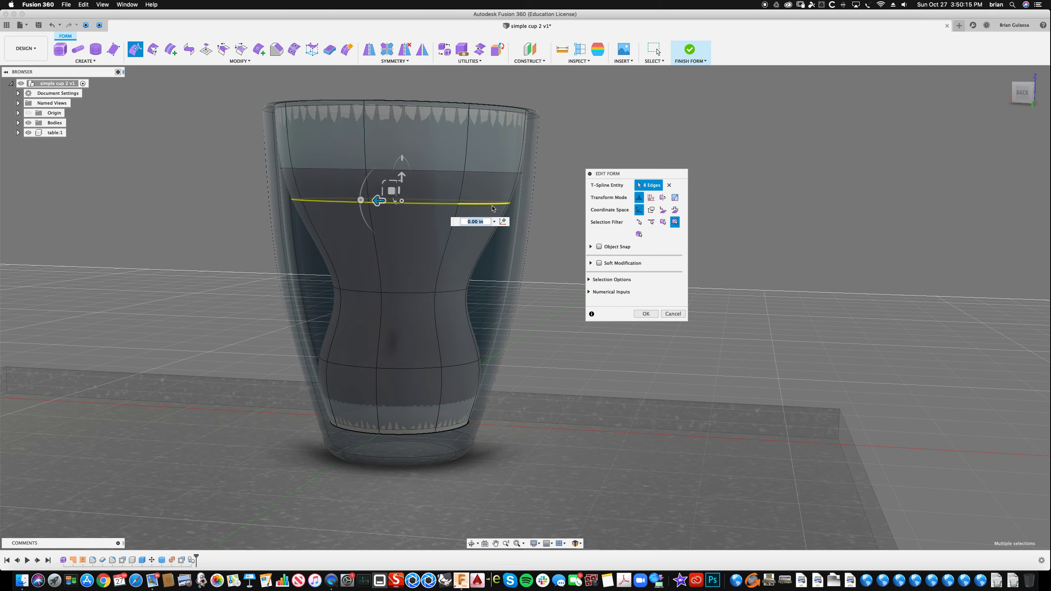
pyautogui.keyDown('shift'); pyautogui.moveTo(441, 198); pyautogui.dragTo(404, 203, button='middle'); pyautogui.keyUp('shift')
pyautogui.moveTo(406, 207); pyautogui.dragTo(403, 211)
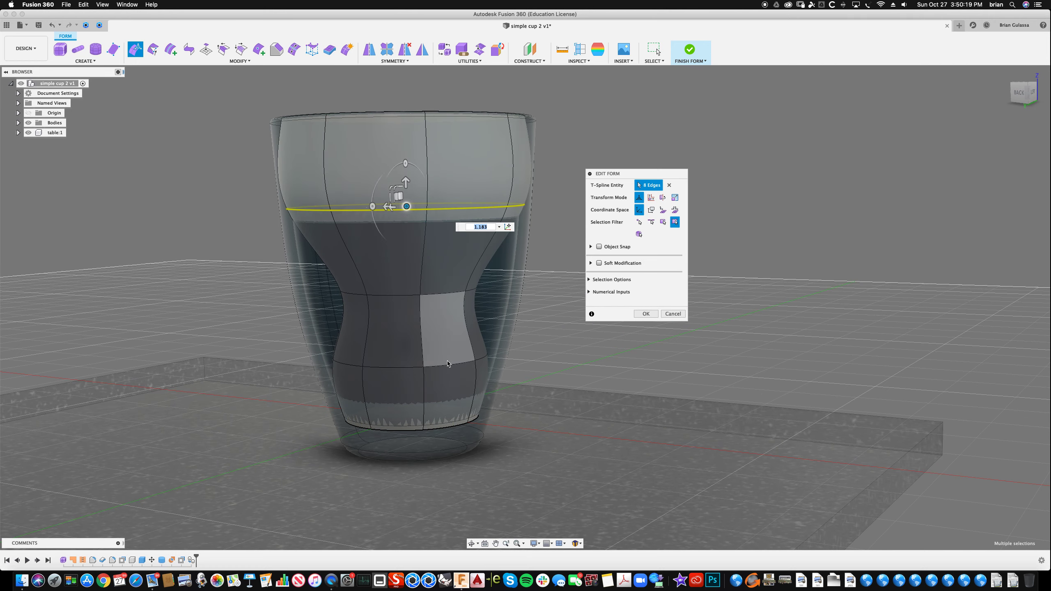
# Step: Lower the bottom inserted edge loop about 0.647 in toward the base of the cup
pyautogui.keyDown('shift'); pyautogui.moveTo(451, 364); pyautogui.dragTo(465, 328, button='middle'); pyautogui.keyUp('shift')
pyautogui.doubleClick(463, 290)
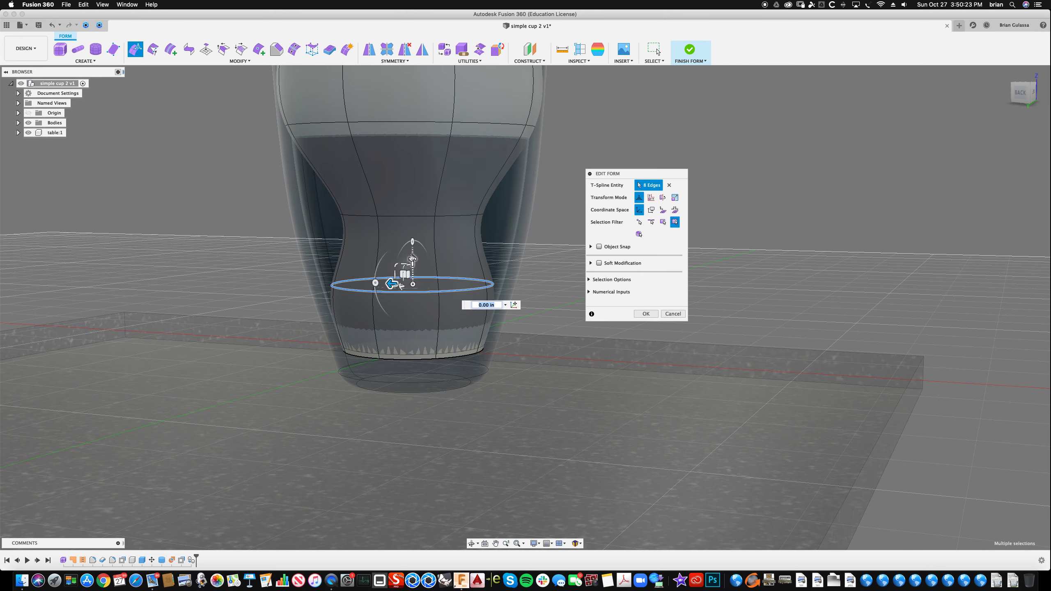
pyautogui.moveTo(414, 259); pyautogui.dragTo(413, 310)
pyautogui.scroll(-3, 455, 286)
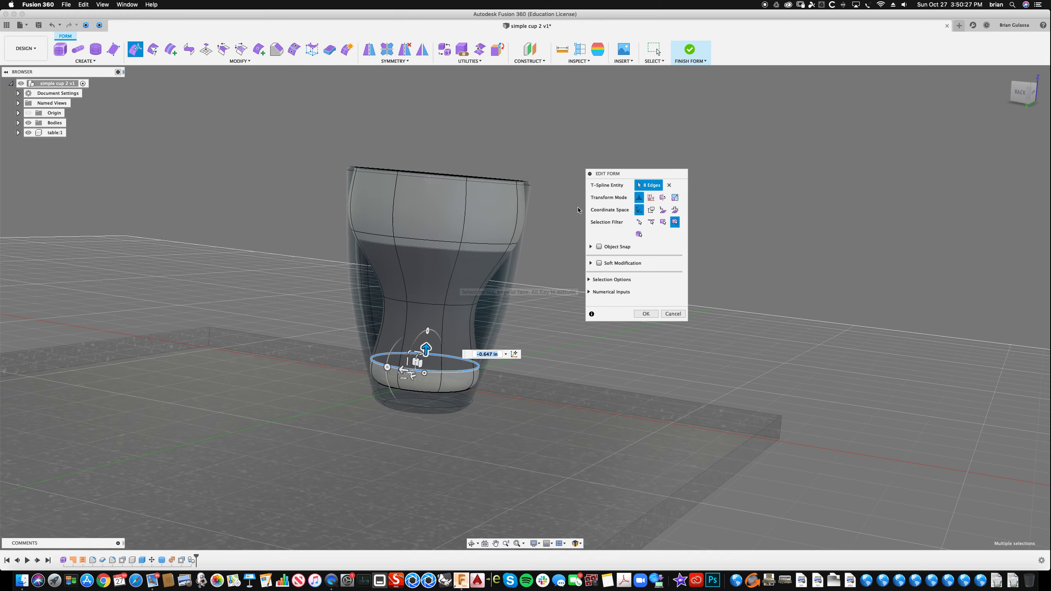
# Step: Move the waist edge loop horizontally about 1.532 in to bend the cup to one side
pyautogui.scroll(2, 538, 290)
pyautogui.keyDown('shift'); pyautogui.moveTo(566, 206); pyautogui.dragTo(387, 308, button='middle'); pyautogui.keyUp('shift')
pyautogui.doubleClick(410, 308)
pyautogui.moveTo(388, 309); pyautogui.dragTo(375, 319)
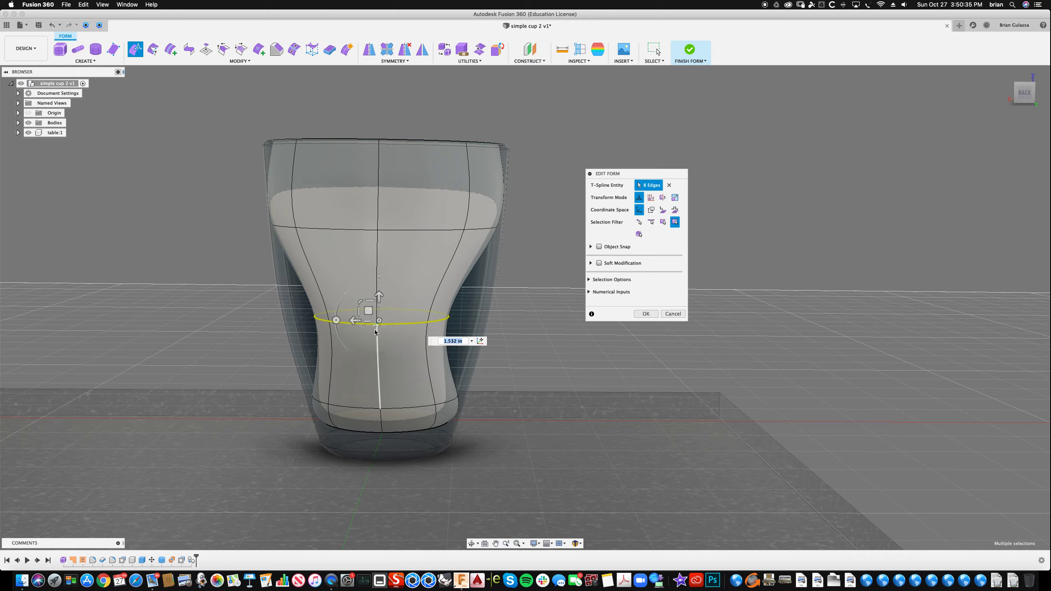
# Step: Shift the waist edge loop partway back toward the cup's center, accept the changes, and finish the form edit
pyautogui.keyDown('shift'); pyautogui.moveTo(375, 327); pyautogui.dragTo(353, 348, button='middle'); pyautogui.keyUp('shift')
pyautogui.scroll(3, 353, 348)
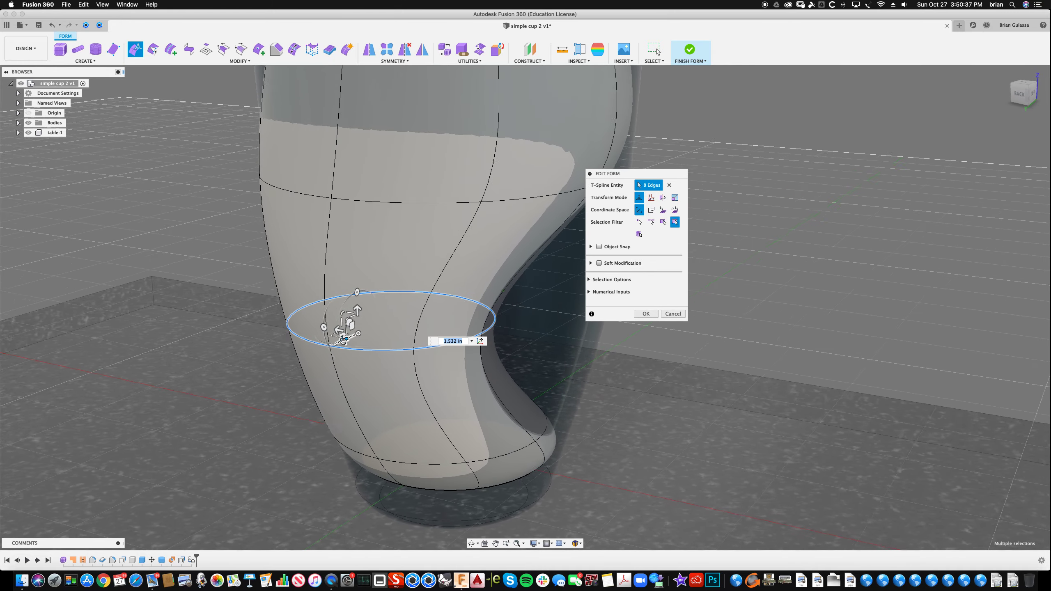
pyautogui.scroll(1, 343, 344)
pyautogui.scroll(-5, 347, 251)
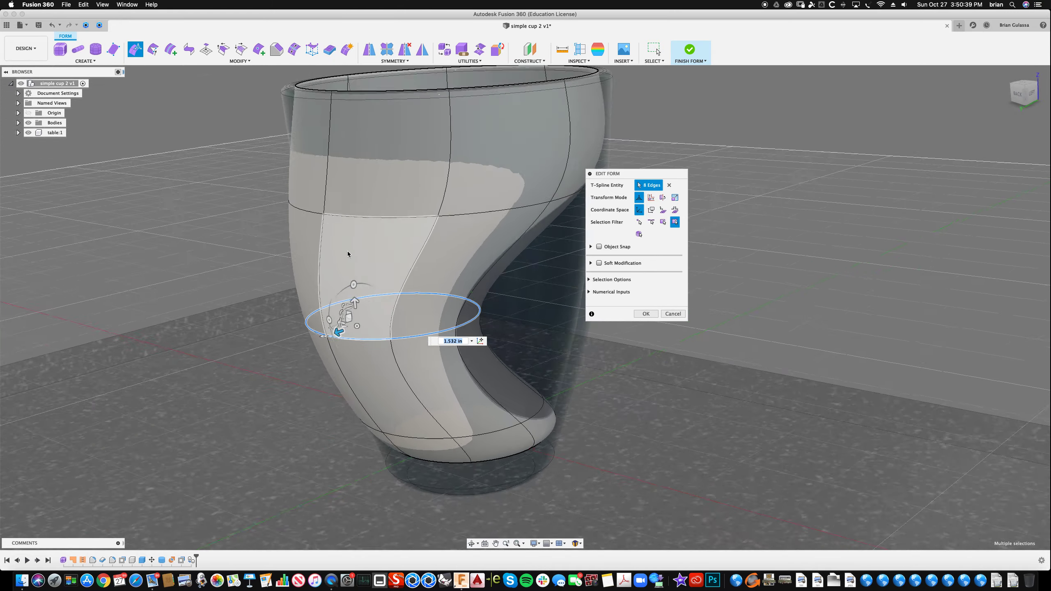
pyautogui.keyDown('shift'); pyautogui.hscroll(-5, 348, 251); pyautogui.keyUp('shift')
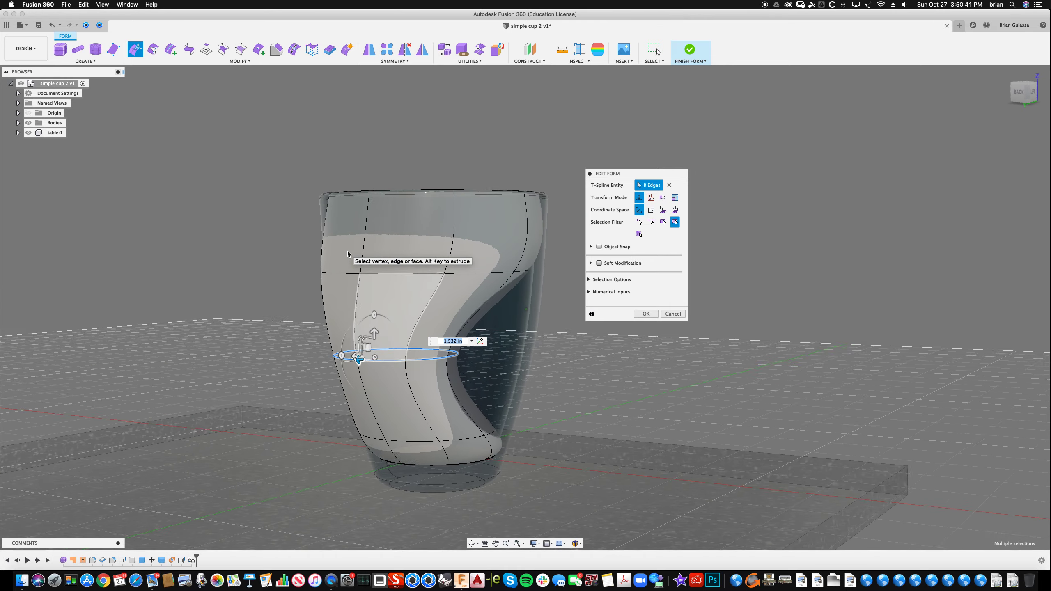
pyautogui.keyDown('shift'); pyautogui.hscroll(4, 348, 251); pyautogui.keyUp('shift')
pyautogui.moveTo(346, 347); pyautogui.dragTo(377, 345)
pyautogui.click(649, 316)
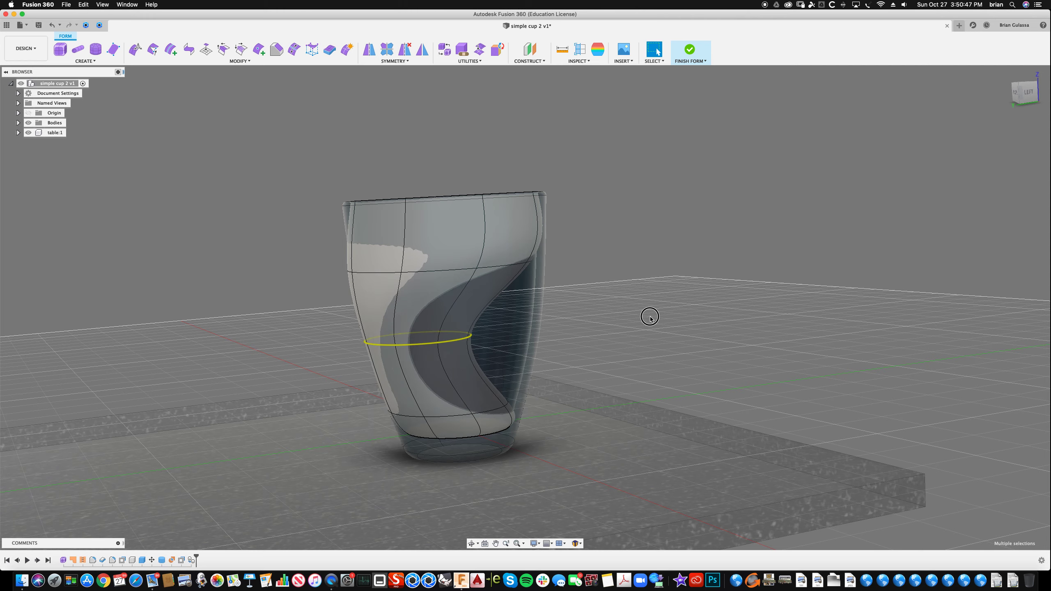
pyautogui.keyDown('shift'); pyautogui.scroll(3, 704, 245); pyautogui.keyUp('shift')
pyautogui.scroll(2, 696, 243)
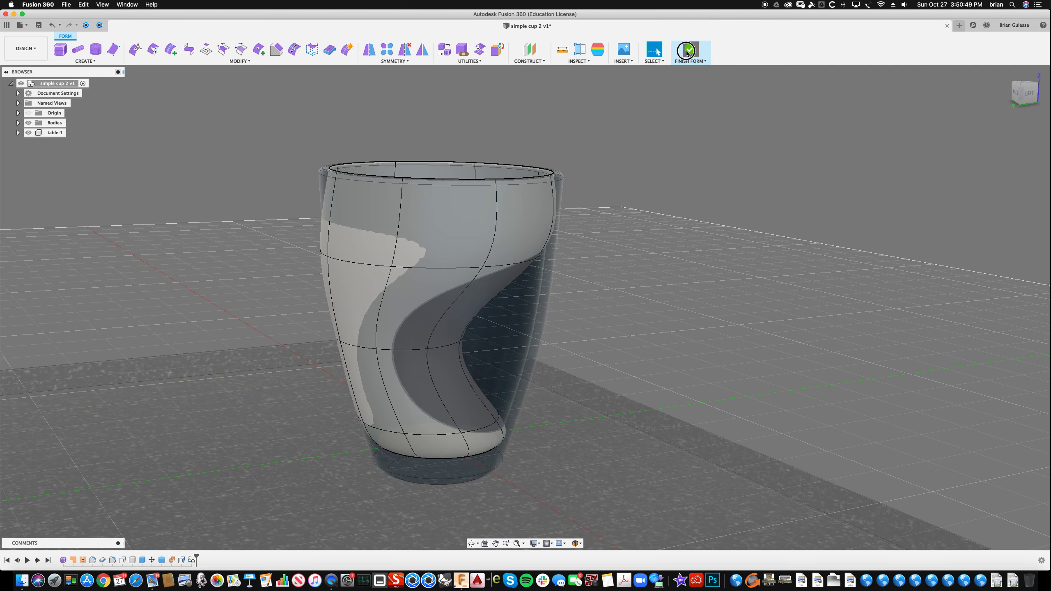
pyautogui.keyDown('shift'); pyautogui.scroll(5, 735, 258); pyautogui.keyUp('shift')
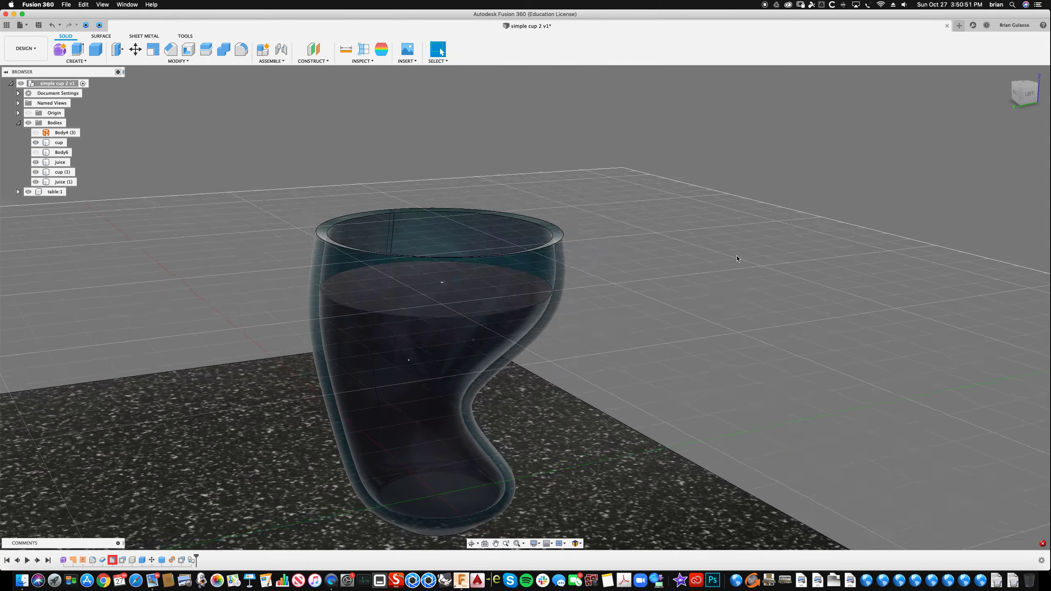
# Step: Examine the reshaped cup from several sides, including its base where it meets the table
pyautogui.keyDown('shift'); pyautogui.scroll(-10, 751, 249); pyautogui.keyUp('shift')
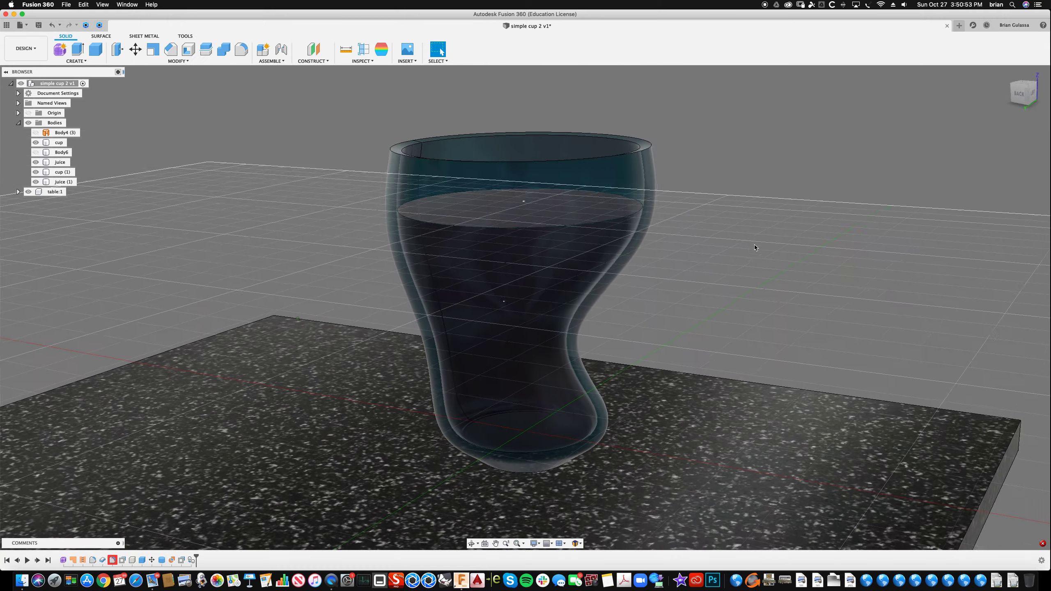
pyautogui.keyDown('shift'); pyautogui.scroll(-8, 760, 245); pyautogui.keyUp('shift')
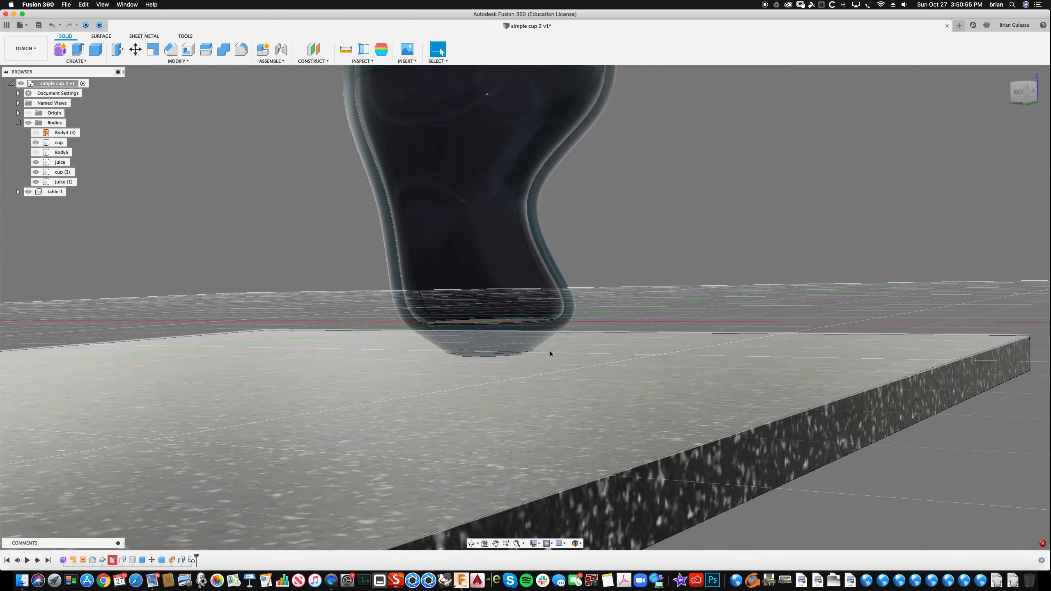
pyautogui.keyDown('shift'); pyautogui.hscroll(10, 512, 358); pyautogui.keyUp('shift')
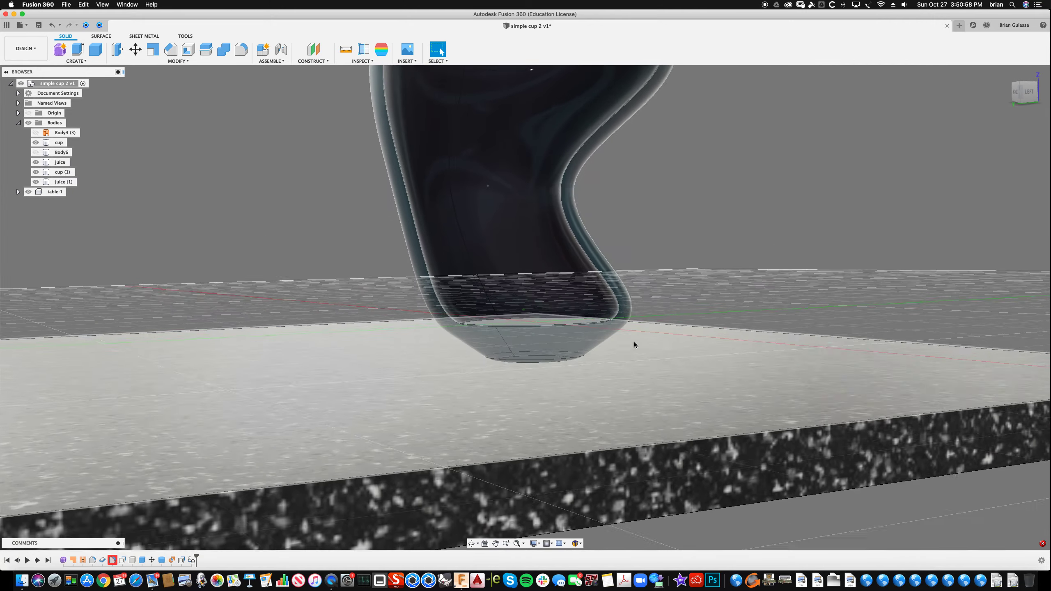
pyautogui.click(635, 345)
pyautogui.keyDown('shift'); pyautogui.scroll(10, 635, 345); pyautogui.keyUp('shift')
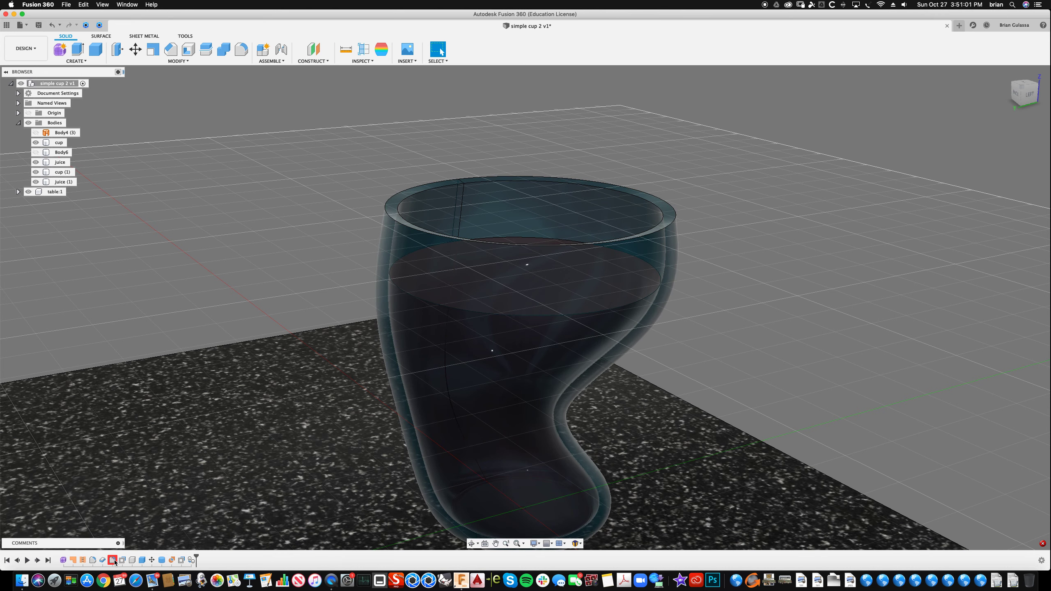
pyautogui.keyDown('shift'); pyautogui.hscroll(-2, 118, 535); pyautogui.keyUp('shift')
pyautogui.keyDown('shift'); pyautogui.hscroll(-3, 114, 562); pyautogui.keyUp('shift')
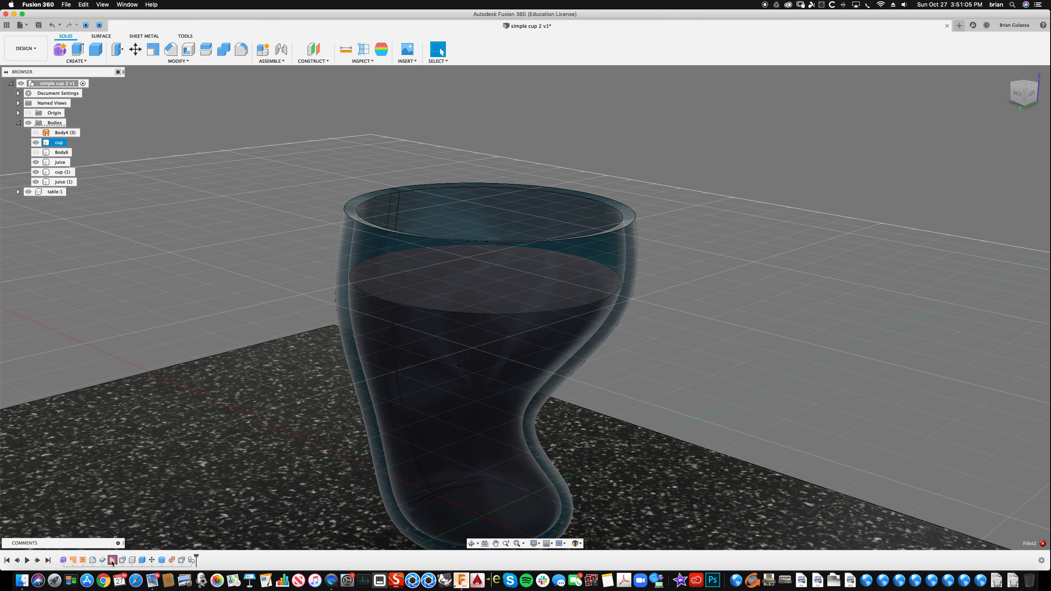
# Step: Repair the cup's broken fillet by reselecting both rim edges with a radius of about 0.032 in
pyautogui.rightClick(112, 562)
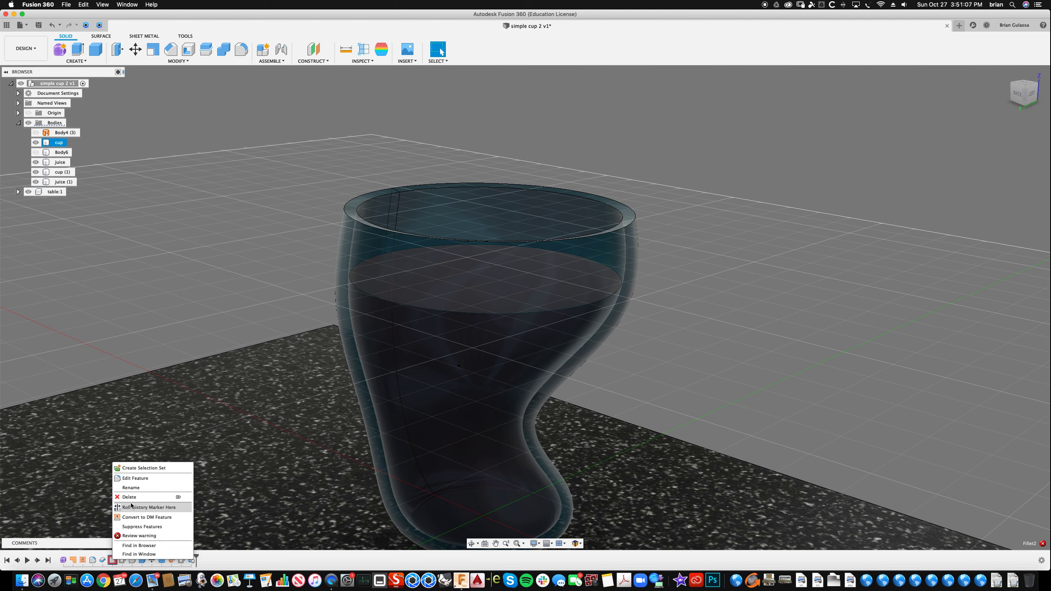
pyautogui.click(135, 478)
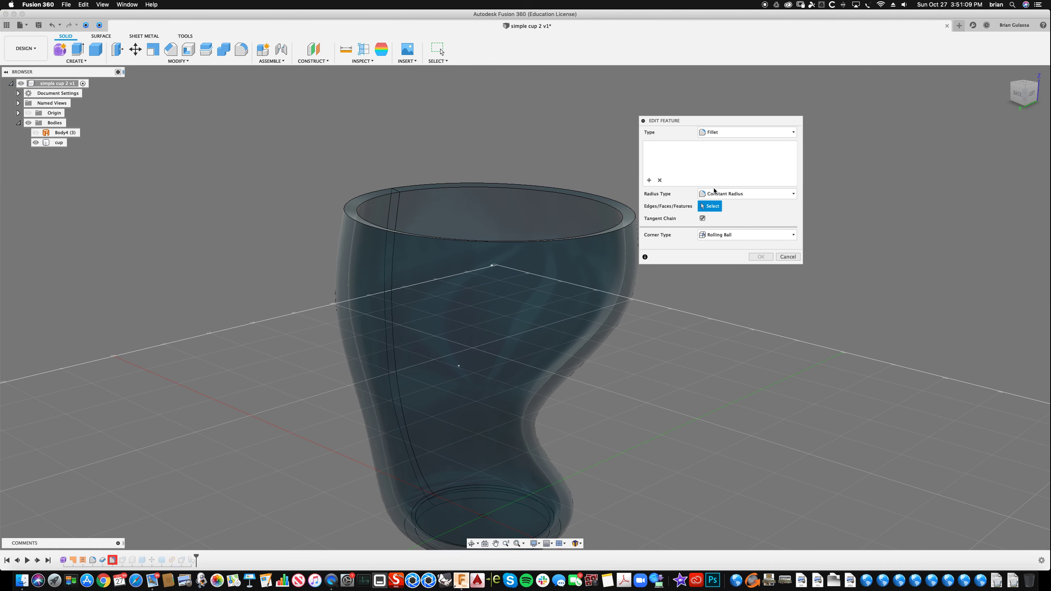
pyautogui.click(554, 186)
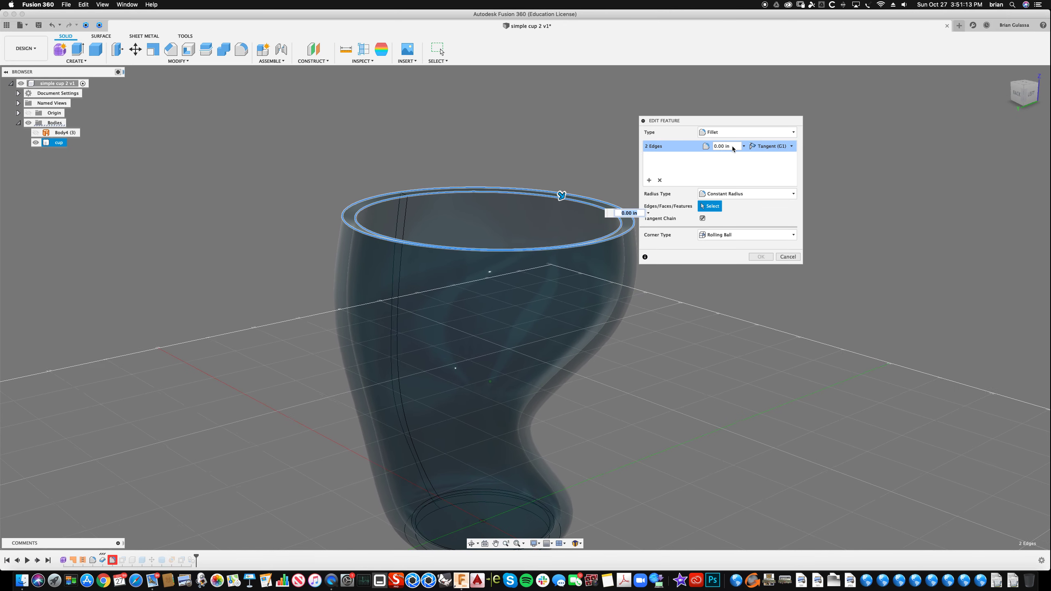
pyautogui.click(735, 146)
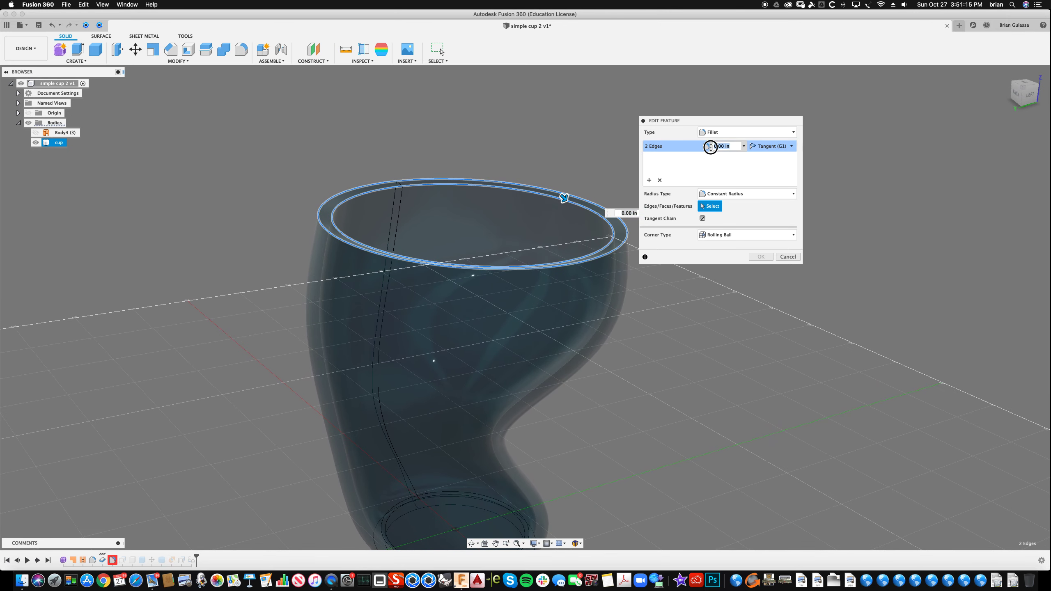
pyautogui.moveTo(574, 209); pyautogui.dragTo(581, 215)
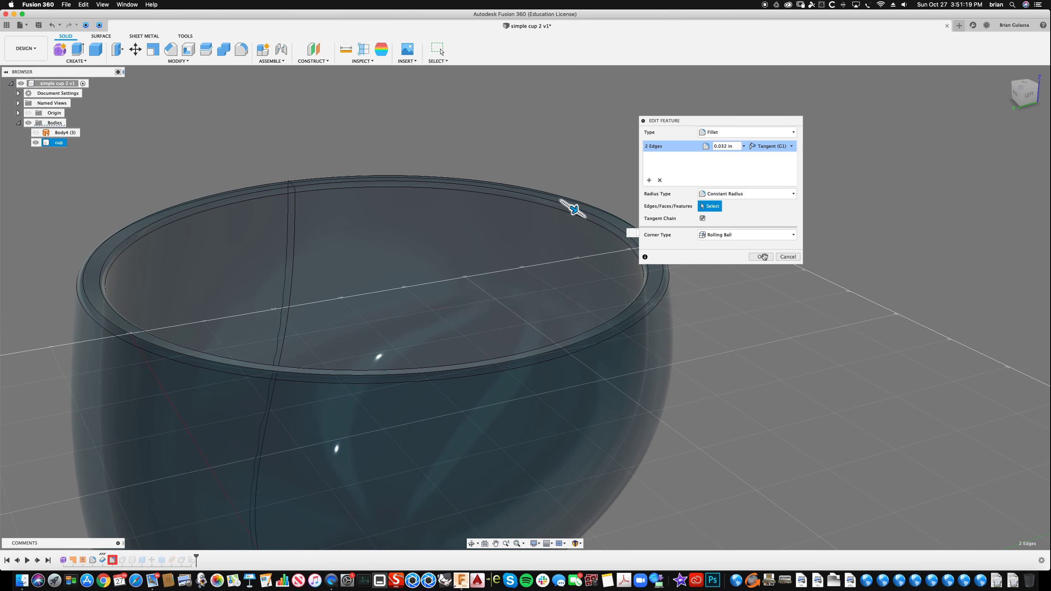
pyautogui.press('Return')
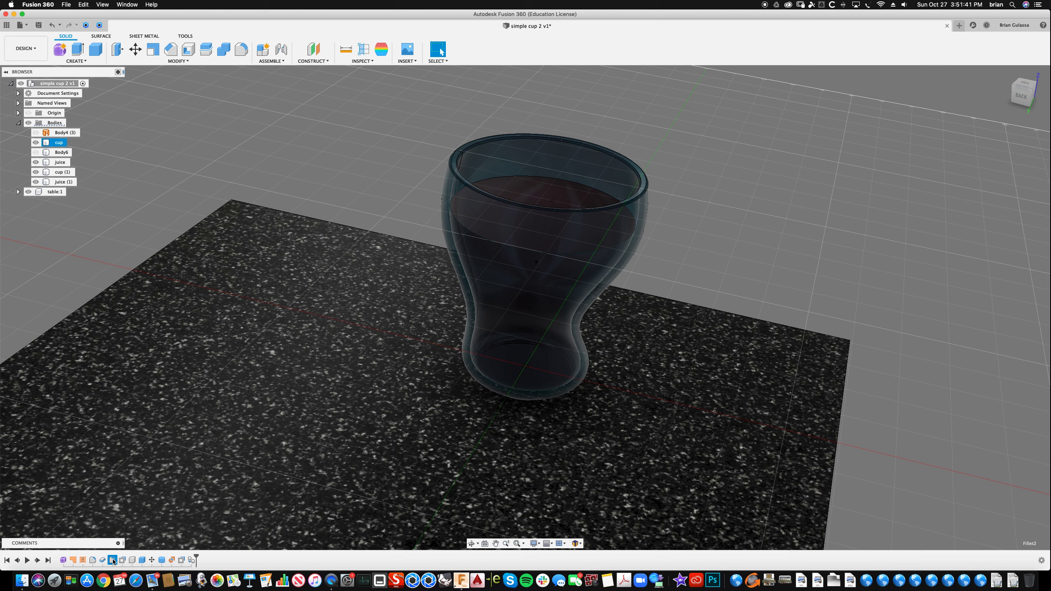
pyautogui.click(103, 562)
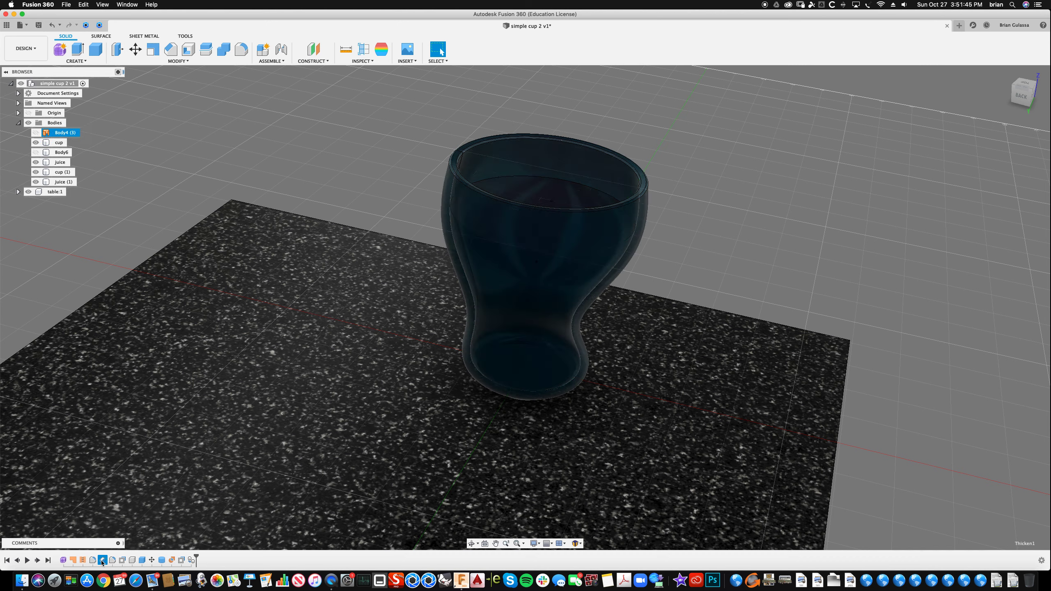
pyautogui.rightClick(103, 563)
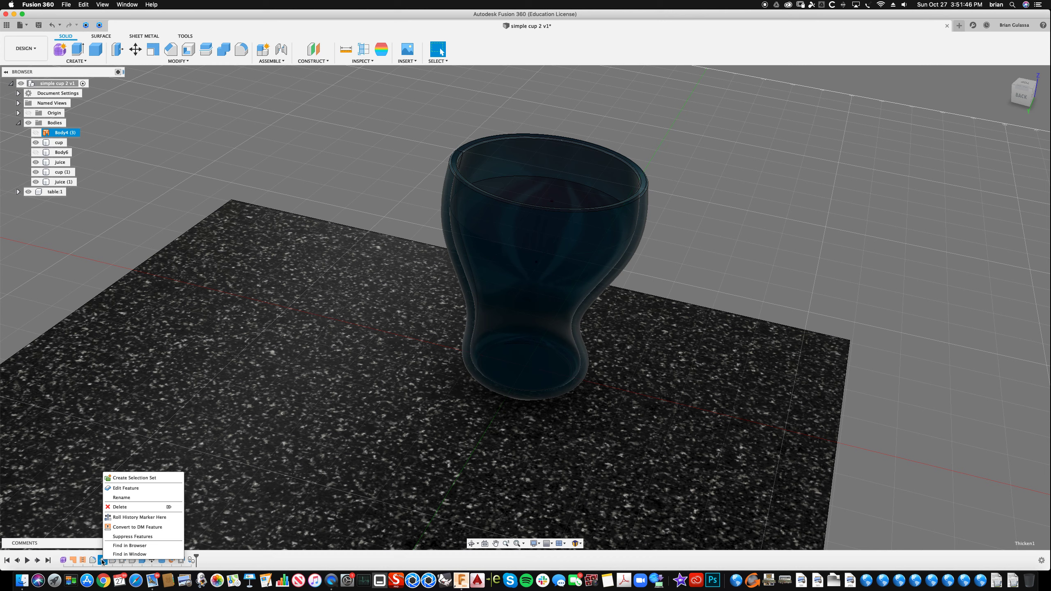
pyautogui.click(136, 497)
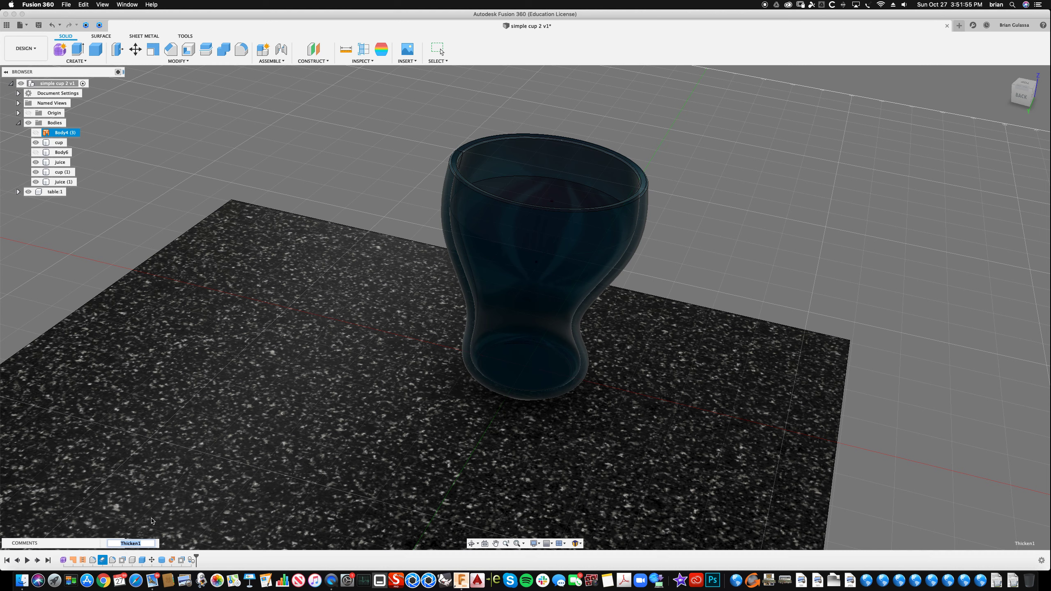
pyautogui.click(218, 408)
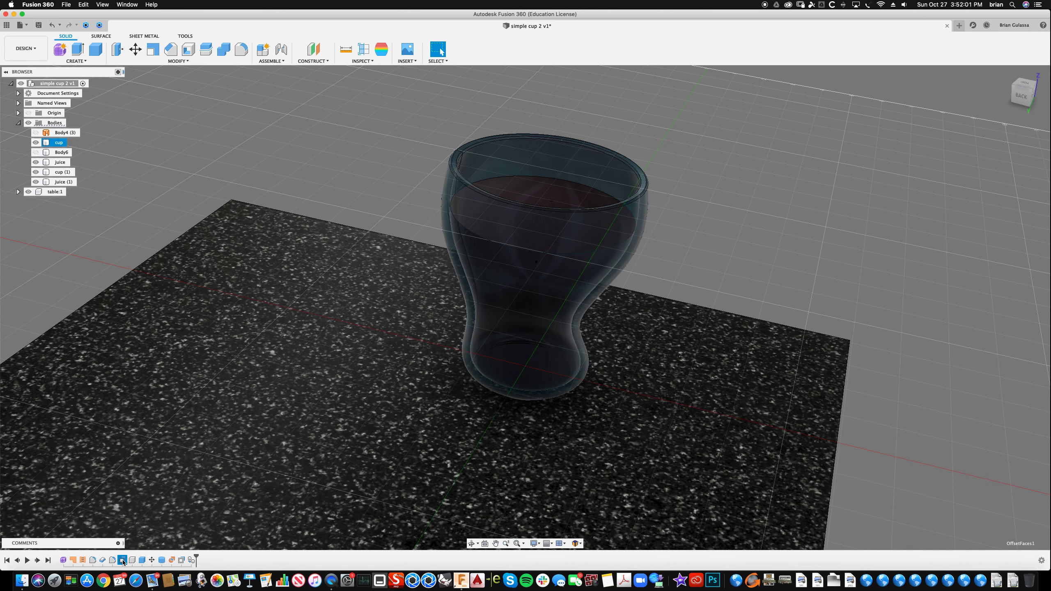
pyautogui.rightClick(122, 560)
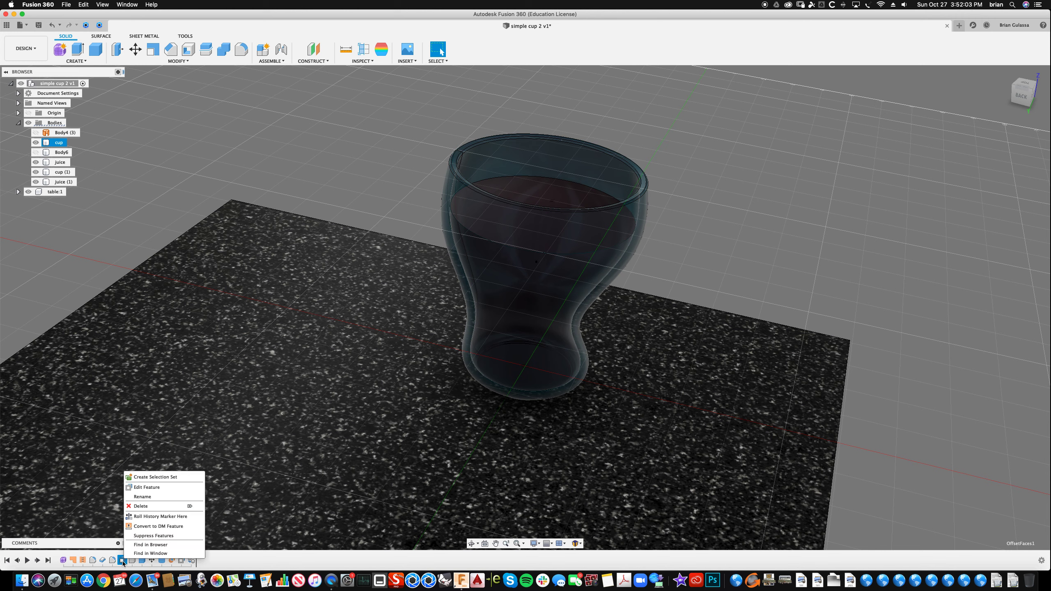
pyautogui.click(155, 498)
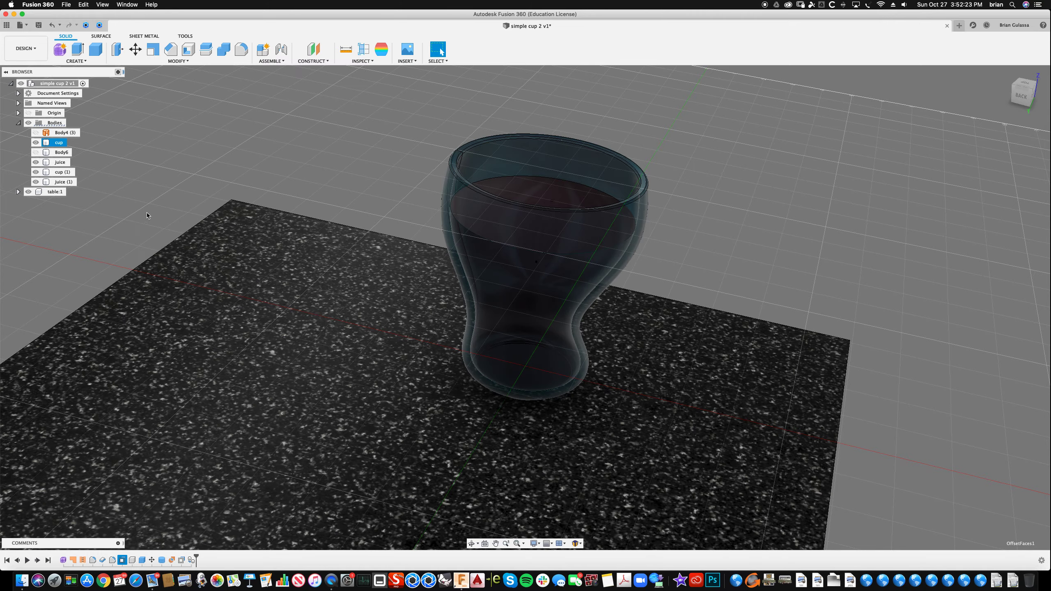
# Step: Save the design as a new version with the description User Saved
pyautogui.click(92, 243)
pyautogui.moveTo(92, 242); pyautogui.dragTo(160, 210, button='middle')
pyautogui.hscroll(-3, 159, 207)
pyautogui.keyDown('shift'); pyautogui.scroll(-5, 160, 207); pyautogui.keyUp('shift')
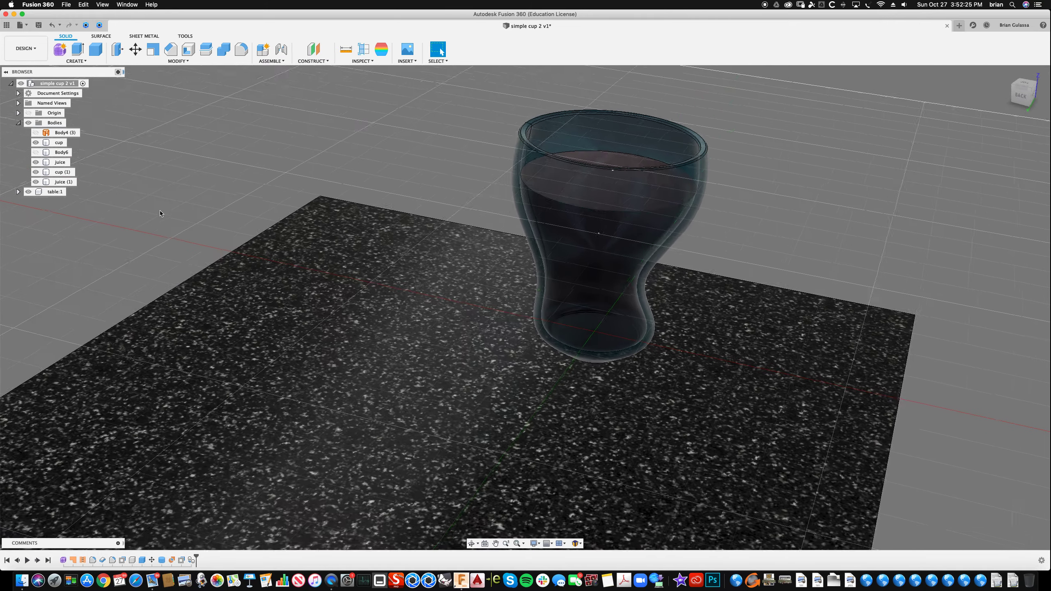
pyautogui.keyDown('shift'); pyautogui.scroll(5, 160, 211); pyautogui.keyUp('shift')
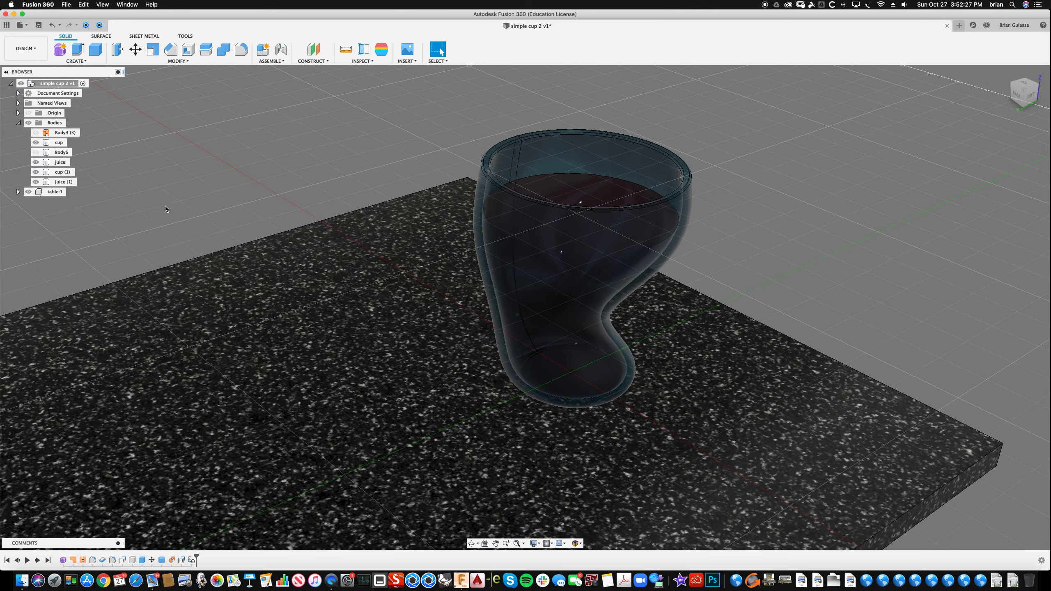
pyautogui.keyDown('shift'); pyautogui.scroll(1, 764, 205); pyautogui.keyUp('shift')
pyautogui.press('super+s')
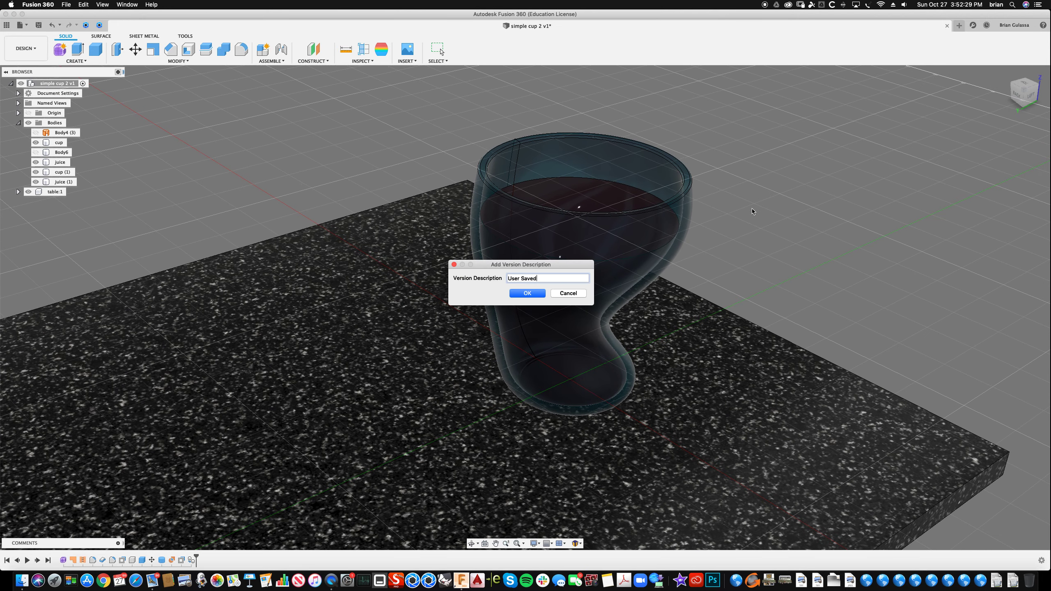
pyautogui.click(529, 293)
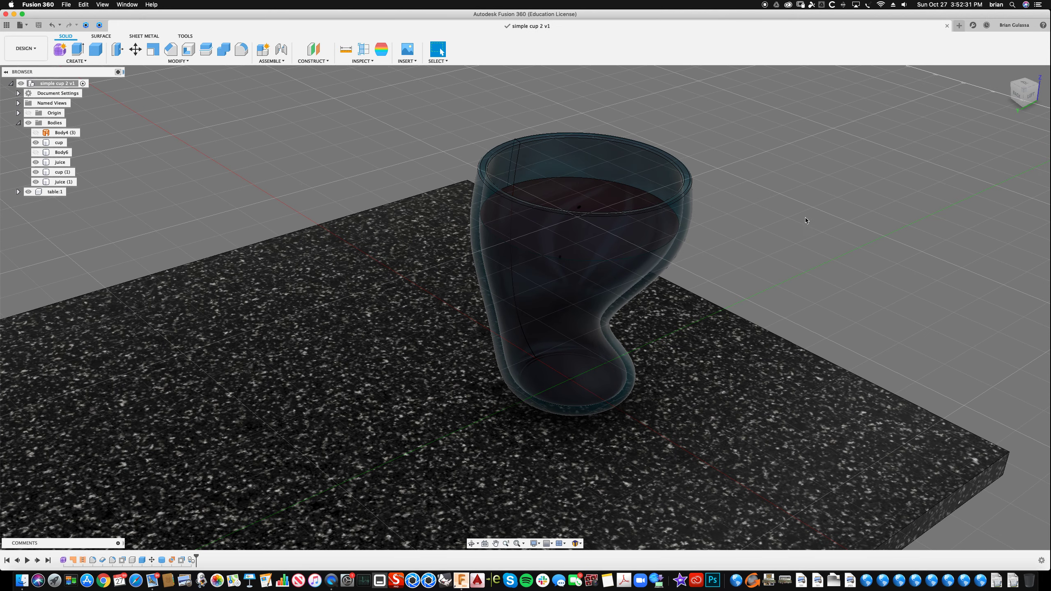
# Step: Widen the waist edge loop of the cup's form slightly
pyautogui.scroll(-2, 821, 211)
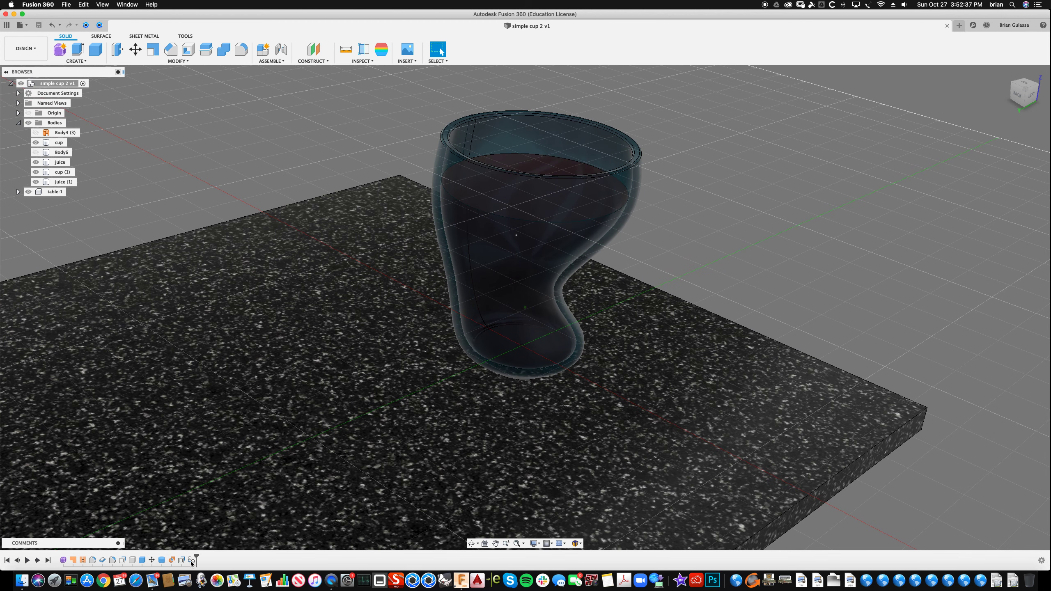
pyautogui.click(191, 560)
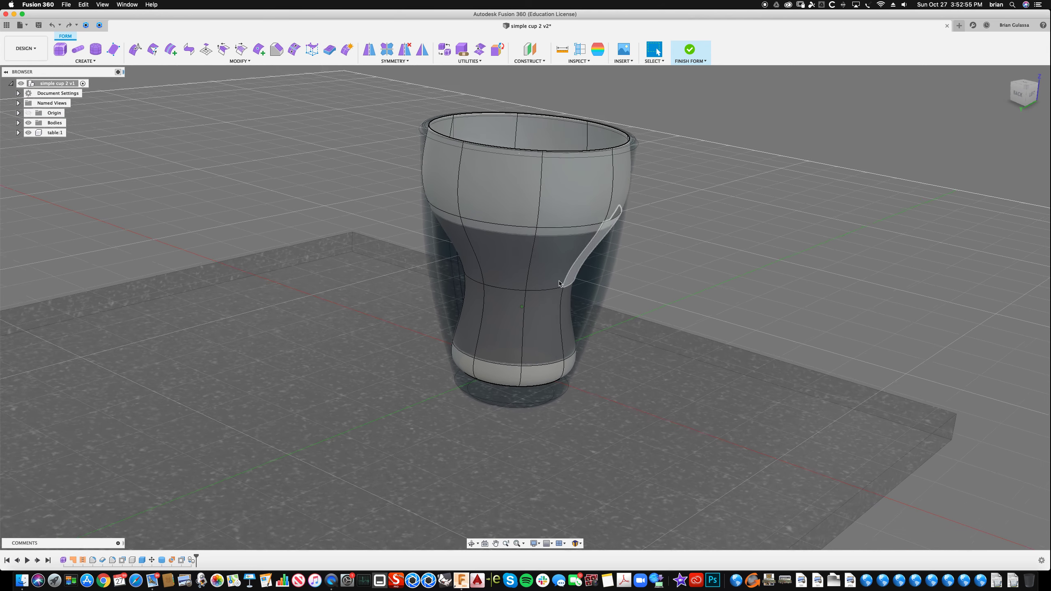
pyautogui.rightClick(690, 219)
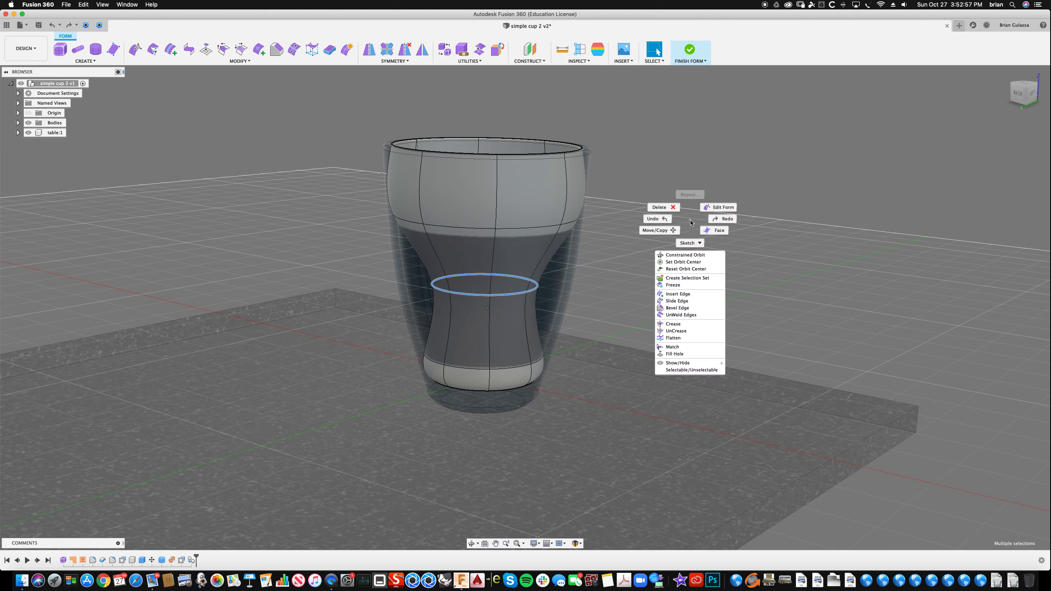
pyautogui.click(724, 210)
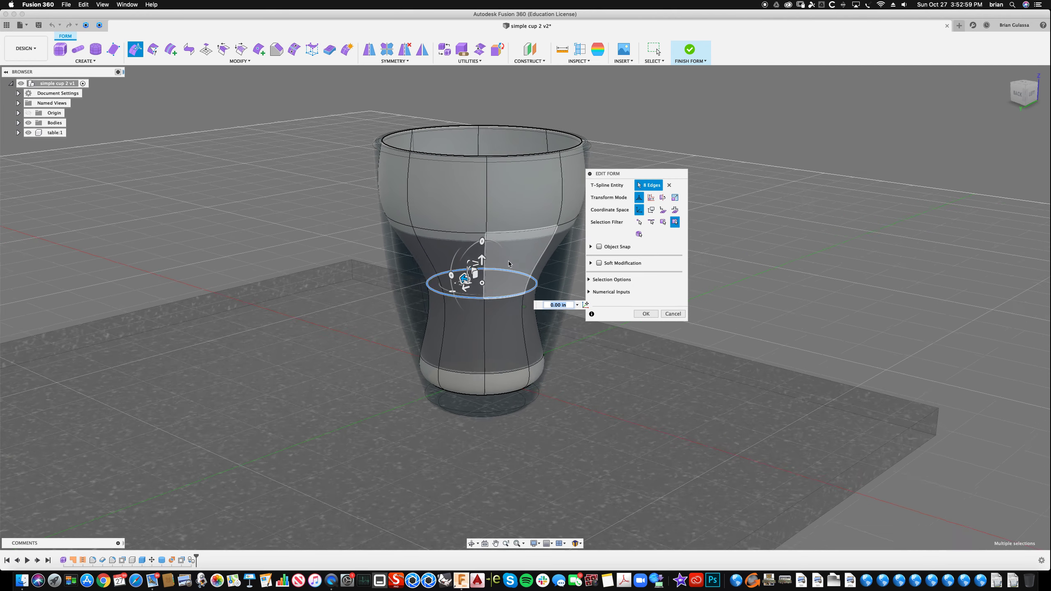
pyautogui.moveTo(482, 280); pyautogui.dragTo(461, 300)
pyautogui.click(754, 116)
pyautogui.keyDown('shift'); pyautogui.moveTo(754, 116); pyautogui.dragTo(413, 247, button='middle'); pyautogui.keyUp('shift')
# Step: Narrow the rim and upper edge loops slightly, raise them together about 0.965 in, and finish the form edit
pyautogui.doubleClick(409, 289)
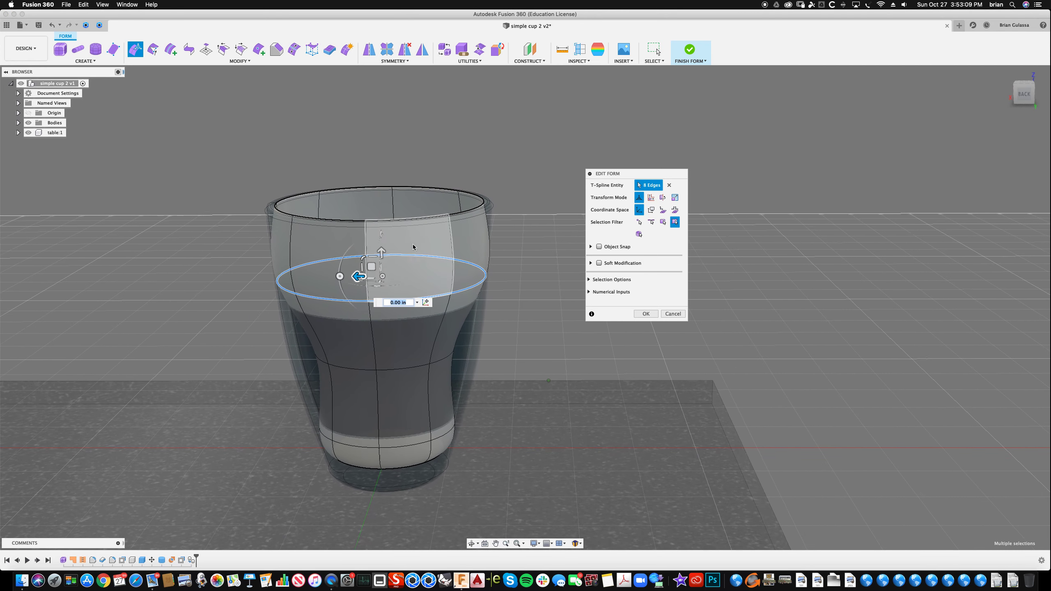
pyautogui.keyDown('shift'); pyautogui.doubleClick(468, 212); pyautogui.keyUp('shift')
pyautogui.keyDown('shift'); pyautogui.moveTo(393, 224); pyautogui.dragTo(385, 238, button='middle'); pyautogui.keyUp('shift')
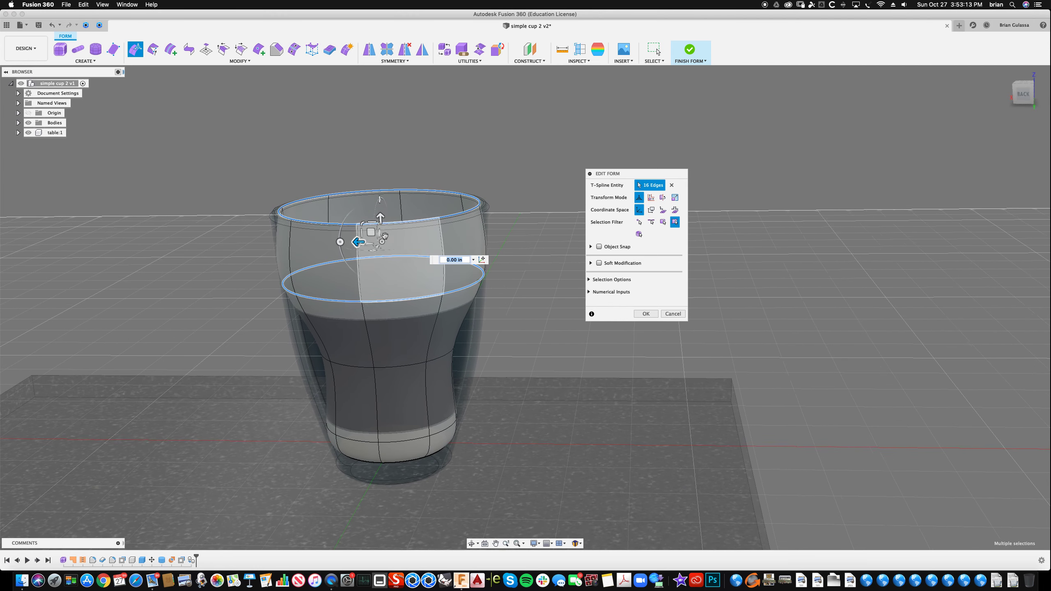
pyautogui.moveTo(382, 242); pyautogui.dragTo(378, 158)
pyautogui.keyDown('shift'); pyautogui.moveTo(495, 195); pyautogui.dragTo(546, 232, button='middle'); pyautogui.keyUp('shift')
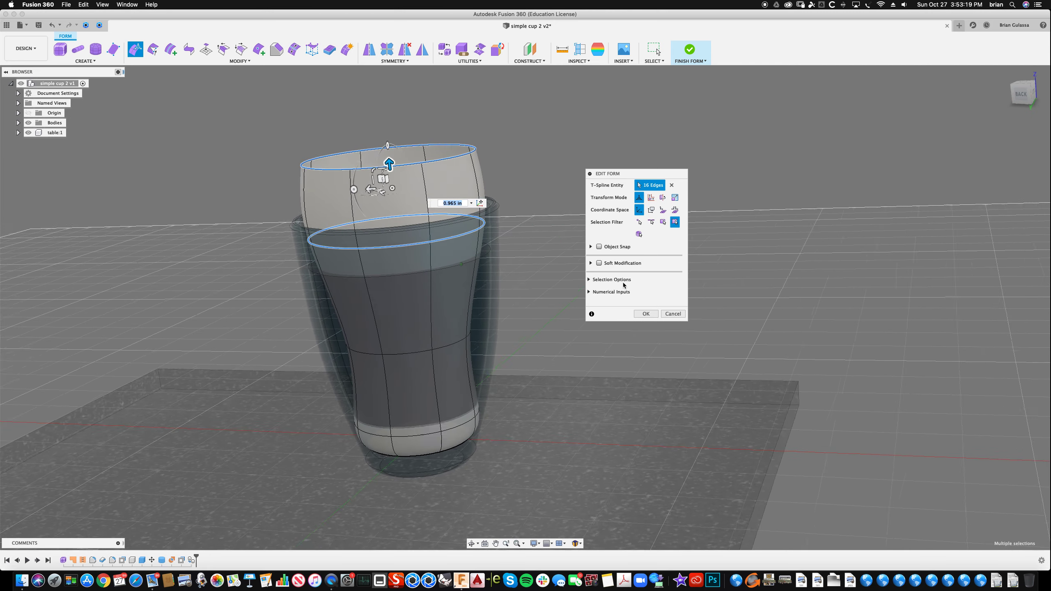
pyautogui.click(646, 314)
pyautogui.keyDown('shift'); pyautogui.moveTo(608, 248); pyautogui.dragTo(547, 309, button='middle'); pyautogui.keyUp('shift')
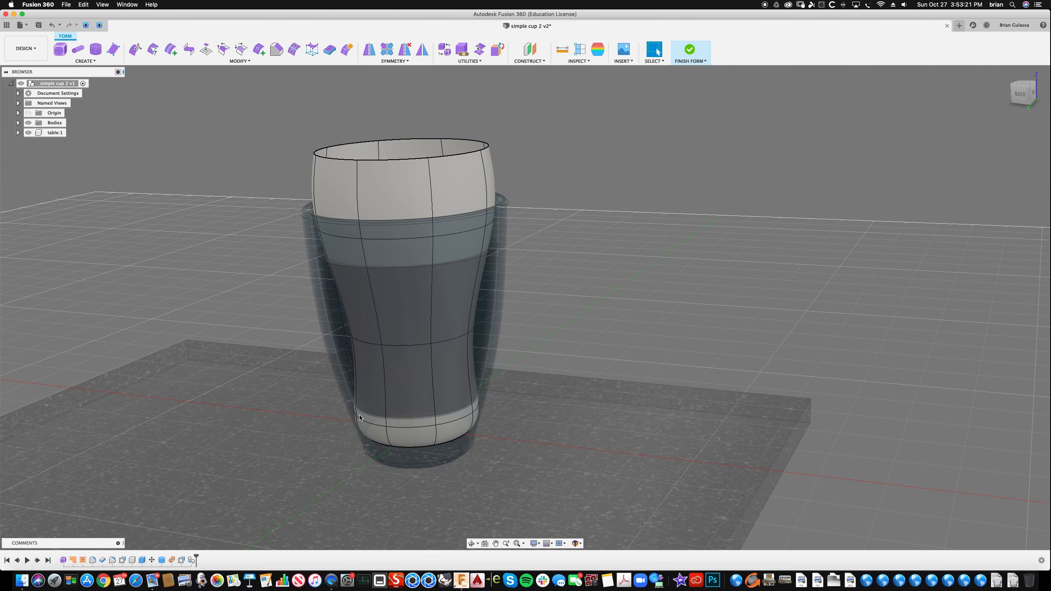
pyautogui.keyDown('shift'); pyautogui.moveTo(609, 301); pyautogui.dragTo(637, 244, button='middle'); pyautogui.keyUp('shift')
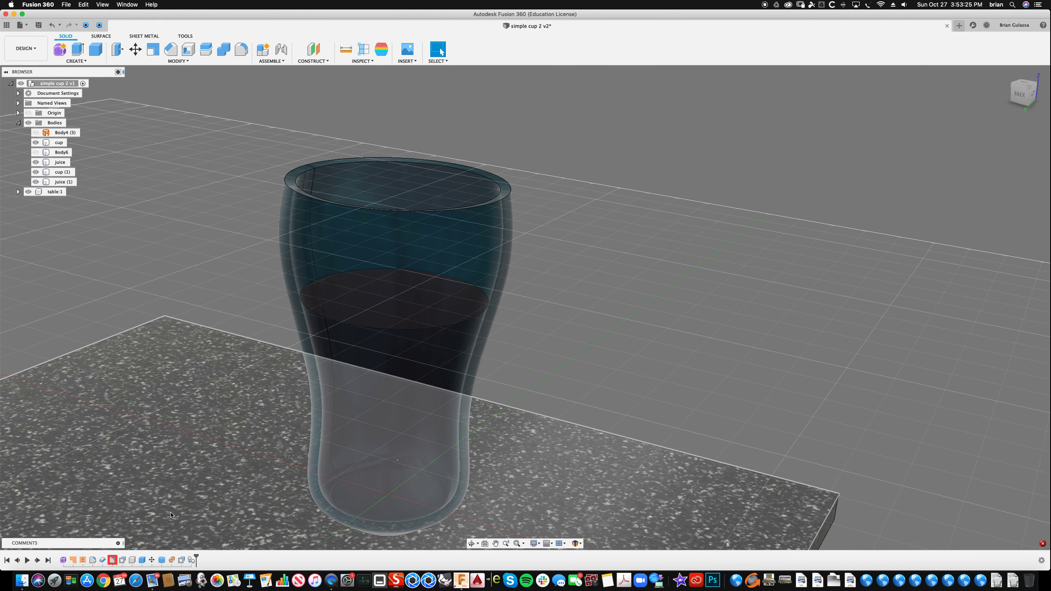
# Step: Repair the fillet on the taller cup by reselecting both rim edges with a radius of about 0.052 in
pyautogui.rightClick(112, 561)
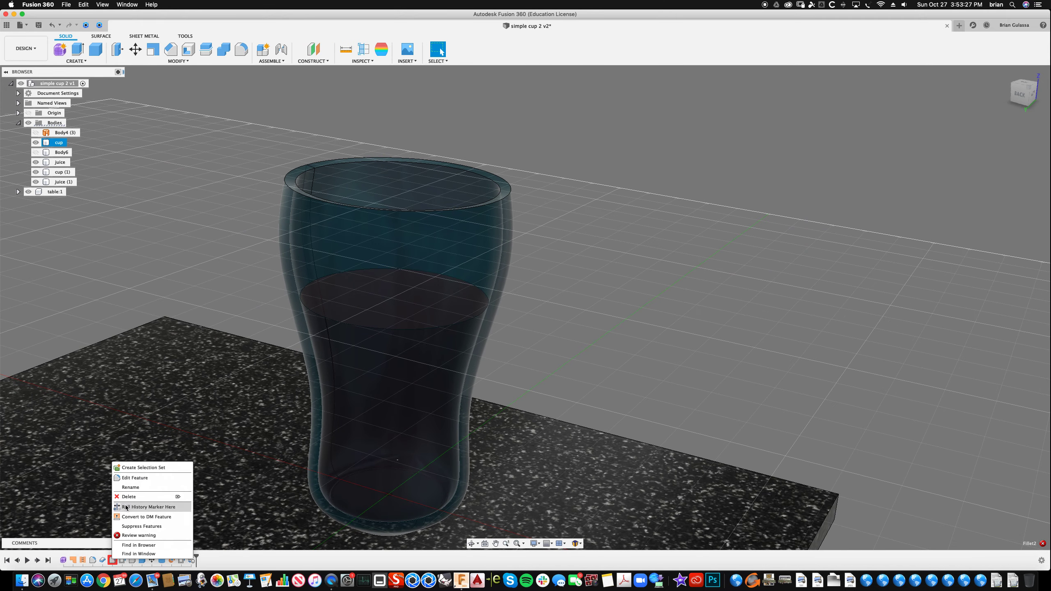
pyautogui.click(141, 481)
pyautogui.click(499, 190)
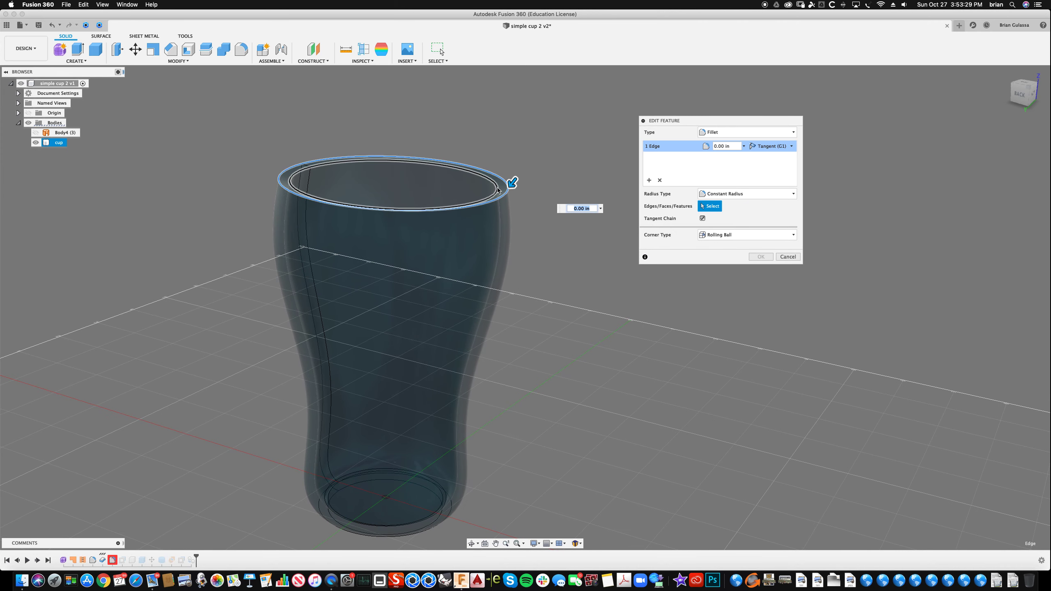
pyautogui.scroll(5, 491, 188)
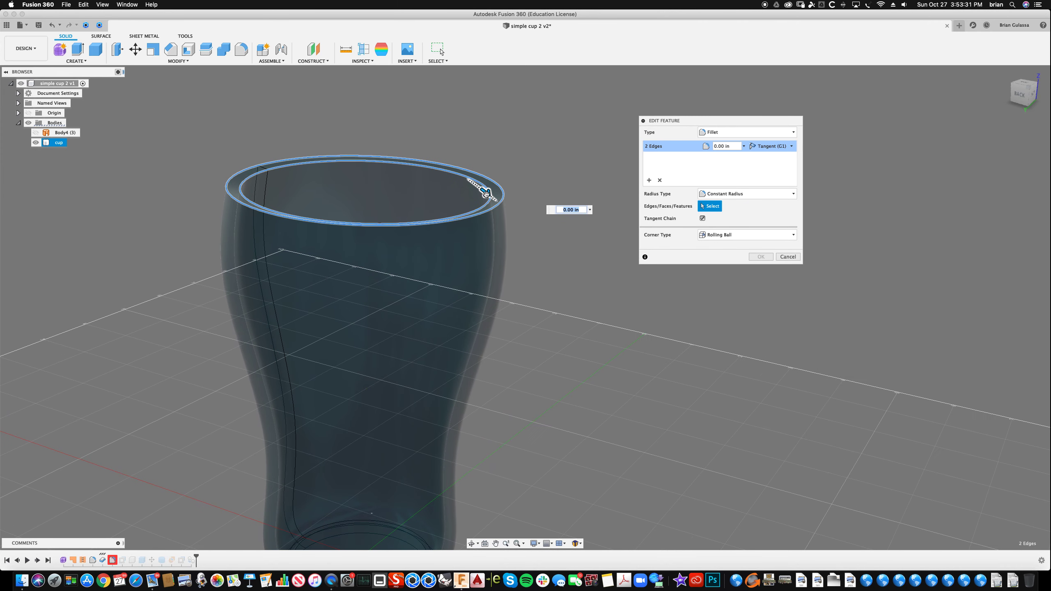
pyautogui.moveTo(487, 193); pyautogui.dragTo(488, 195)
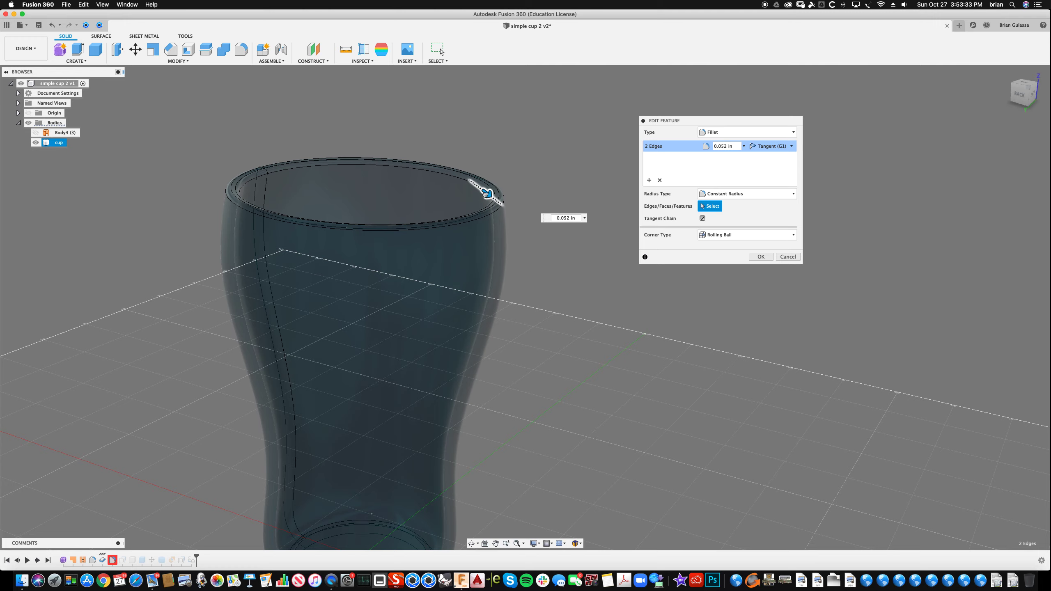
pyautogui.click(761, 257)
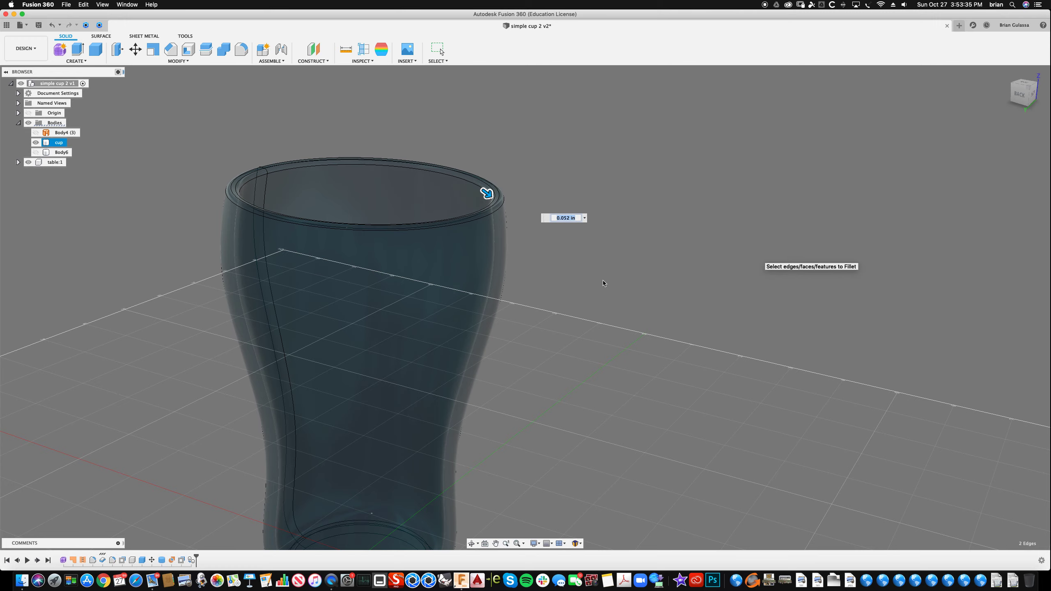
pyautogui.scroll(-3, 483, 238)
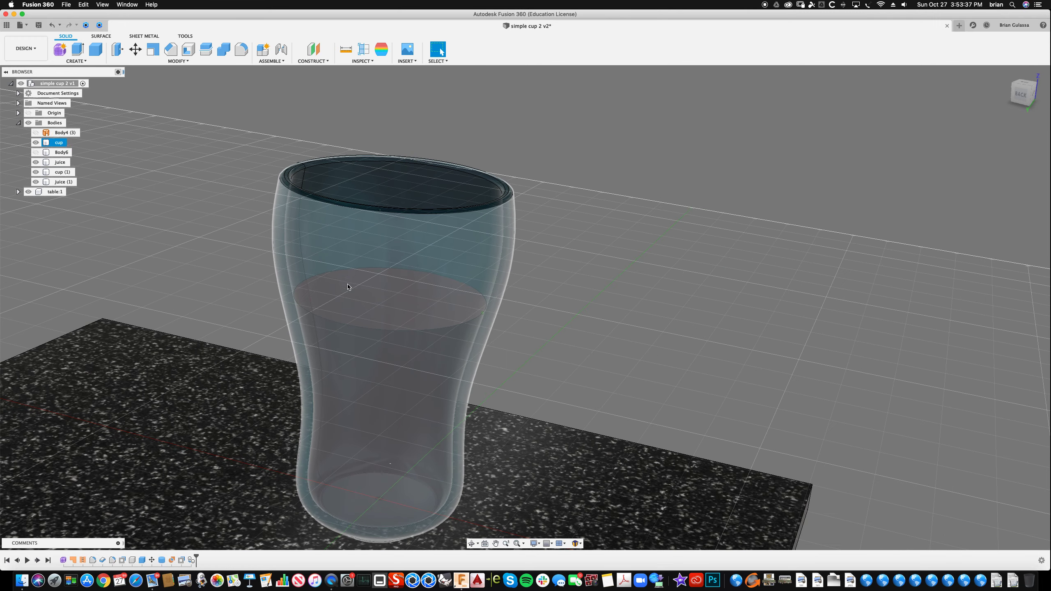
# Step: Examine the cup's base where it meets the table and select the box feature in the design history
pyautogui.keyDown('shift'); pyautogui.moveTo(283, 444); pyautogui.dragTo(305, 441, button='middle'); pyautogui.keyUp('shift')
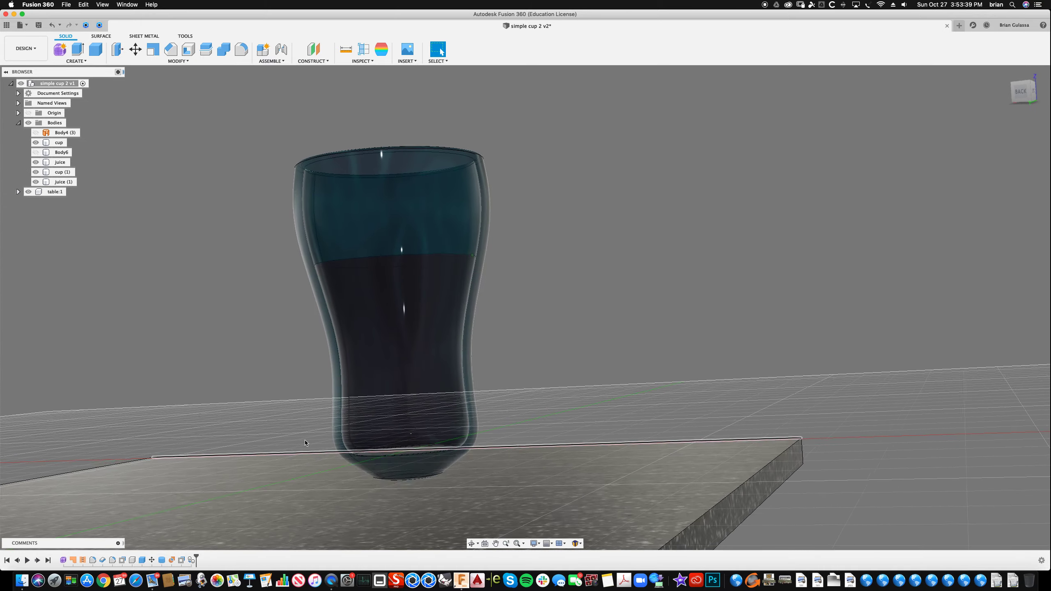
pyautogui.keyDown('shift'); pyautogui.moveTo(414, 477); pyautogui.dragTo(436, 473, button='middle'); pyautogui.keyUp('shift')
pyautogui.scroll(5, 437, 473)
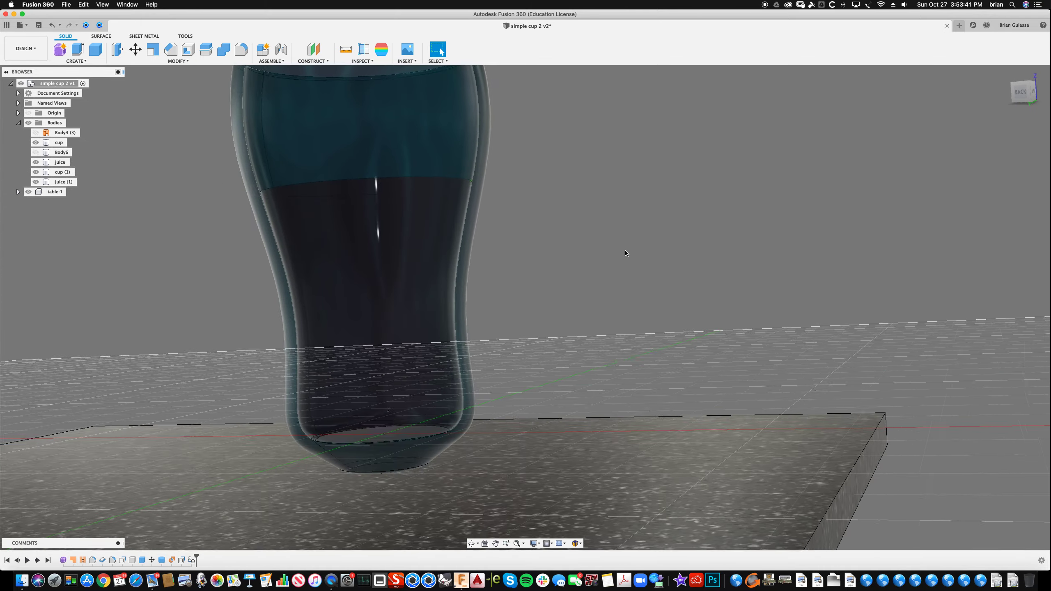
pyautogui.keyDown('shift'); pyautogui.moveTo(331, 363); pyautogui.dragTo(391, 394, button='middle'); pyautogui.keyUp('shift')
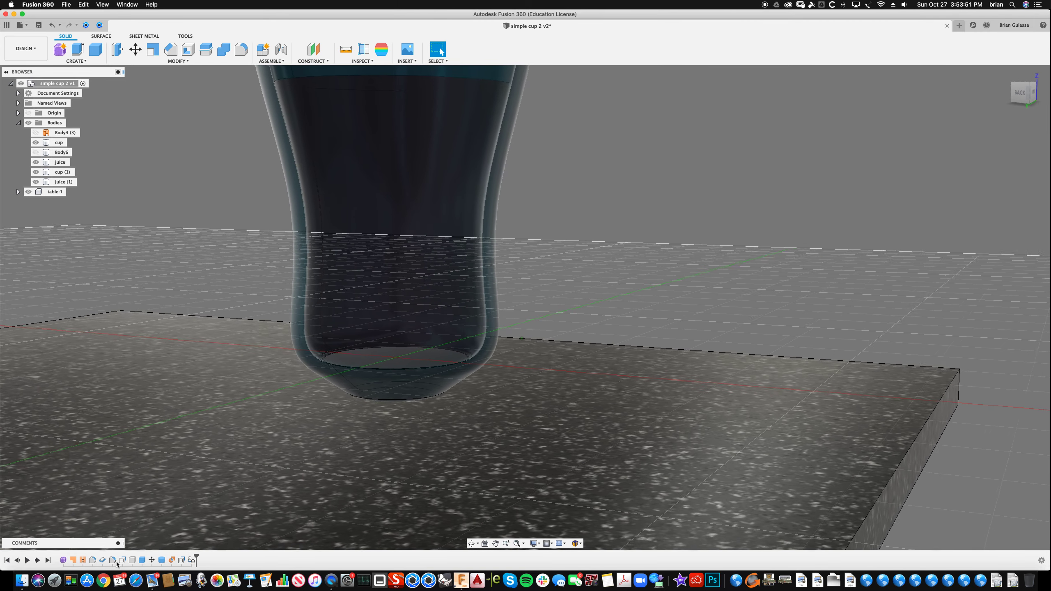
pyautogui.click(142, 561)
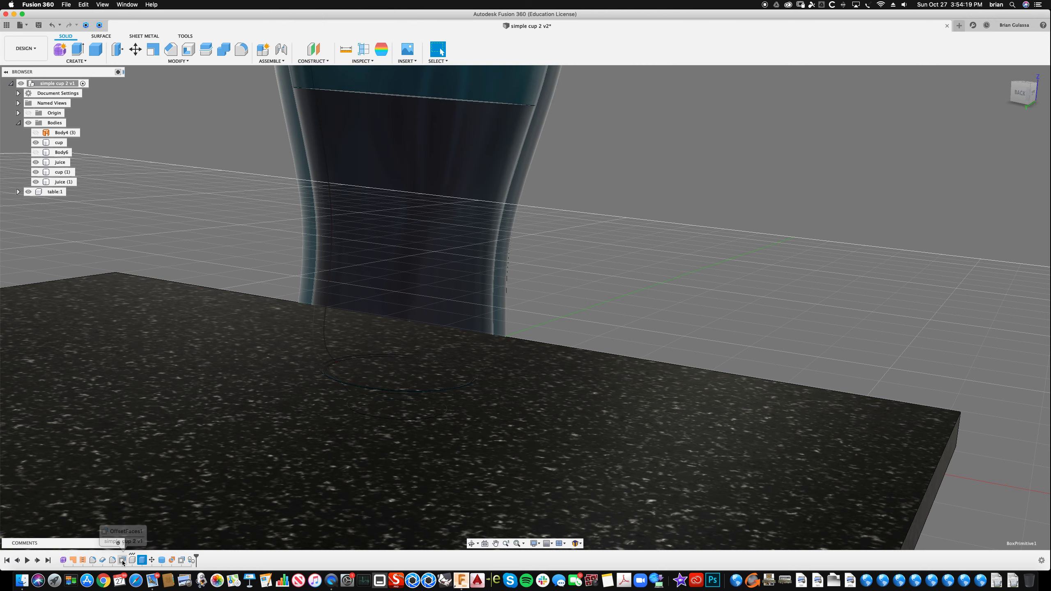
# Step: Delete the offset-face feature from the cup's design history and check the gap between its base and the table
pyautogui.click(122, 560)
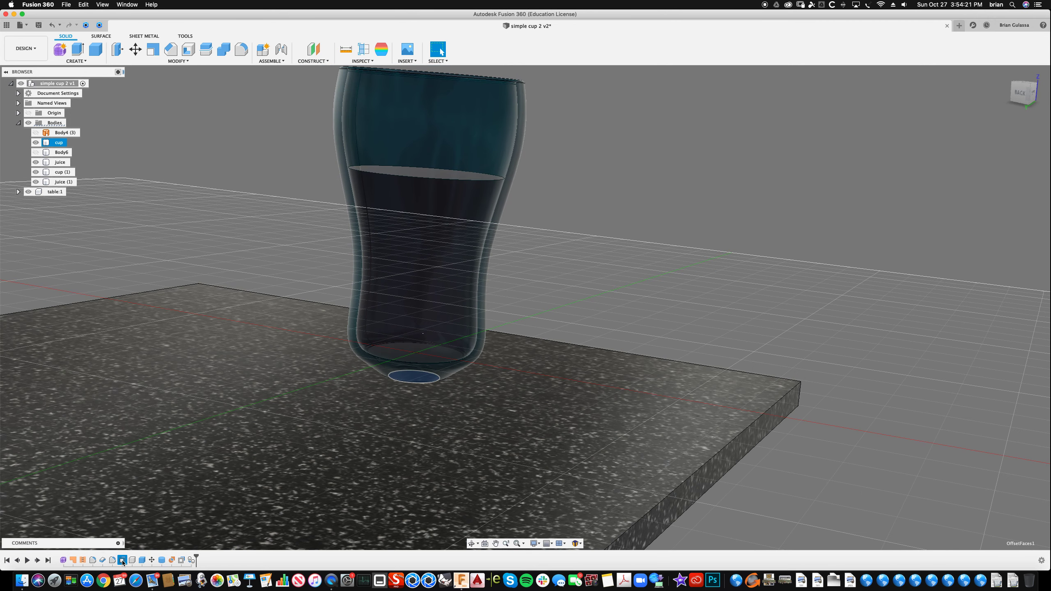
pyautogui.rightClick(123, 561)
pyautogui.click(153, 505)
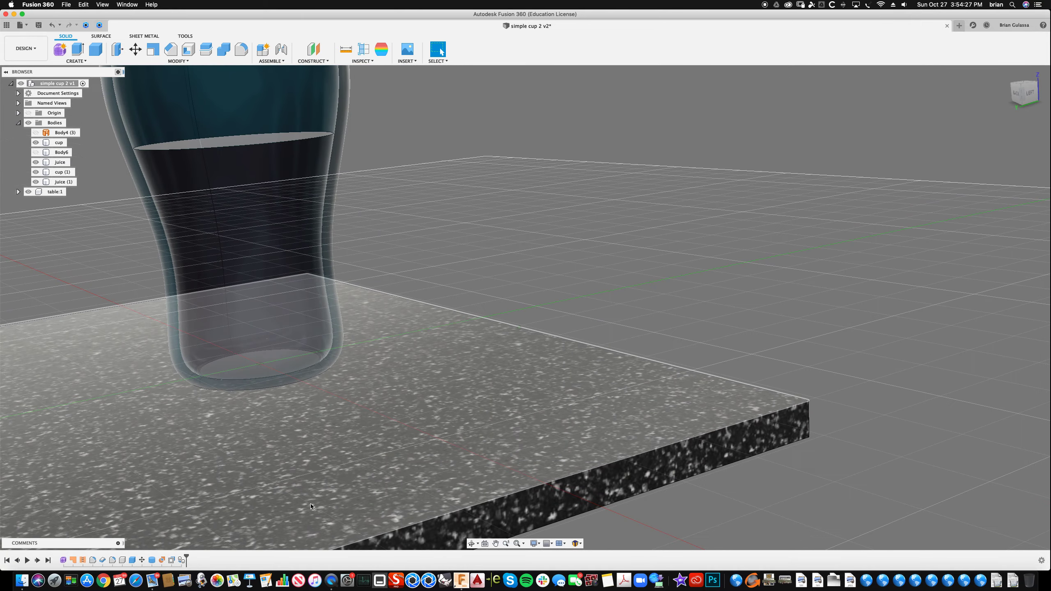
pyautogui.scroll(4, 347, 422)
pyautogui.keyDown('shift'); pyautogui.moveTo(350, 422); pyautogui.dragTo(358, 415, button='middle'); pyautogui.keyUp('shift')
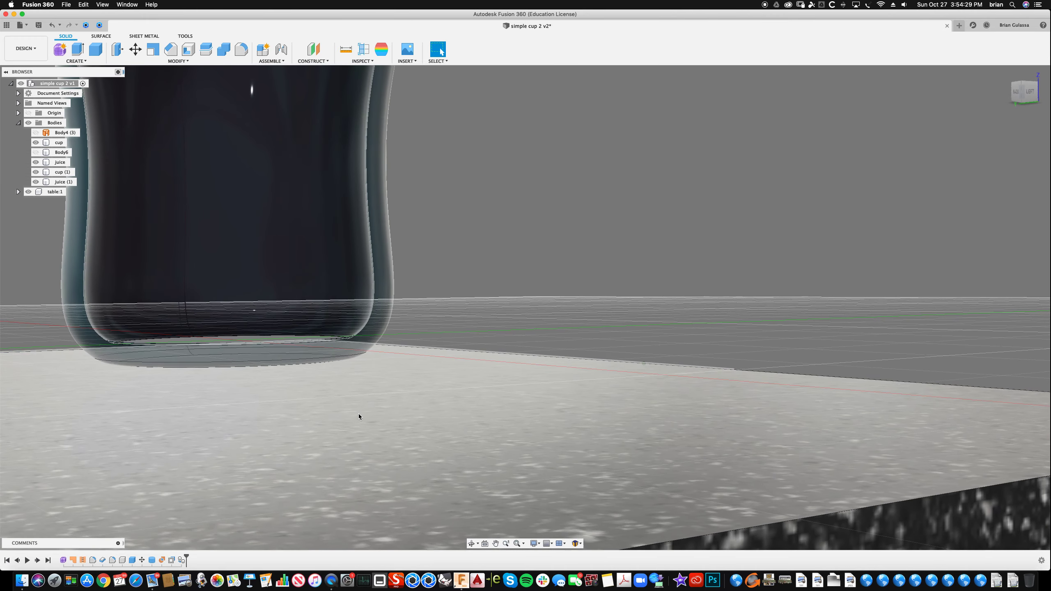
pyautogui.keyDown('shift'); pyautogui.moveTo(353, 358); pyautogui.dragTo(361, 338, button='middle'); pyautogui.keyUp('shift')
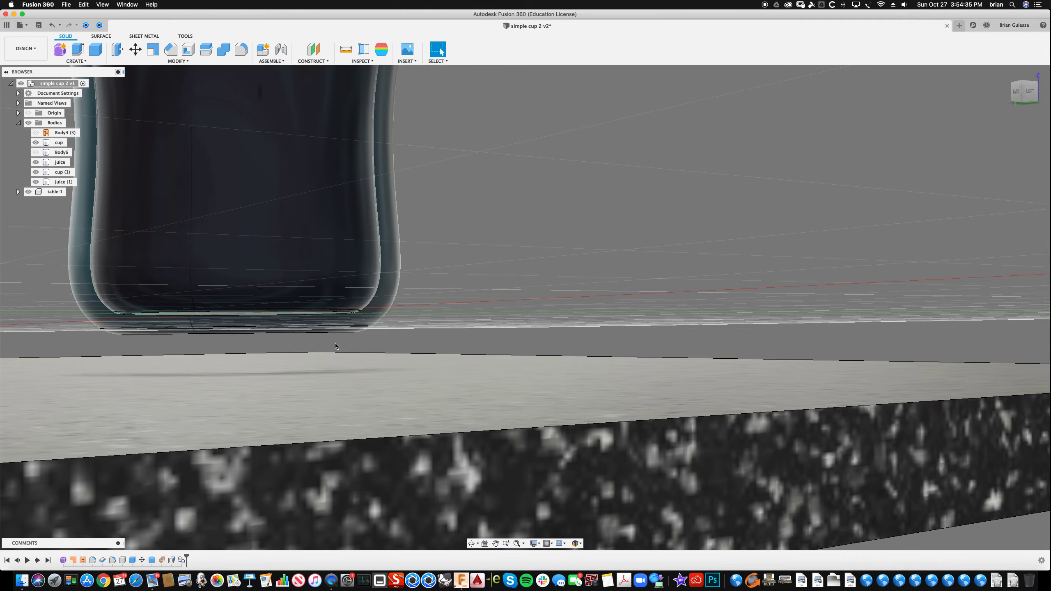
pyautogui.keyDown('shift'); pyautogui.moveTo(336, 346); pyautogui.dragTo(456, 253, button='middle'); pyautogui.keyUp('shift')
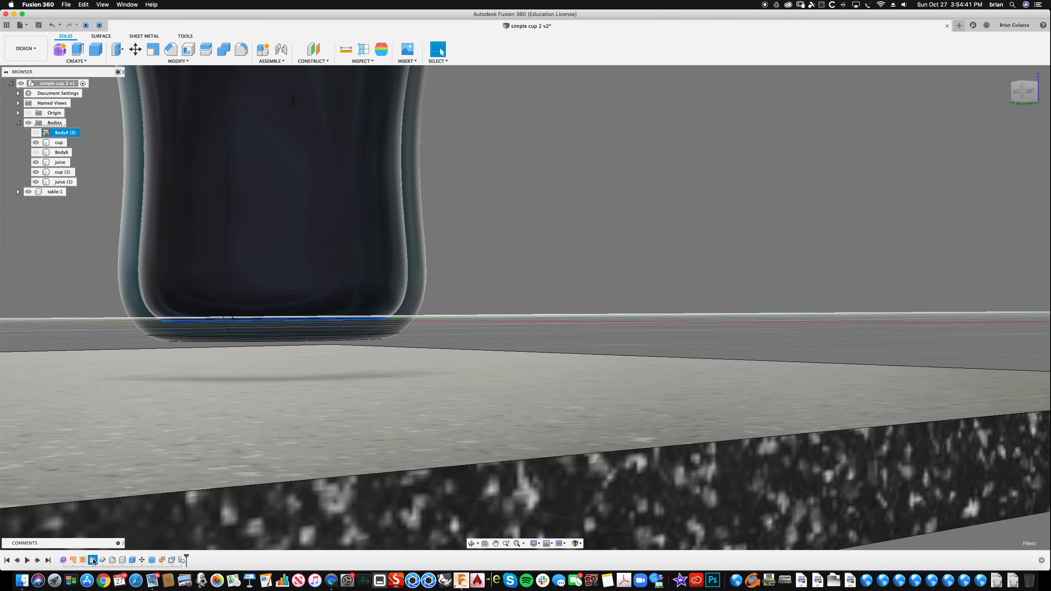
pyautogui.rightClick(92, 561)
pyautogui.click(126, 485)
pyautogui.keyDown('shift'); pyautogui.moveTo(225, 404); pyautogui.dragTo(272, 409, button='middle'); pyautogui.keyUp('shift')
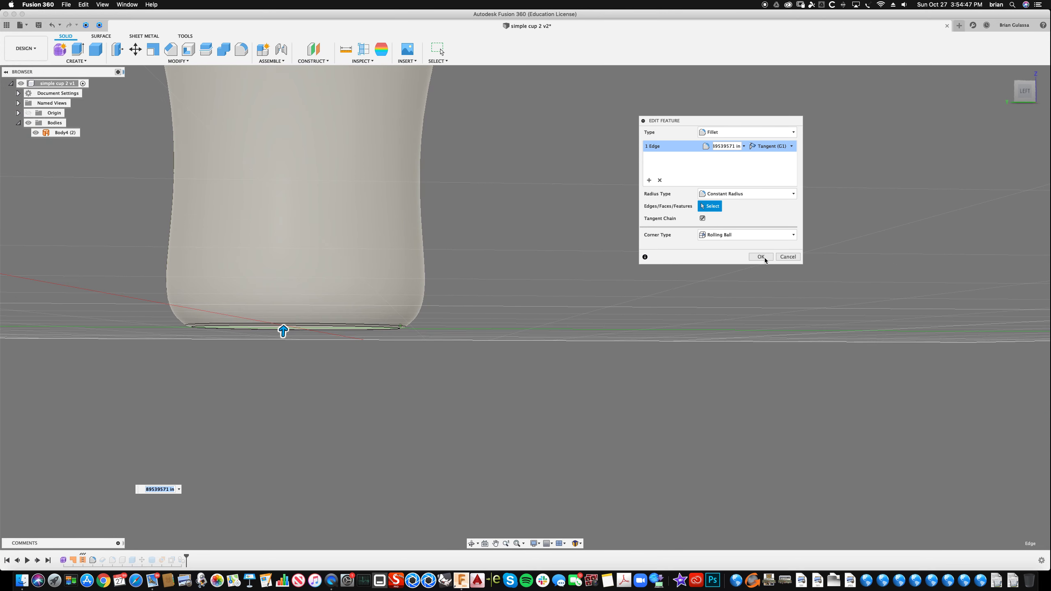
pyautogui.click(790, 256)
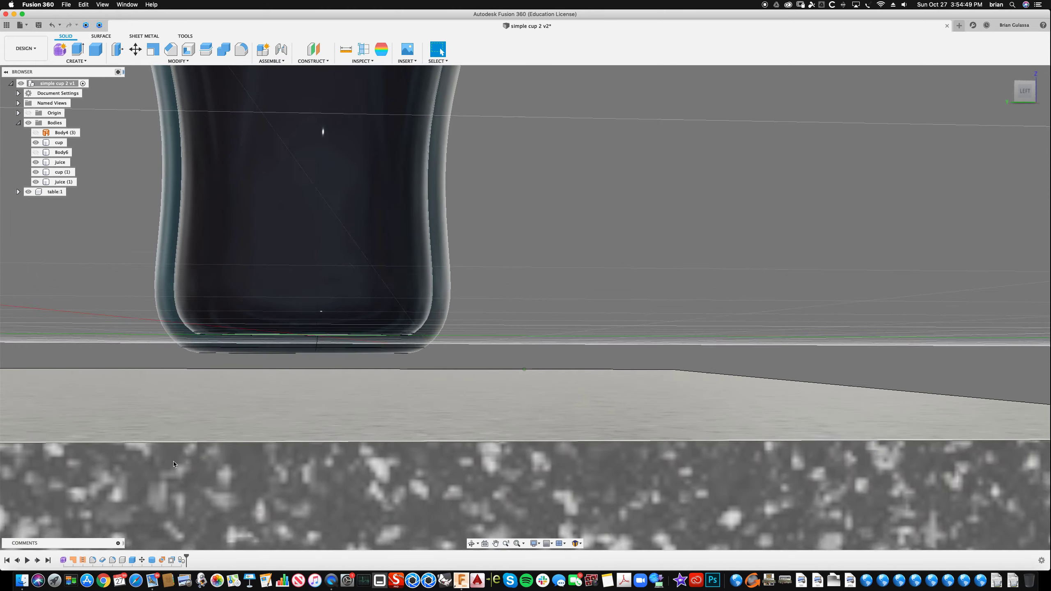
# Step: Scale the bottom edge loop of the cup's form outward by a factor of about 1.246 and finish the form edit
pyautogui.rightClick(62, 561)
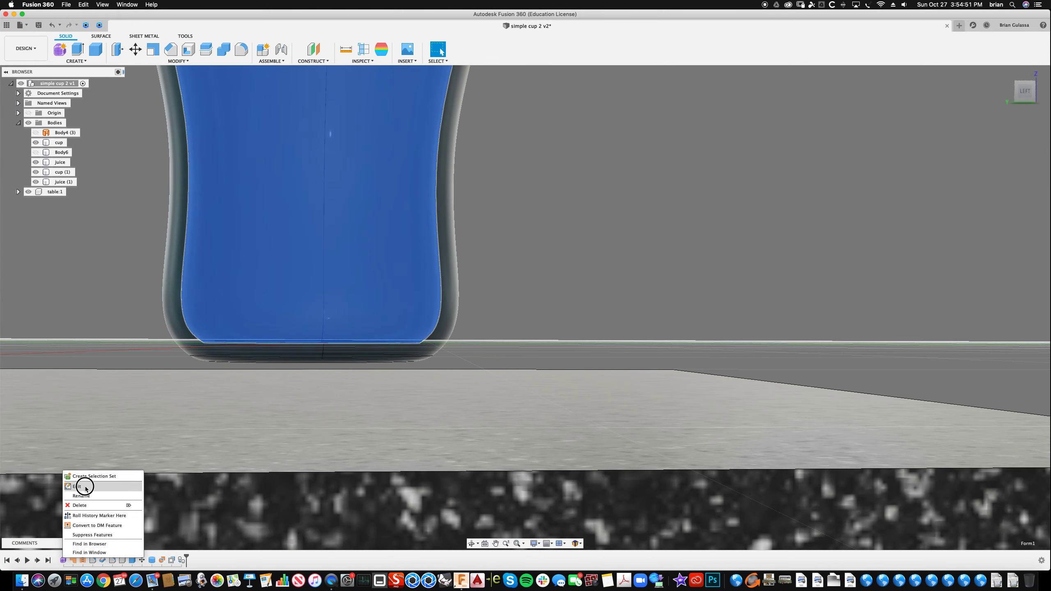
pyautogui.click(84, 482)
pyautogui.keyDown('shift'); pyautogui.moveTo(335, 356); pyautogui.dragTo(477, 202, button='middle'); pyautogui.keyUp('shift')
pyautogui.click(483, 204)
pyautogui.rightClick(586, 192)
pyautogui.click(585, 164)
pyautogui.keyDown('shift'); pyautogui.moveTo(445, 204); pyautogui.dragTo(481, 140, button='middle'); pyautogui.keyUp('shift')
pyautogui.keyDown('shift'); pyautogui.scroll(-10, 481, 141); pyautogui.keyUp('shift')
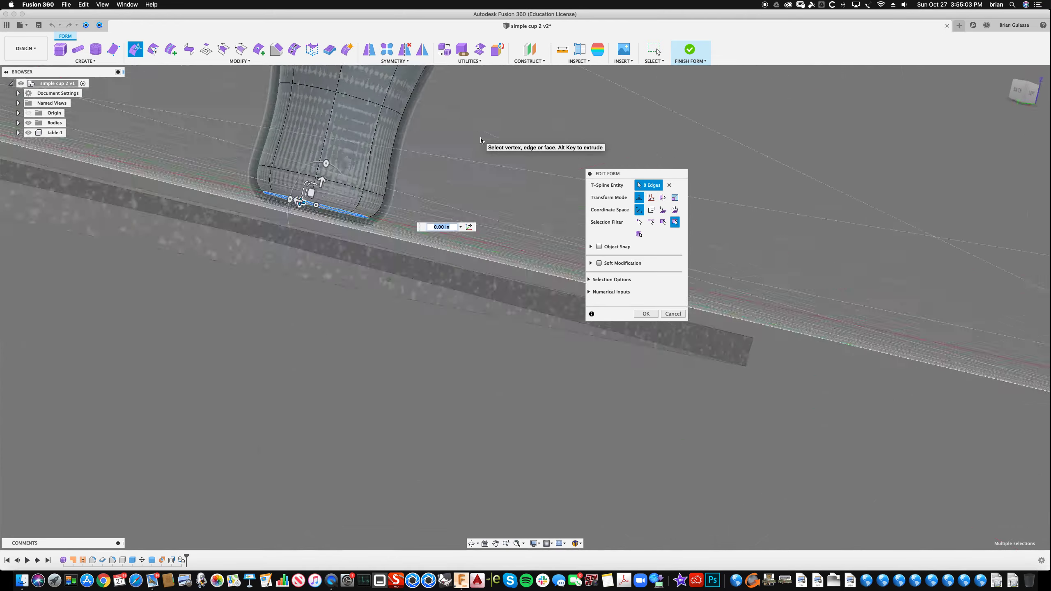
pyautogui.keyDown('shift'); pyautogui.scroll(-10, 480, 140); pyautogui.keyUp('shift')
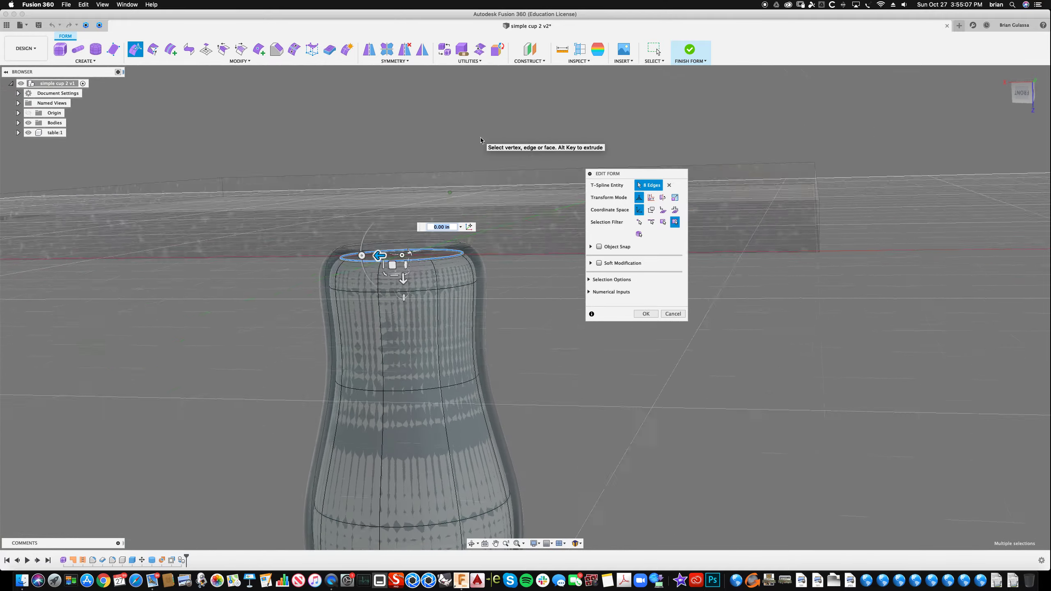
pyautogui.keyDown('shift'); pyautogui.scroll(5, 481, 141); pyautogui.keyUp('shift')
pyautogui.keyDown('shift'); pyautogui.scroll(-5, 481, 141); pyautogui.keyUp('shift')
pyautogui.keyDown('shift'); pyautogui.scroll(5, 480, 141); pyautogui.keyUp('shift')
pyautogui.keyDown('shift'); pyautogui.scroll(2, 423, 214); pyautogui.keyUp('shift')
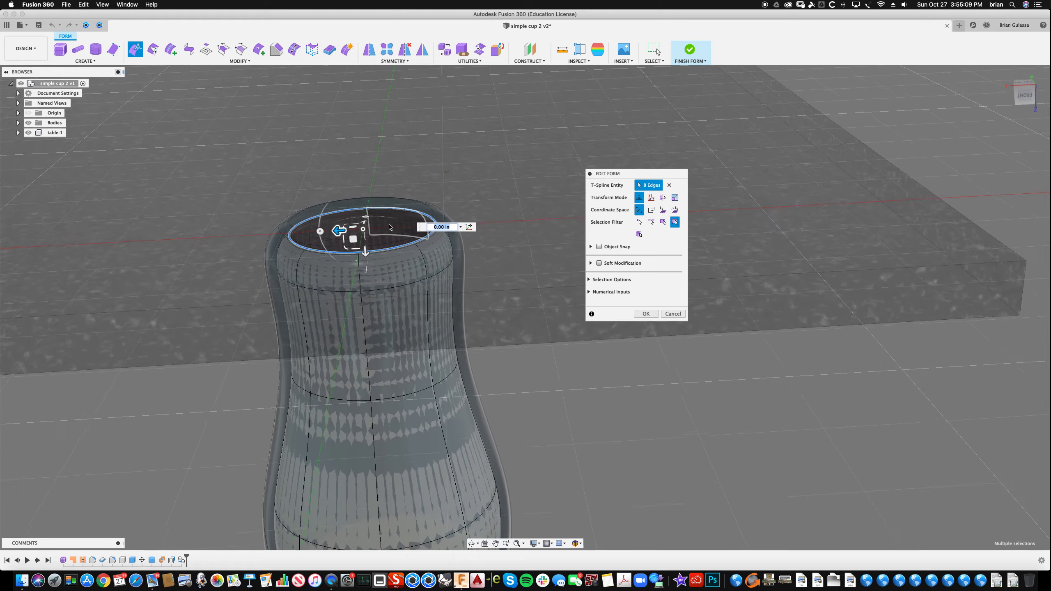
pyautogui.scroll(5, 367, 239)
pyautogui.moveTo(366, 239); pyautogui.dragTo(370, 239)
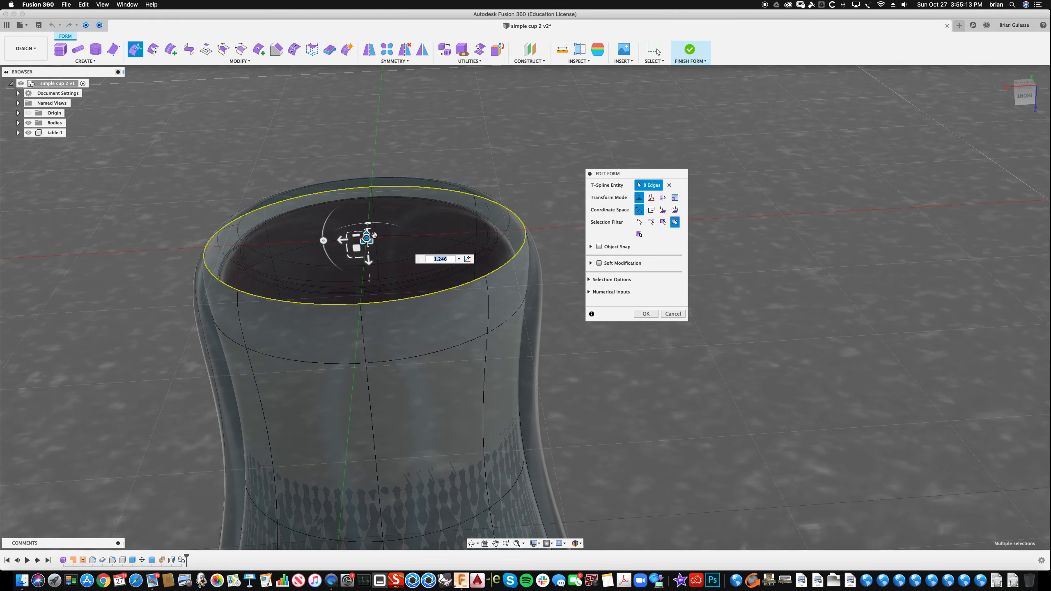
pyautogui.keyDown('shift'); pyautogui.scroll(-5, 397, 214); pyautogui.keyUp('shift')
pyautogui.scroll(-3, 406, 212)
pyautogui.scroll(-3, 406, 211)
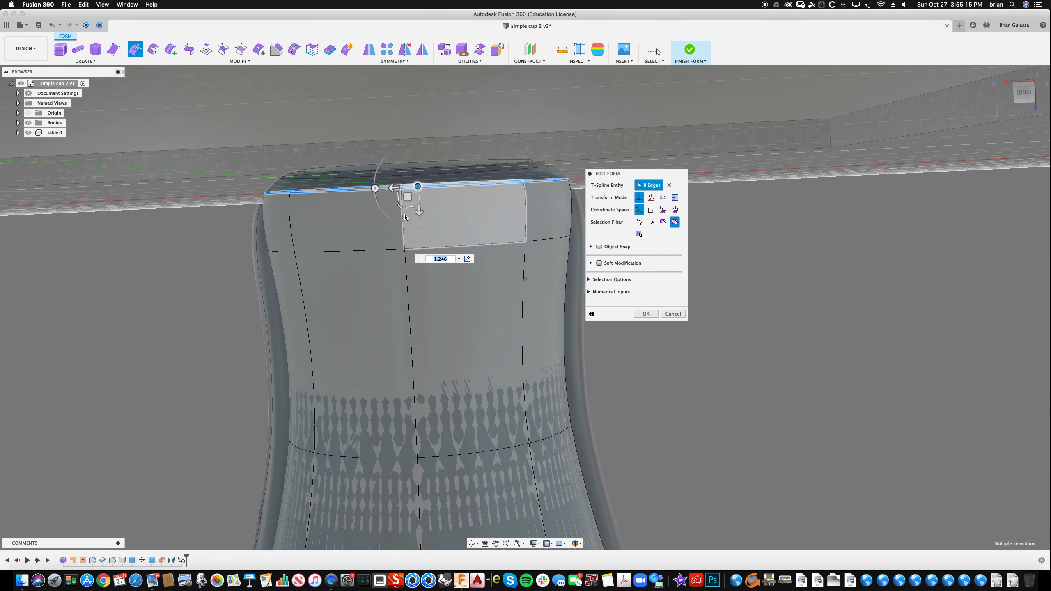
pyautogui.click(646, 314)
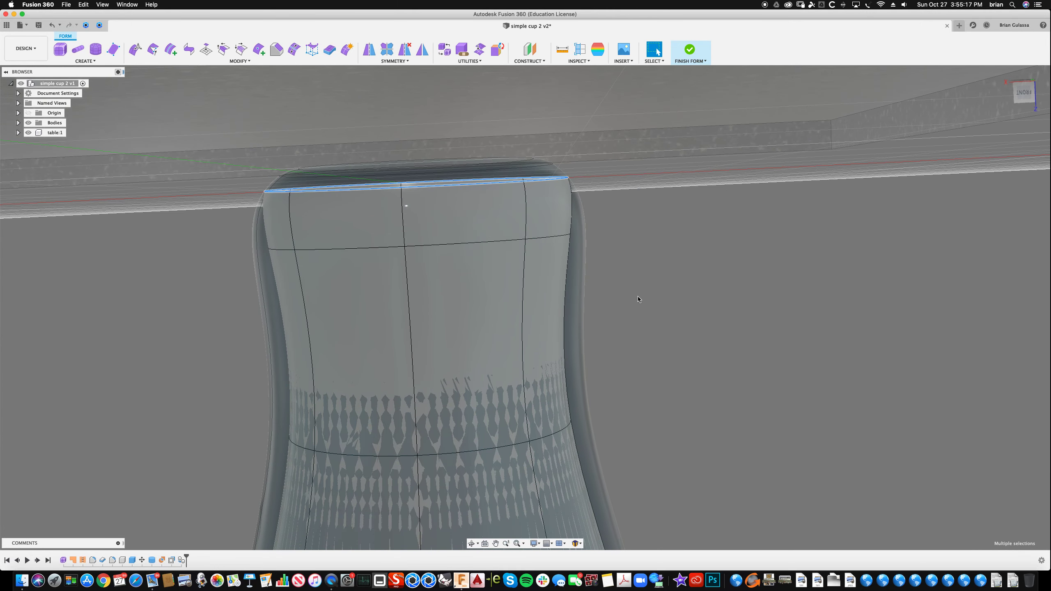
pyautogui.scroll(-3, 638, 296)
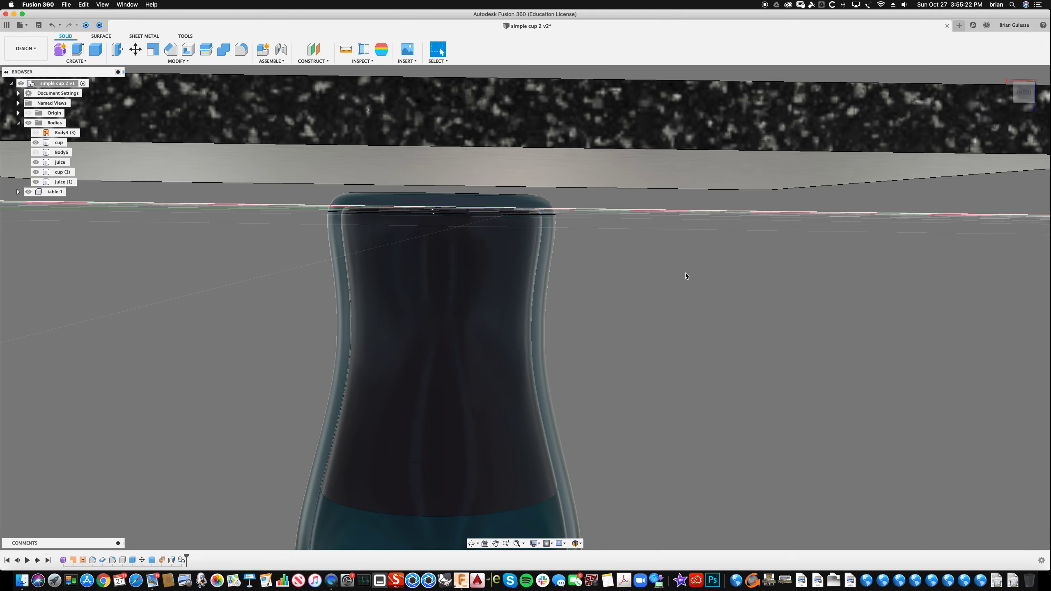
# Step: Offset the cup's bottom face downward by about 0.178 in, hiding the table for access and showing it again
pyautogui.keyDown('shift'); pyautogui.moveTo(686, 273); pyautogui.dragTo(654, 170, button='middle'); pyautogui.keyUp('shift')
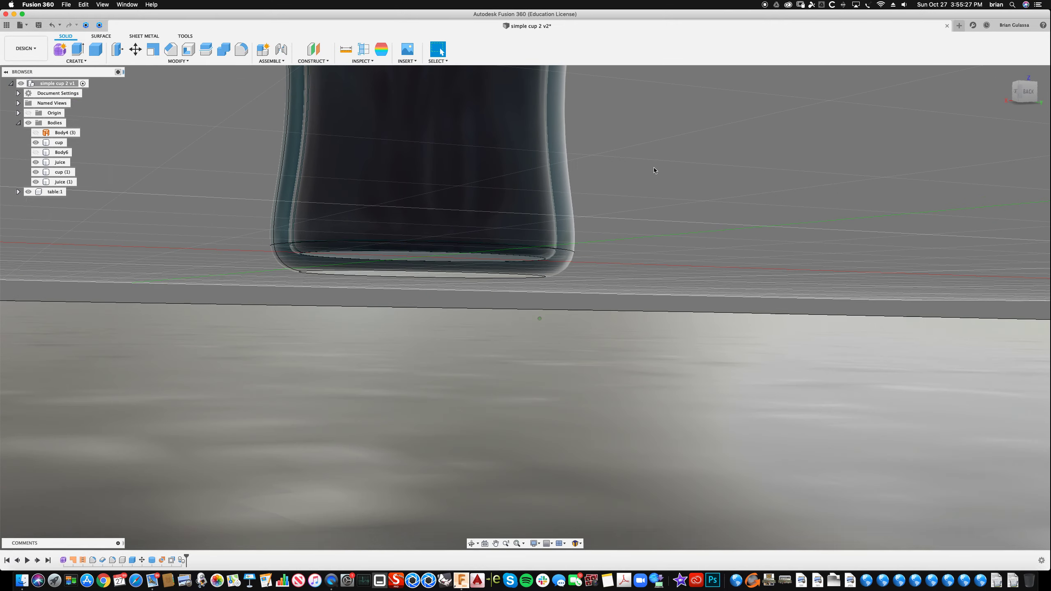
pyautogui.scroll(3, 654, 170)
pyautogui.moveTo(191, 66)
pyautogui.keyDown('shift'); pyautogui.mouseDown(button='middle')
pyautogui.moveTo(164, 66)
pyautogui.moveTo(142, 84)
pyautogui.mouseUp(button='middle'); pyautogui.keyUp('shift')
pyautogui.click(28, 193)
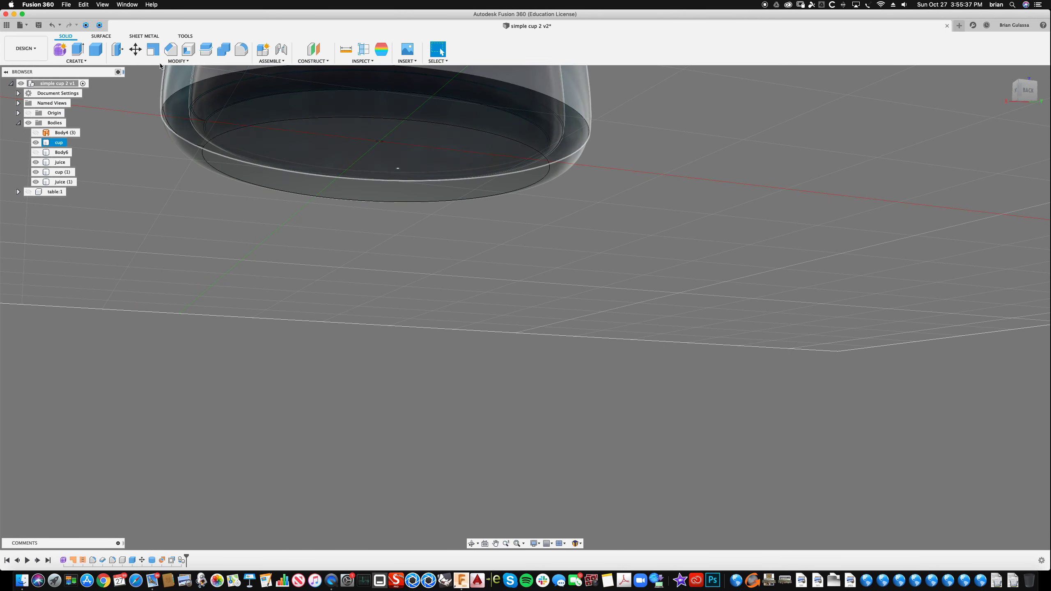
pyautogui.click(118, 50)
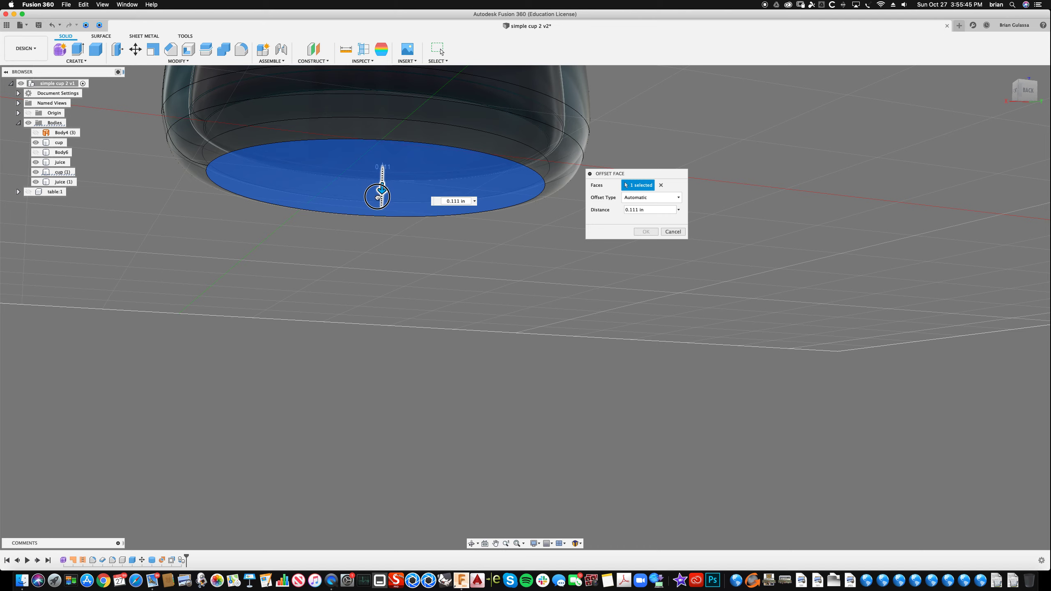
pyautogui.moveTo(376, 203); pyautogui.dragTo(382, 195)
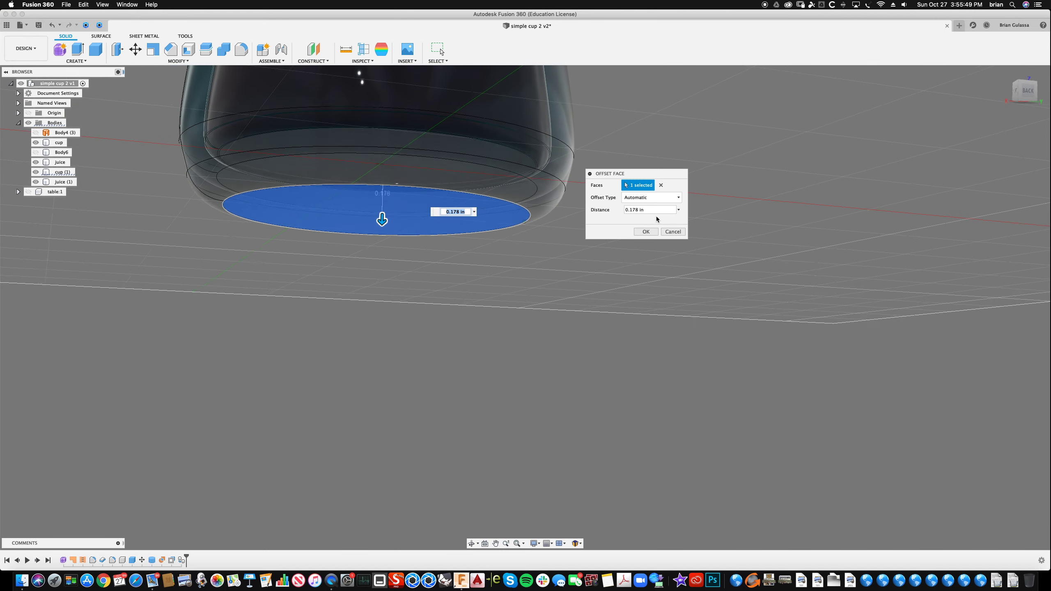
pyautogui.click(646, 231)
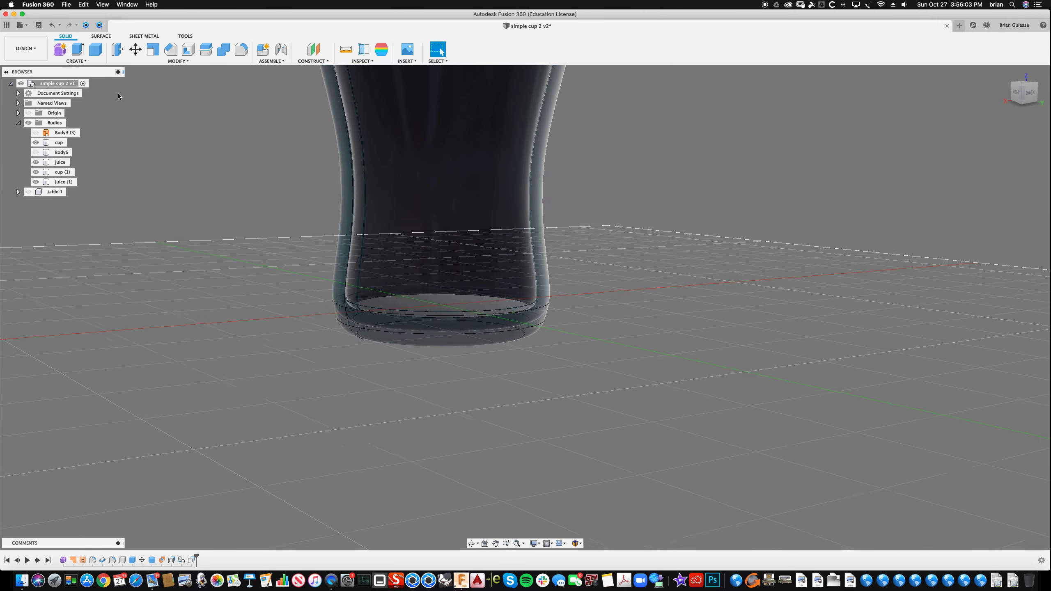
pyautogui.click(29, 191)
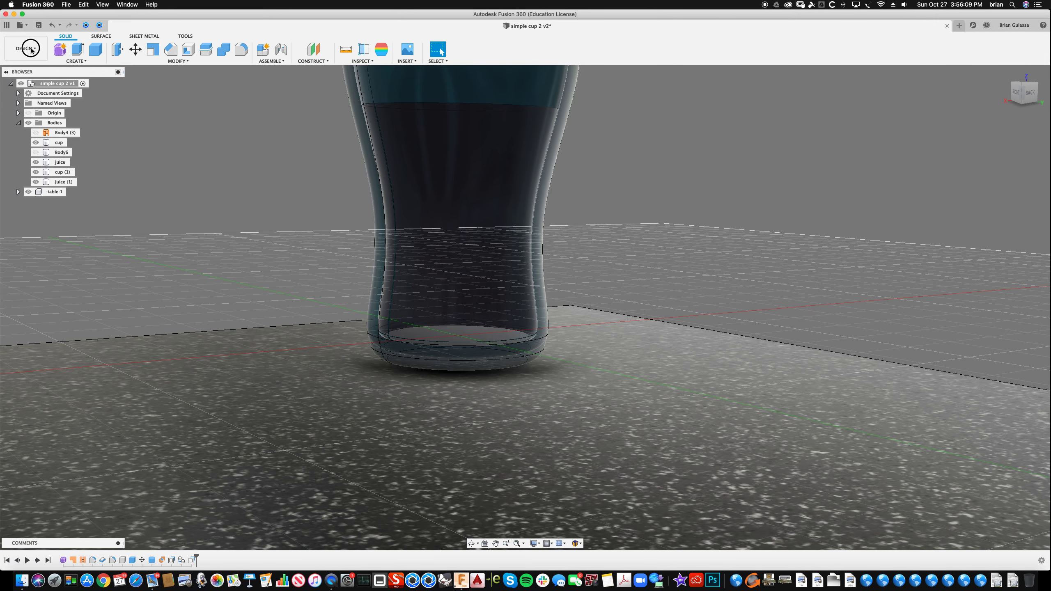
# Step: Switch to the Render workspace, run an in-canvas render of the cup and stop it
pyautogui.click(32, 49)
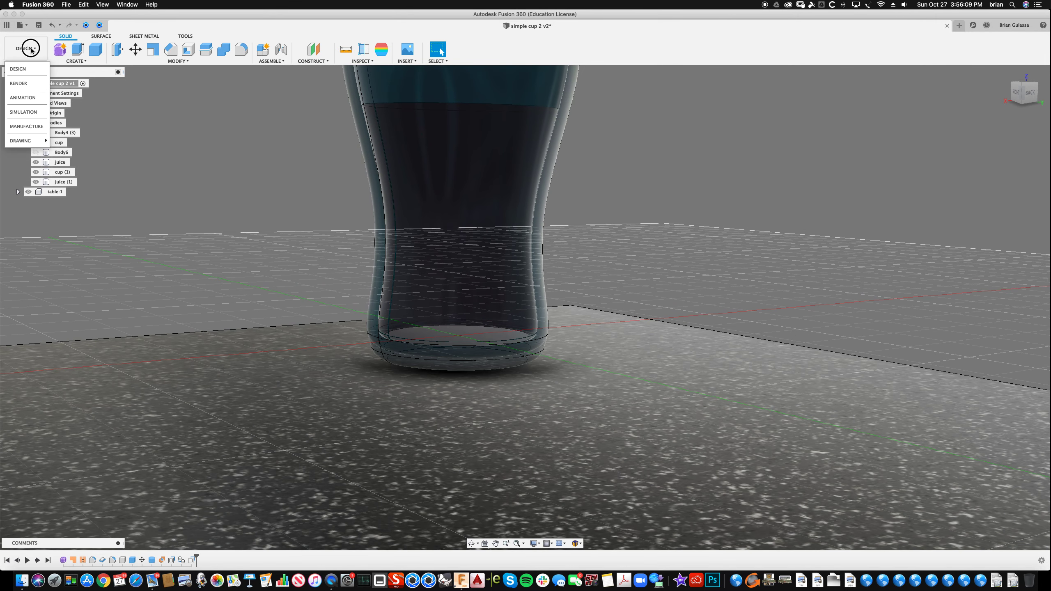
pyautogui.click(30, 90)
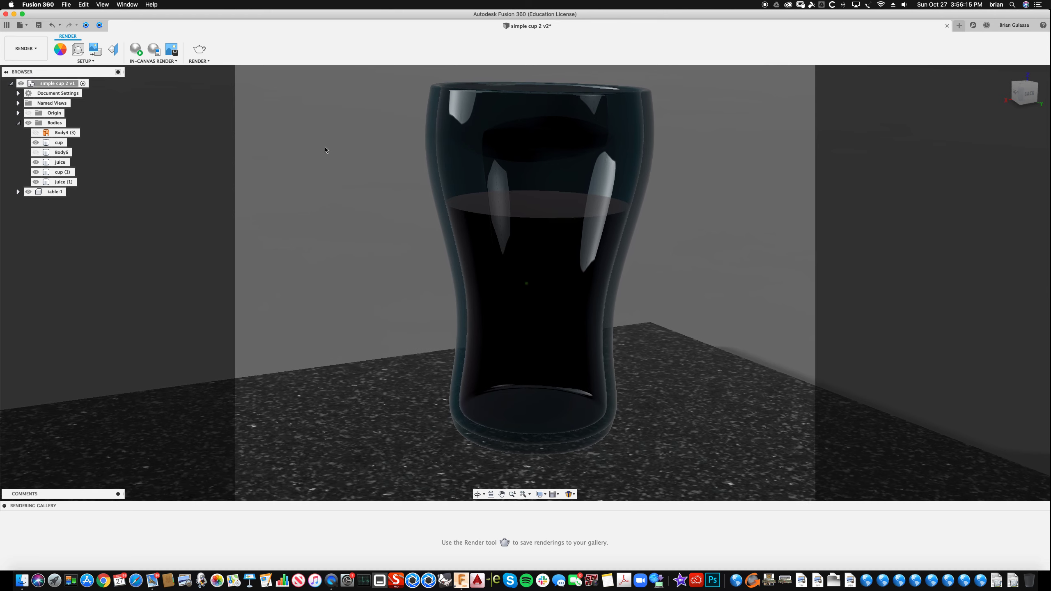
pyautogui.click(130, 59)
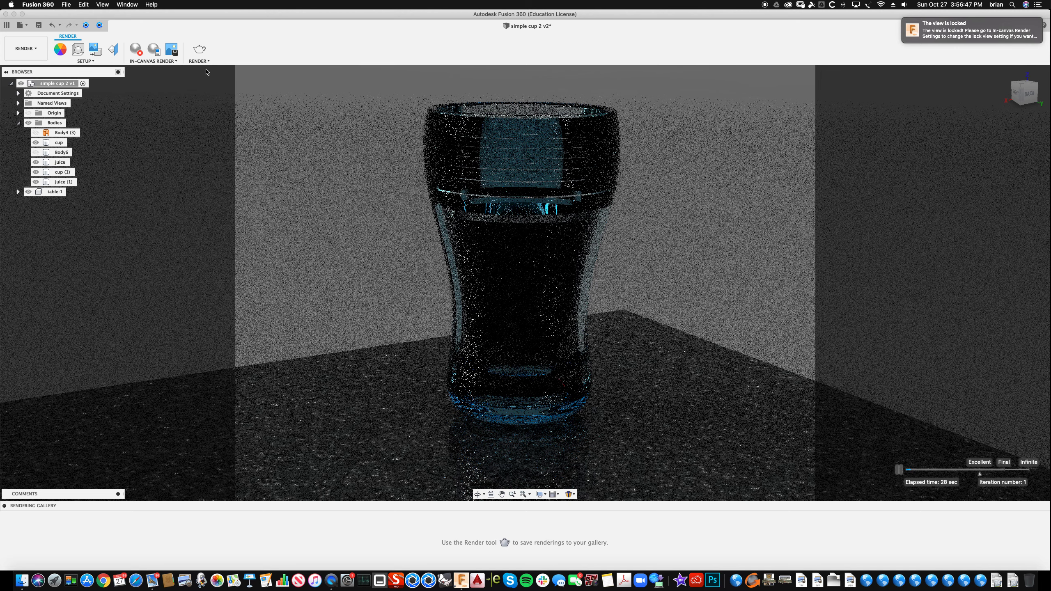
pyautogui.click(136, 51)
# Step: Brighten the juice's Acrylic (Red) appearance to RGB 255, 73, 57
pyautogui.scroll(3, 393, 175)
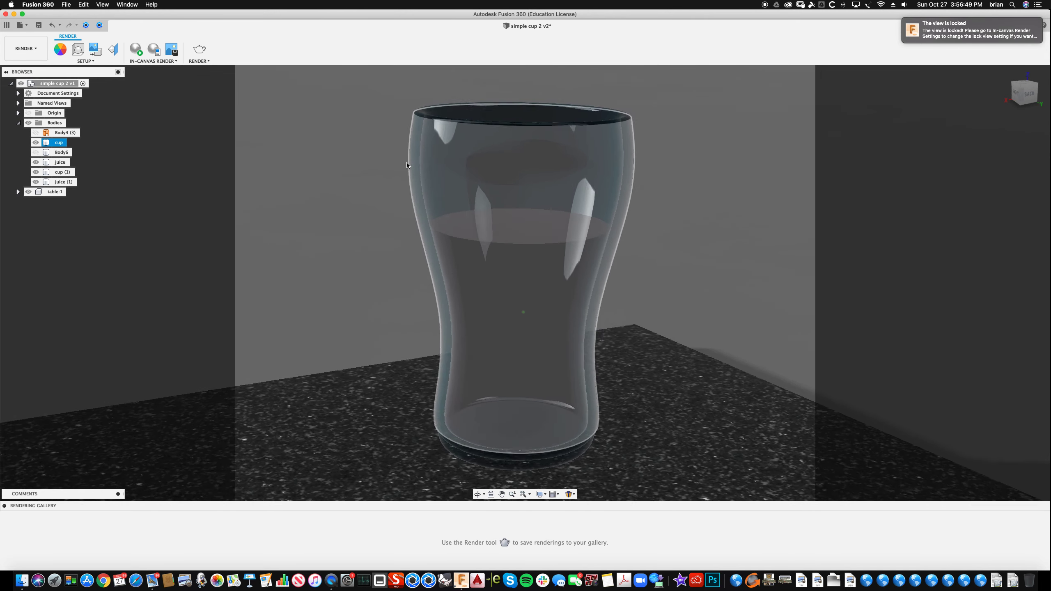
pyautogui.keyDown('shift'); pyautogui.moveTo(393, 176); pyautogui.dragTo(335, 207, button='middle'); pyautogui.keyUp('shift')
pyautogui.scroll(-5, 333, 207)
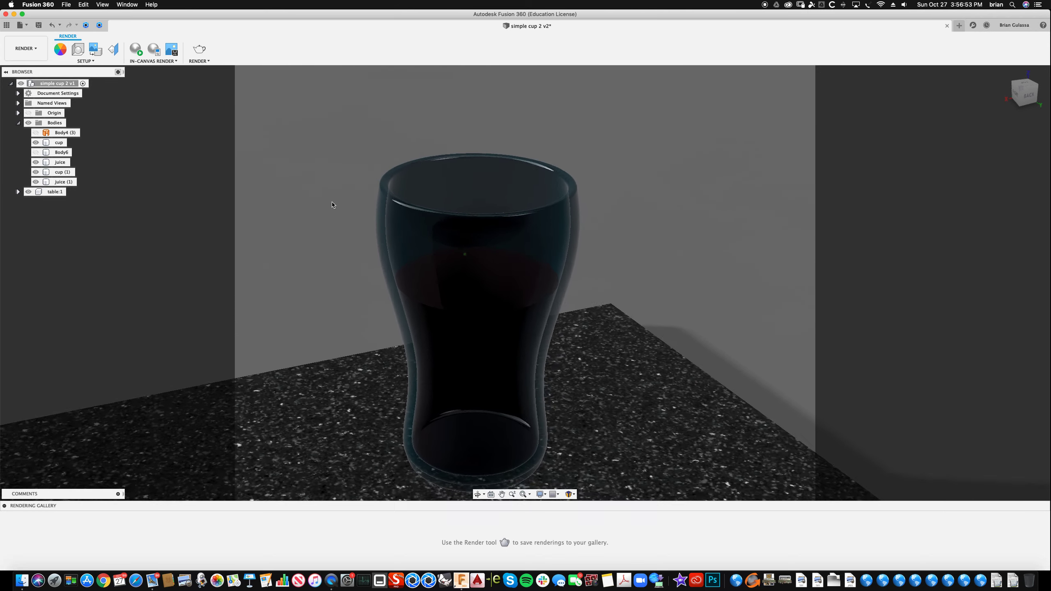
pyautogui.click(473, 184)
pyautogui.keyDown('shift'); pyautogui.moveTo(472, 184); pyautogui.dragTo(450, 221, button='middle'); pyautogui.keyUp('shift')
pyautogui.rightClick(672, 168)
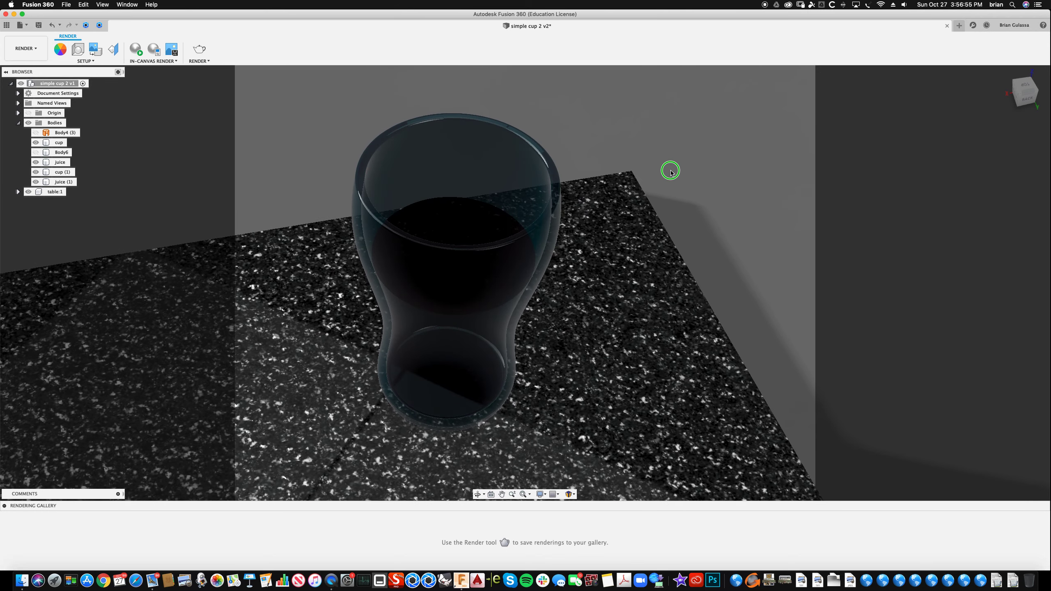
pyautogui.click(703, 151)
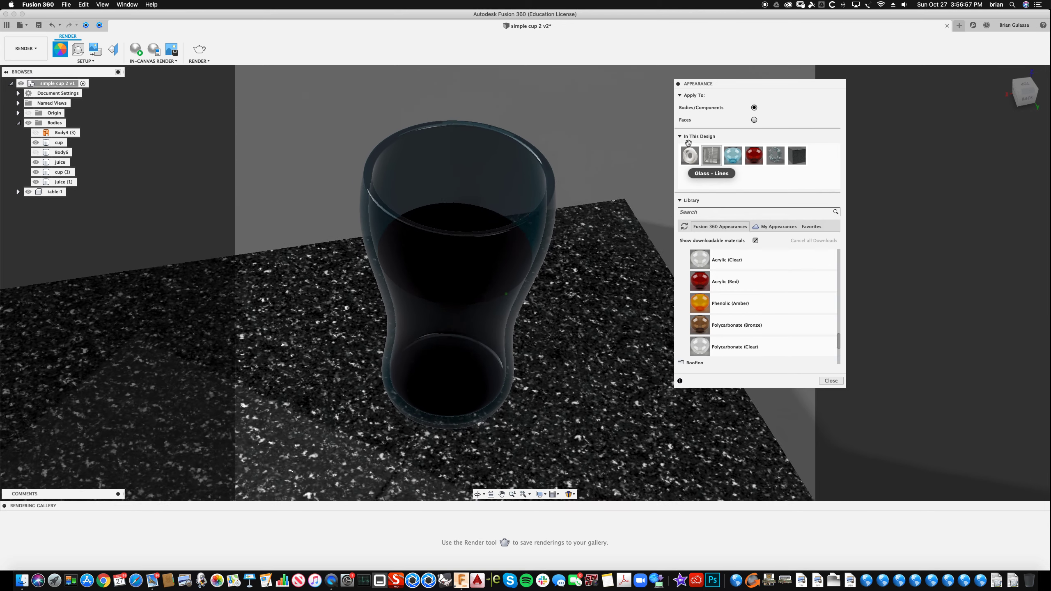
pyautogui.doubleClick(757, 156)
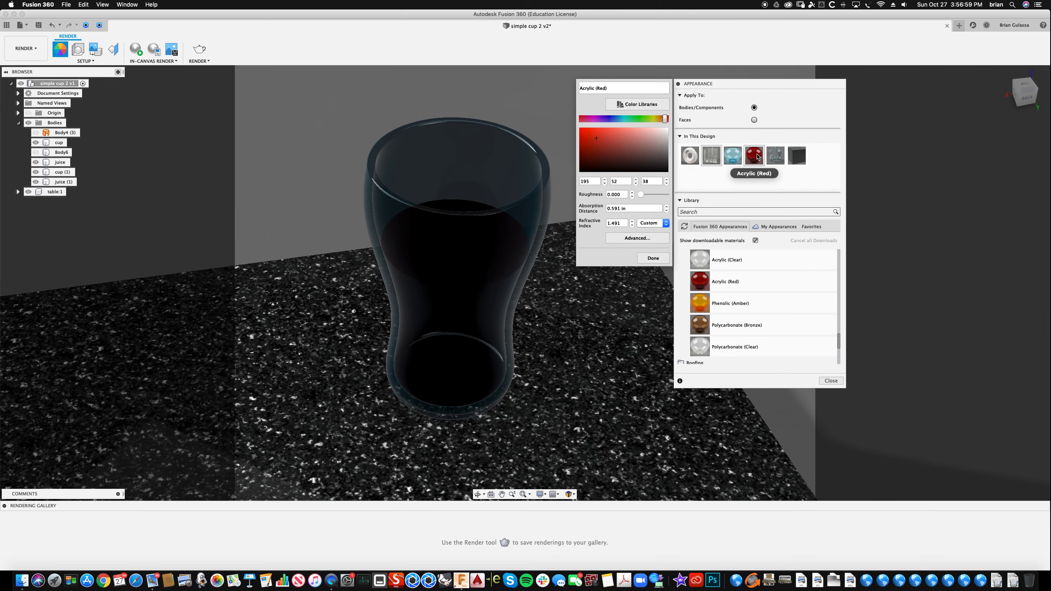
pyautogui.moveTo(597, 138); pyautogui.dragTo(599, 128)
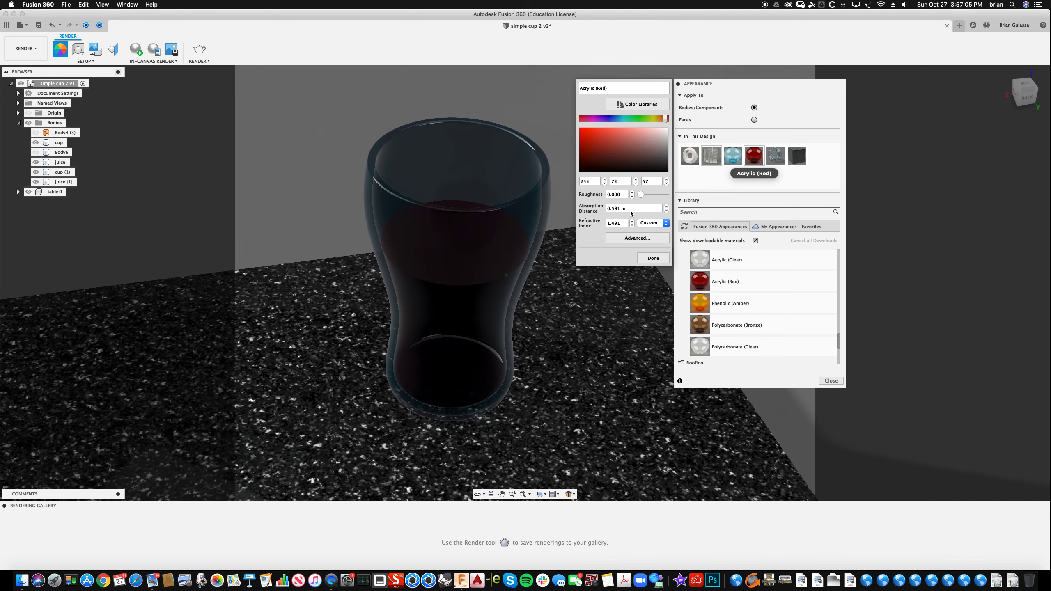
# Step: Set the absorption distance of Acrylic (Red) to 2 in and open its advanced settings
pyautogui.click(632, 209)
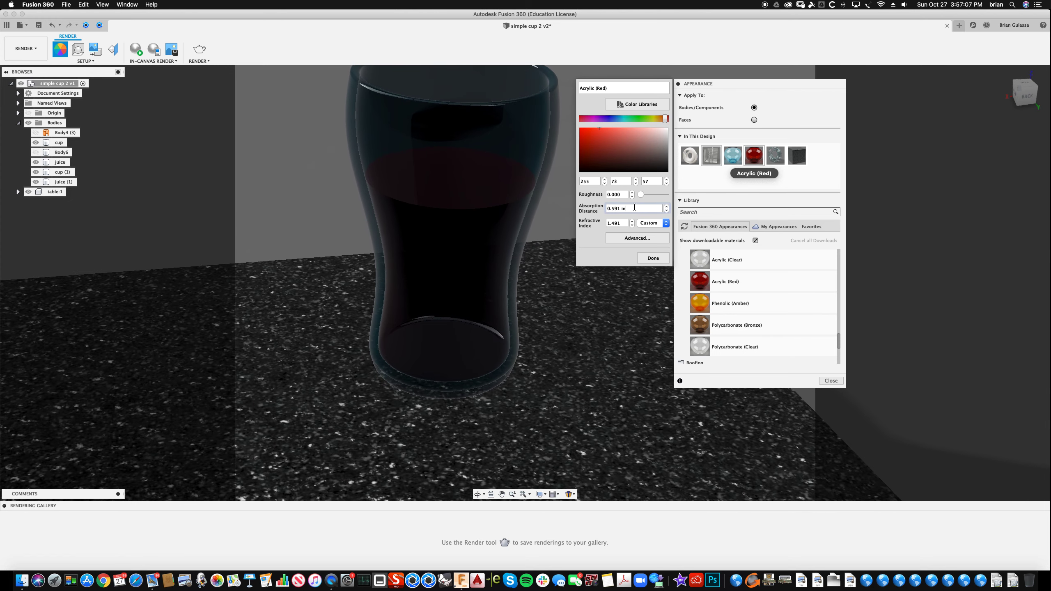
pyautogui.moveTo(631, 209); pyautogui.dragTo(614, 210)
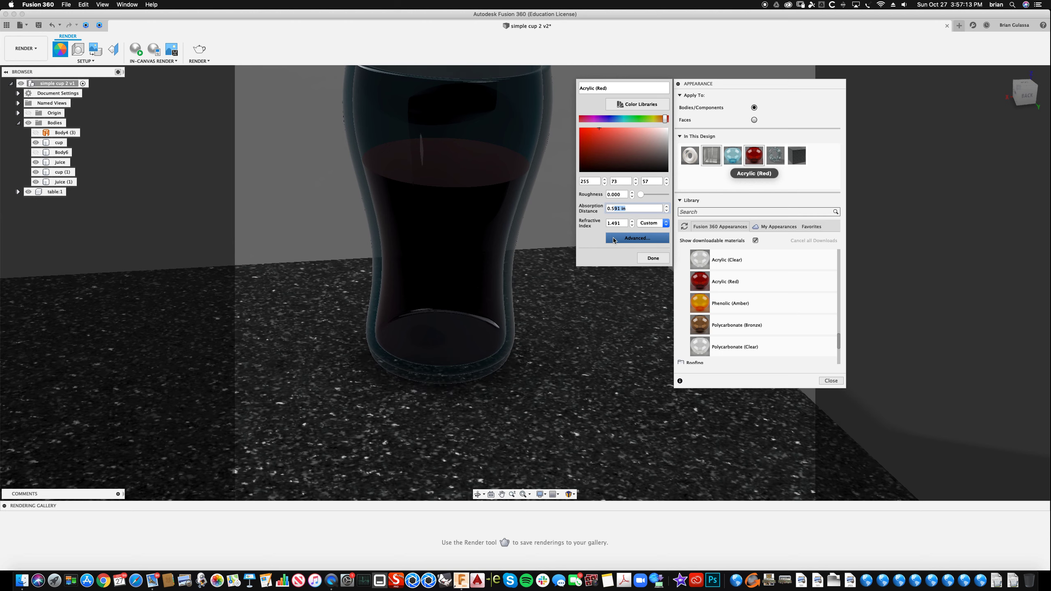
pyautogui.press('BackSpace')
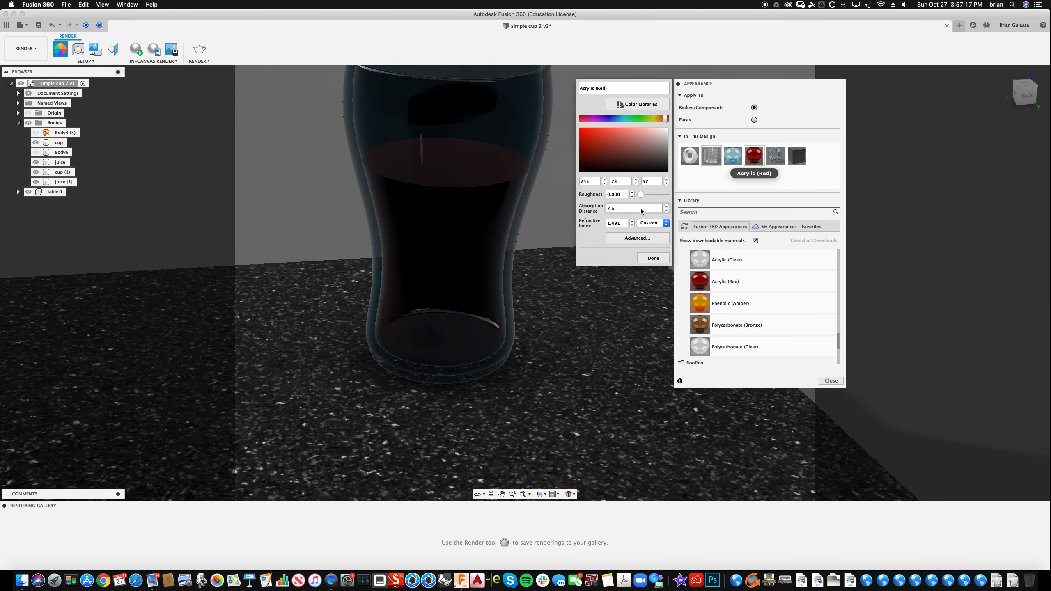
pyautogui.press('Tab')
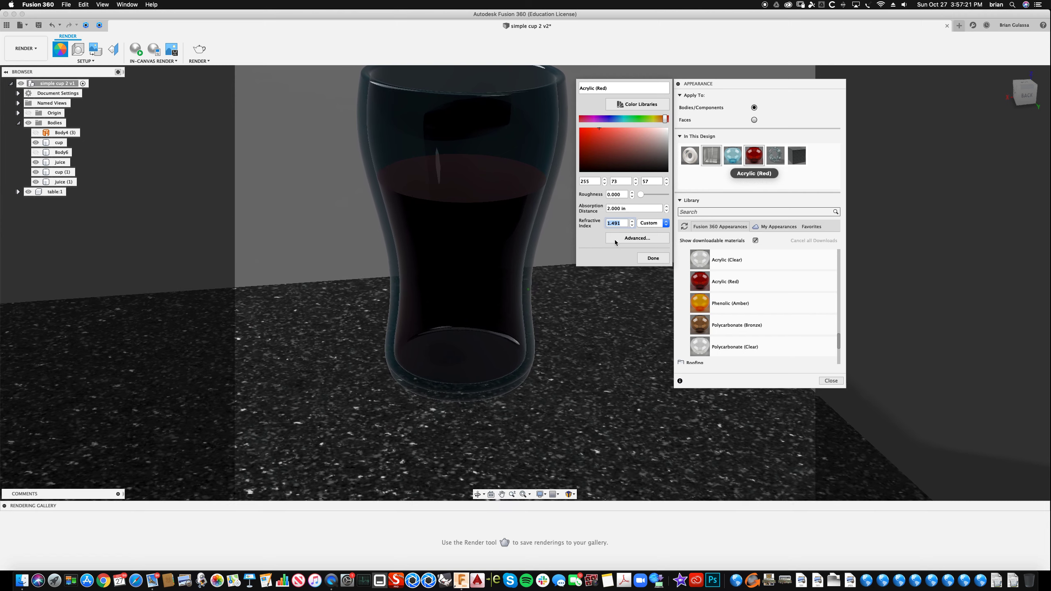
pyautogui.click(630, 239)
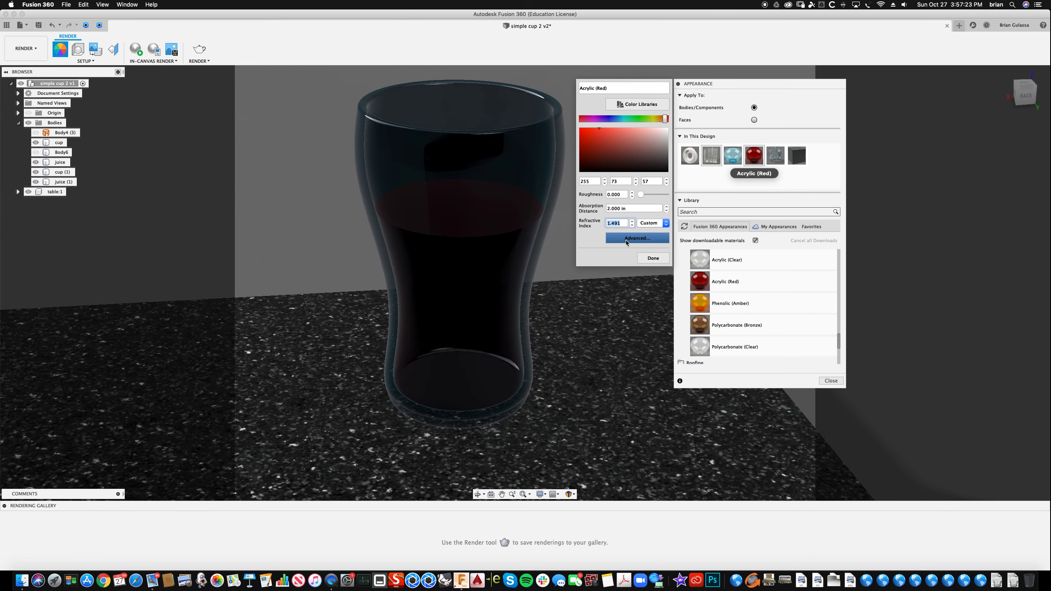
# Step: Review the advanced material settings of Acrylic (Red) and close its editor without making changes
pyautogui.moveTo(665, 247); pyautogui.dragTo(666, 358)
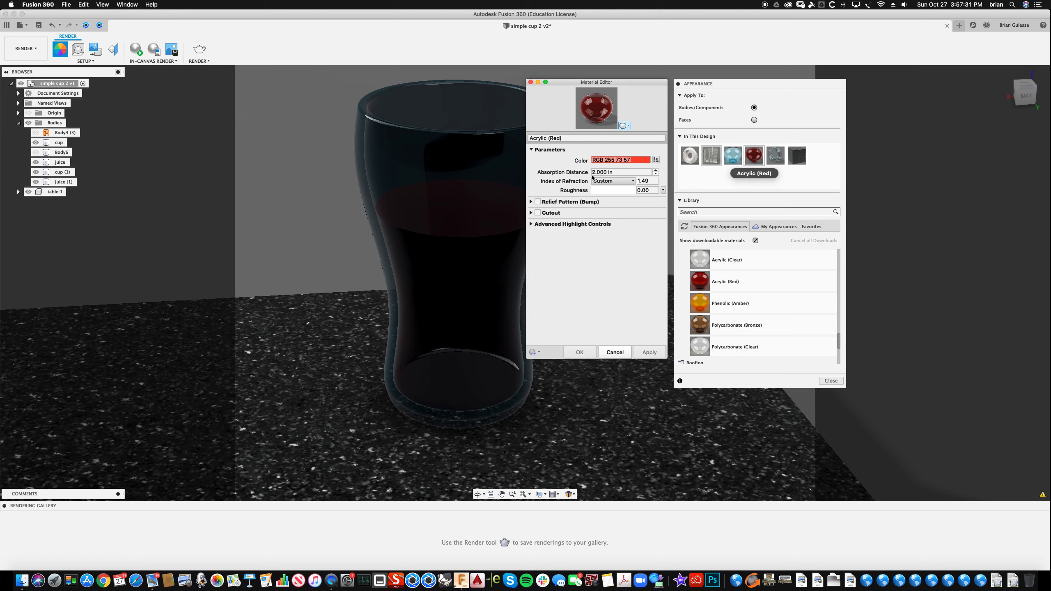
pyautogui.click(624, 353)
pyautogui.click(616, 352)
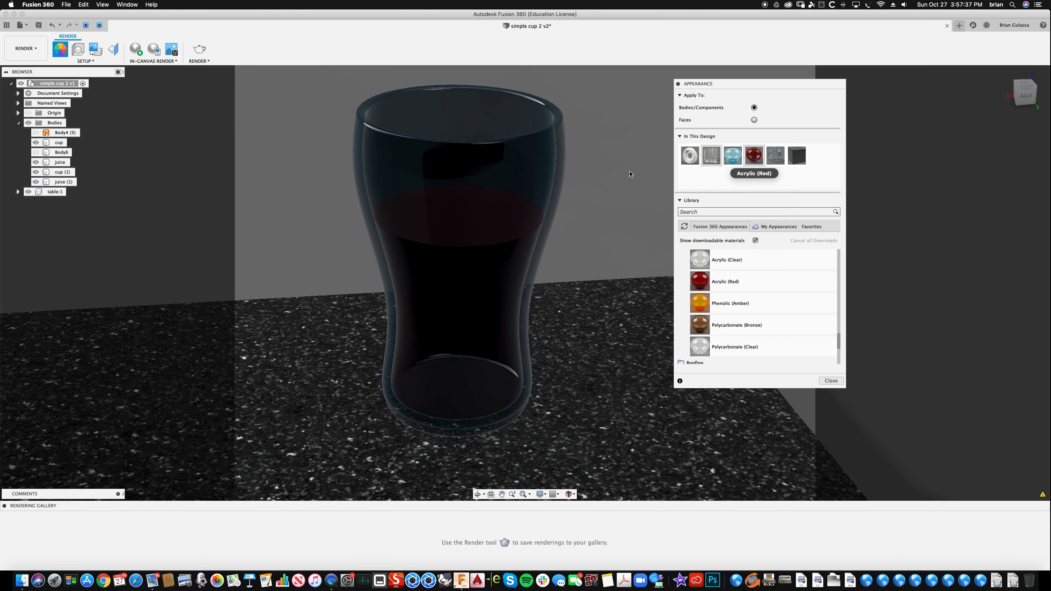
pyautogui.doubleClick(754, 156)
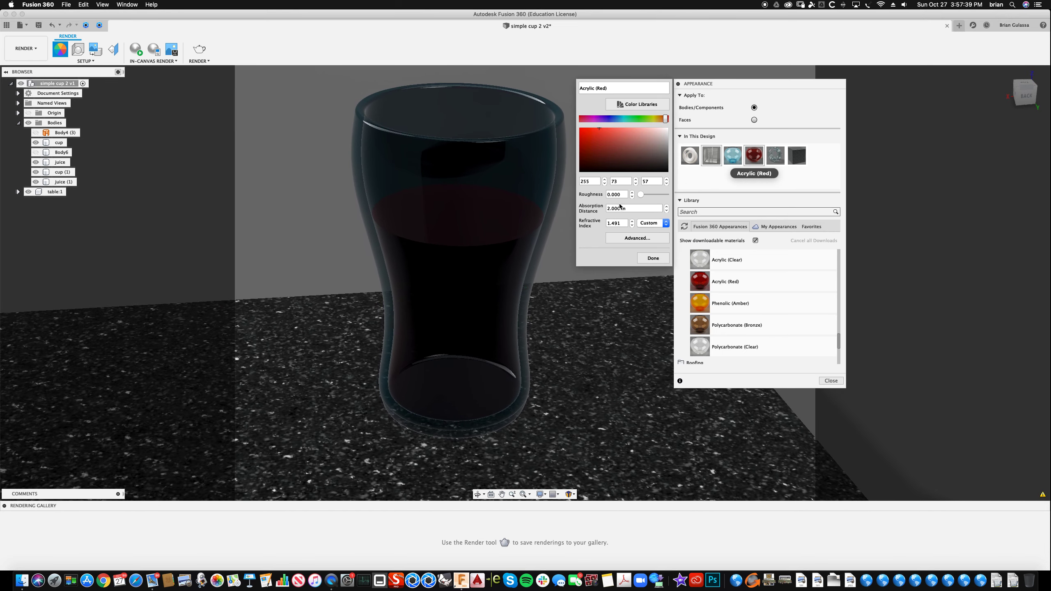
pyautogui.click(653, 258)
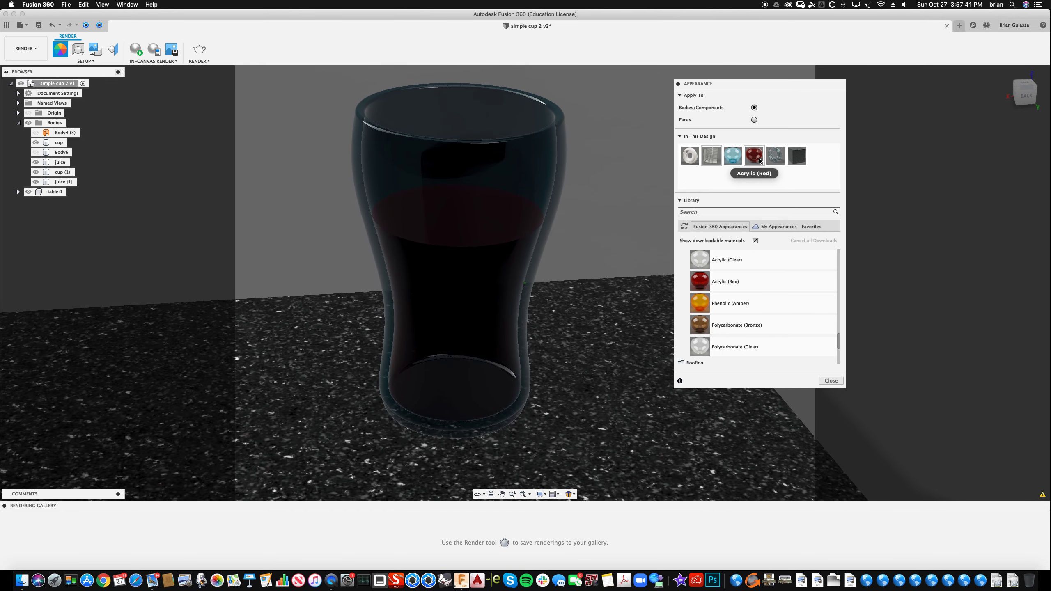
# Step: Run an in-canvas render of the cup from a higher viewpoint, close the appearance settings and stop the render
pyautogui.moveTo(278, 105)
pyautogui.keyDown('shift'); pyautogui.mouseDown(button='middle')
pyautogui.moveTo(270, 121)
pyautogui.moveTo(274, 112)
pyautogui.mouseUp(button='middle'); pyautogui.keyUp('shift')
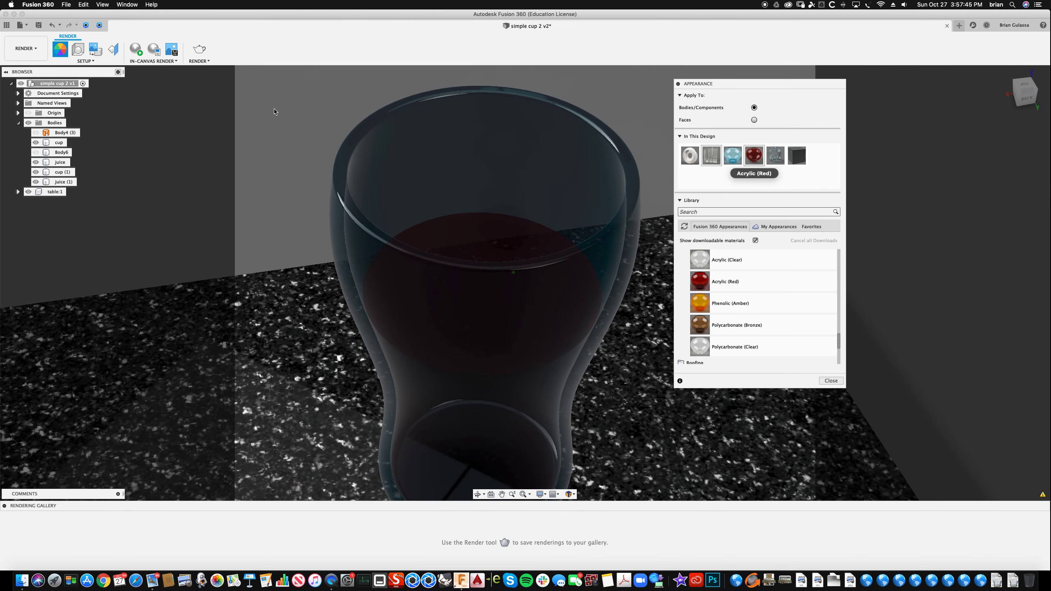
pyautogui.click(137, 49)
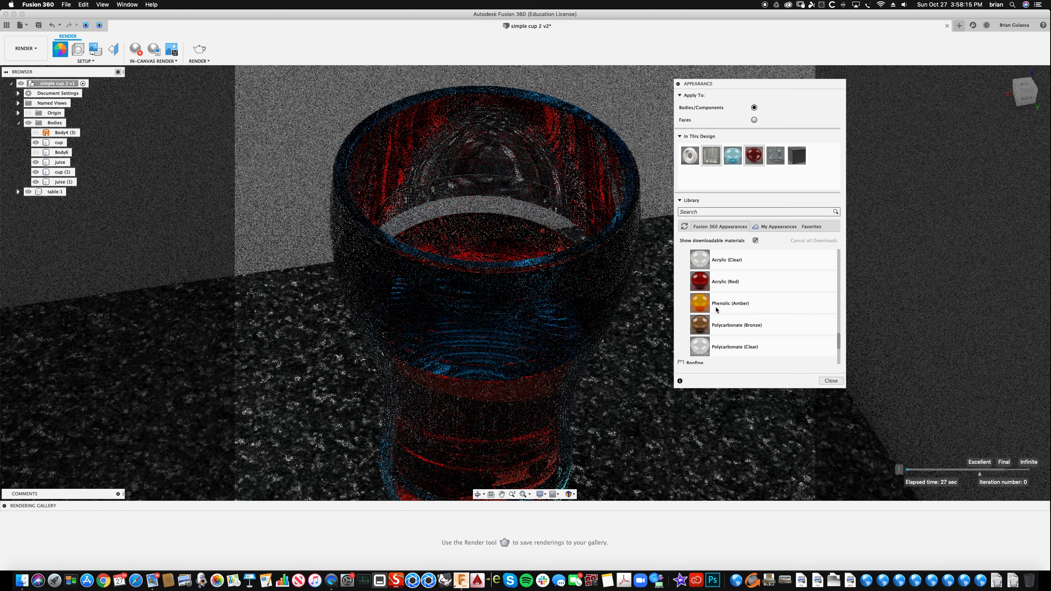
pyautogui.click(831, 381)
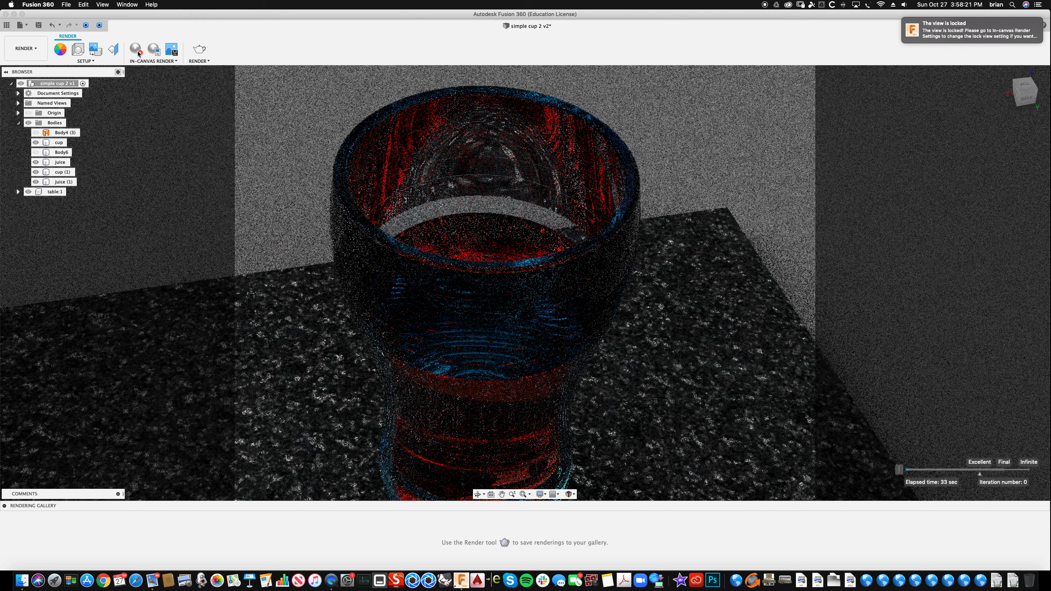
pyautogui.click(138, 52)
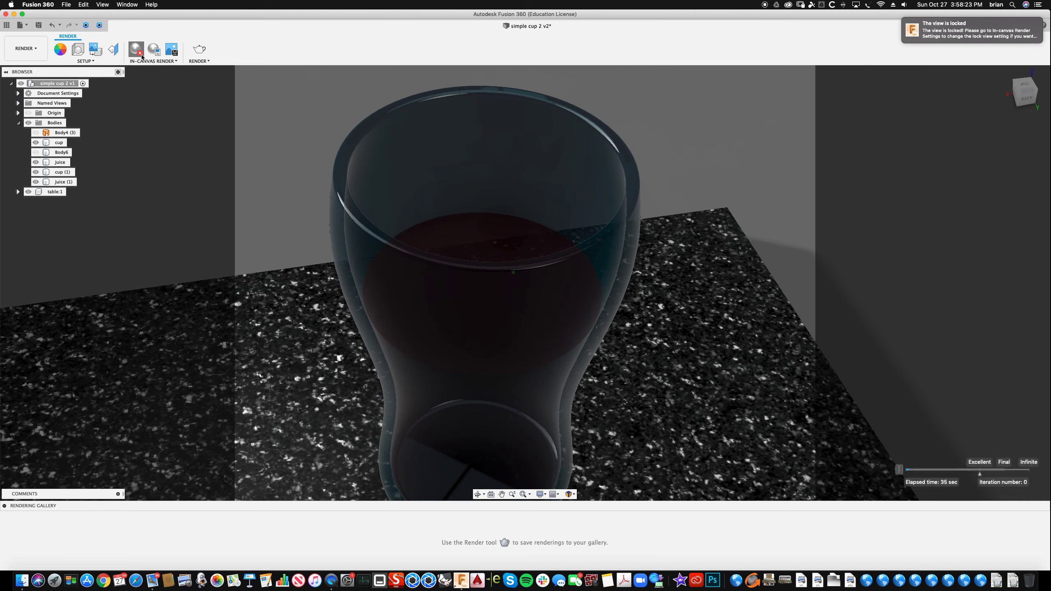
pyautogui.scroll(-3, 319, 148)
pyautogui.scroll(4, 319, 147)
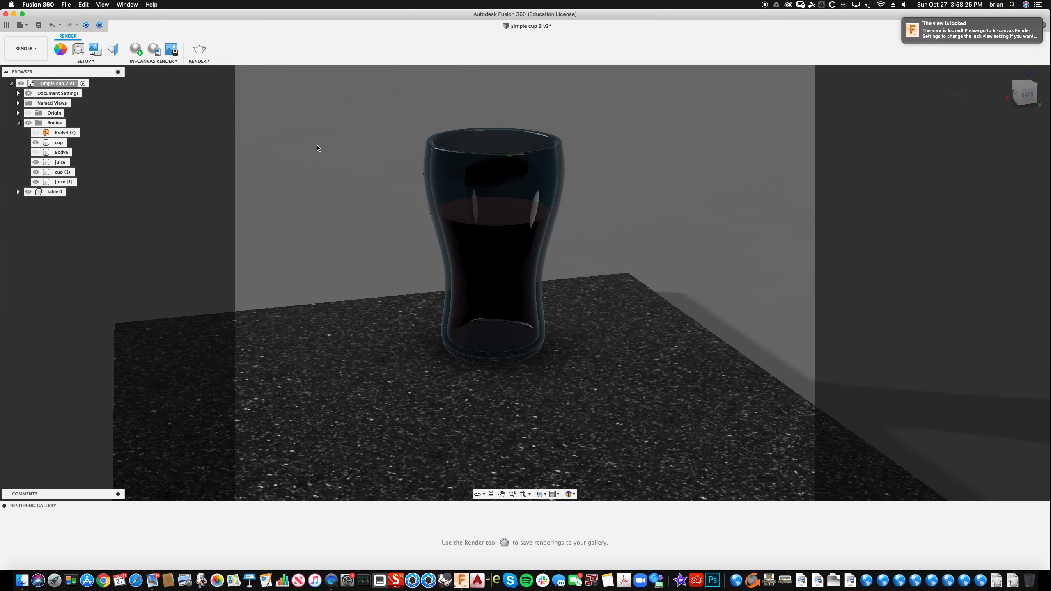
pyautogui.keyDown('shift'); pyautogui.moveTo(326, 127); pyautogui.dragTo(324, 133, button='middle'); pyautogui.keyUp('shift')
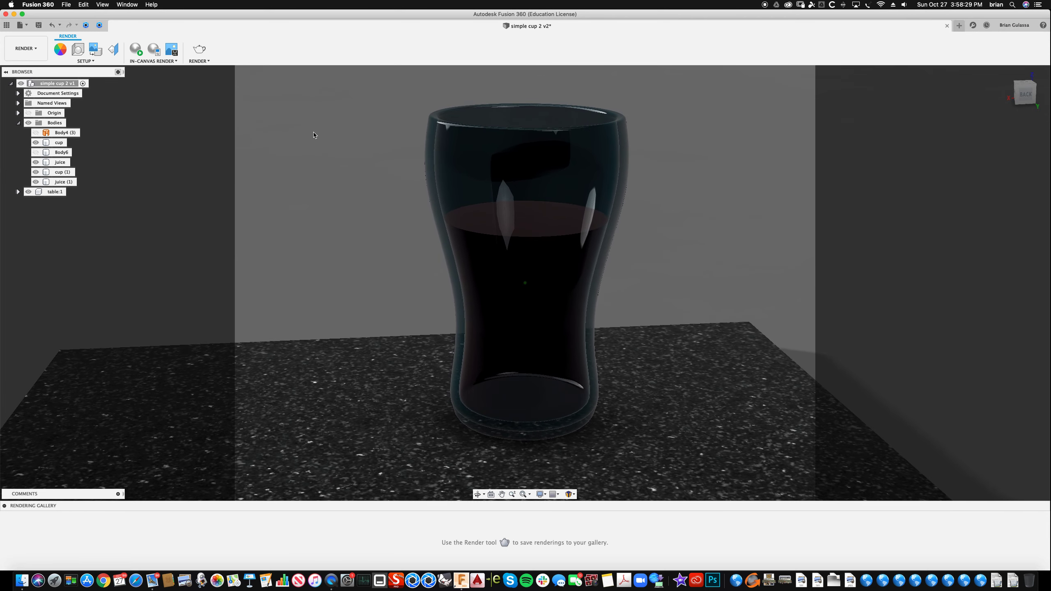
# Step: Return to the Design workspace and stop capturing design history for the whole design, removing its timeline
pyautogui.click(25, 48)
pyautogui.click(26, 69)
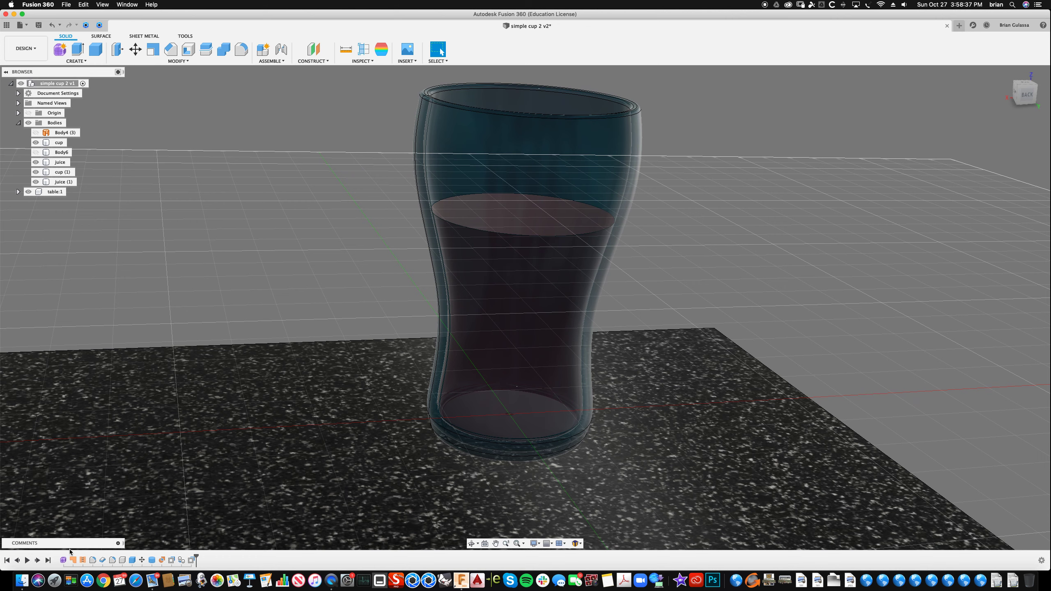
pyautogui.rightClick(60, 84)
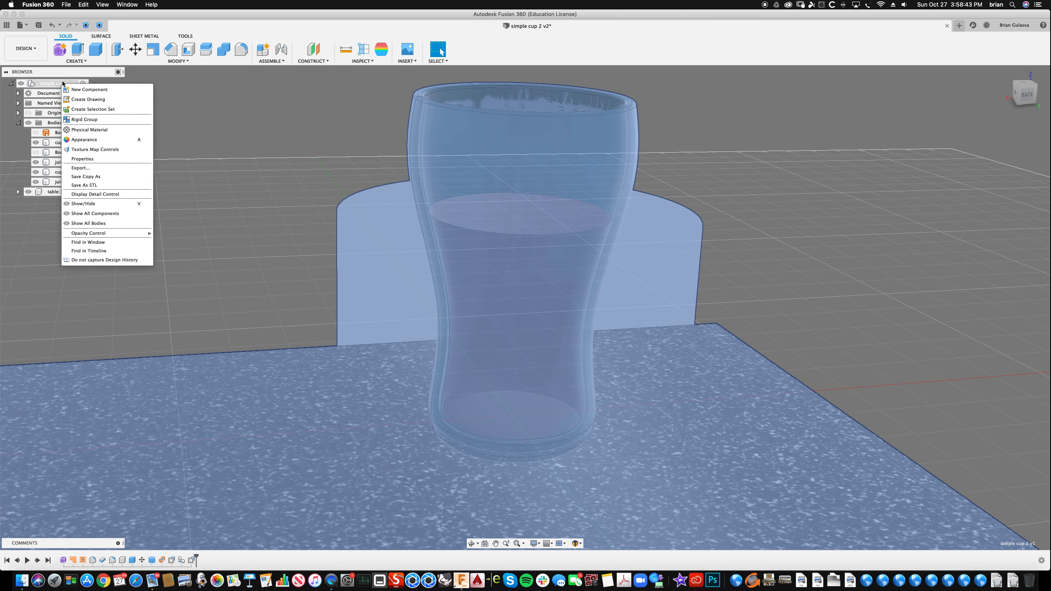
pyautogui.click(124, 260)
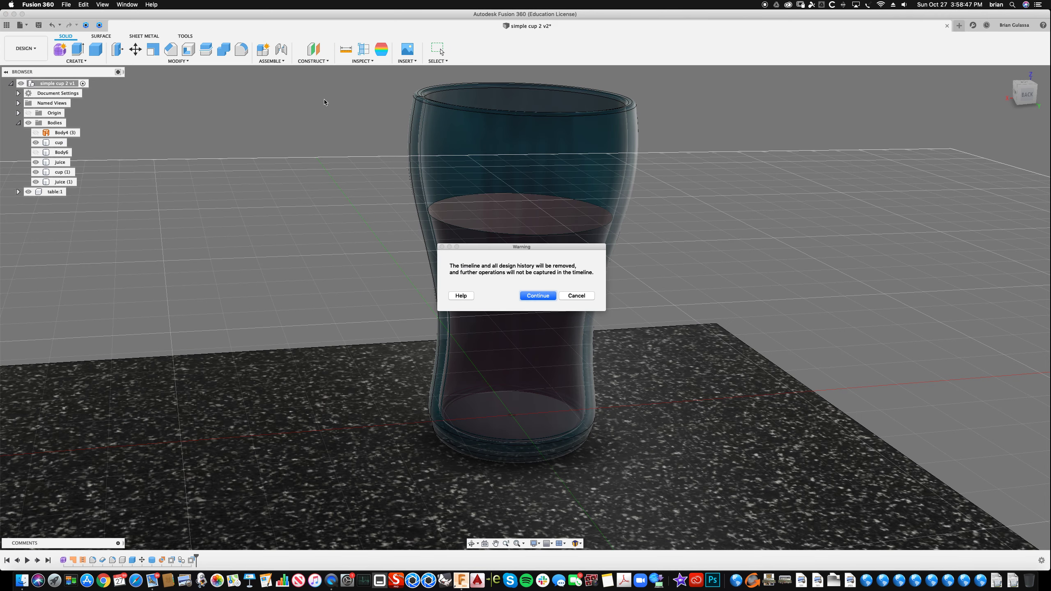
pyautogui.click(543, 296)
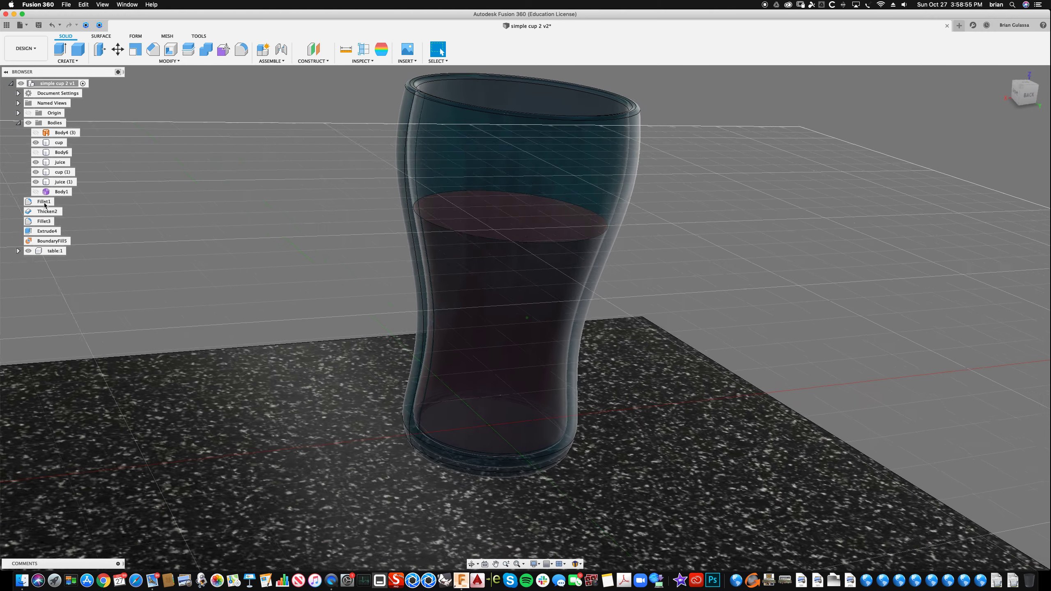
# Step: Examine the Fillet, Thicken, Extrude and BoundaryFill features and the table component listed in the browser one by one
pyautogui.click(43, 202)
pyautogui.click(43, 212)
pyautogui.click(44, 221)
pyautogui.click(46, 231)
pyautogui.click(50, 242)
pyautogui.click(51, 250)
pyautogui.click(108, 210)
# Step: Open Fillet1 at the cup's inner base for editing and try to change its radius
pyautogui.doubleClick(48, 202)
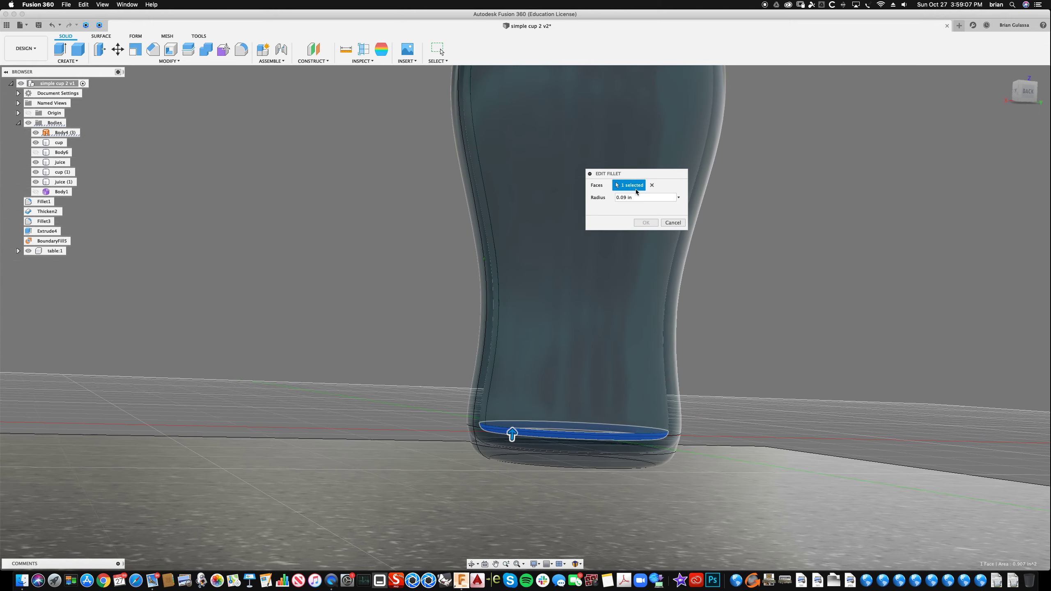
pyautogui.scroll(2, 639, 479)
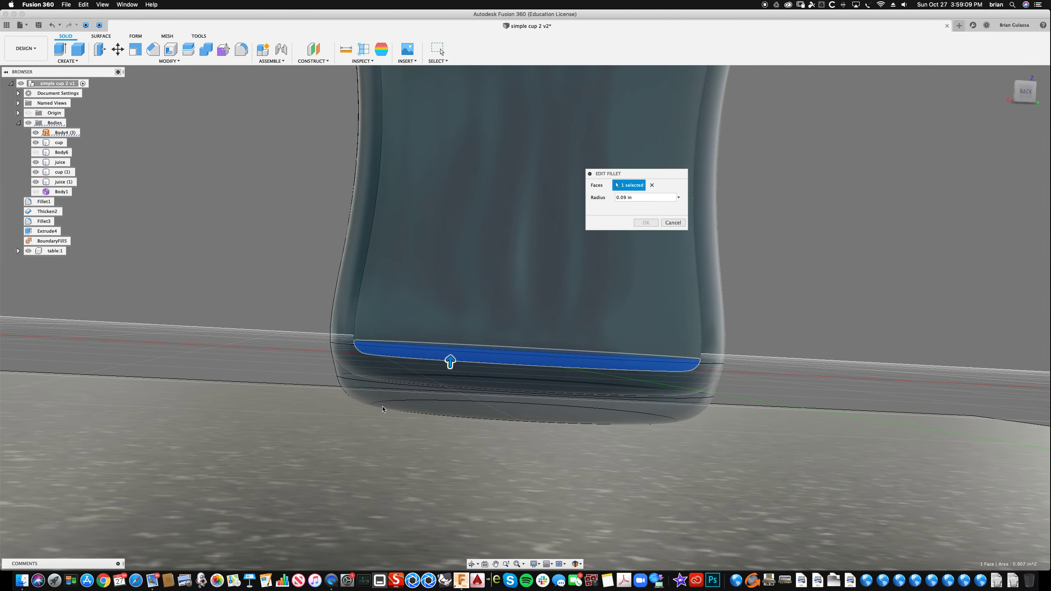
pyautogui.keyDown('shift'); pyautogui.moveTo(136, 333); pyautogui.dragTo(195, 300, button='middle'); pyautogui.keyUp('shift')
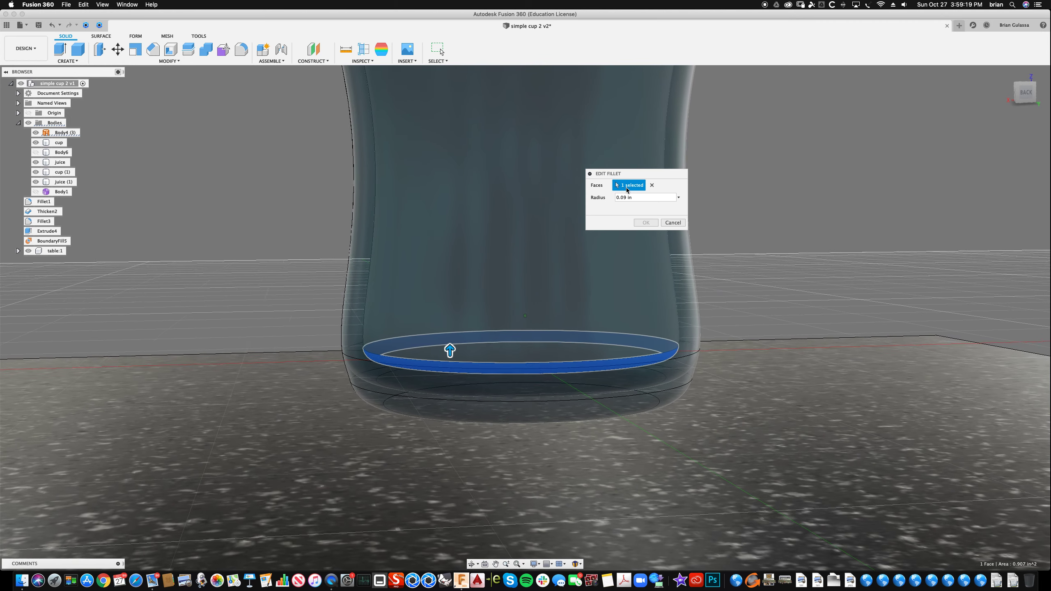
pyautogui.click(627, 198)
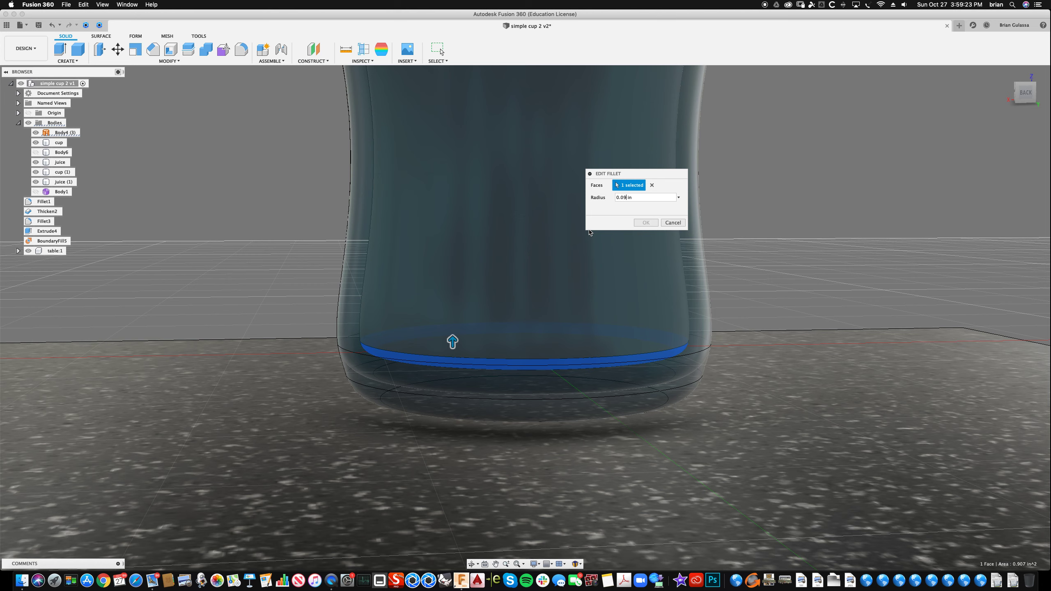
pyautogui.press('BackSpace')
pyautogui.click(646, 223)
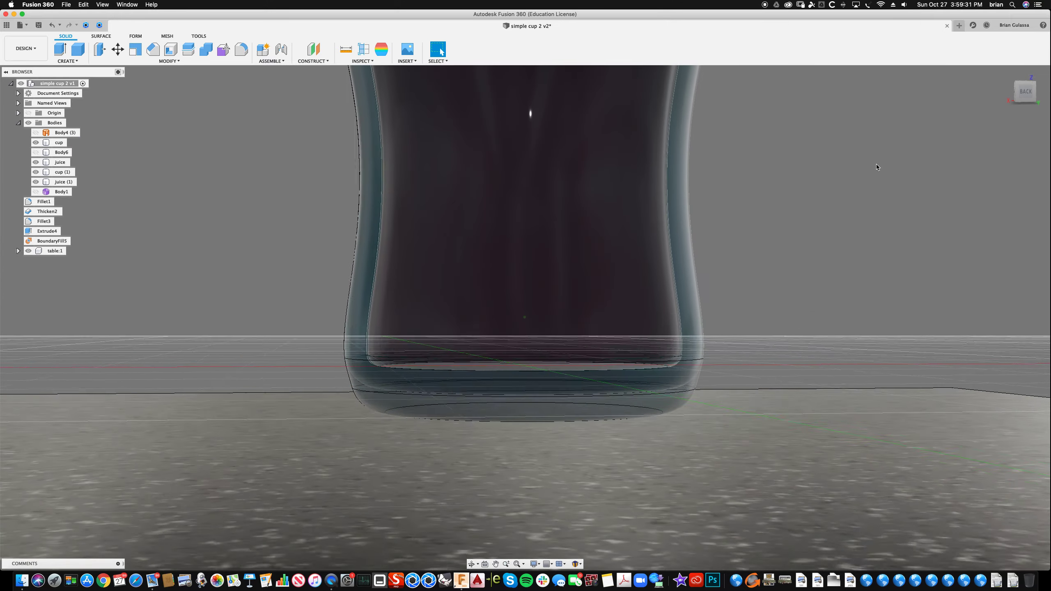
# Step: Hide the duplicate bodies cup (1) and juice (1), and toggle the original cup's visibility to check the juice inside
pyautogui.keyDown('shift'); pyautogui.moveTo(876, 167); pyautogui.dragTo(851, 170, button='middle'); pyautogui.keyUp('shift')
pyautogui.click(349, 339)
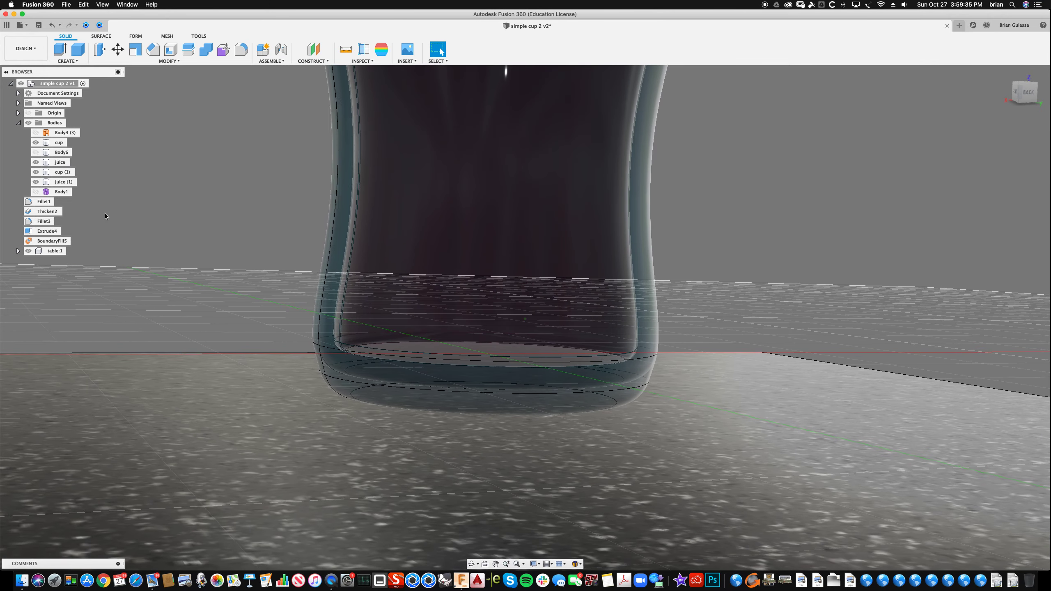
pyautogui.click(36, 172)
pyautogui.keyDown('shift'); pyautogui.moveTo(190, 158); pyautogui.dragTo(201, 163, button='middle'); pyautogui.keyUp('shift')
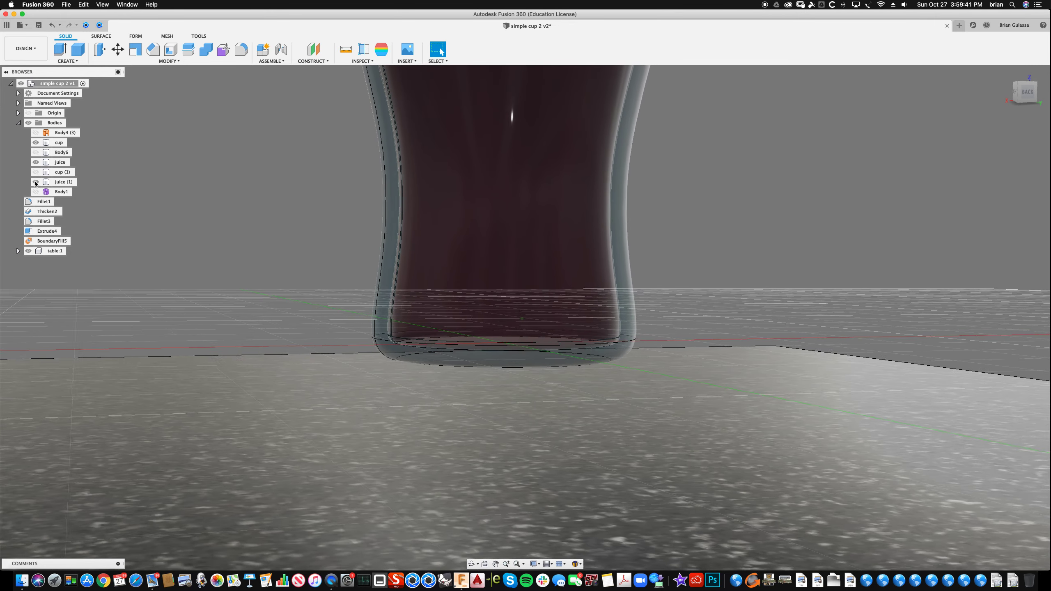
pyautogui.click(36, 182)
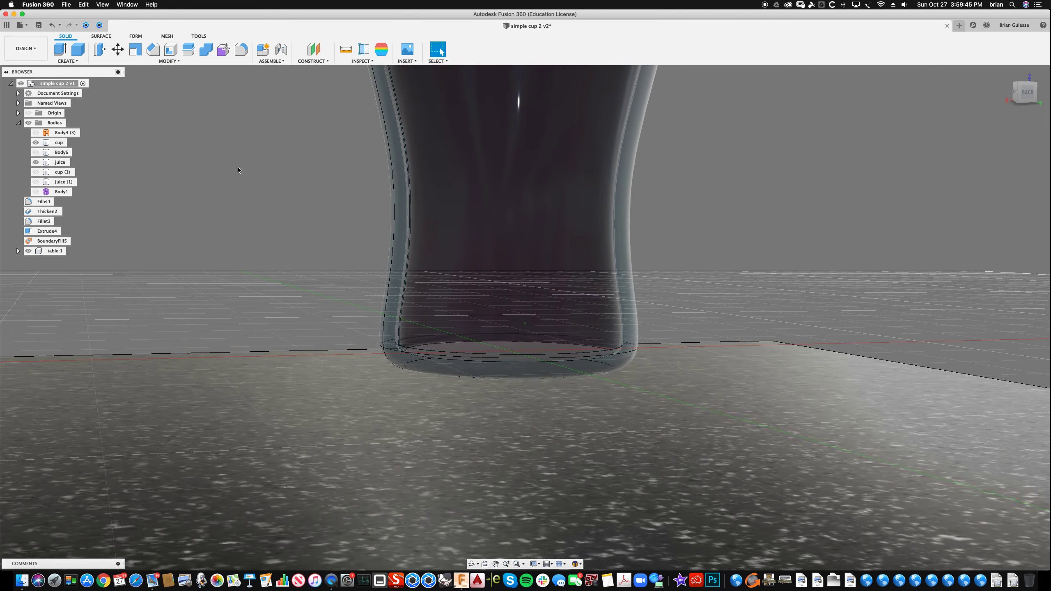
pyautogui.click(36, 143)
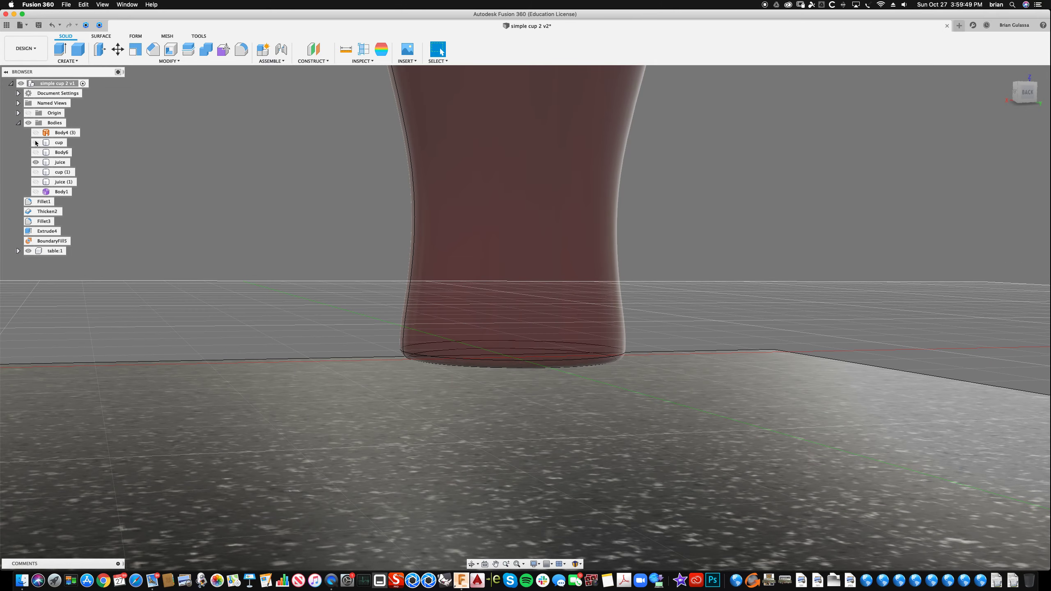
pyautogui.click(36, 143)
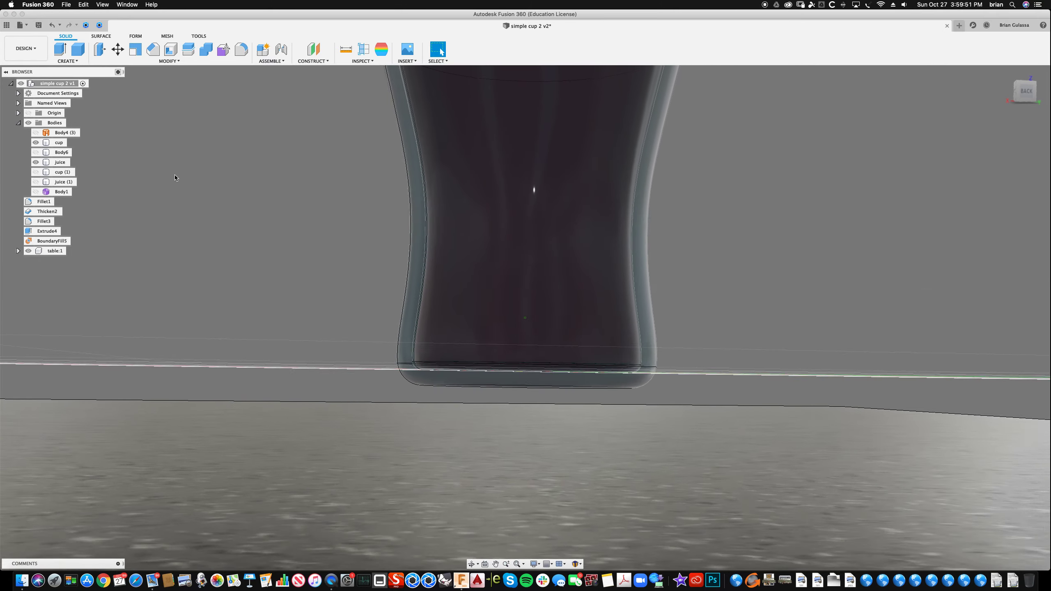
# Step: Hide the table and offset the original cup's bottom face downward by about 0.223 in with Press Pull
pyautogui.keyDown('shift'); pyautogui.moveTo(174, 178); pyautogui.dragTo(139, 71, button='middle'); pyautogui.keyUp('shift')
pyautogui.click(99, 50)
pyautogui.keyDown('shift'); pyautogui.moveTo(340, 290); pyautogui.dragTo(431, 327, button='middle'); pyautogui.keyUp('shift')
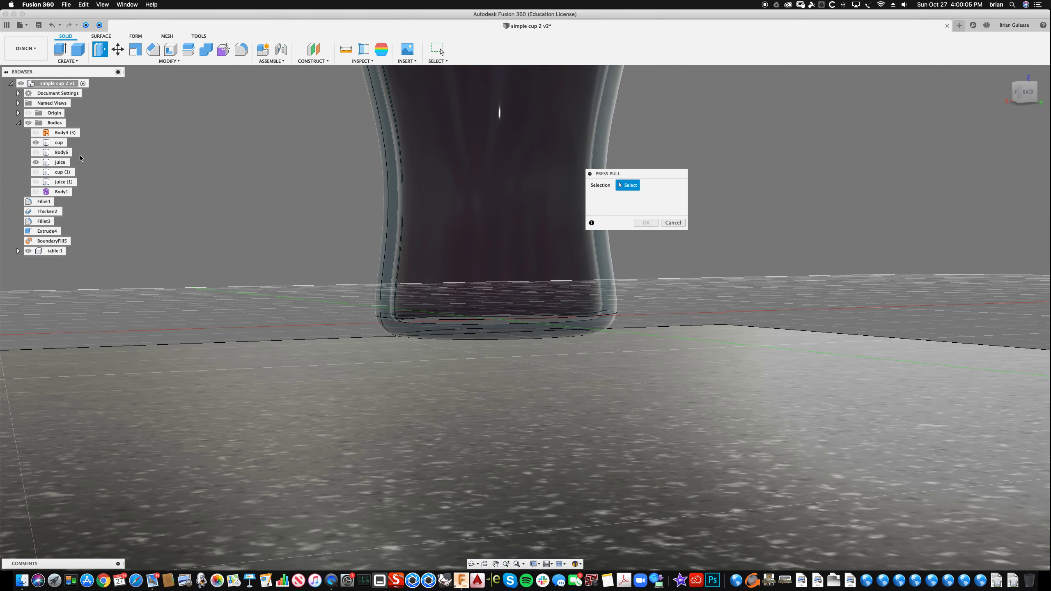
pyautogui.click(29, 250)
pyautogui.keyDown('shift'); pyautogui.moveTo(491, 329); pyautogui.dragTo(488, 341, button='middle'); pyautogui.keyUp('shift')
pyautogui.click(488, 343)
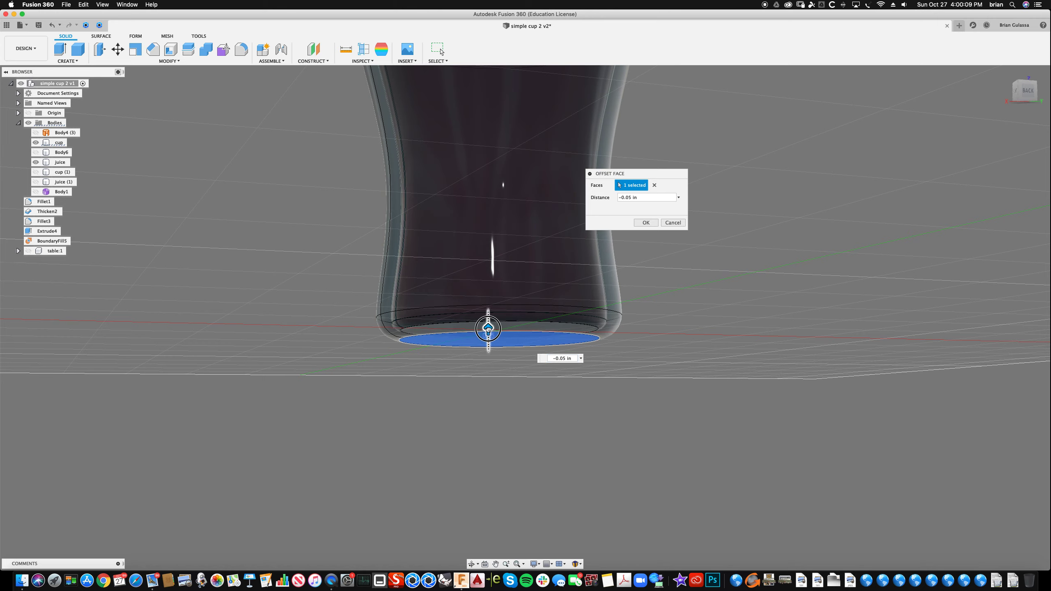
pyautogui.moveTo(484, 341); pyautogui.dragTo(489, 371)
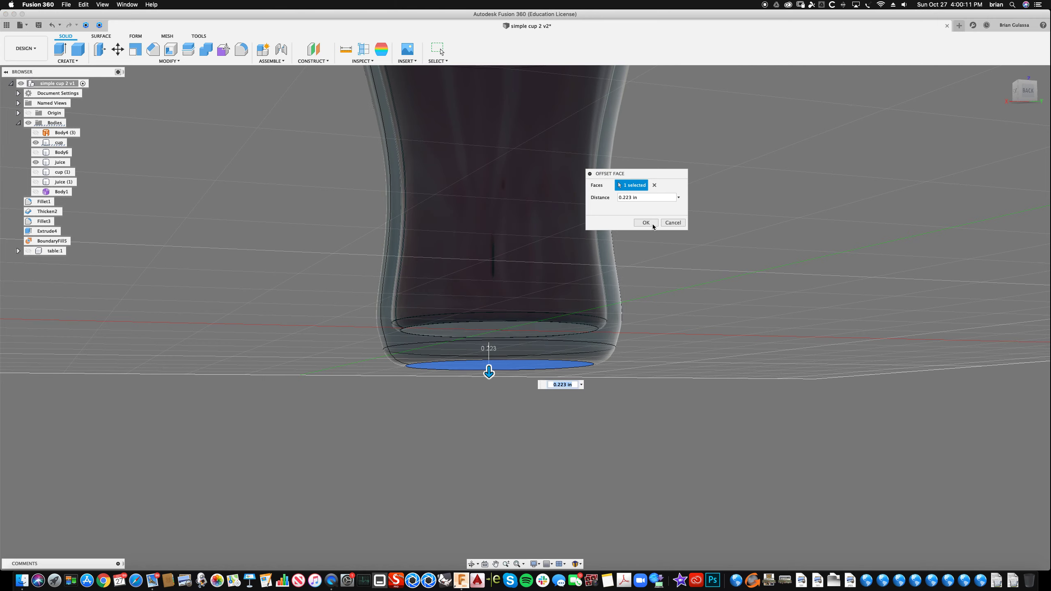
pyautogui.press('Return')
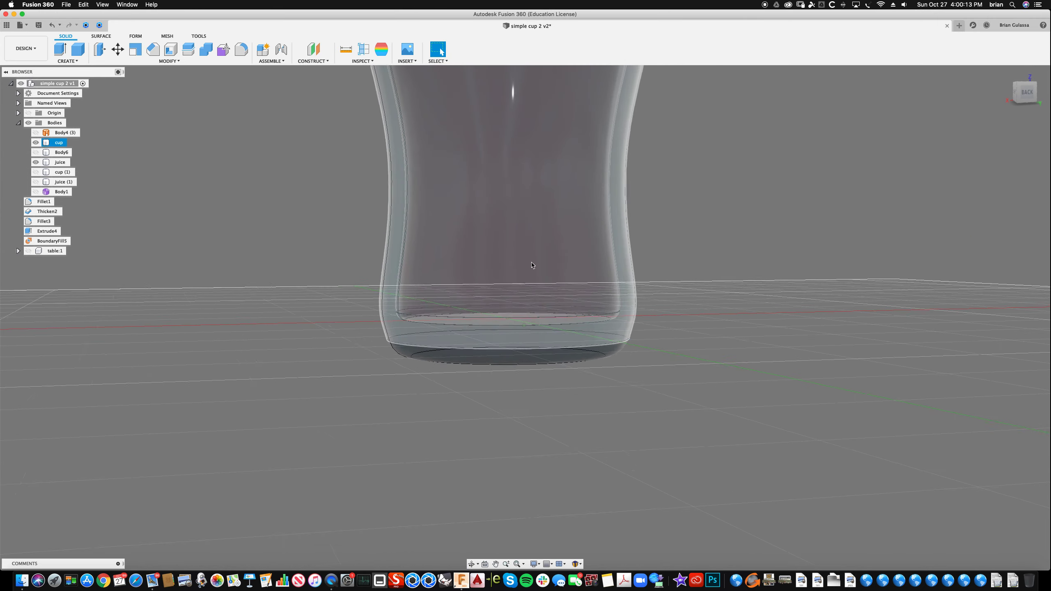
# Step: Switch to the Render workspace and show the table again
pyautogui.scroll(-3, 380, 339)
pyautogui.keyDown('shift'); pyautogui.moveTo(380, 339); pyautogui.dragTo(141, 169, button='middle'); pyautogui.keyUp('shift')
pyautogui.click(25, 48)
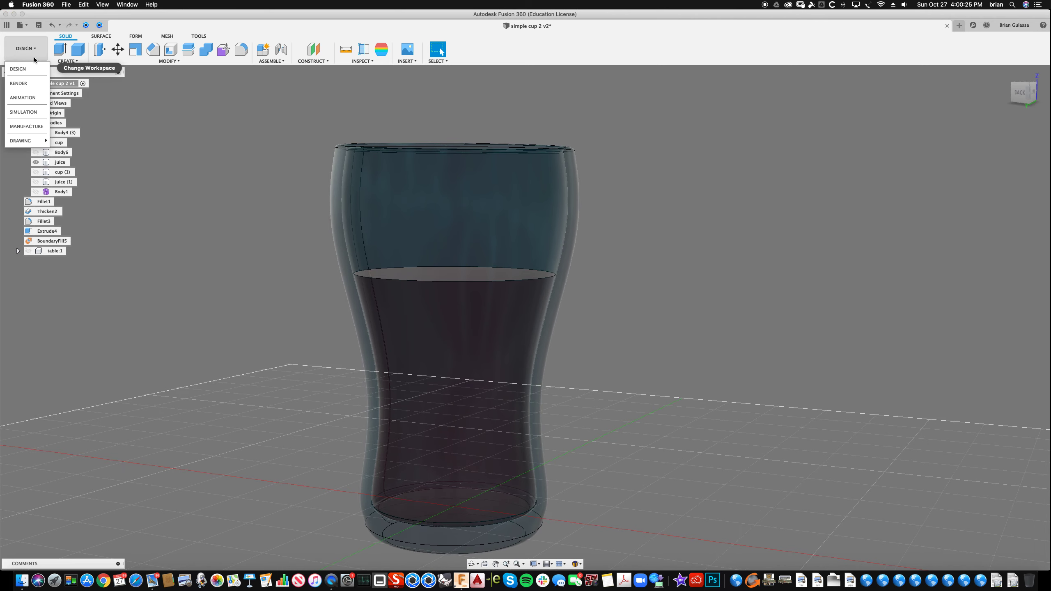
pyautogui.click(20, 87)
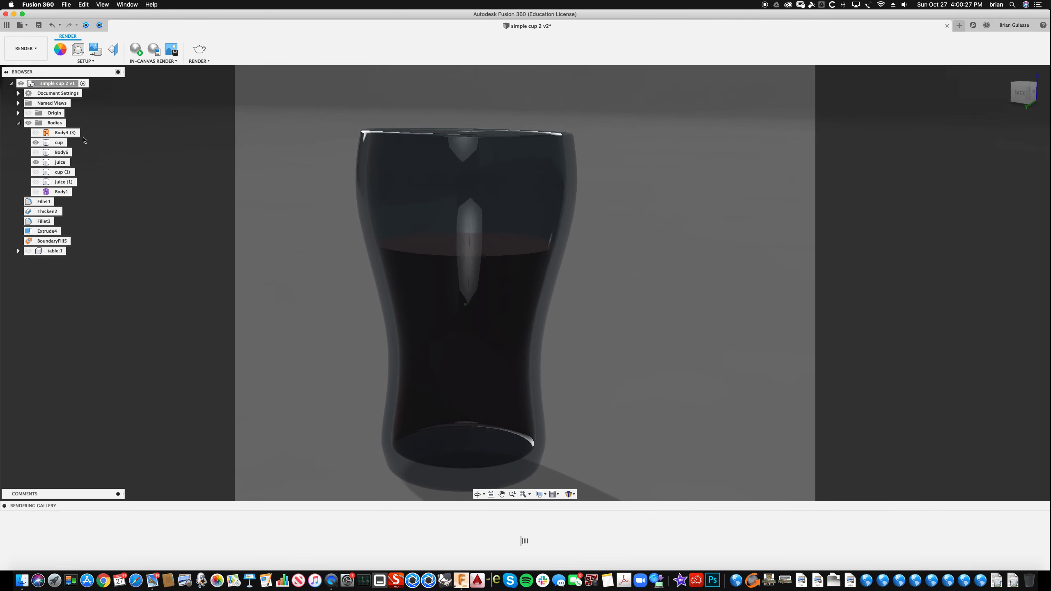
pyautogui.keyDown('shift'); pyautogui.scroll(5, 82, 143); pyautogui.keyUp('shift')
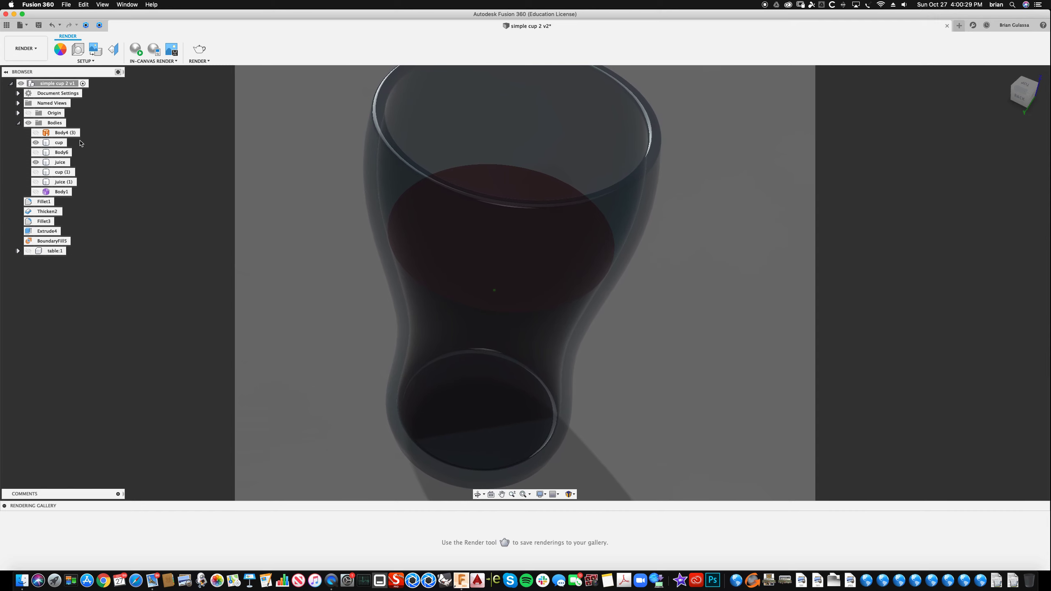
pyautogui.scroll(3, 81, 141)
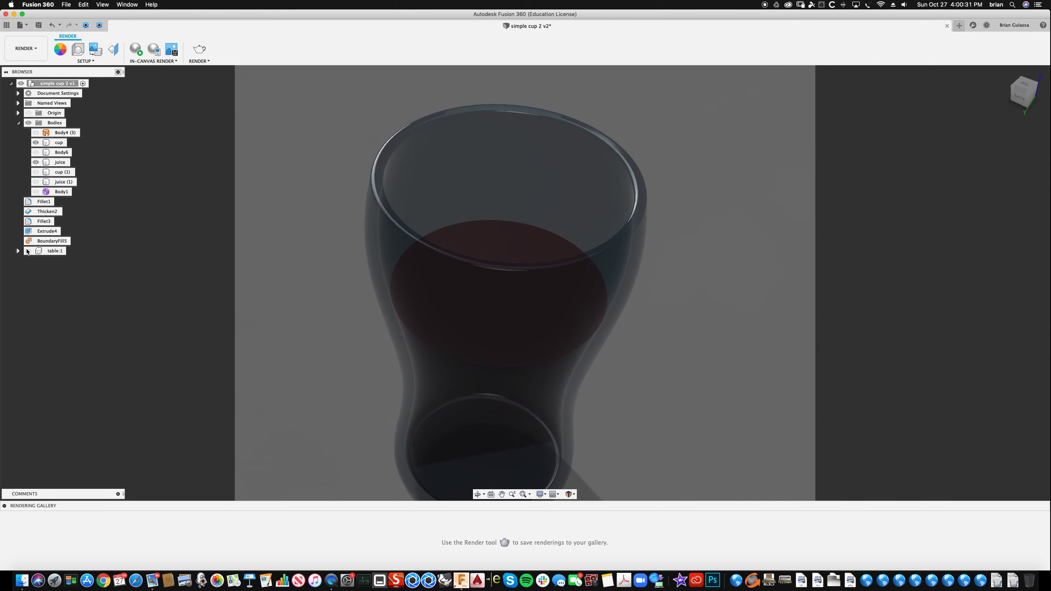
pyautogui.click(28, 251)
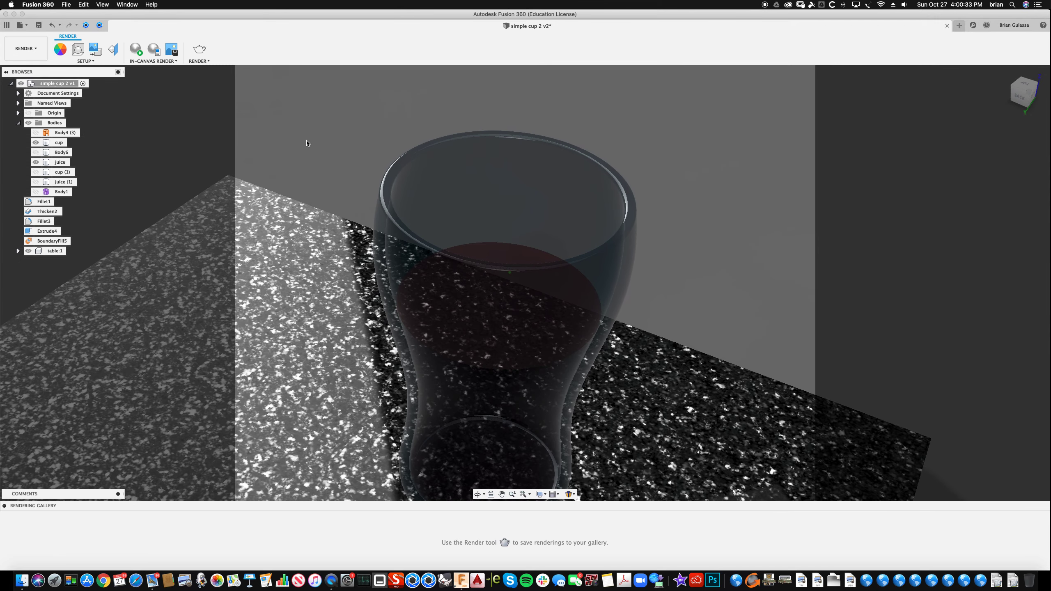
# Step: Frame the cup and table from an elevated corner angle and start an in-canvas render
pyautogui.keyDown('shift'); pyautogui.hscroll(5, 161, 101); pyautogui.keyUp('shift')
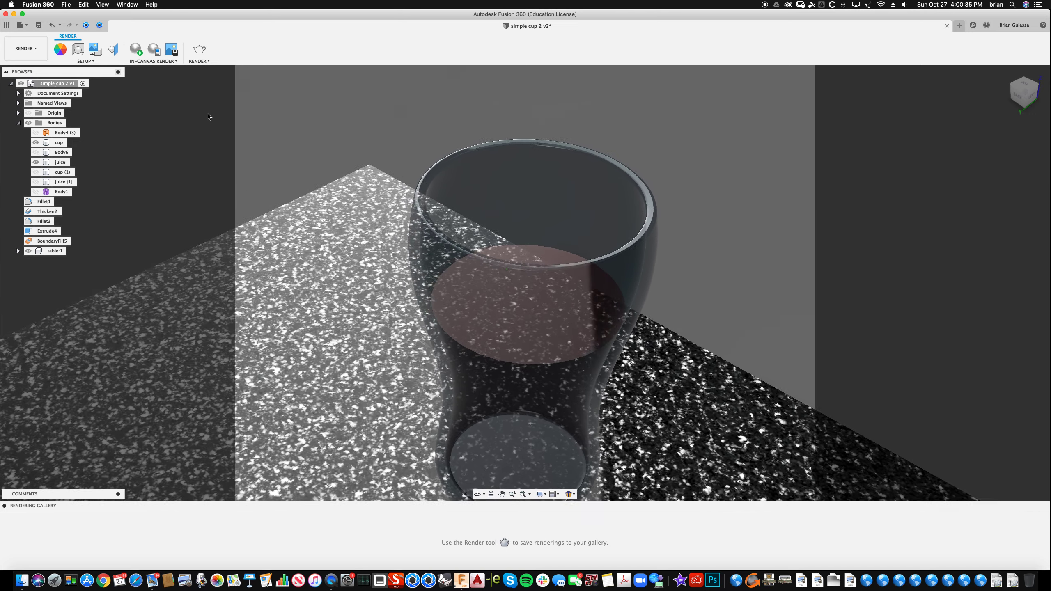
pyautogui.keyDown('shift'); pyautogui.hscroll(5, 208, 117); pyautogui.keyUp('shift')
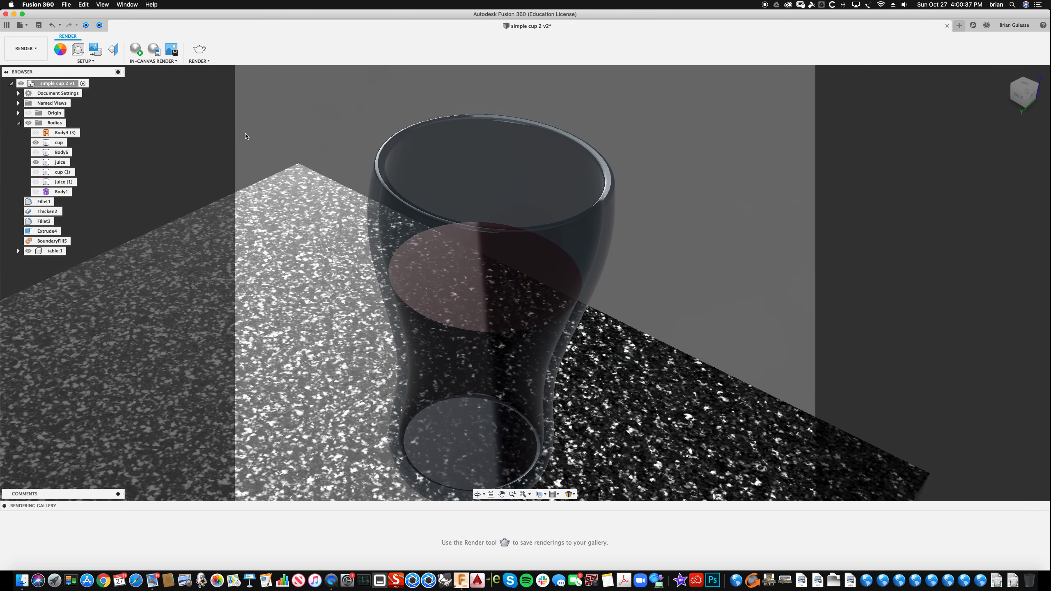
pyautogui.keyDown('shift'); pyautogui.scroll(-4, 245, 137); pyautogui.keyUp('shift')
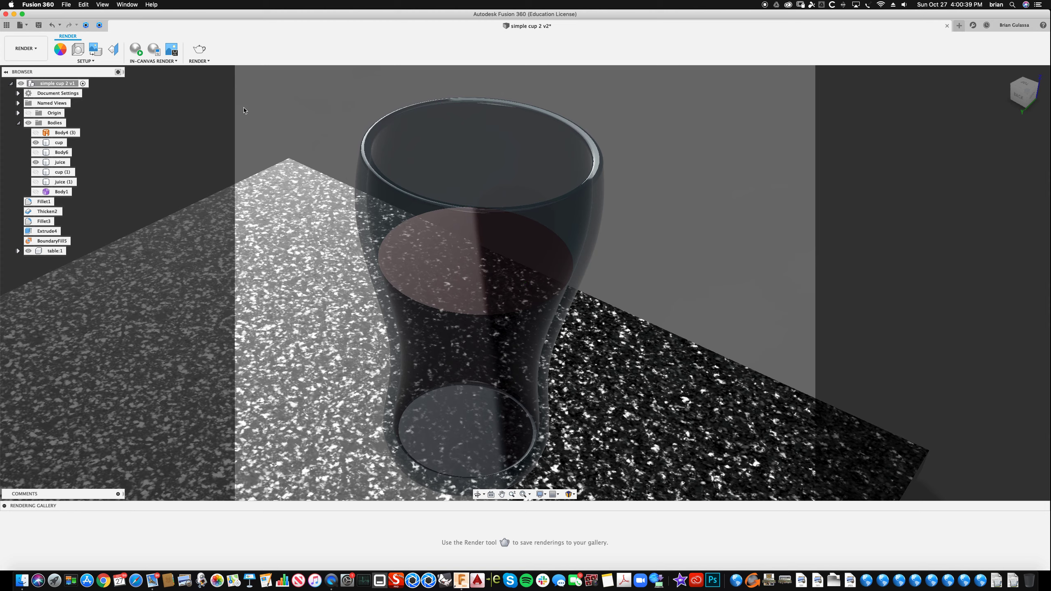
pyautogui.click(139, 53)
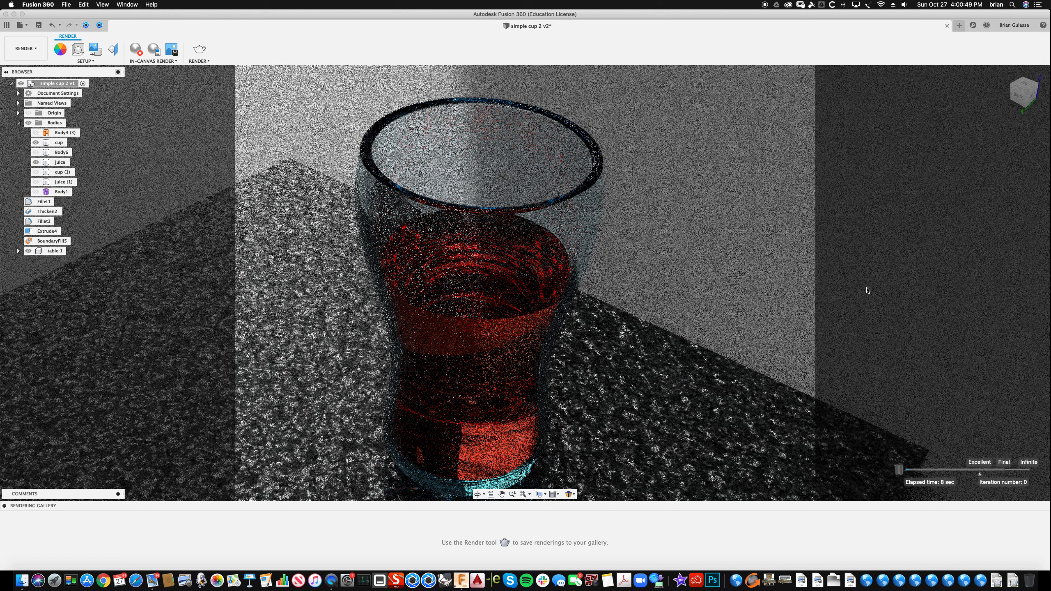
# Step: Check the environment, ground and camera scene settings while the render runs, and close them
pyautogui.click(78, 49)
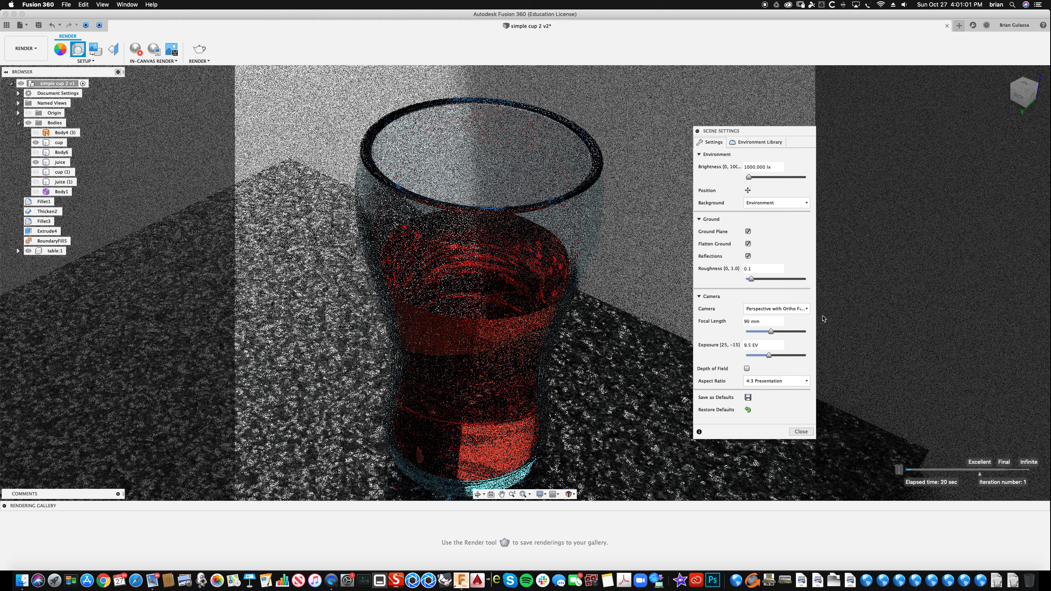
pyautogui.click(513, 109)
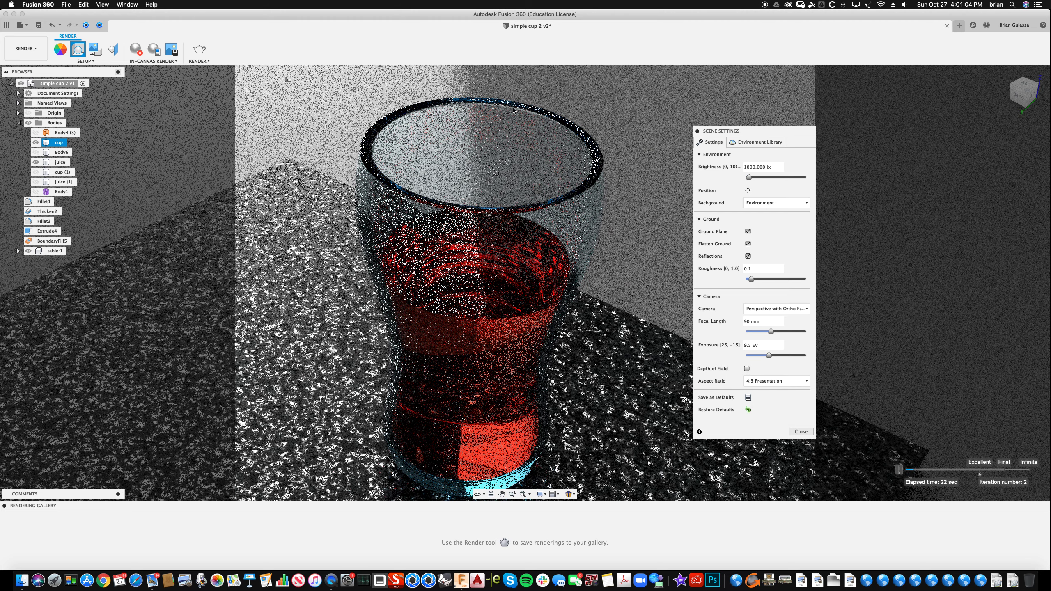
pyautogui.click(801, 432)
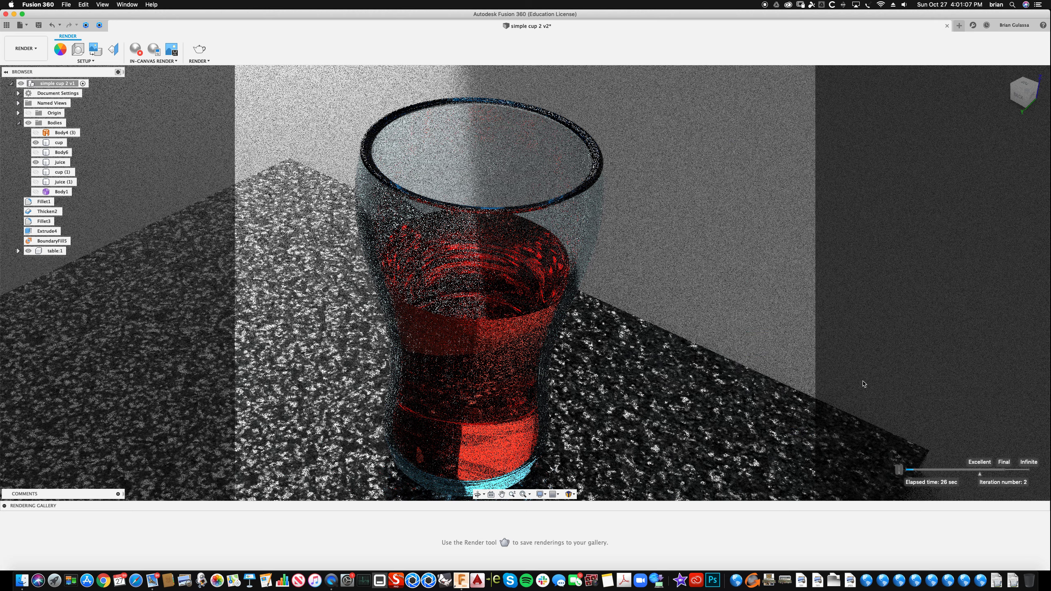